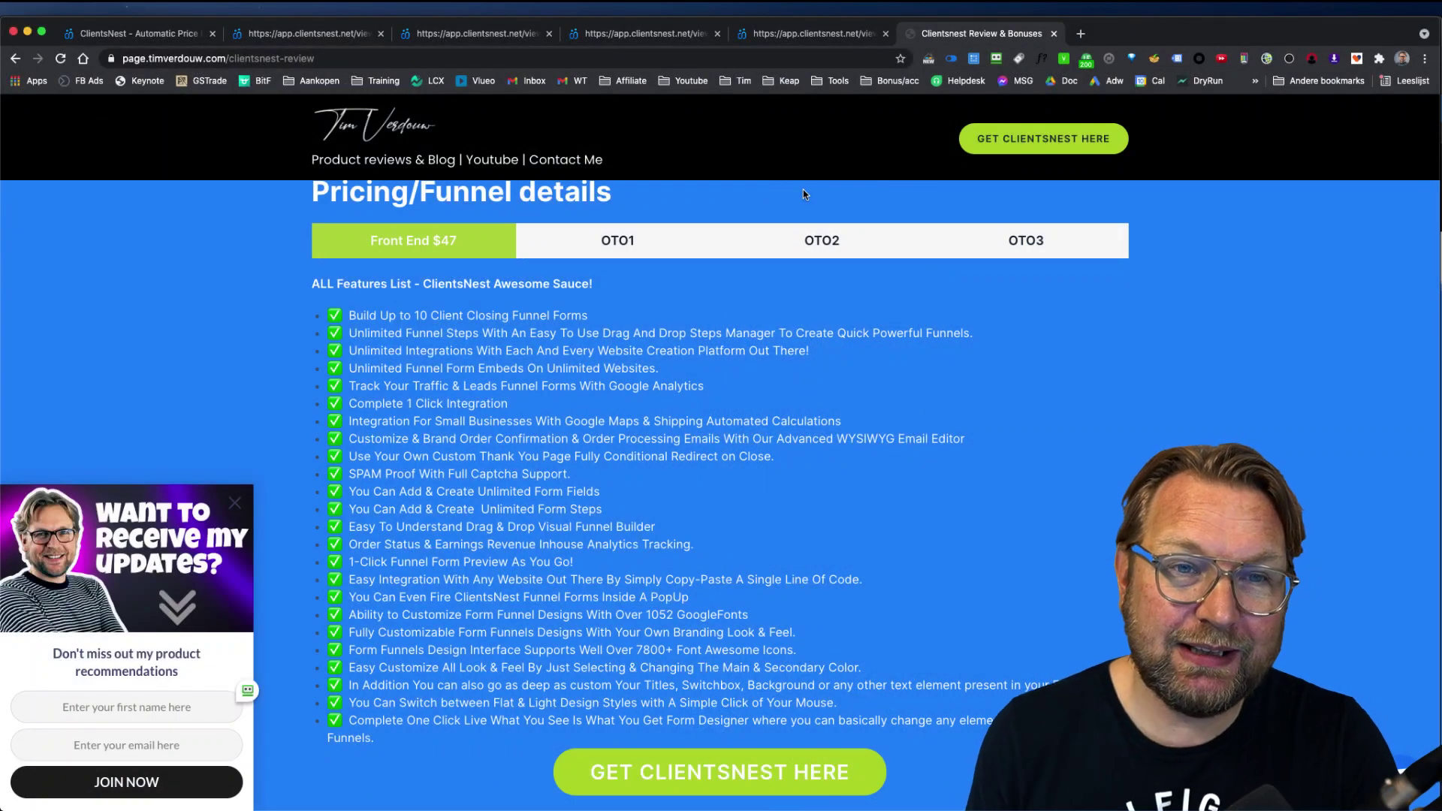
pyautogui.scroll(2, 823, 201)
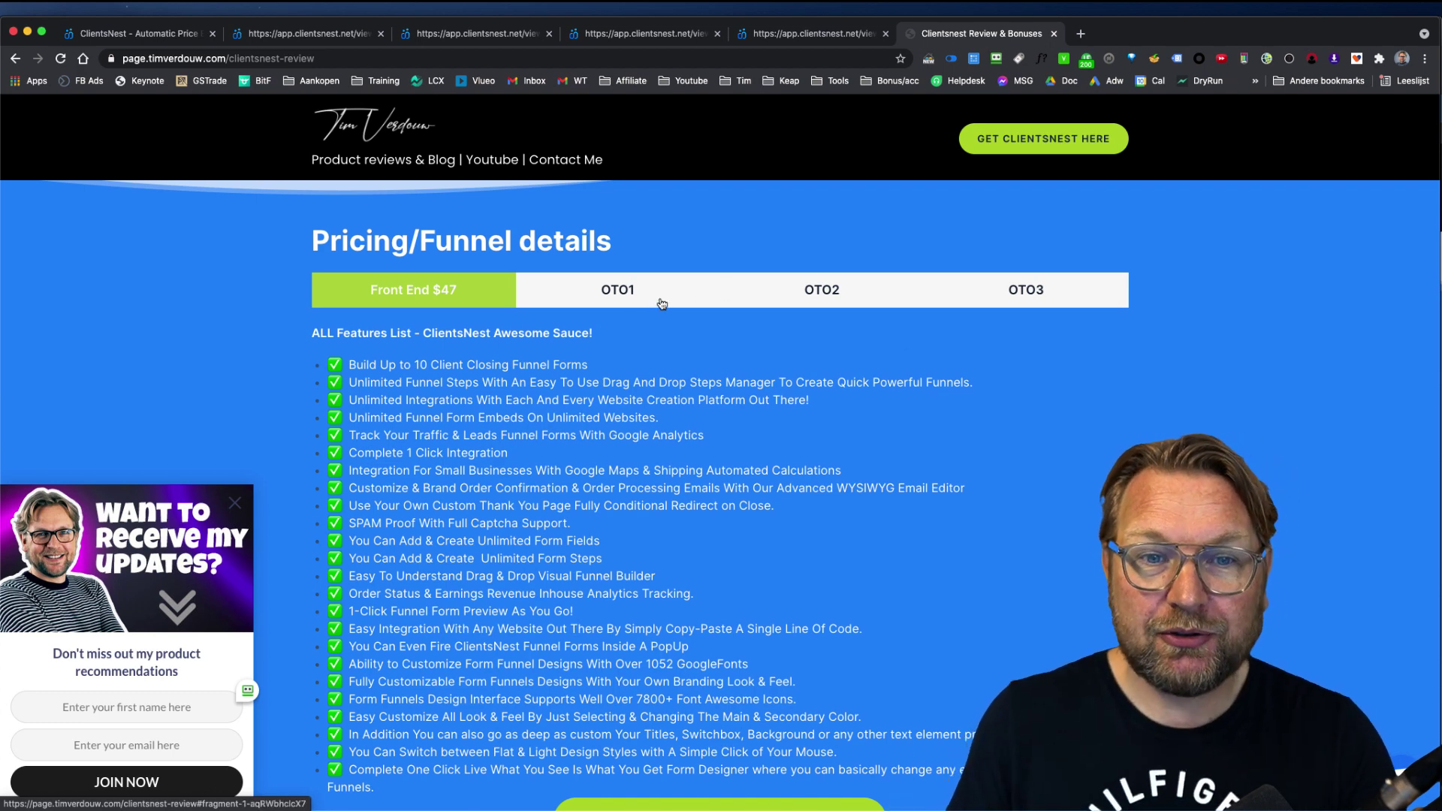
pyautogui.click(635, 299)
pyautogui.click(845, 297)
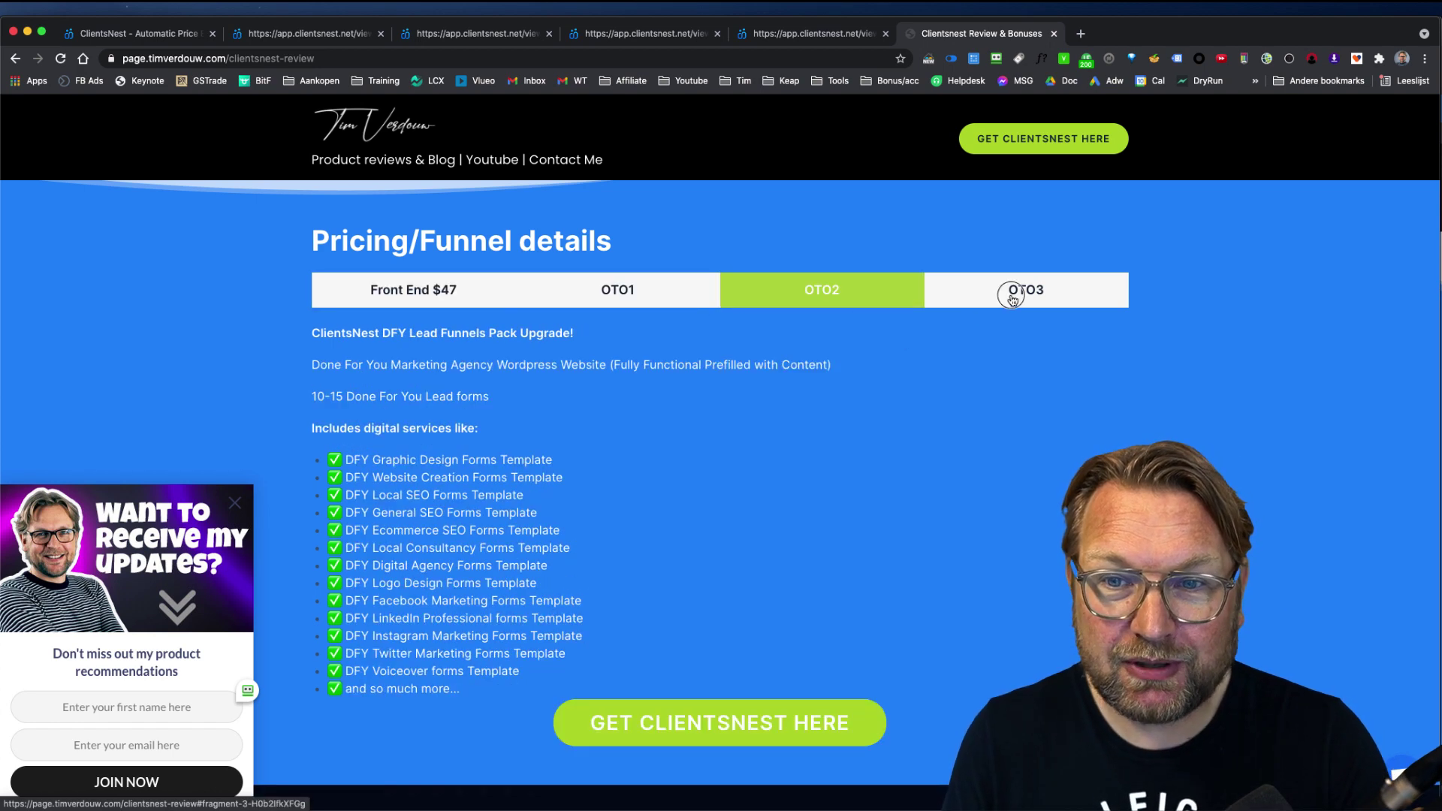
pyautogui.click(1010, 294)
pyautogui.click(391, 293)
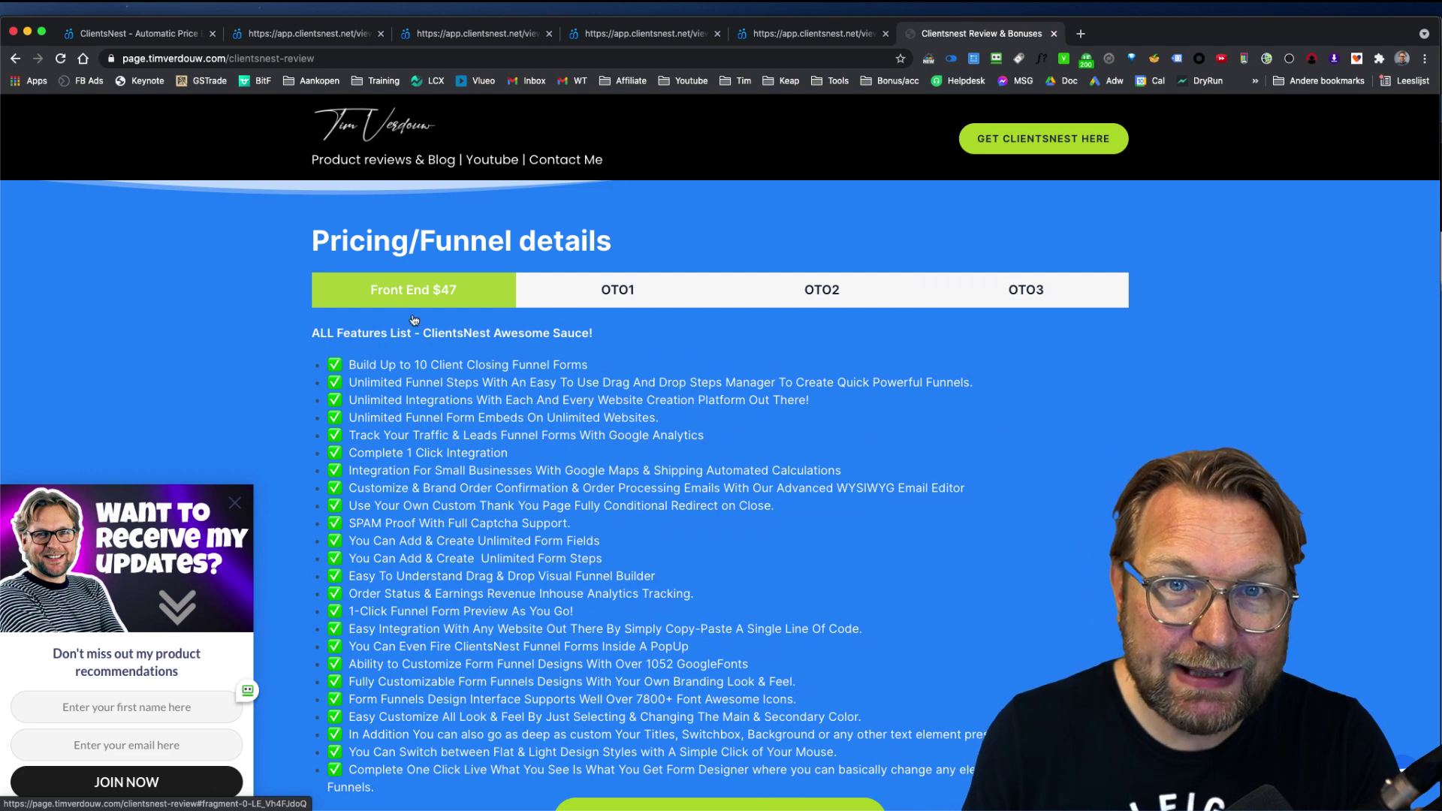
pyautogui.scroll(-5, 478, 399)
pyautogui.scroll(-4, 493, 430)
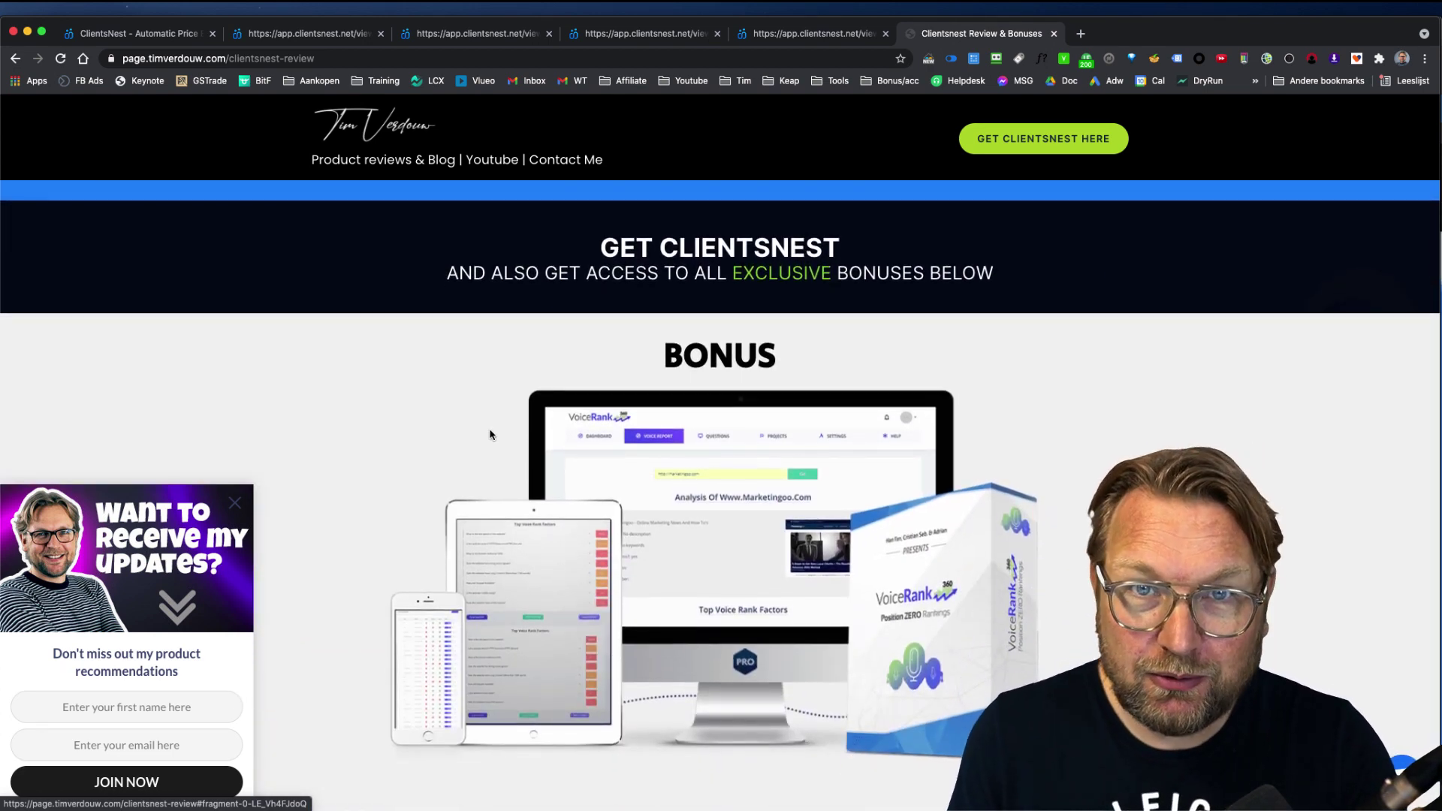
pyautogui.scroll(-1, 492, 432)
pyautogui.scroll(-7, 489, 434)
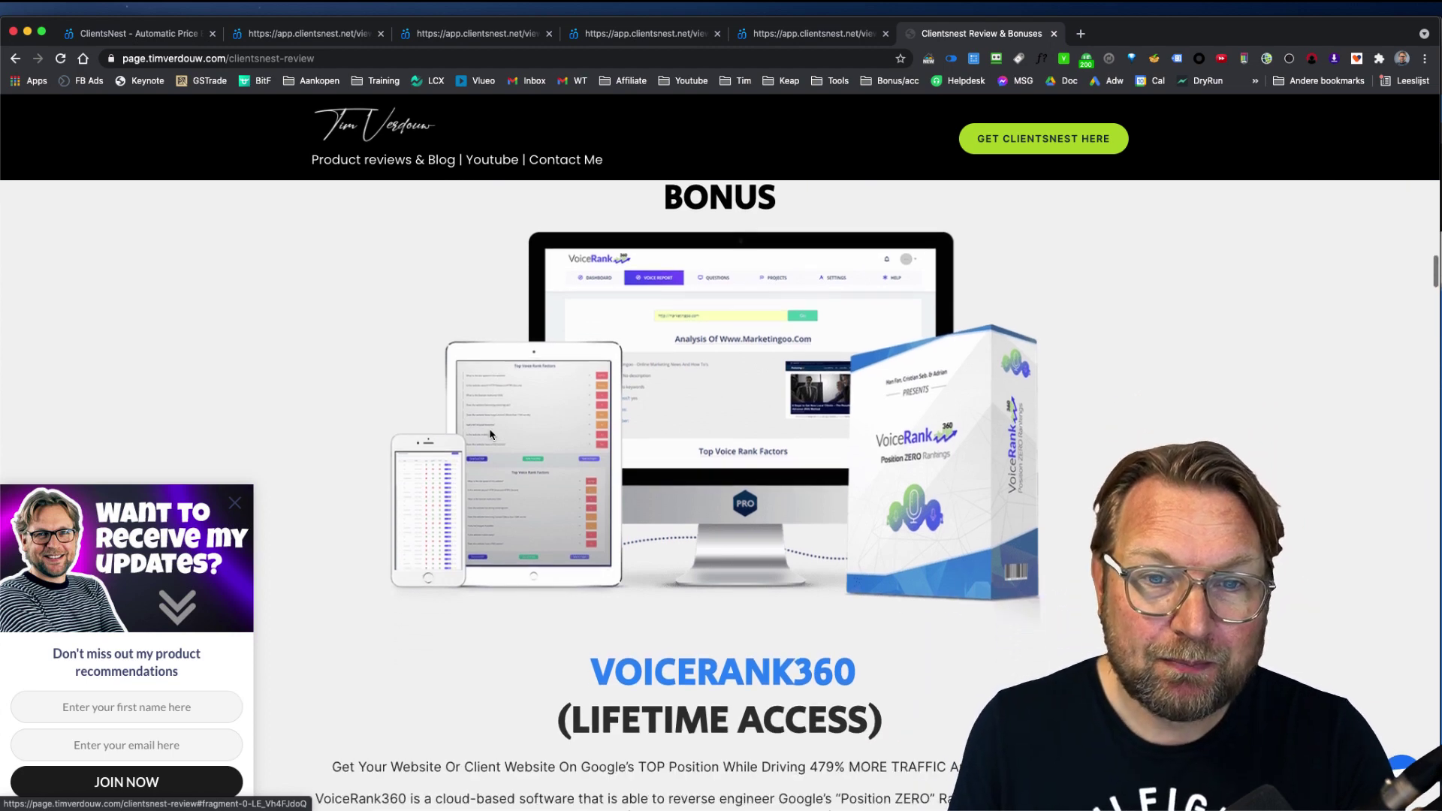
pyautogui.scroll(-16, 684, 464)
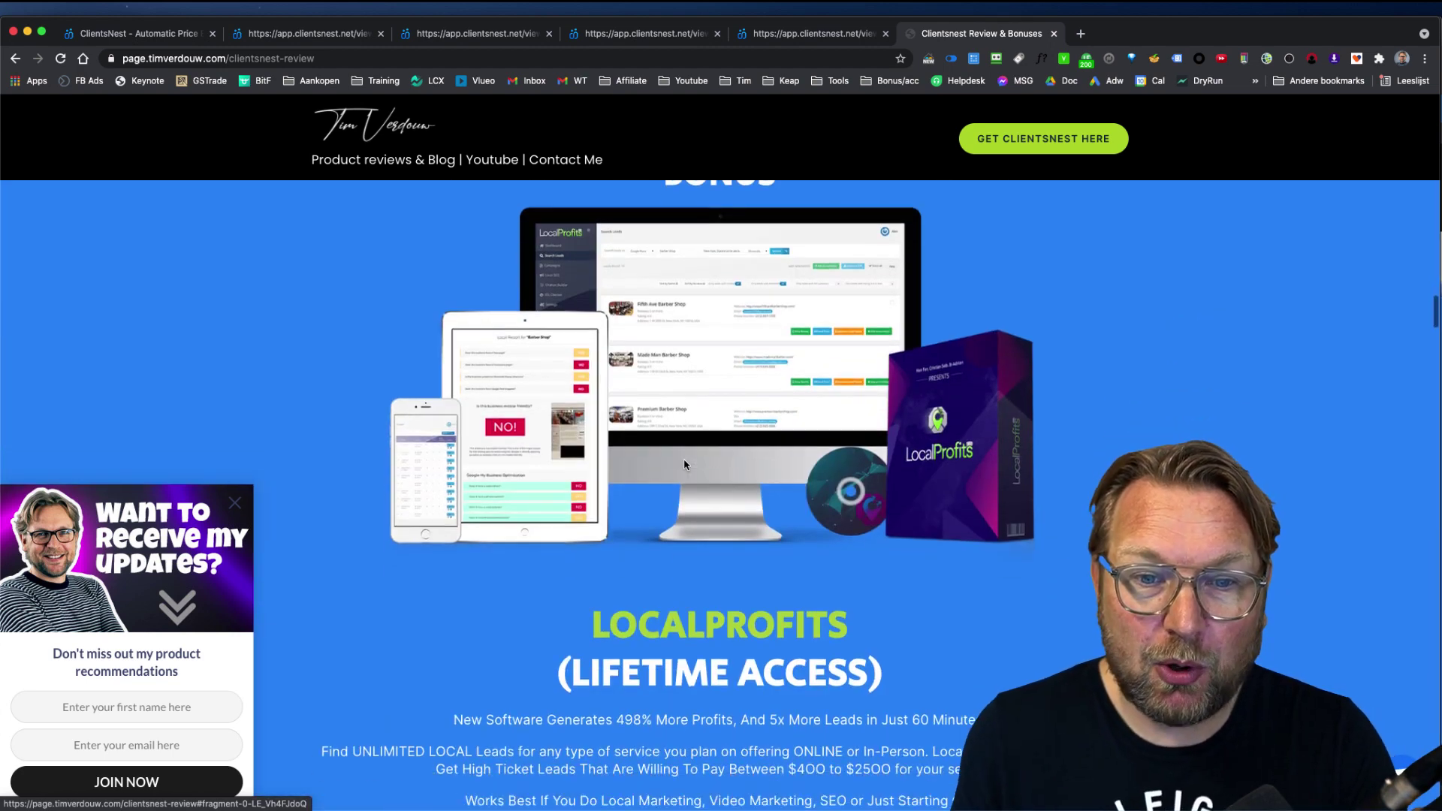
pyautogui.scroll(-7, 685, 464)
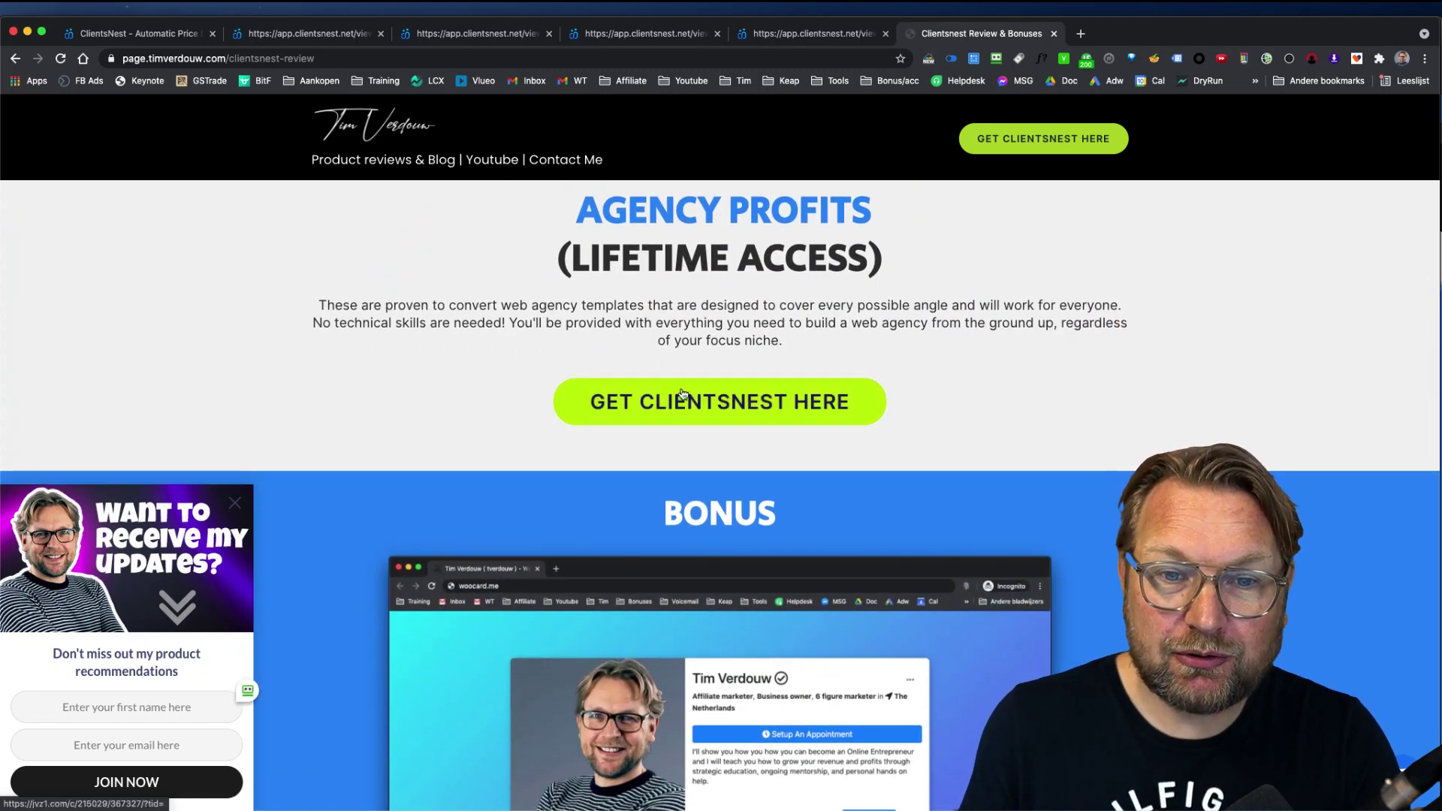
pyautogui.scroll(6, 664, 398)
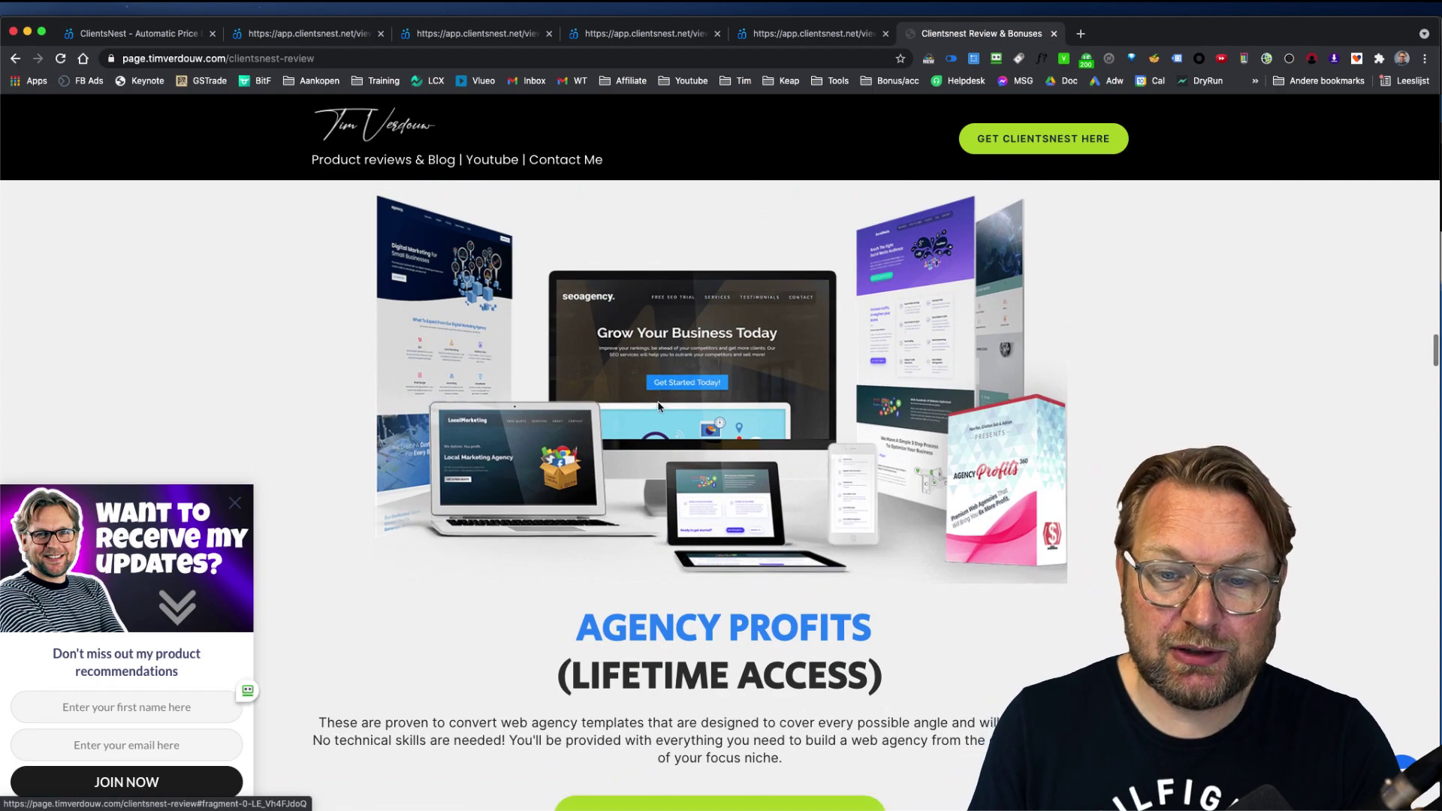
pyautogui.scroll(6, 648, 397)
pyautogui.scroll(20, 646, 396)
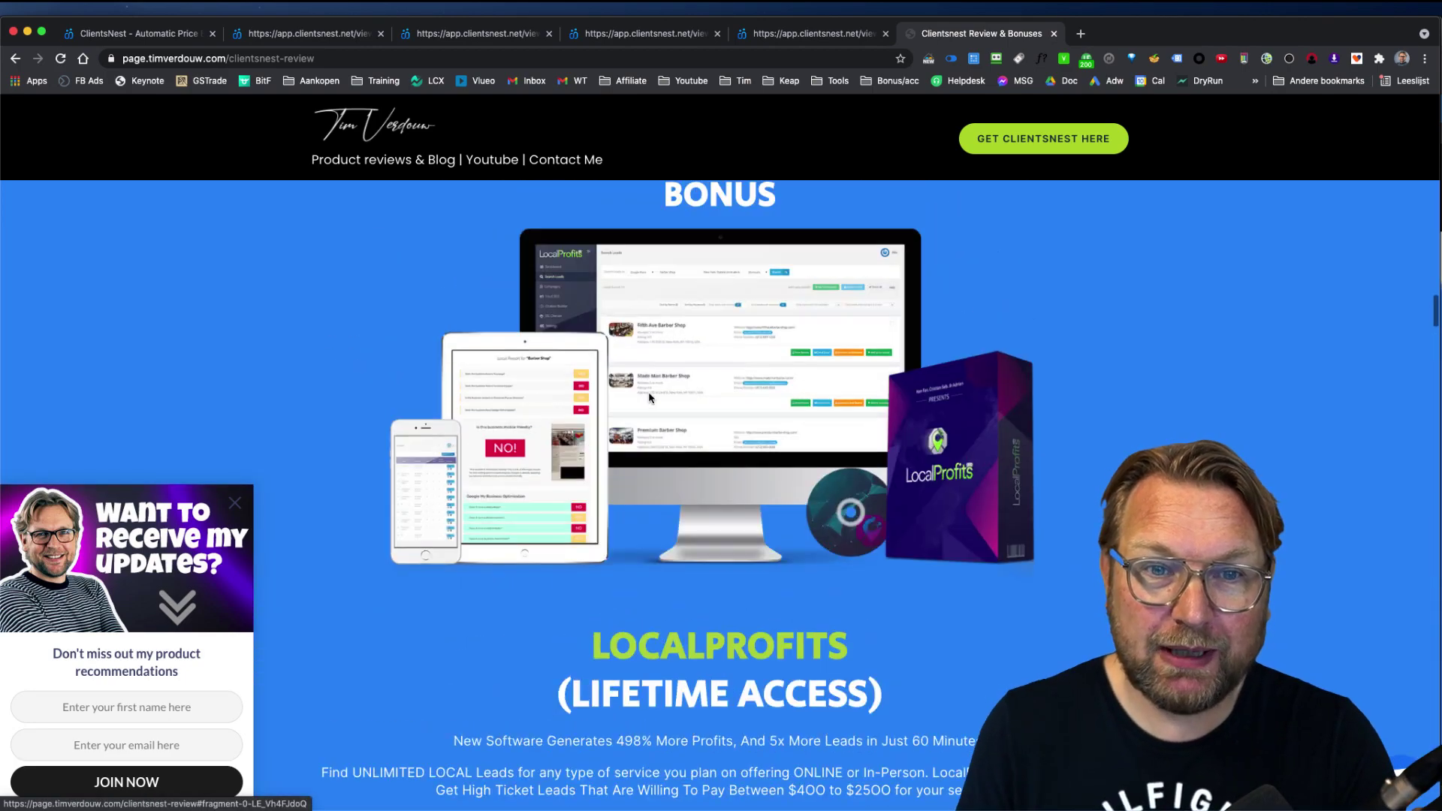
pyautogui.scroll(1, 650, 392)
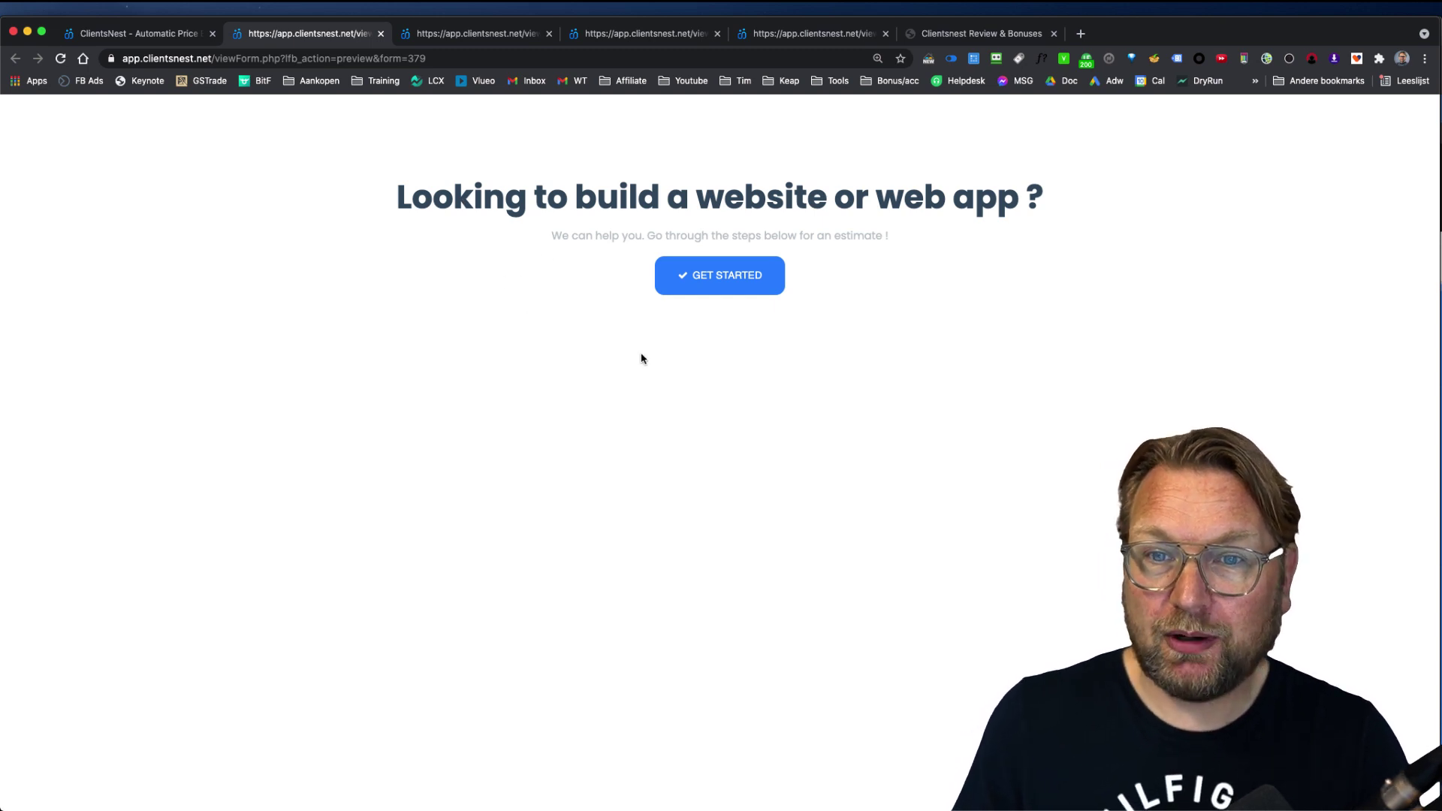
# Step: Start the website estimate and choose both Mobile App and Website as project types
pyautogui.click(719, 292)
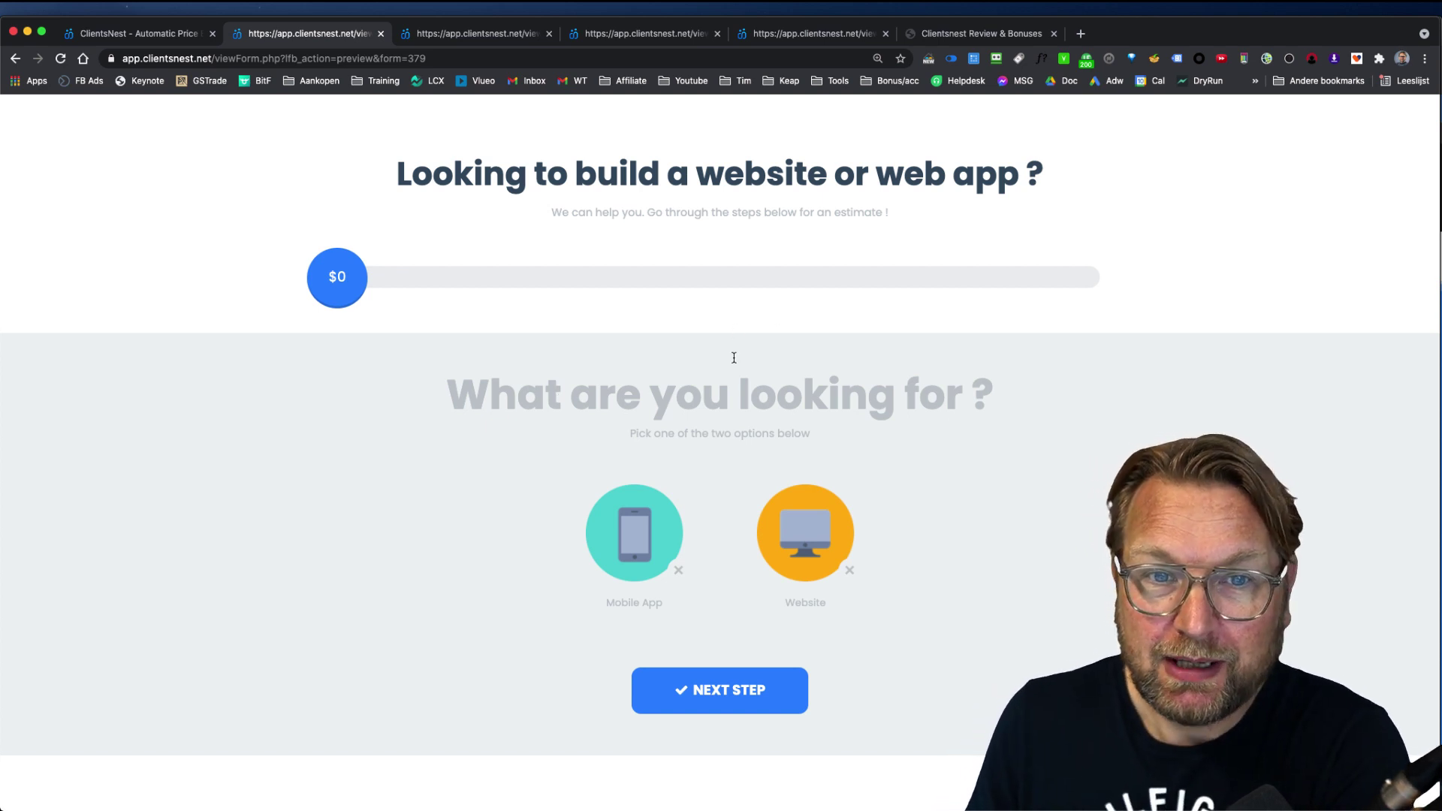
pyautogui.scroll(-1, 734, 359)
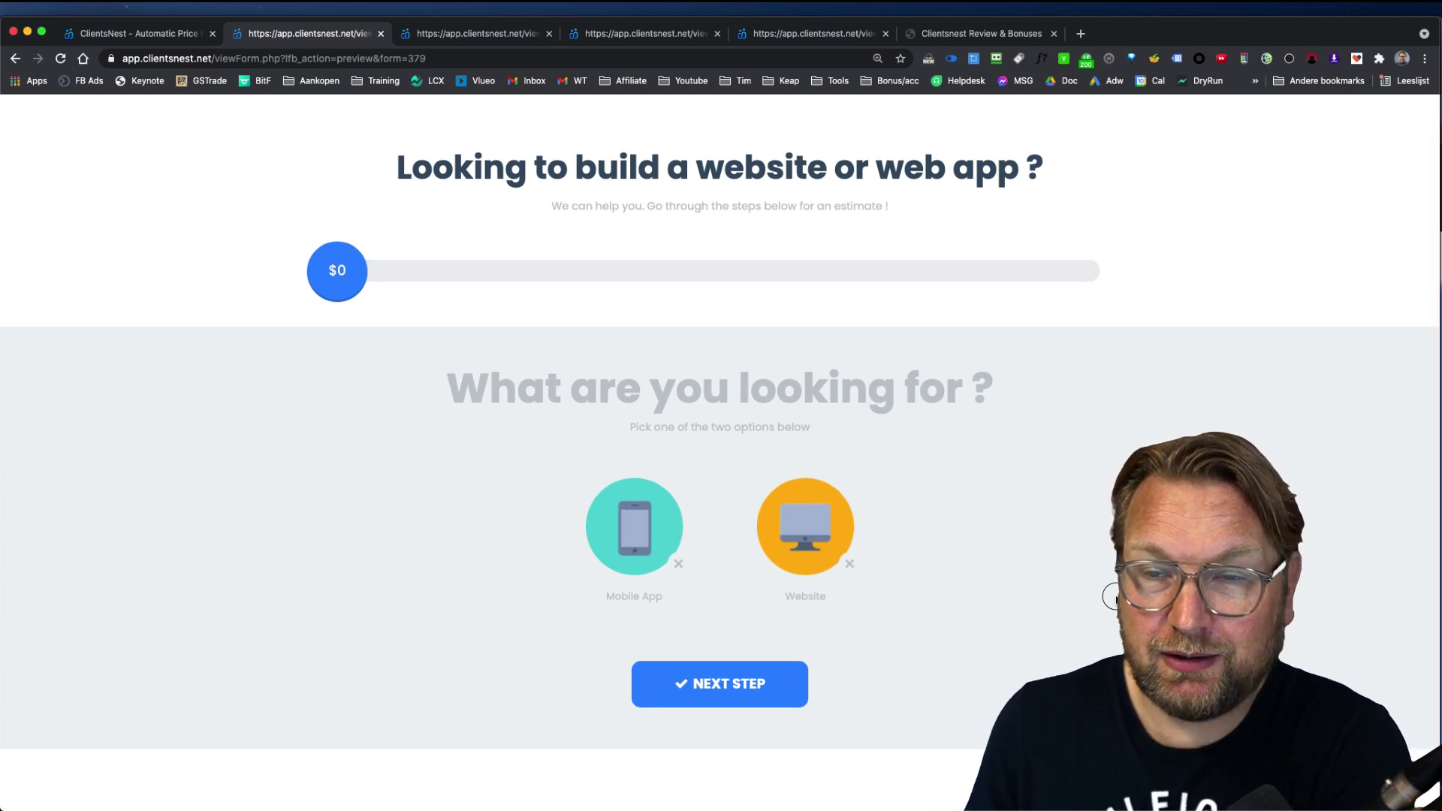
pyautogui.click(637, 498)
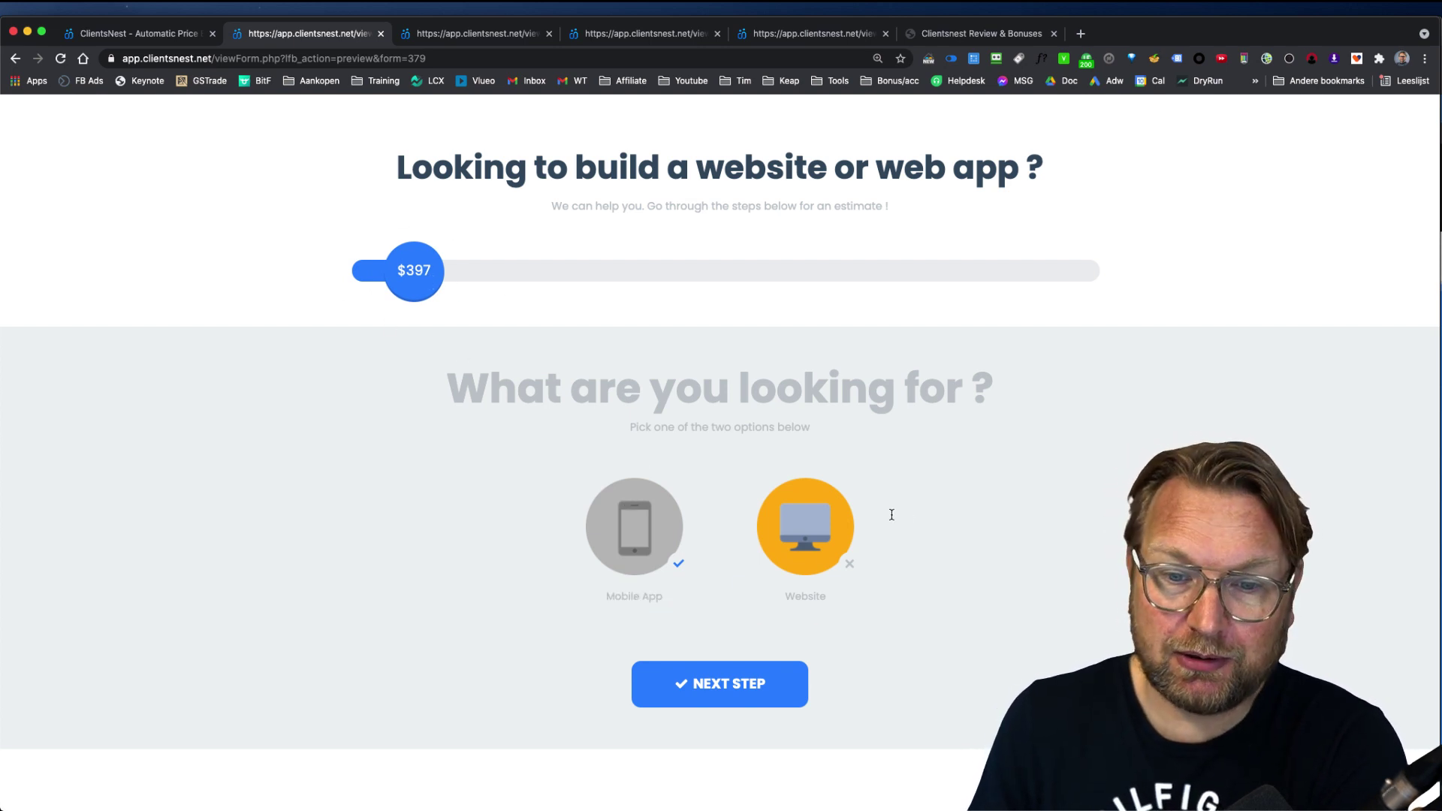
pyautogui.click(806, 530)
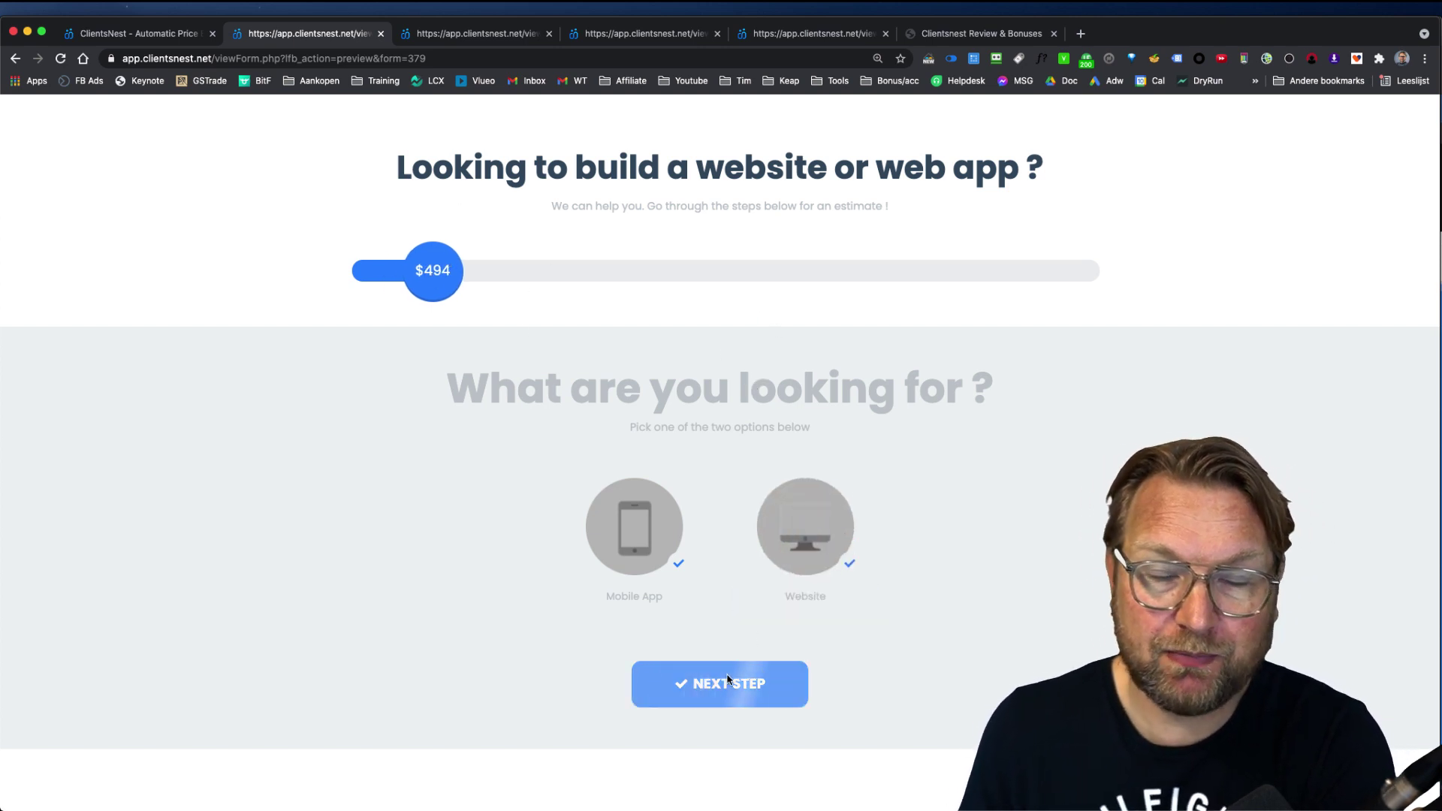
# Step: Add the analytics, shopping cart and live chat support features
pyautogui.click(706, 692)
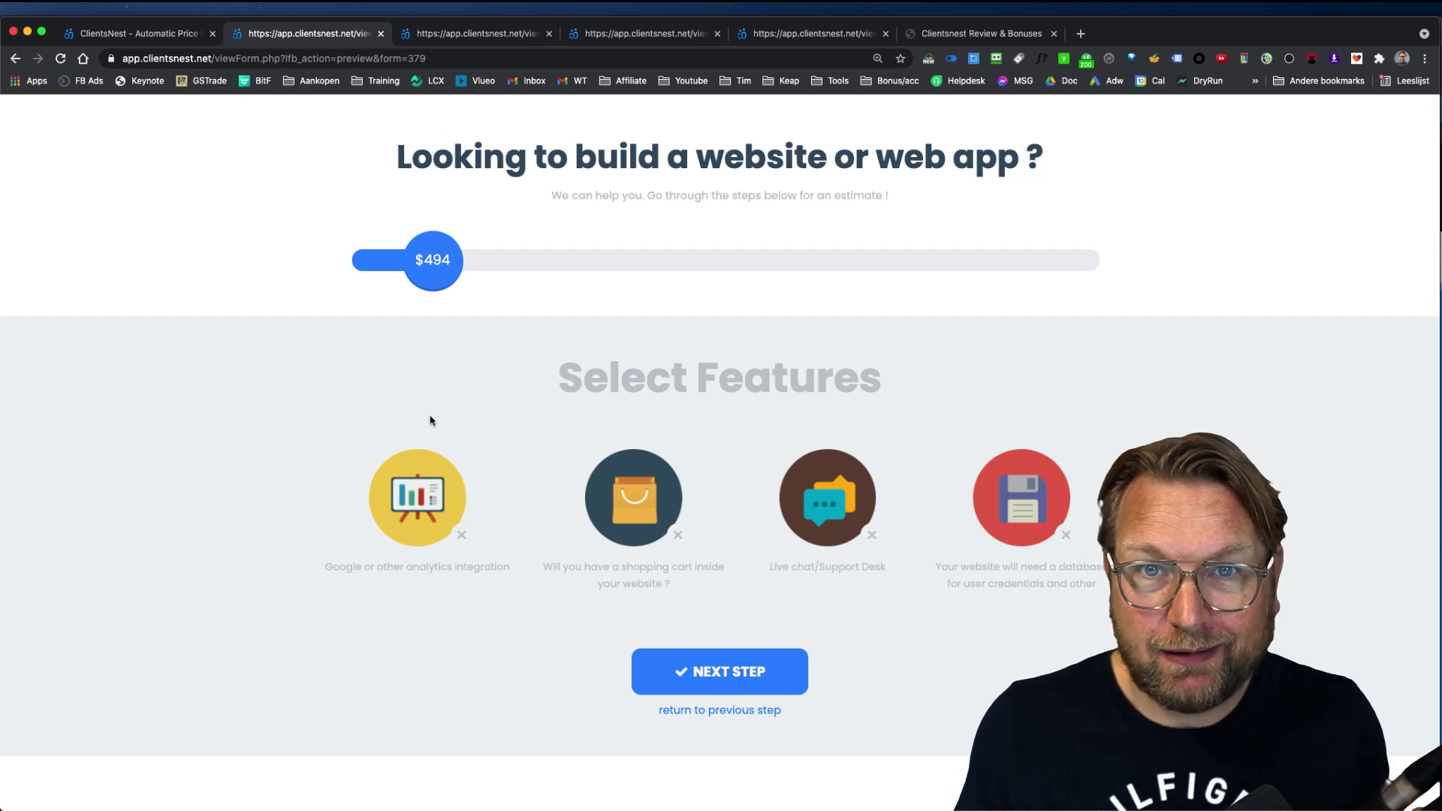
pyautogui.click(426, 499)
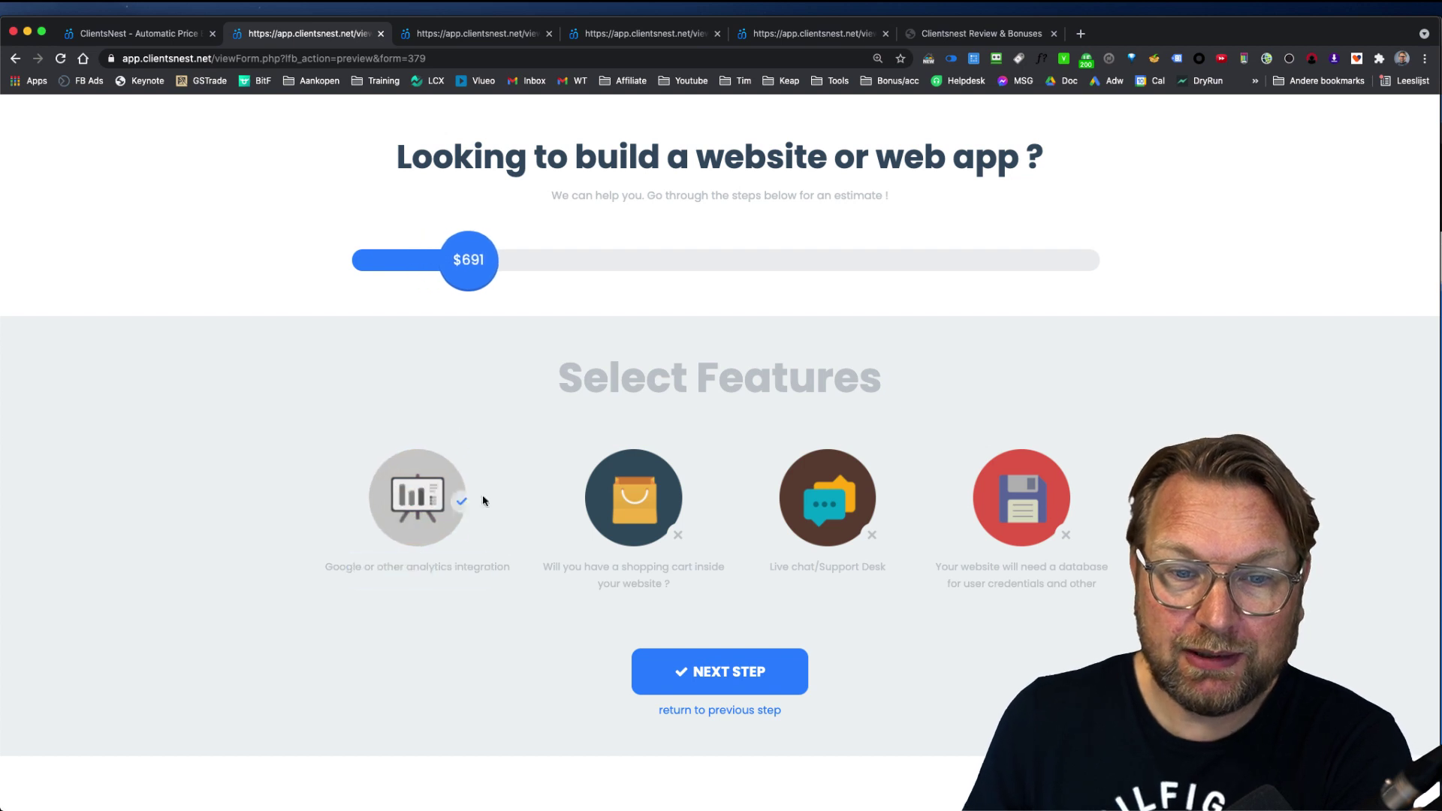
pyautogui.click(628, 498)
pyautogui.click(826, 499)
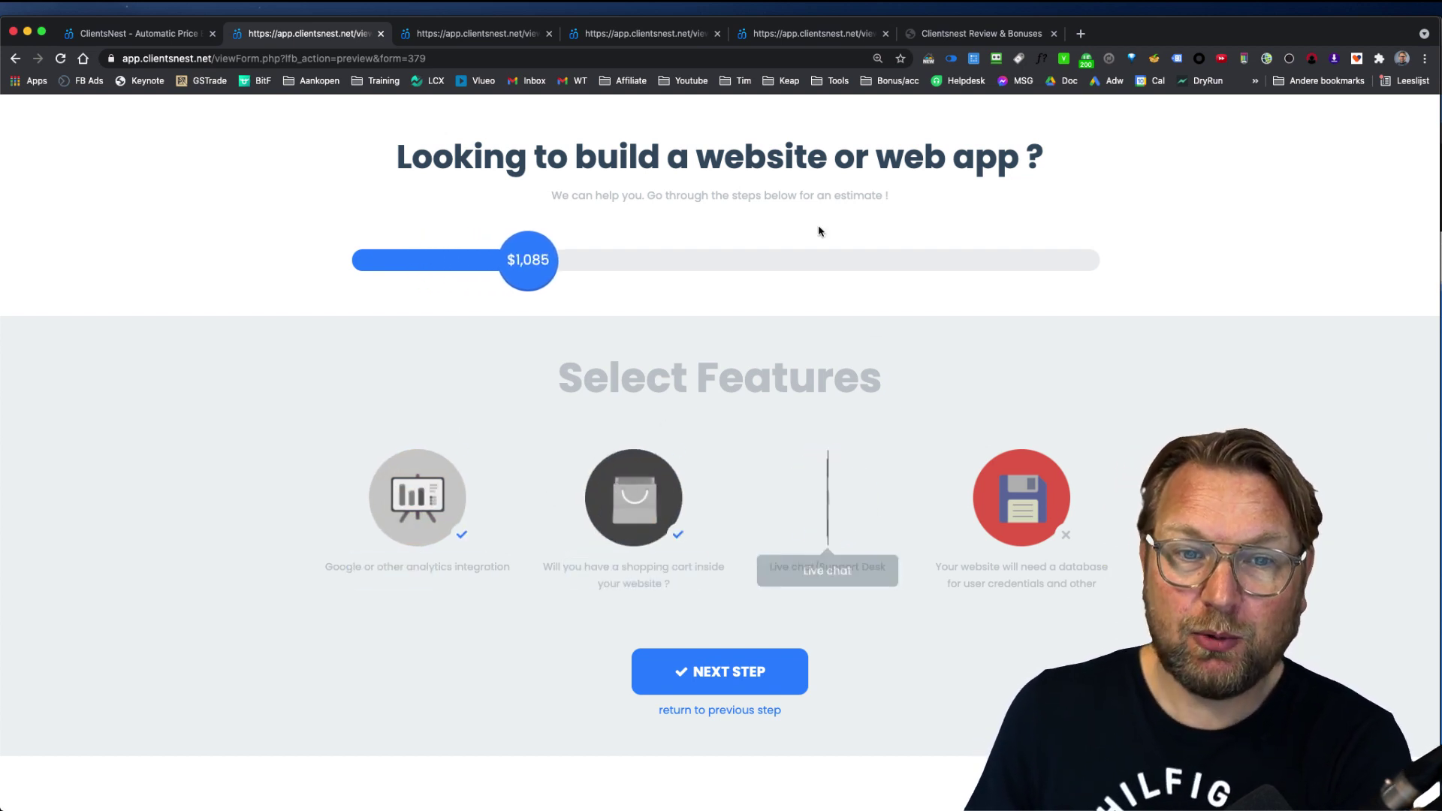
# Step: Set the number of pages to 8, bringing the estimate to $1,621
pyautogui.click(710, 654)
pyautogui.click(587, 534)
pyautogui.moveTo(587, 533); pyautogui.dragTo(655, 533)
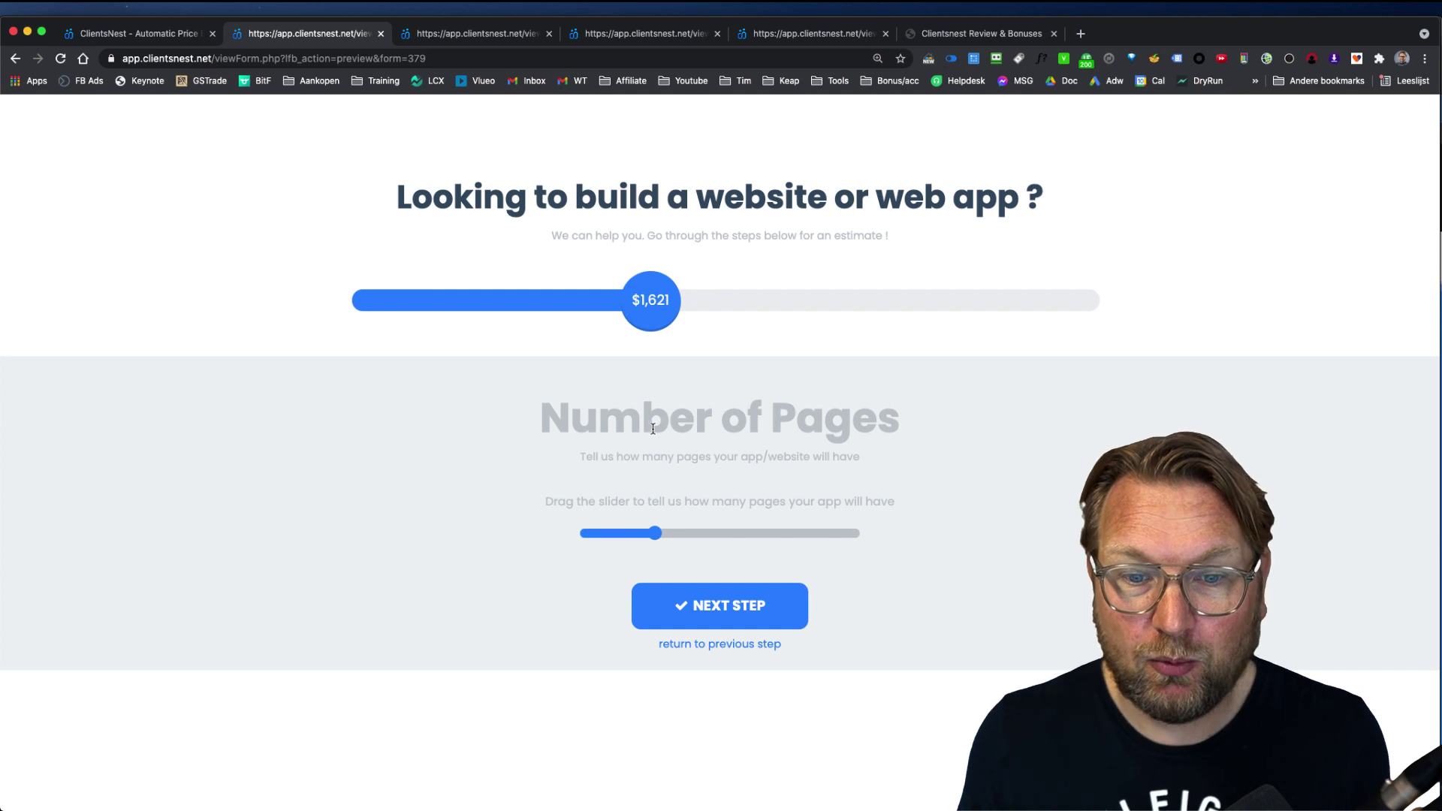
# Step: Choose WordPress installation and add fast delivery, SEO and 12 months extended support
pyautogui.click(717, 597)
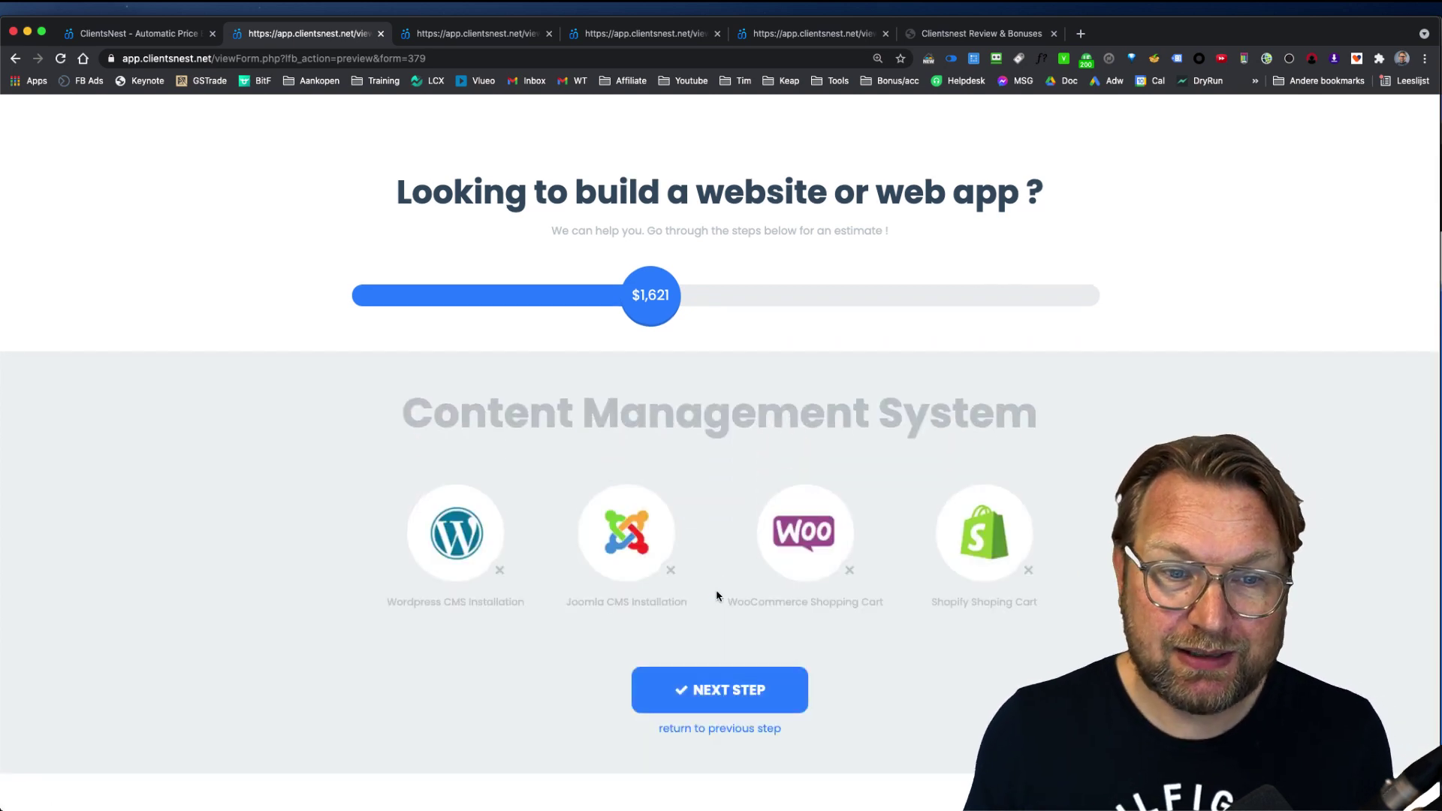
pyautogui.click(454, 532)
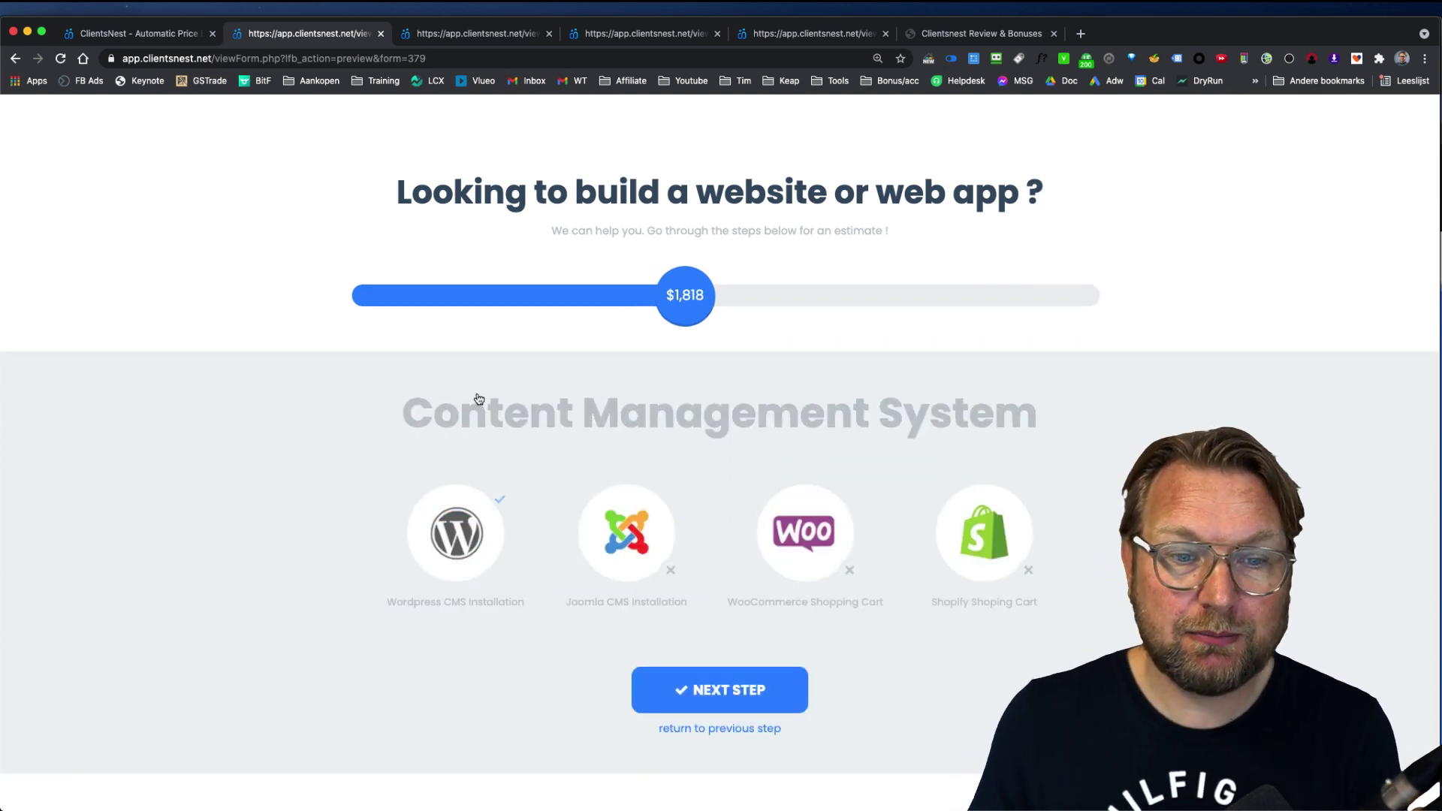
pyautogui.click(680, 689)
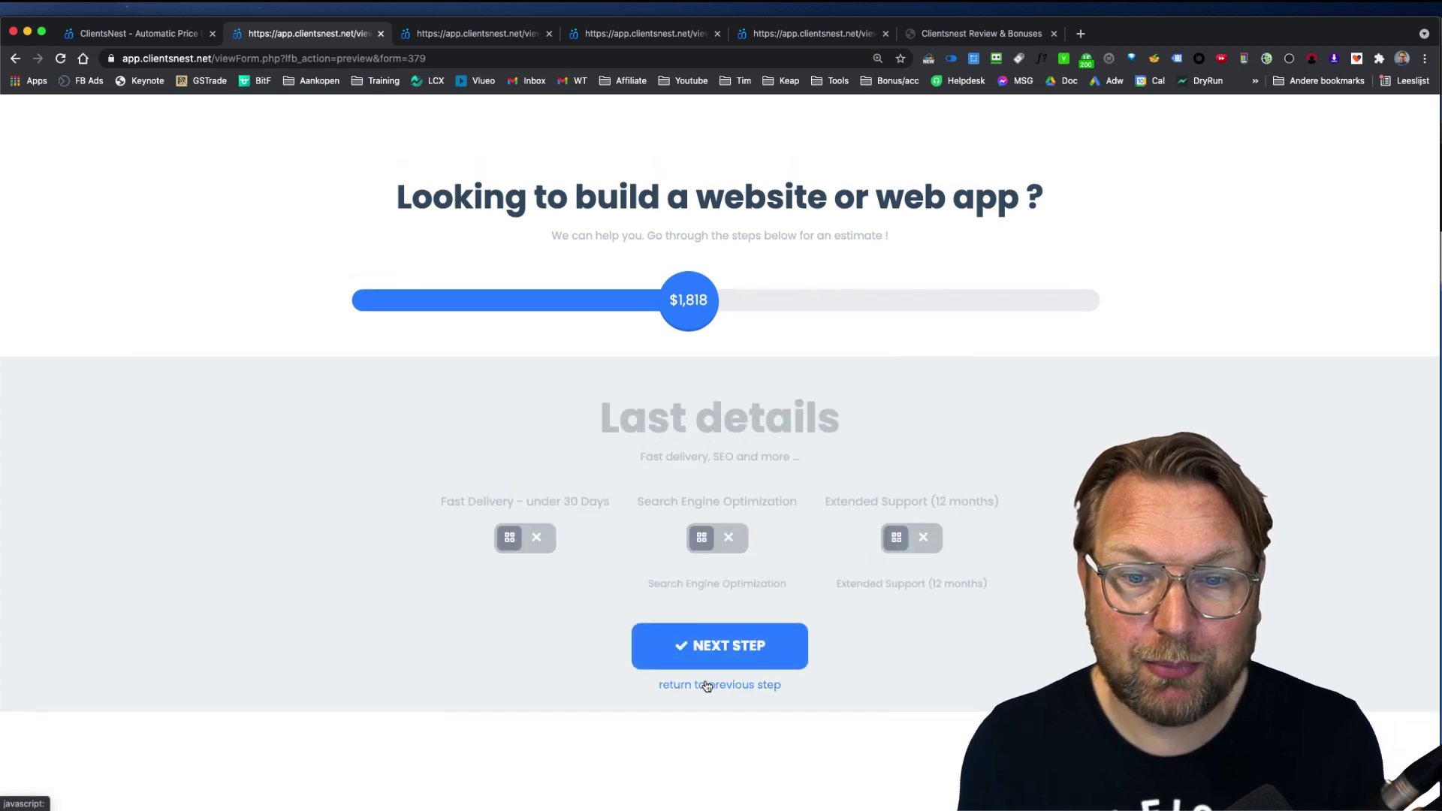
pyautogui.click(519, 540)
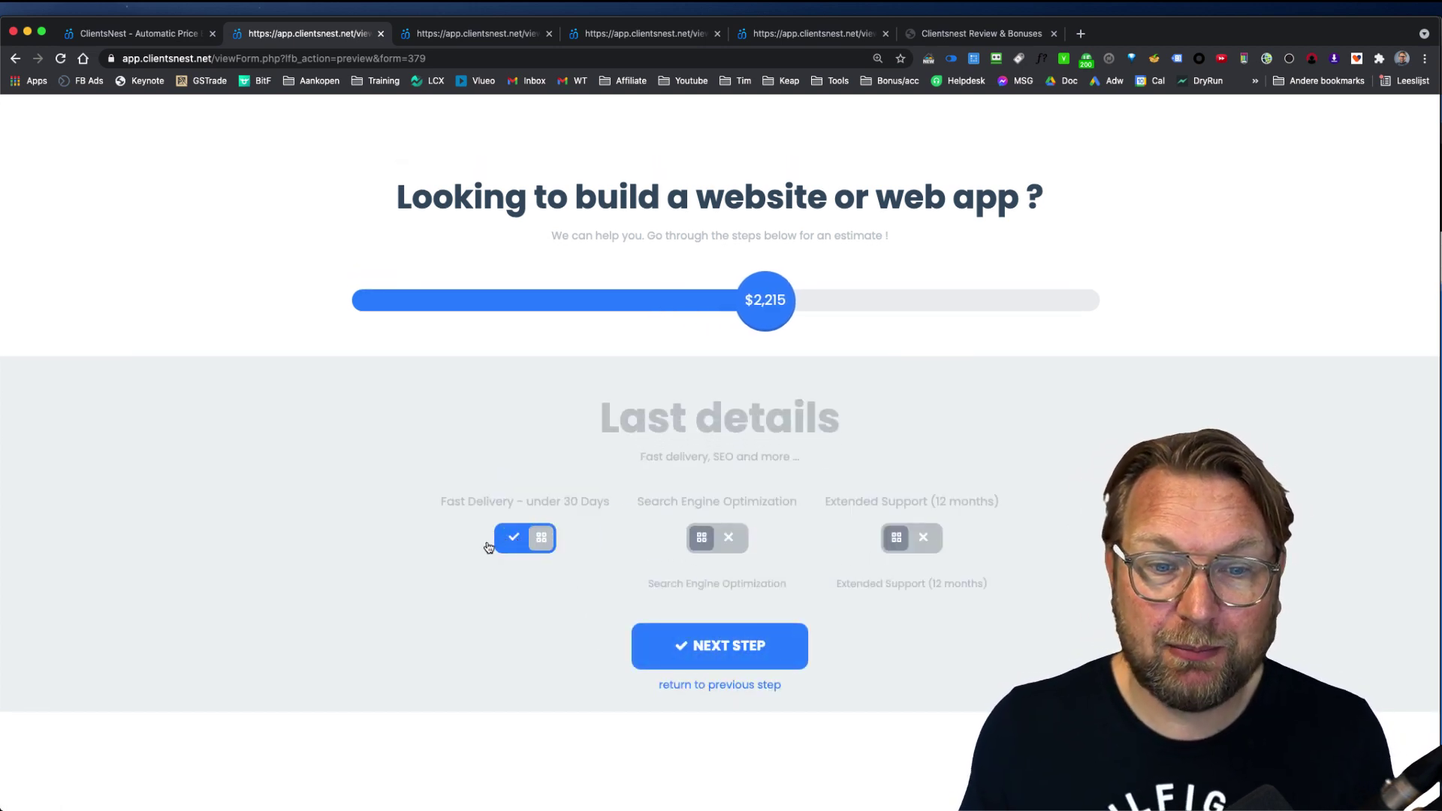
pyautogui.click(710, 539)
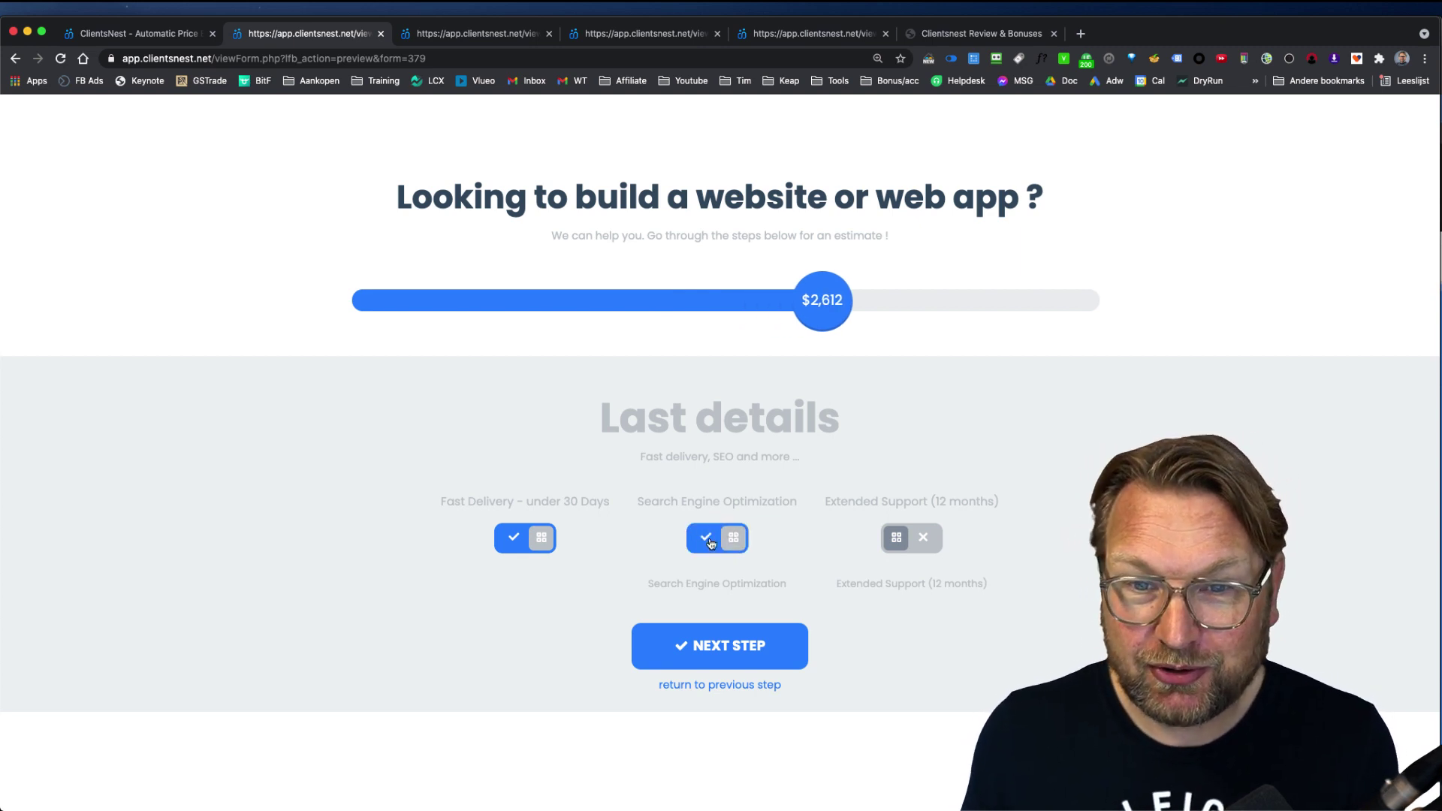
pyautogui.click(909, 540)
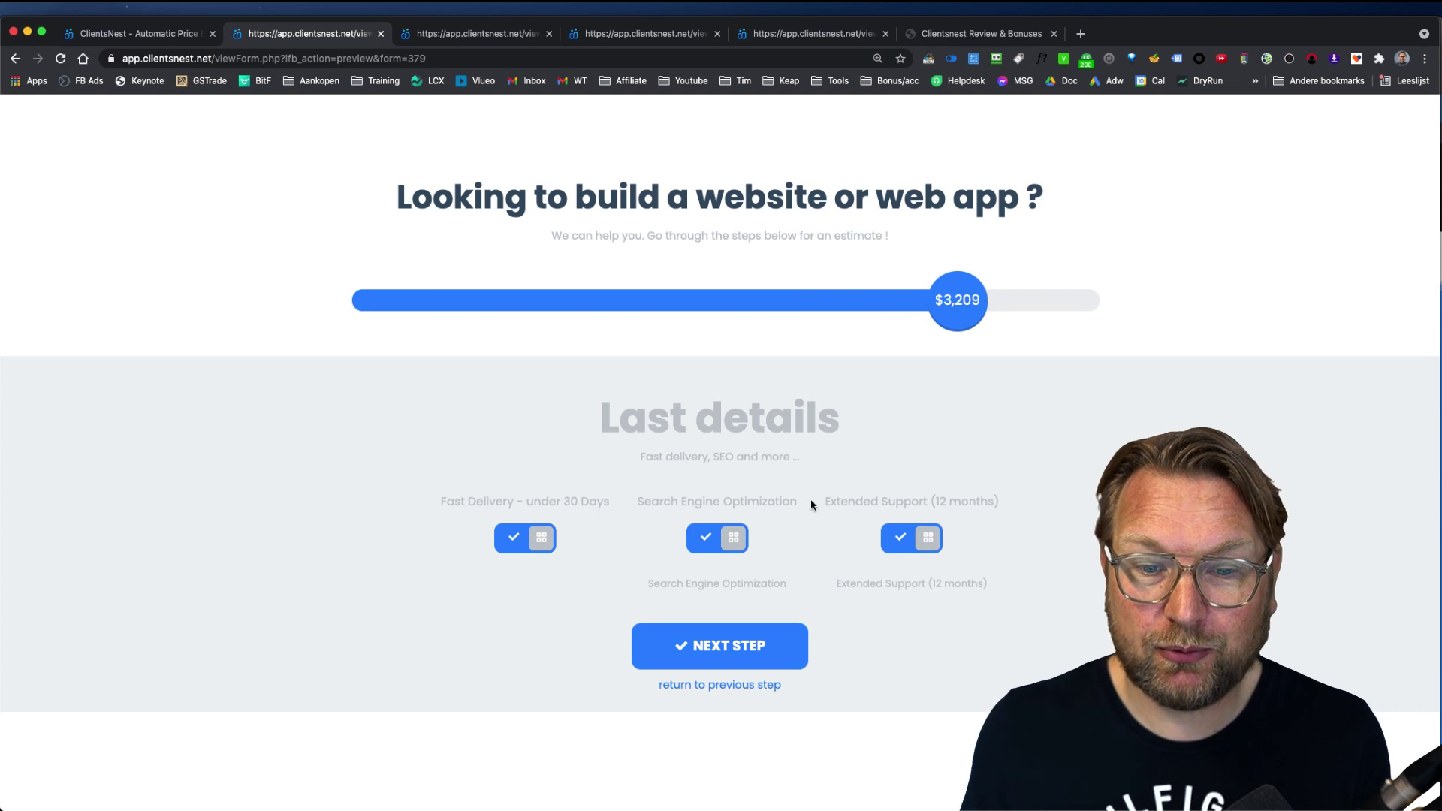
# Step: Enter the contact e-mail, add the message 'Cool', and submit the $3,209 order
pyautogui.click(741, 631)
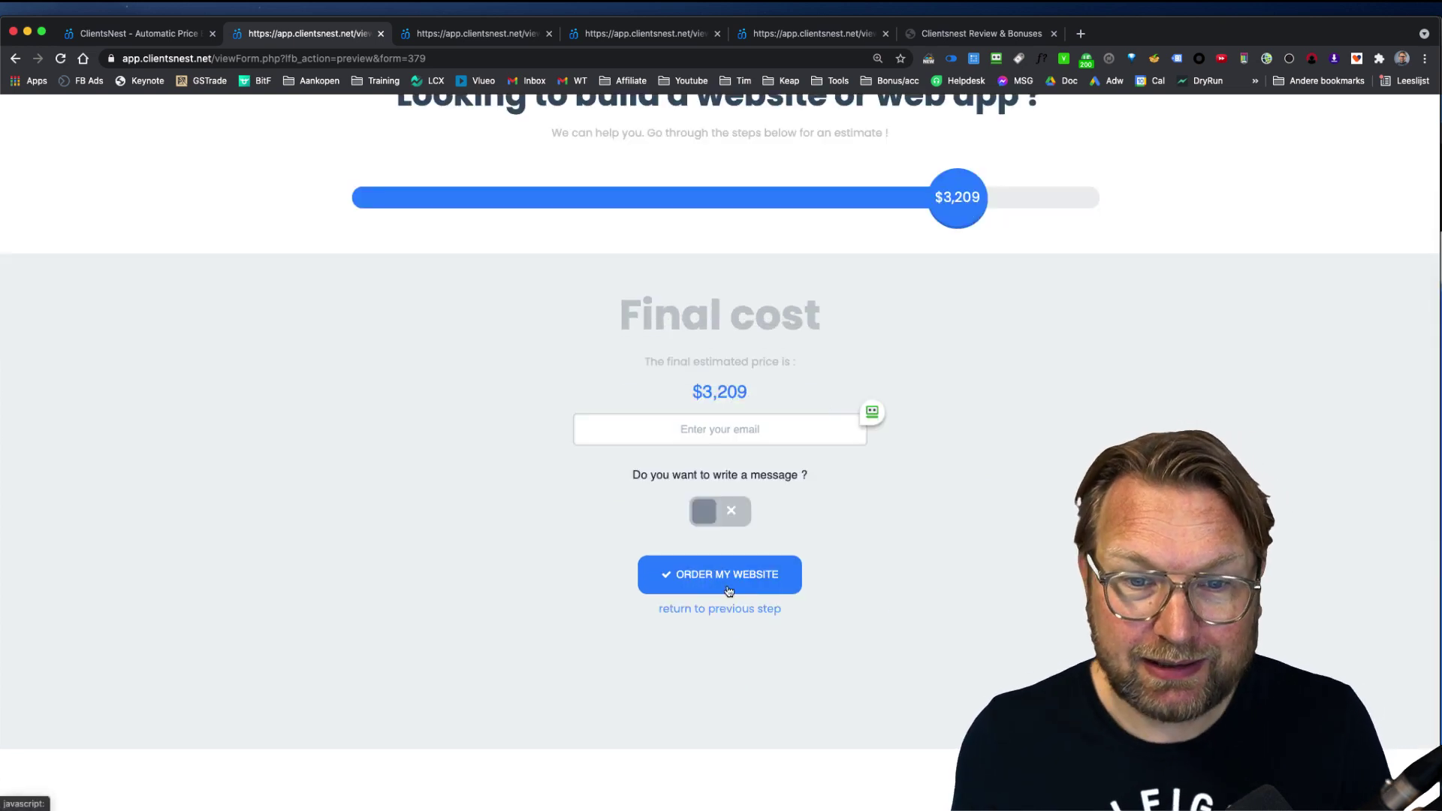
pyautogui.click(720, 437)
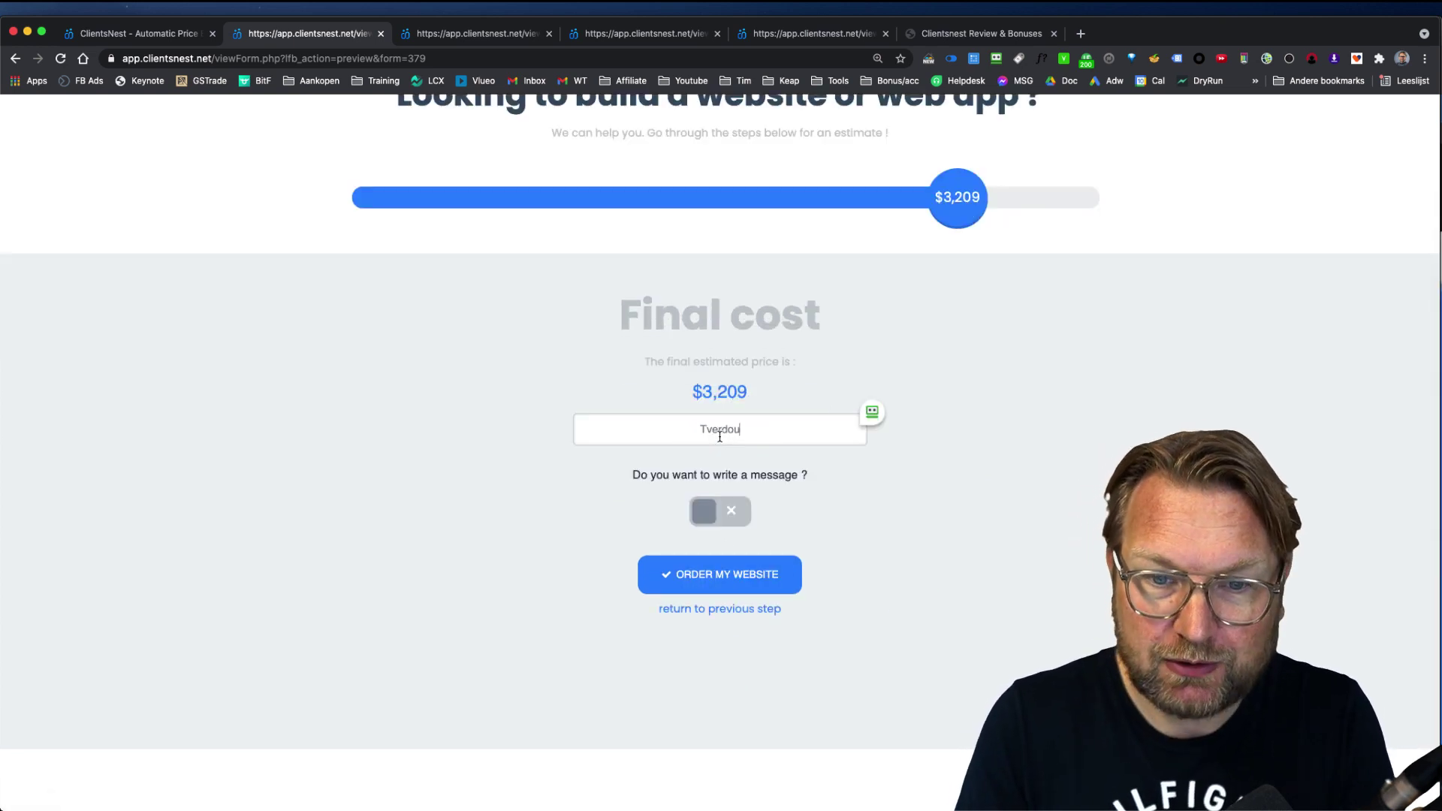
pyautogui.click(740, 511)
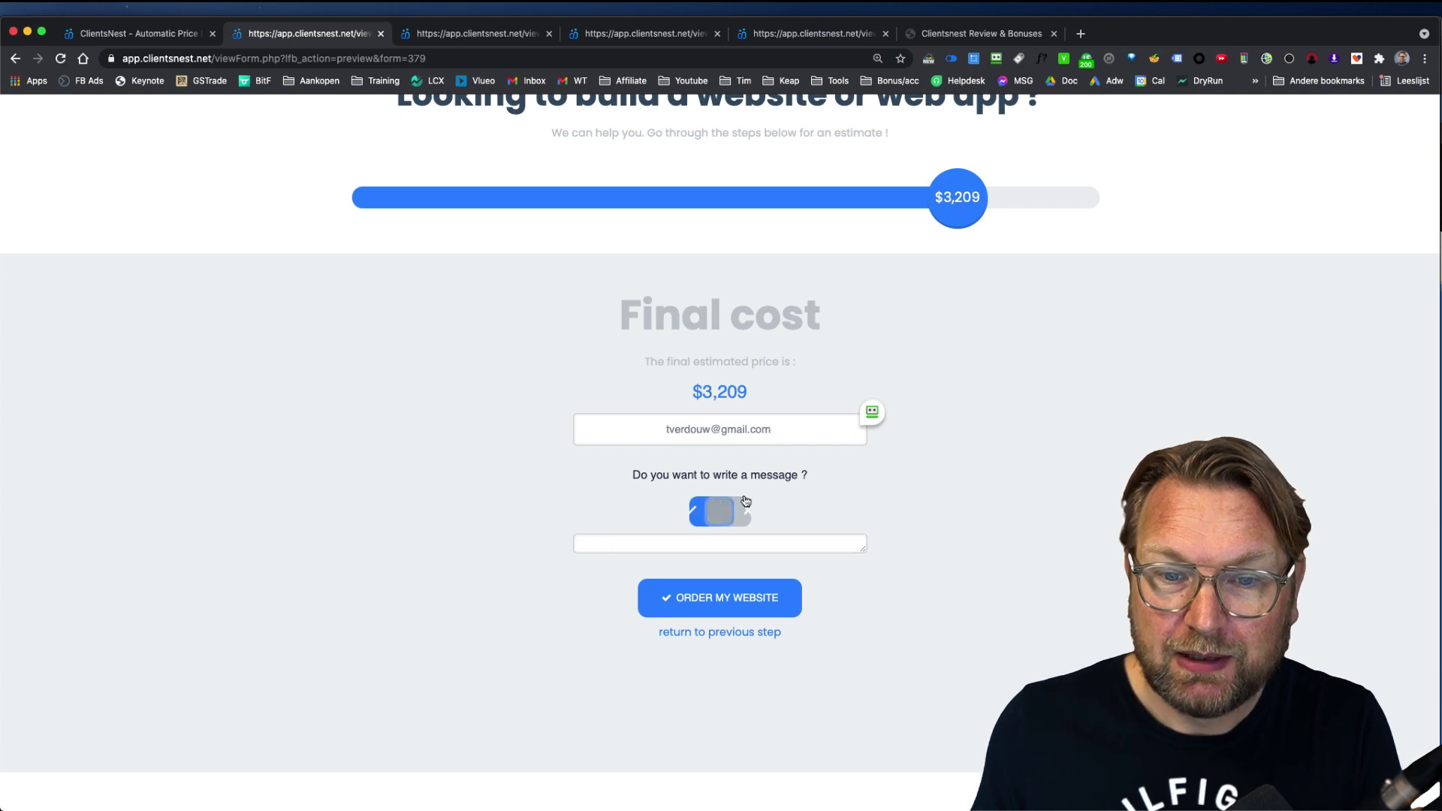
pyautogui.click(713, 565)
pyautogui.write('Cool')
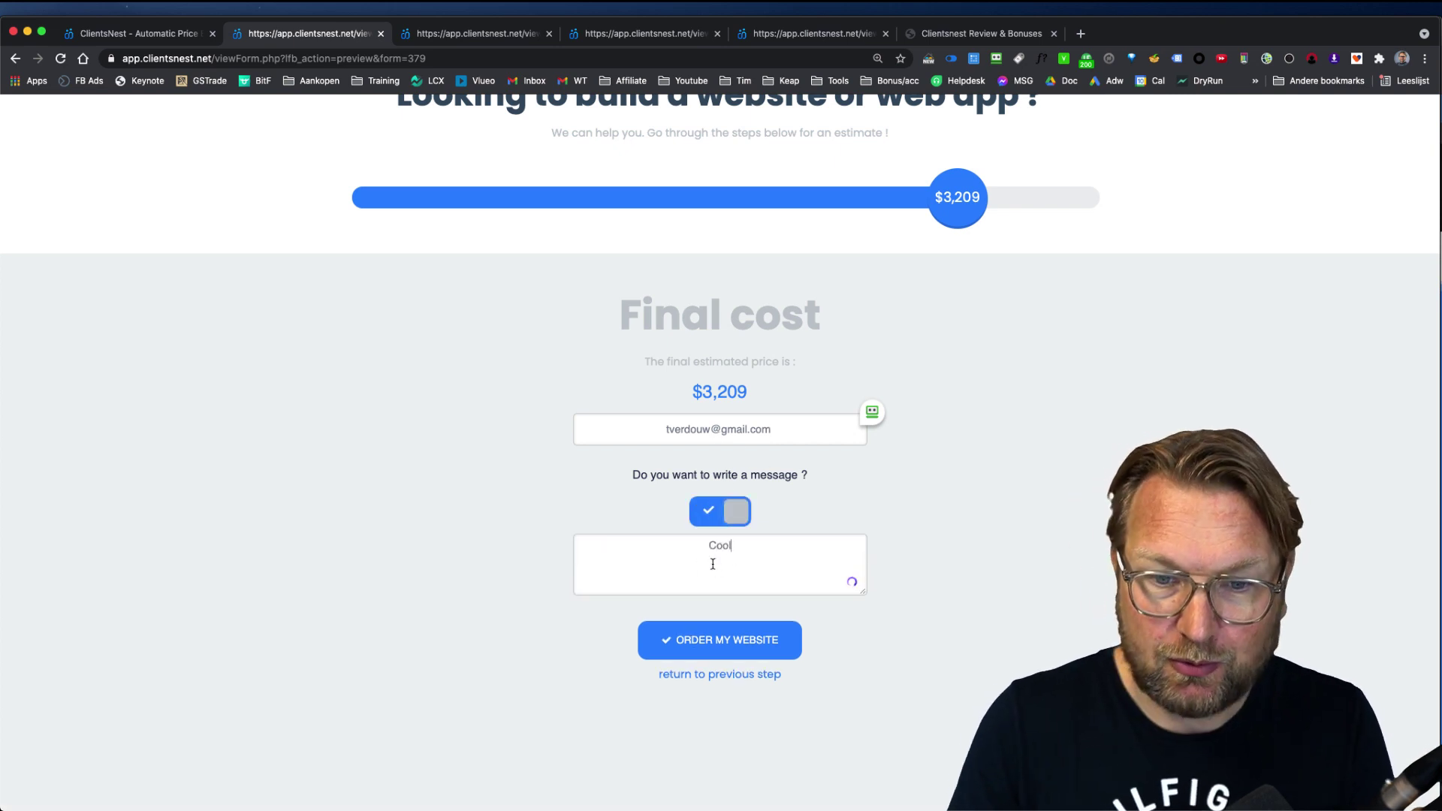
pyautogui.click(714, 636)
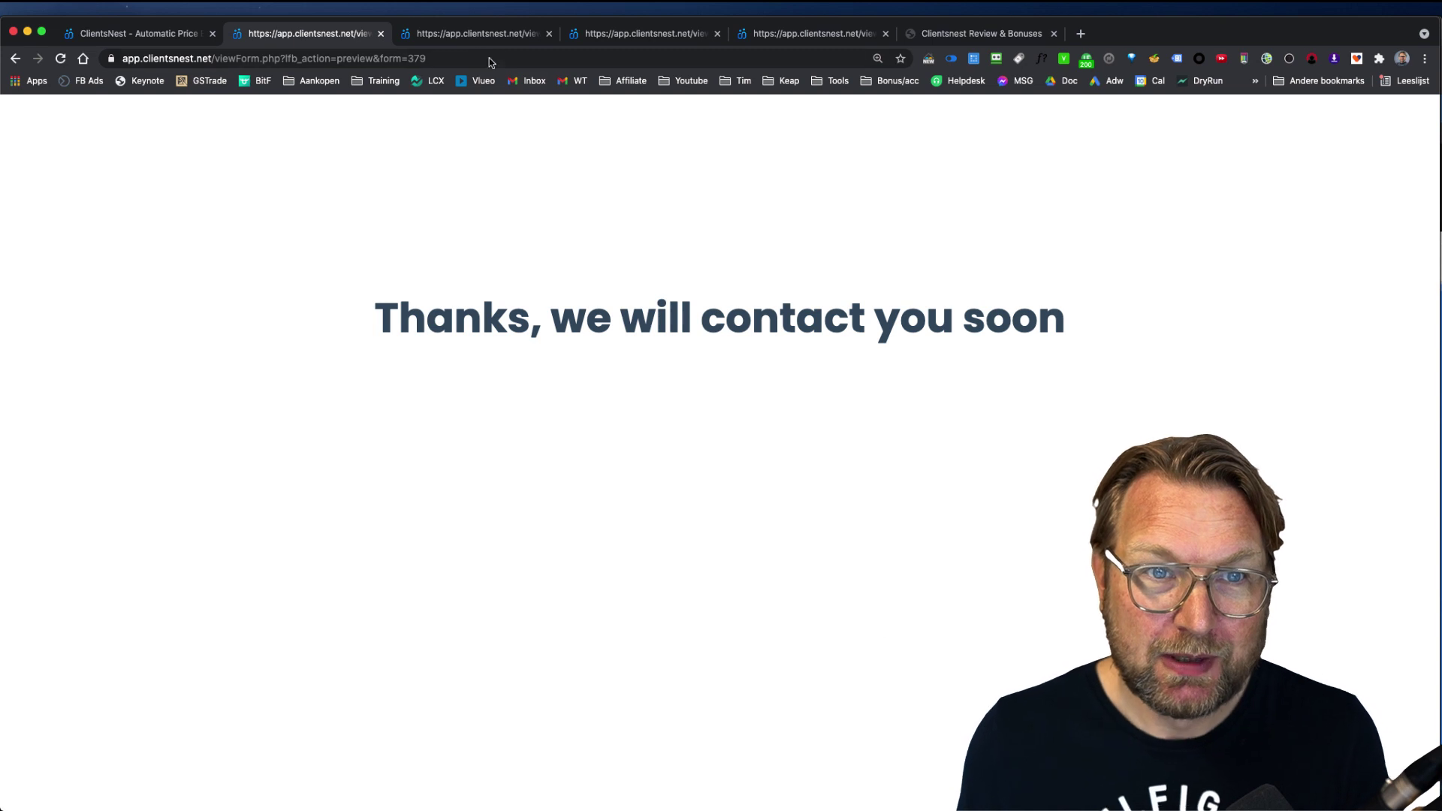
pyautogui.click(485, 39)
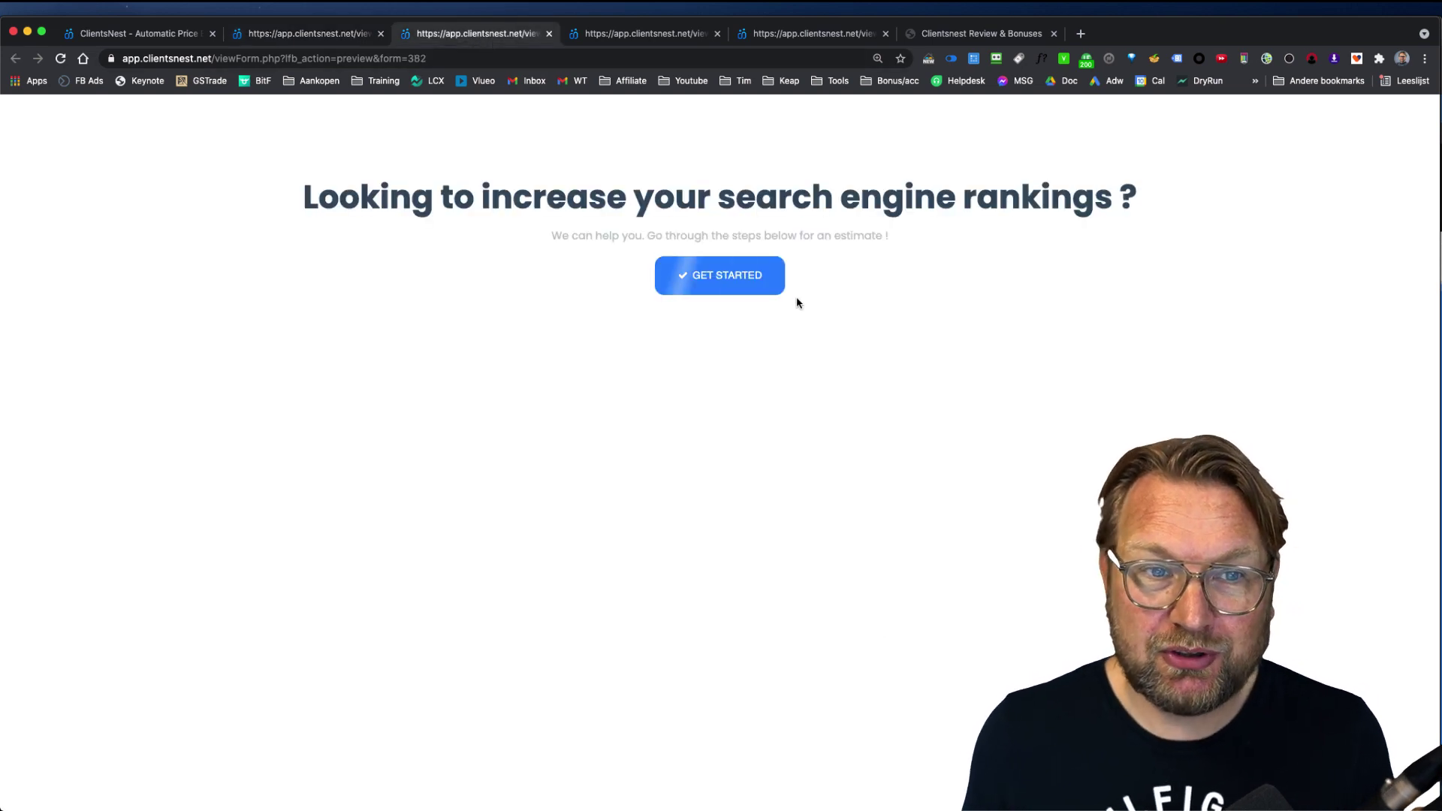
# Step: Start the SEO estimate and select Link Building and On Page SEO
pyautogui.click(736, 281)
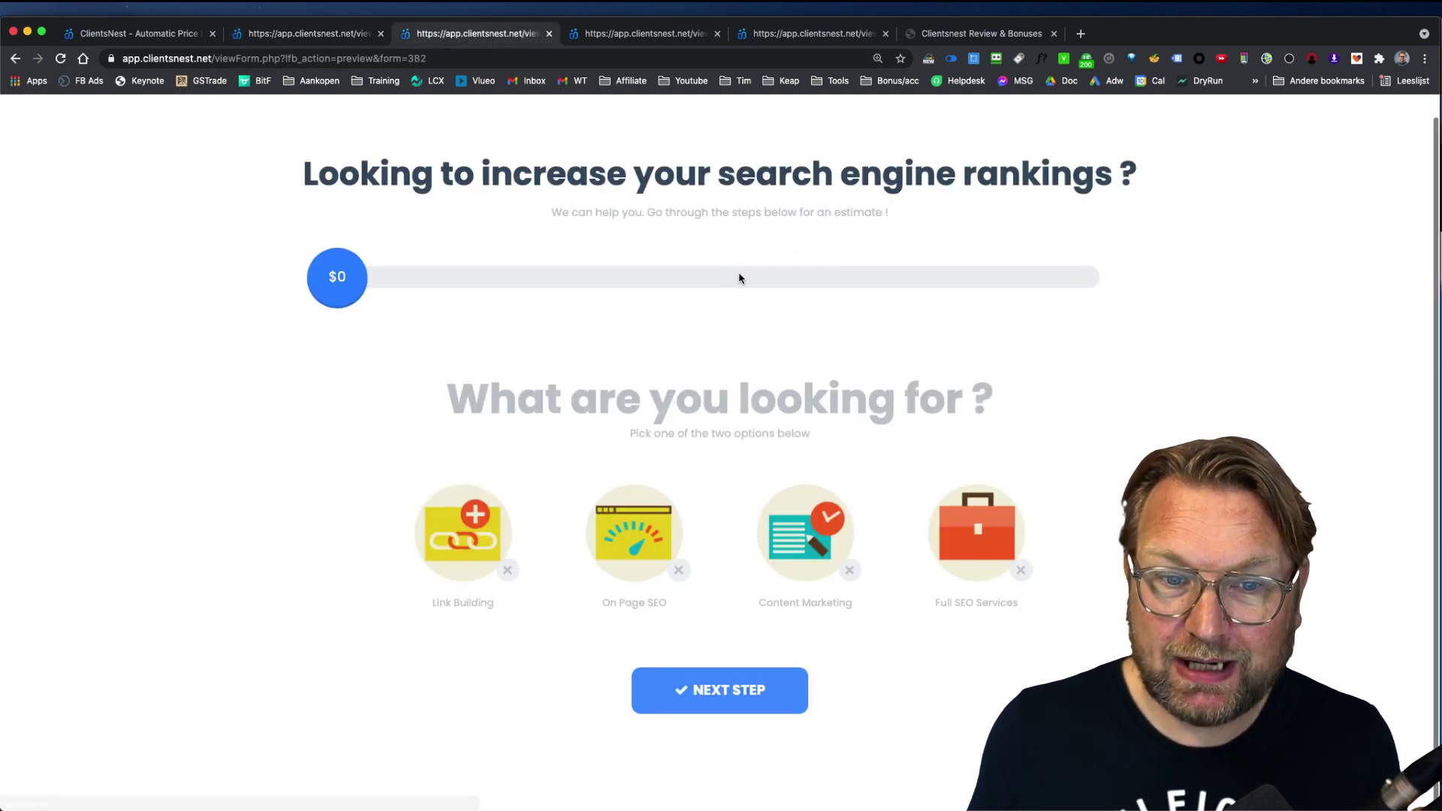
pyautogui.click(453, 525)
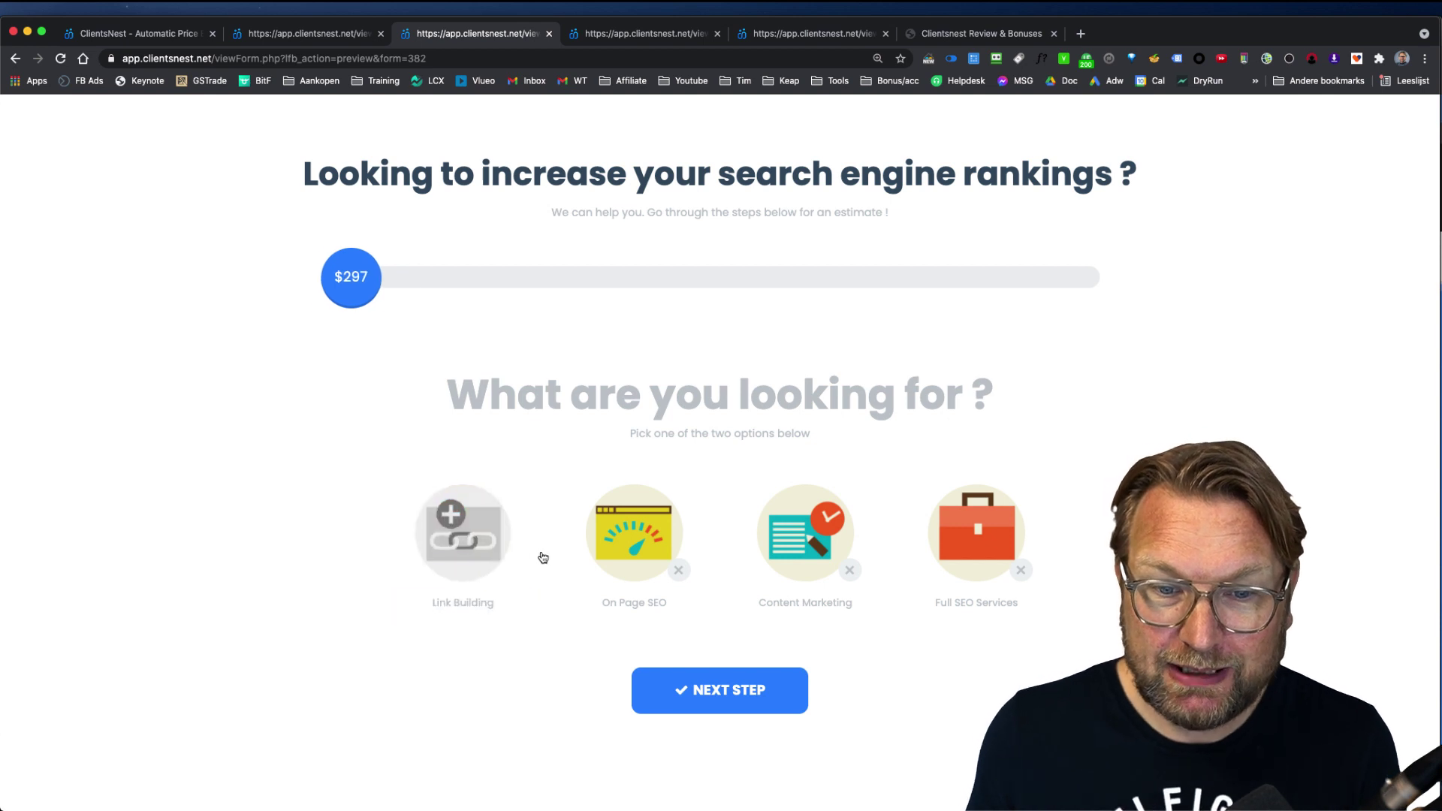
pyautogui.click(661, 560)
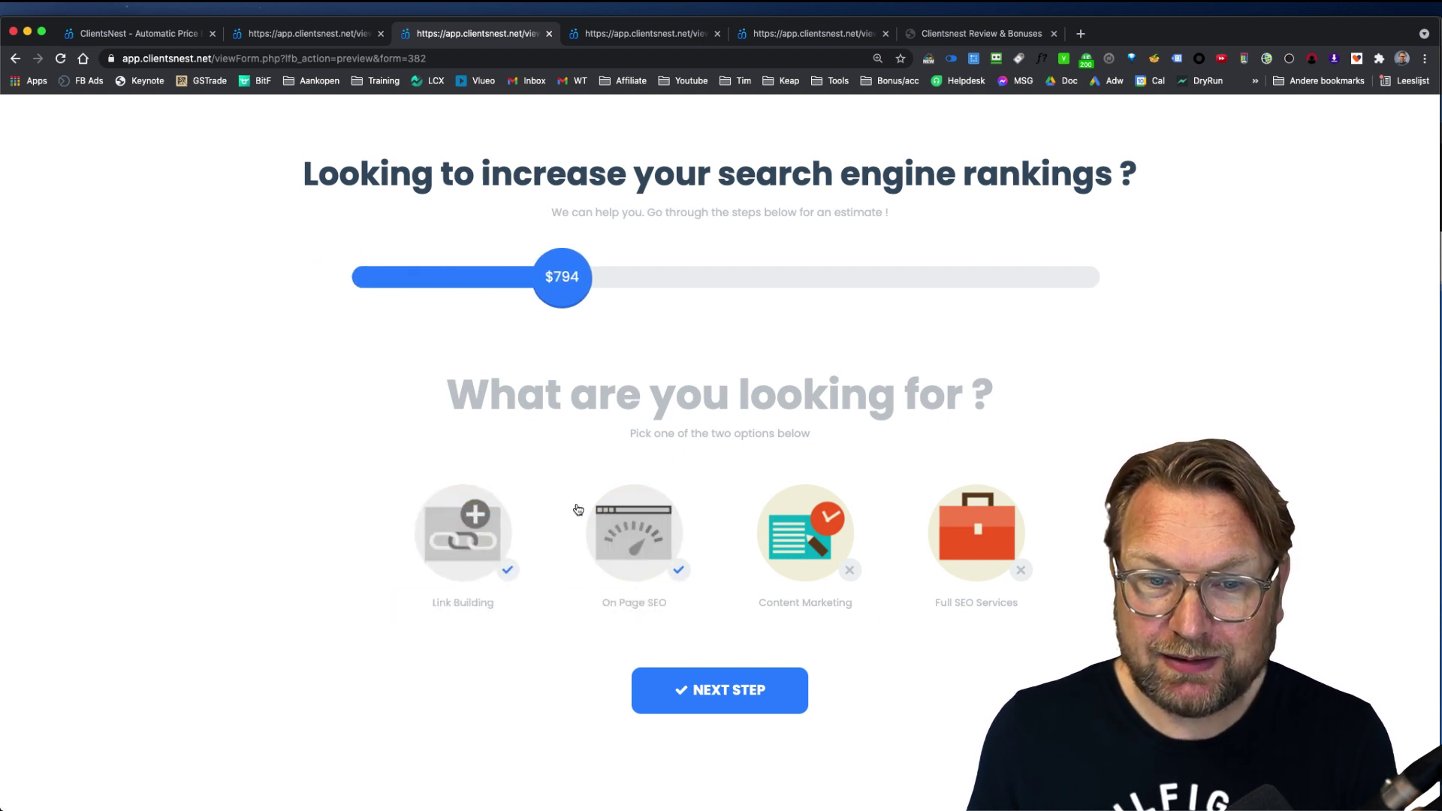
pyautogui.click(706, 676)
# Step: Answer the business description, main niche and competitors questions with placeholder text
pyautogui.click(590, 463)
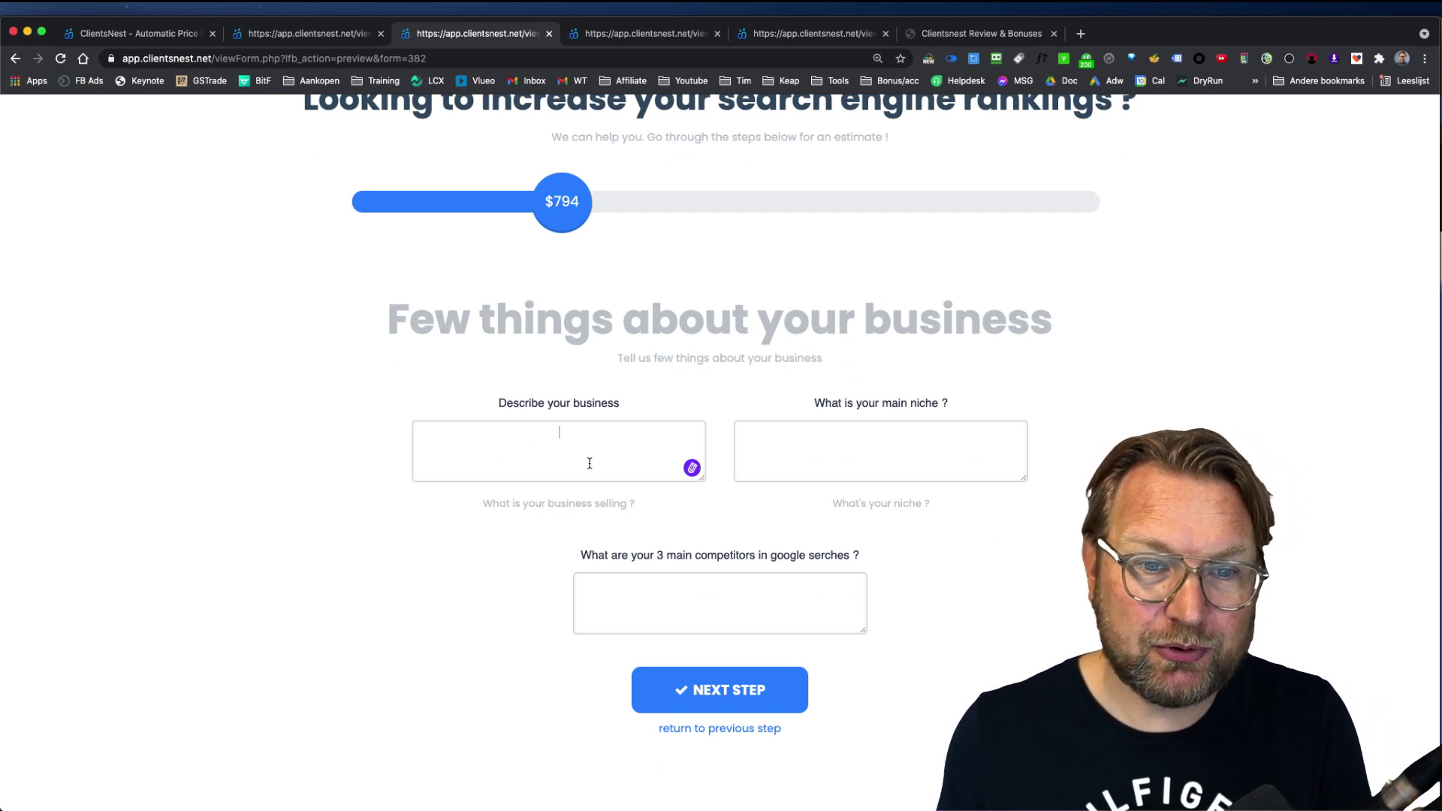
pyautogui.write('asdasdasd')
pyautogui.click(888, 451)
pyautogui.write('asdasdasd')
pyautogui.click(719, 589)
pyautogui.write('dasdasdsd')
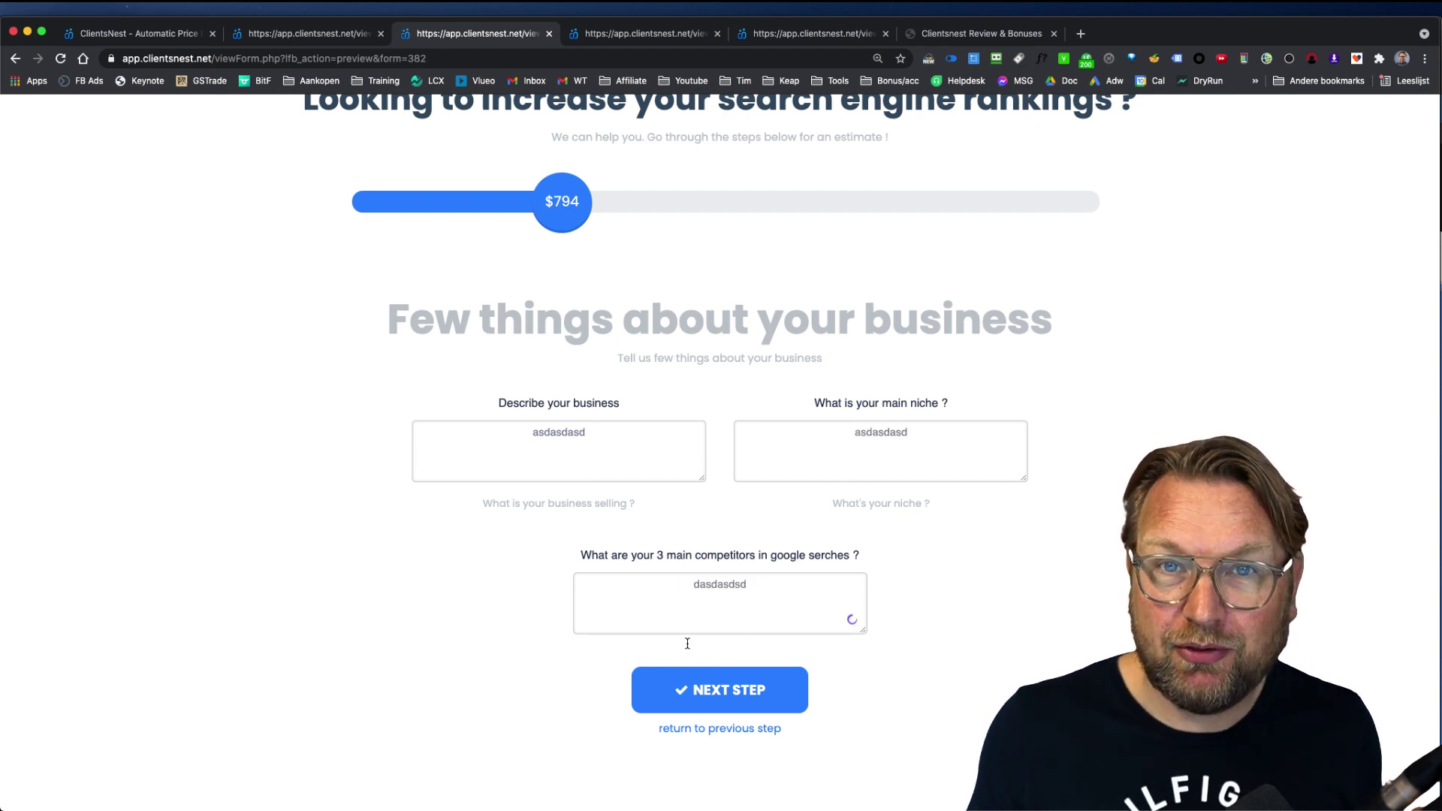
pyautogui.click(732, 688)
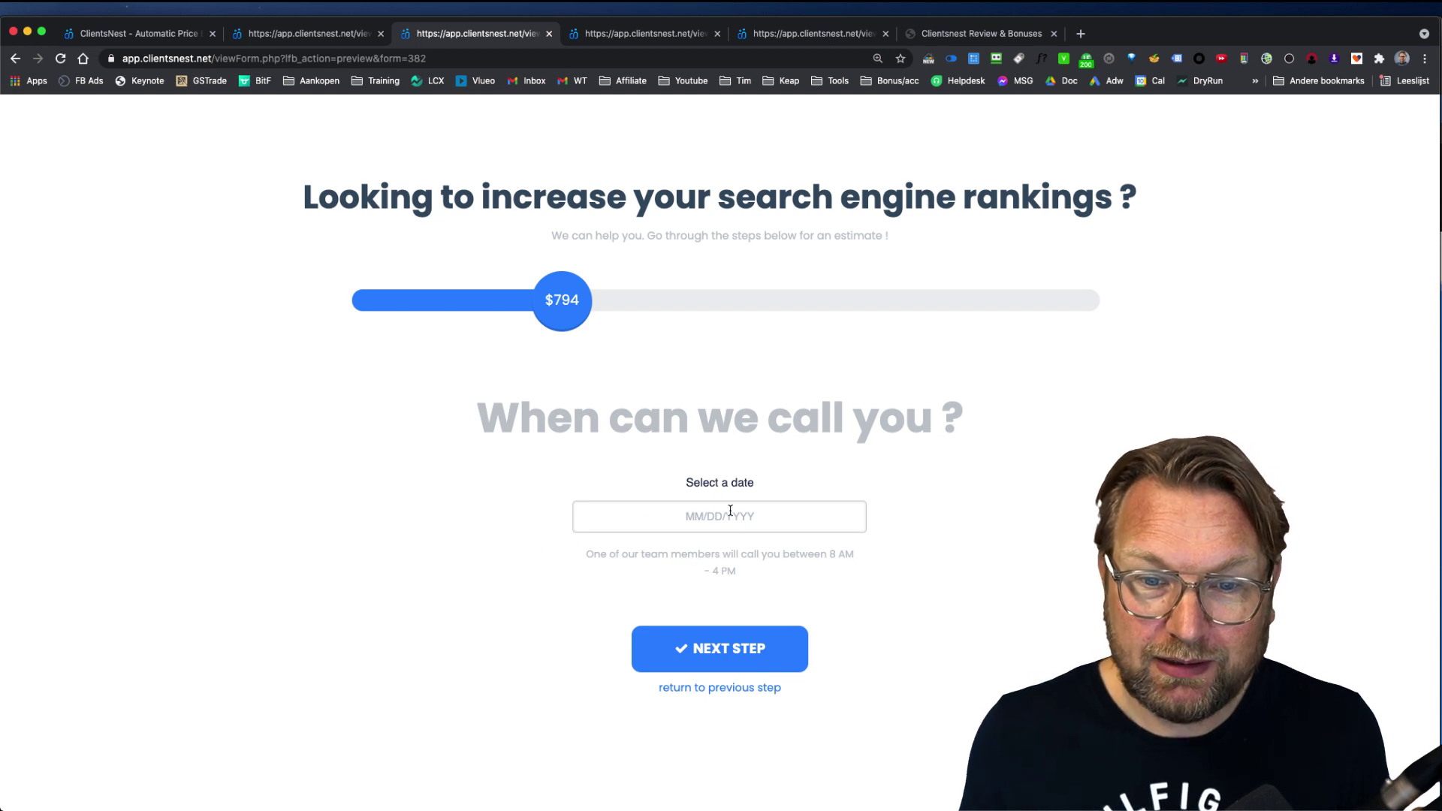
# Step: Set the call date to May 12, 2021 and add Fast Delivery
pyautogui.click(718, 518)
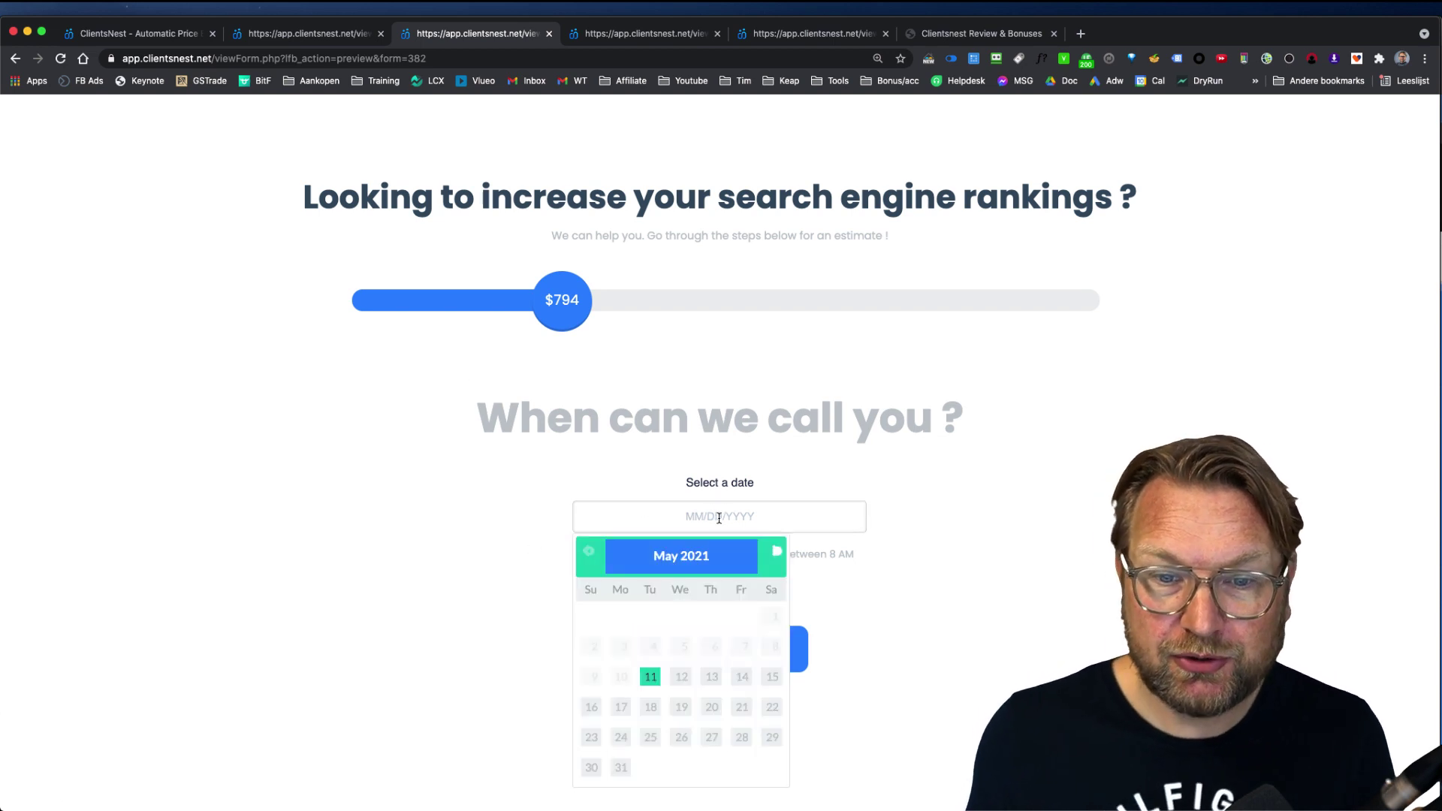
pyautogui.click(682, 677)
pyautogui.click(734, 647)
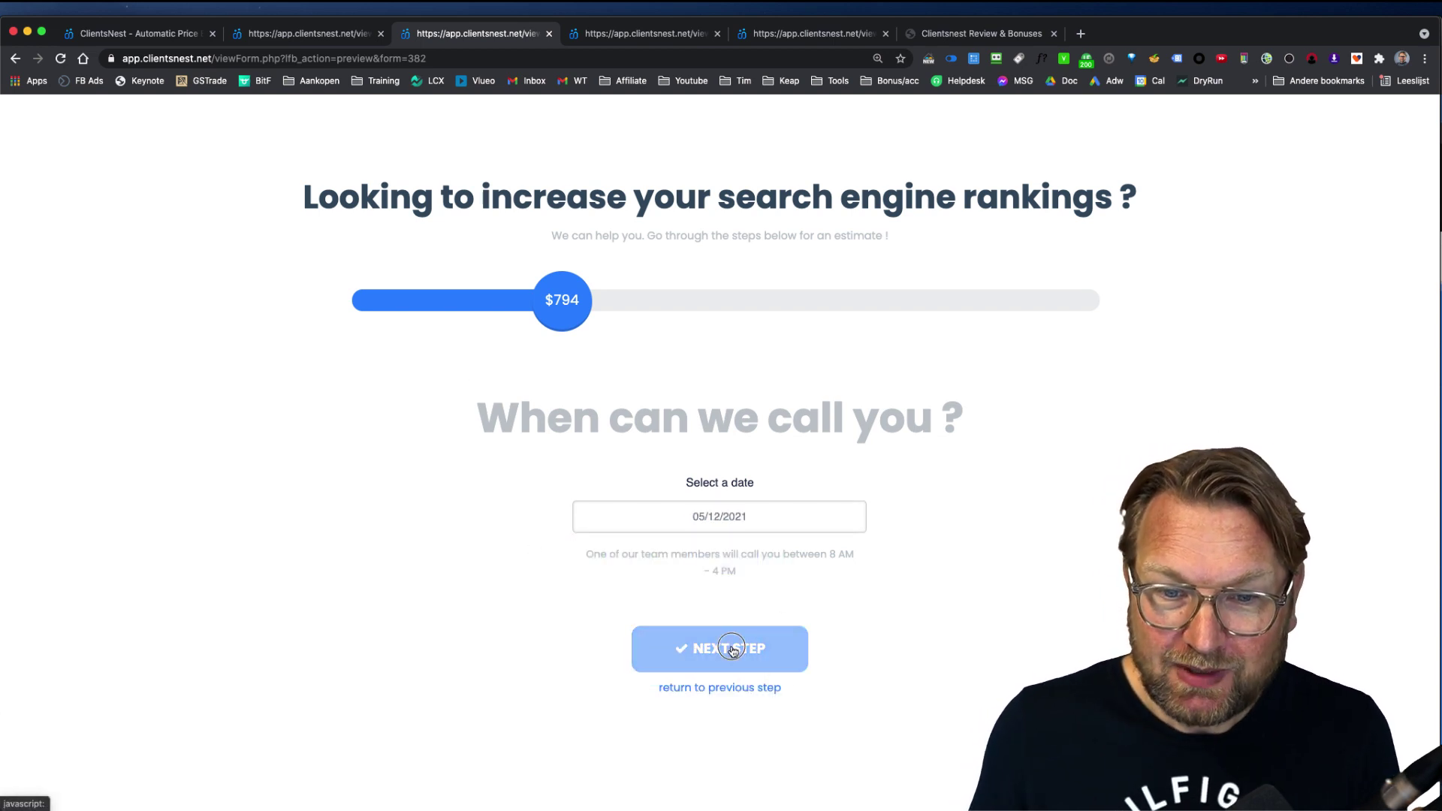
pyautogui.click(623, 538)
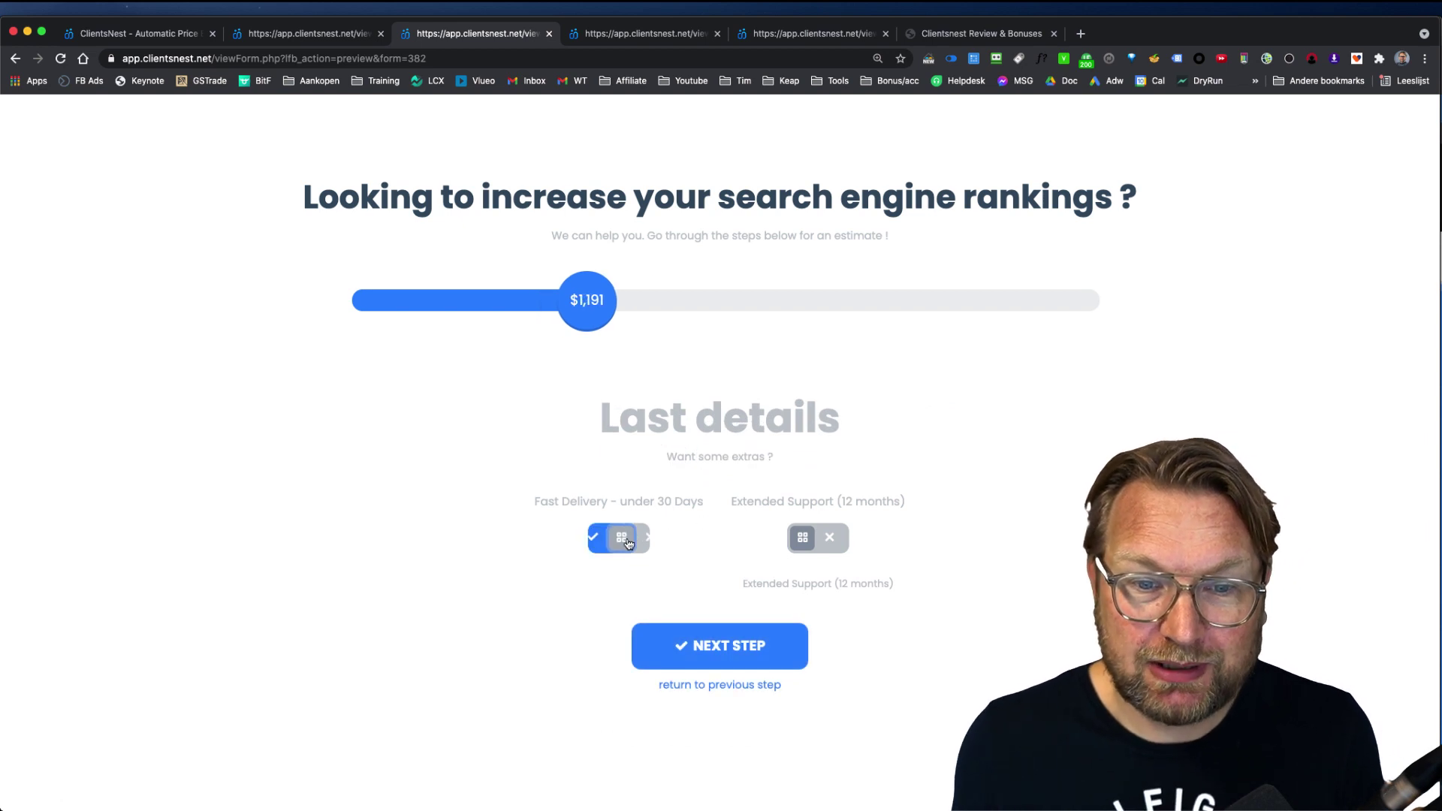
pyautogui.click(744, 650)
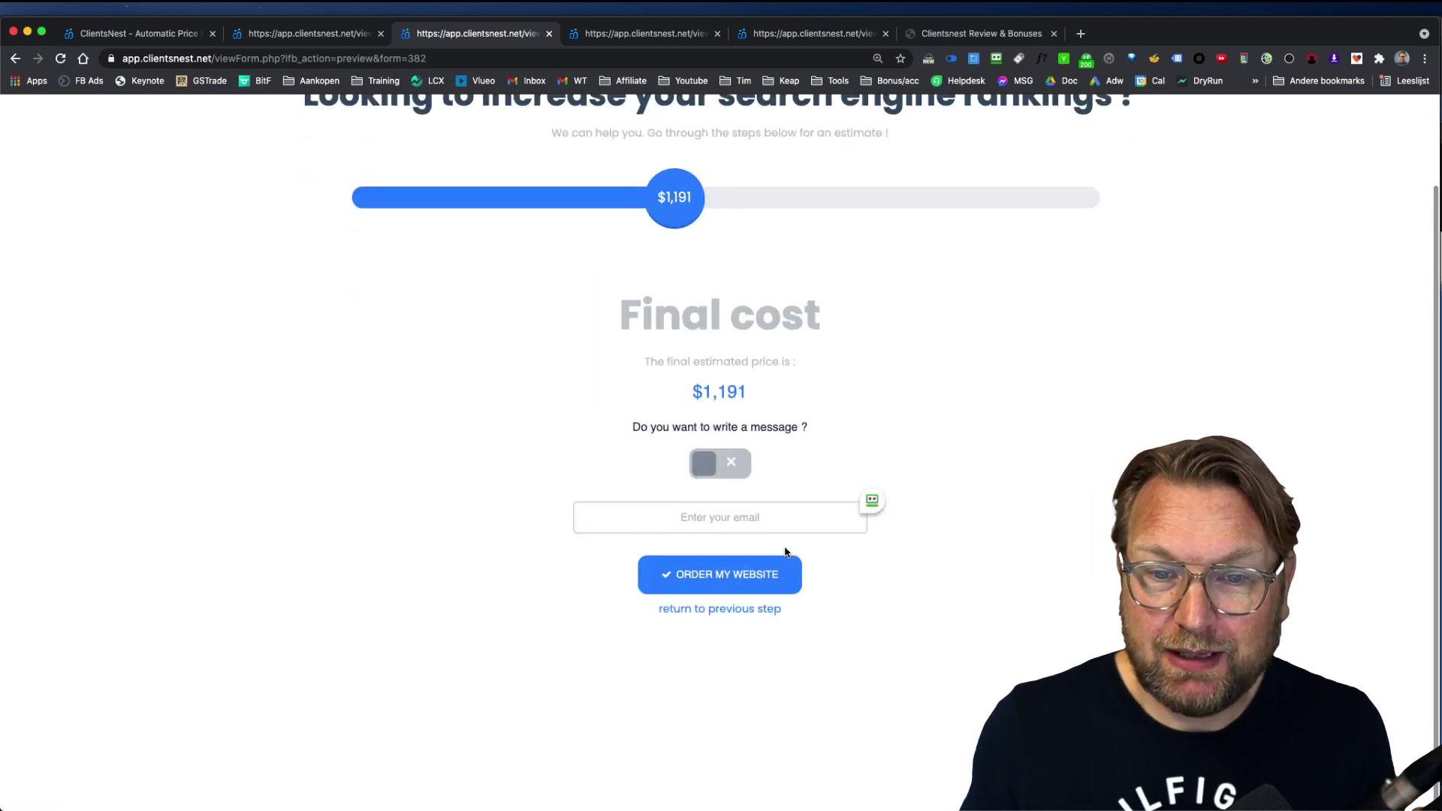
# Step: Enter the contact e-mail and submit the SEO order at $1,191
pyautogui.click(777, 525)
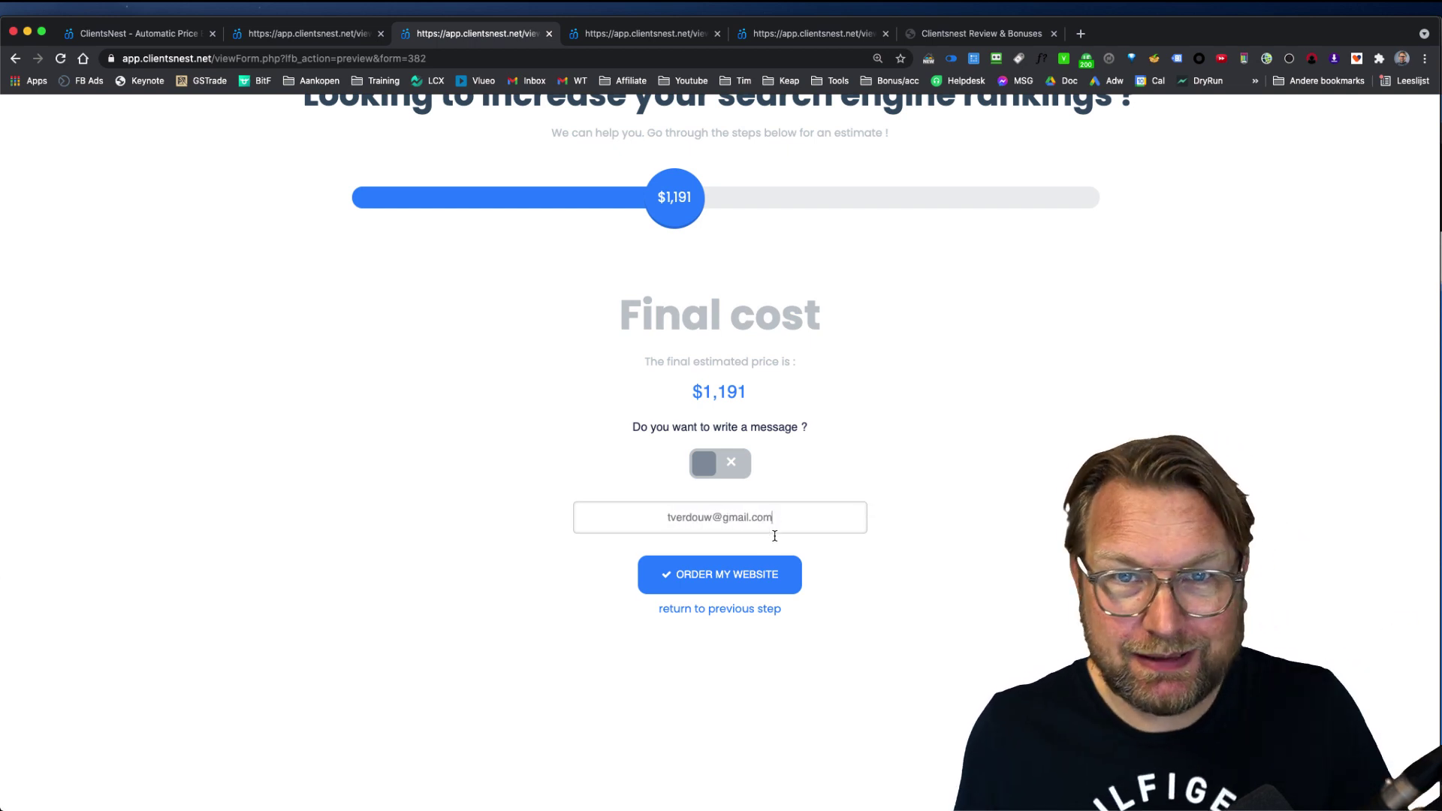
pyautogui.click(705, 574)
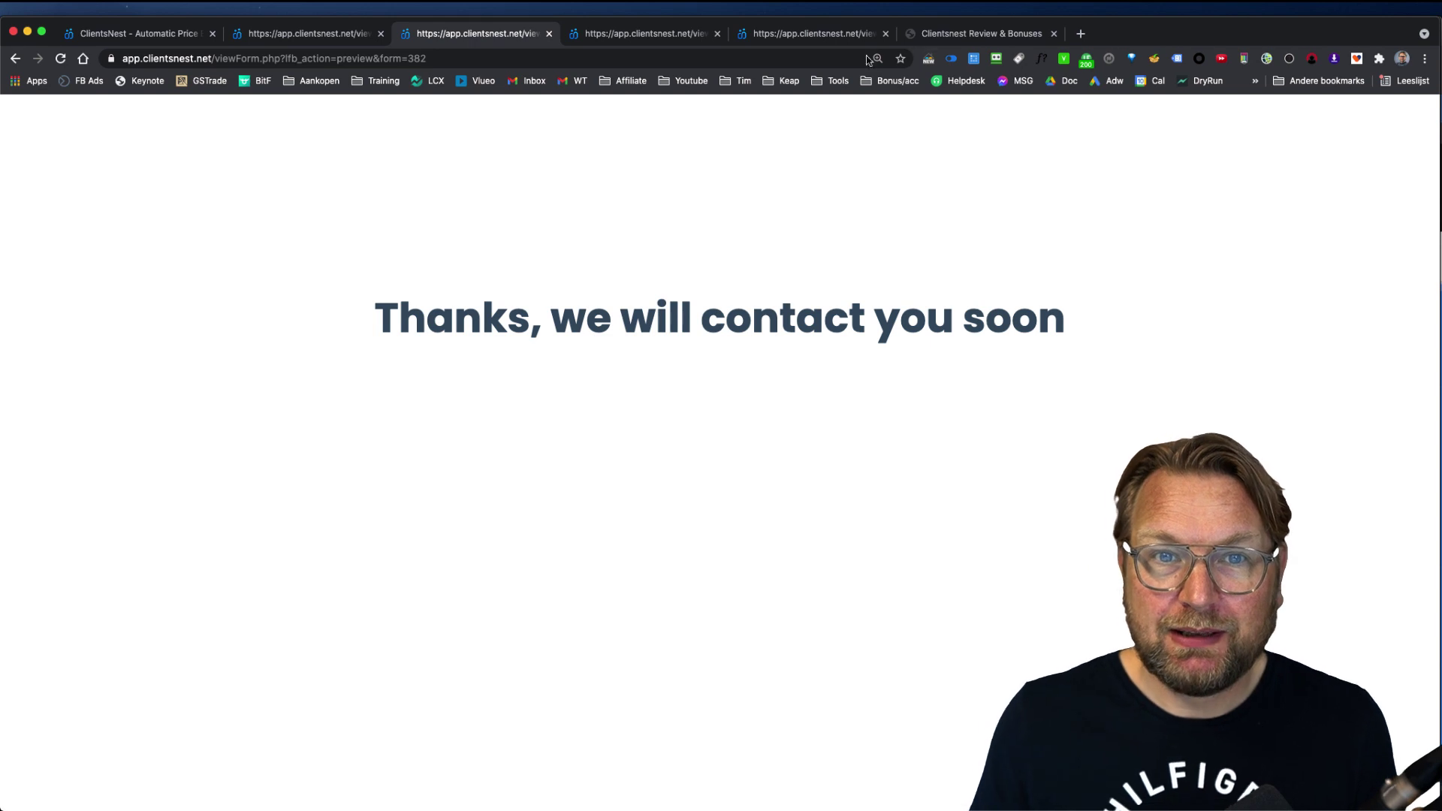
pyautogui.click(668, 39)
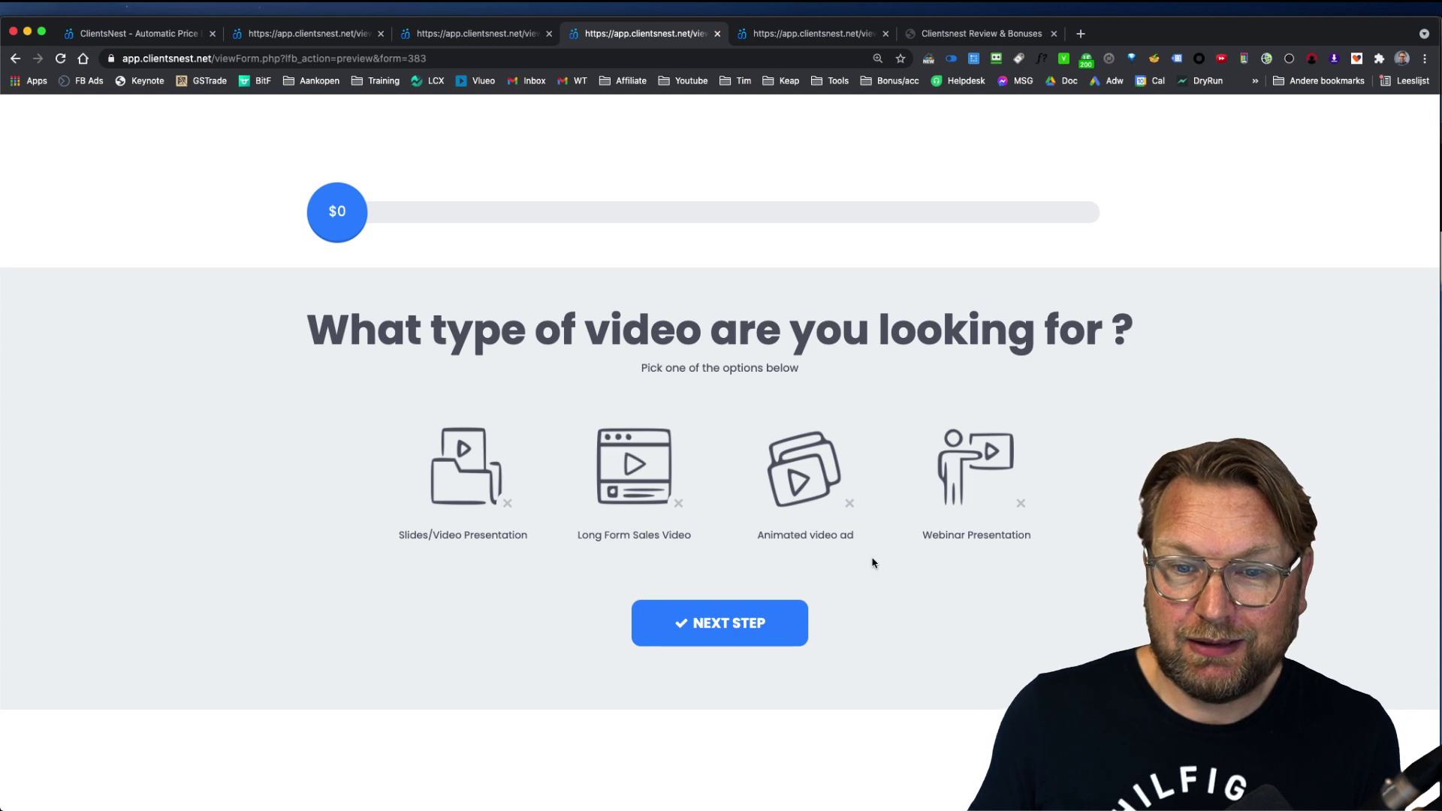
# Step: Choose Animated video ad and increase the video length
pyautogui.click(801, 489)
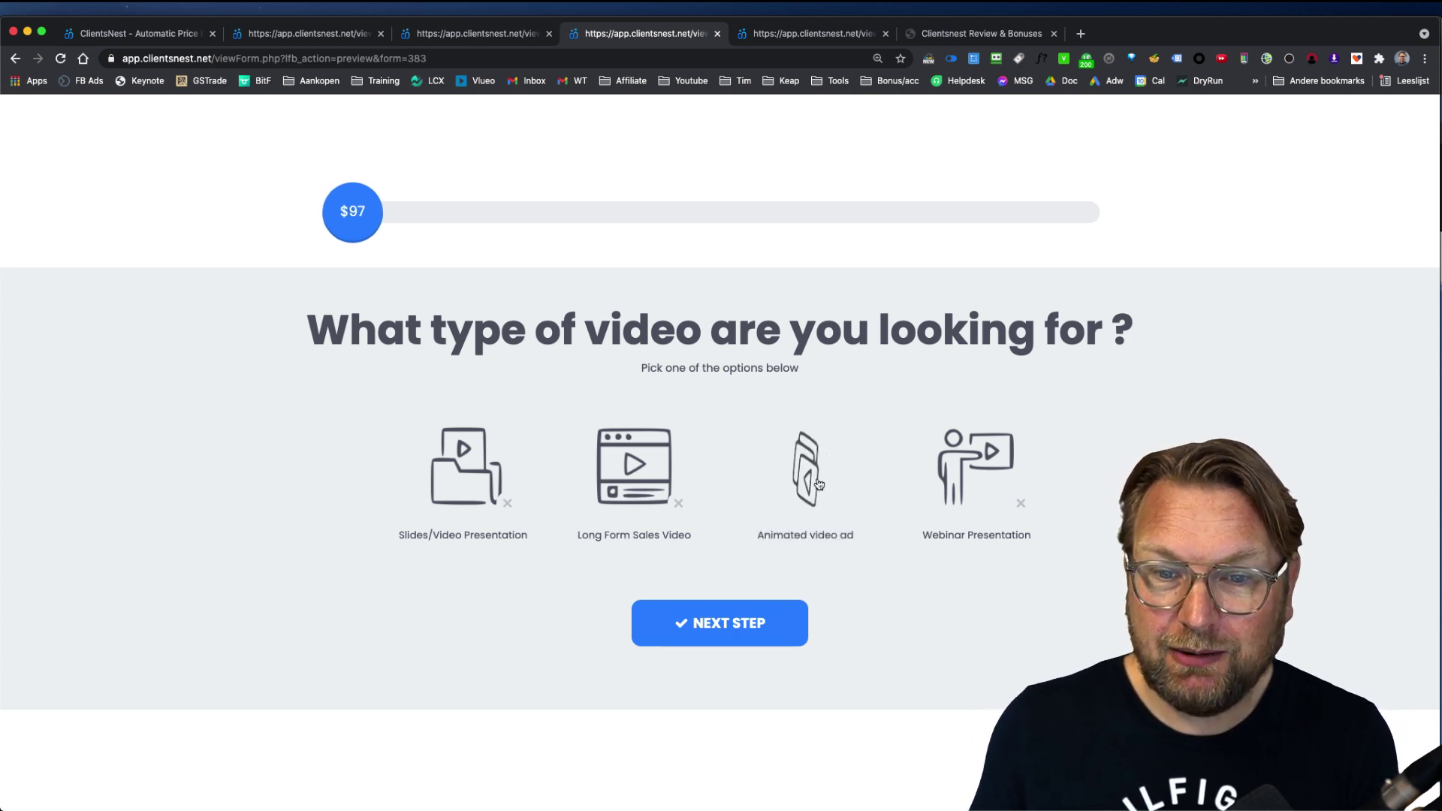
pyautogui.click(722, 621)
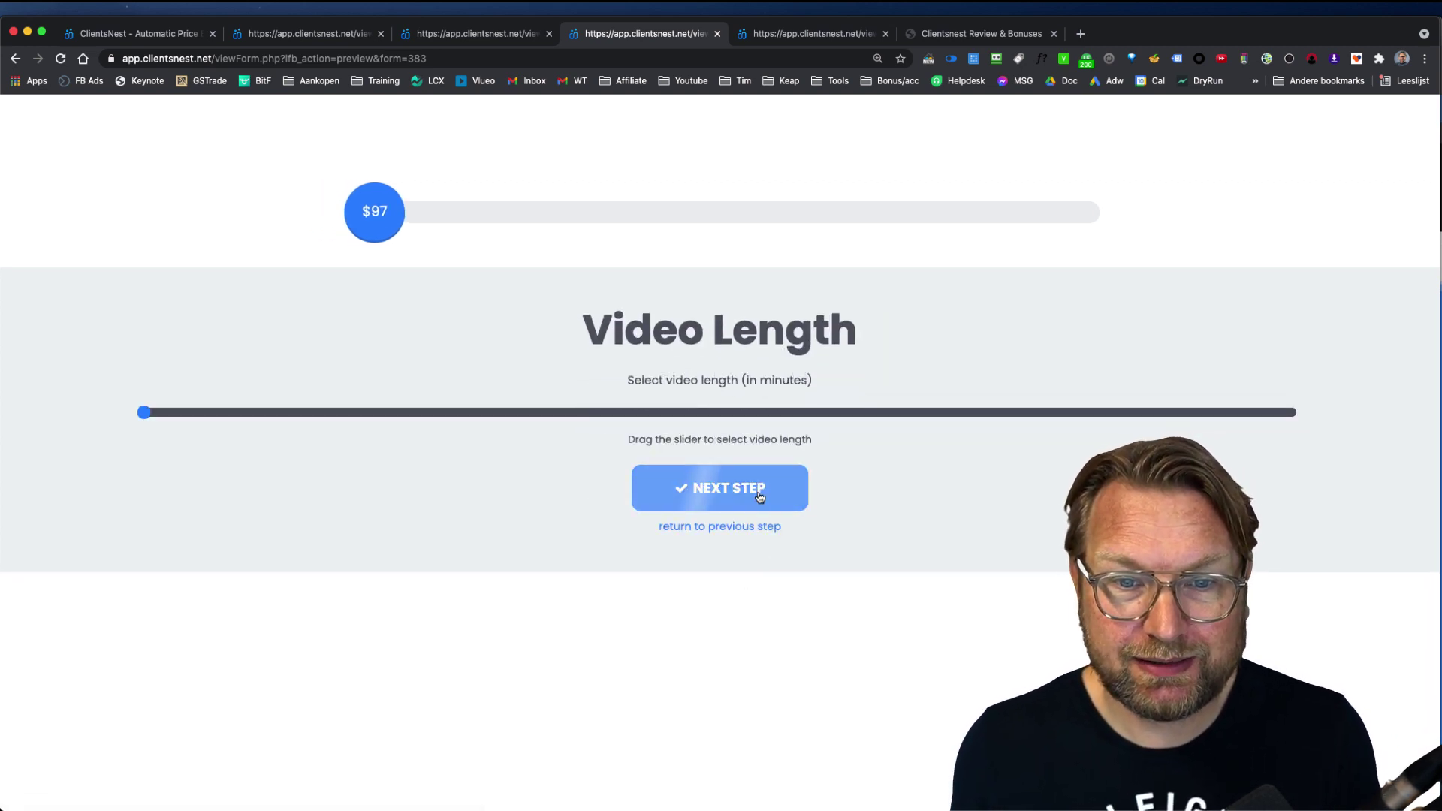
pyautogui.moveTo(145, 413)
pyautogui.mouseDown()
pyautogui.moveTo(817, 411)
pyautogui.moveTo(158, 421)
pyautogui.mouseUp()
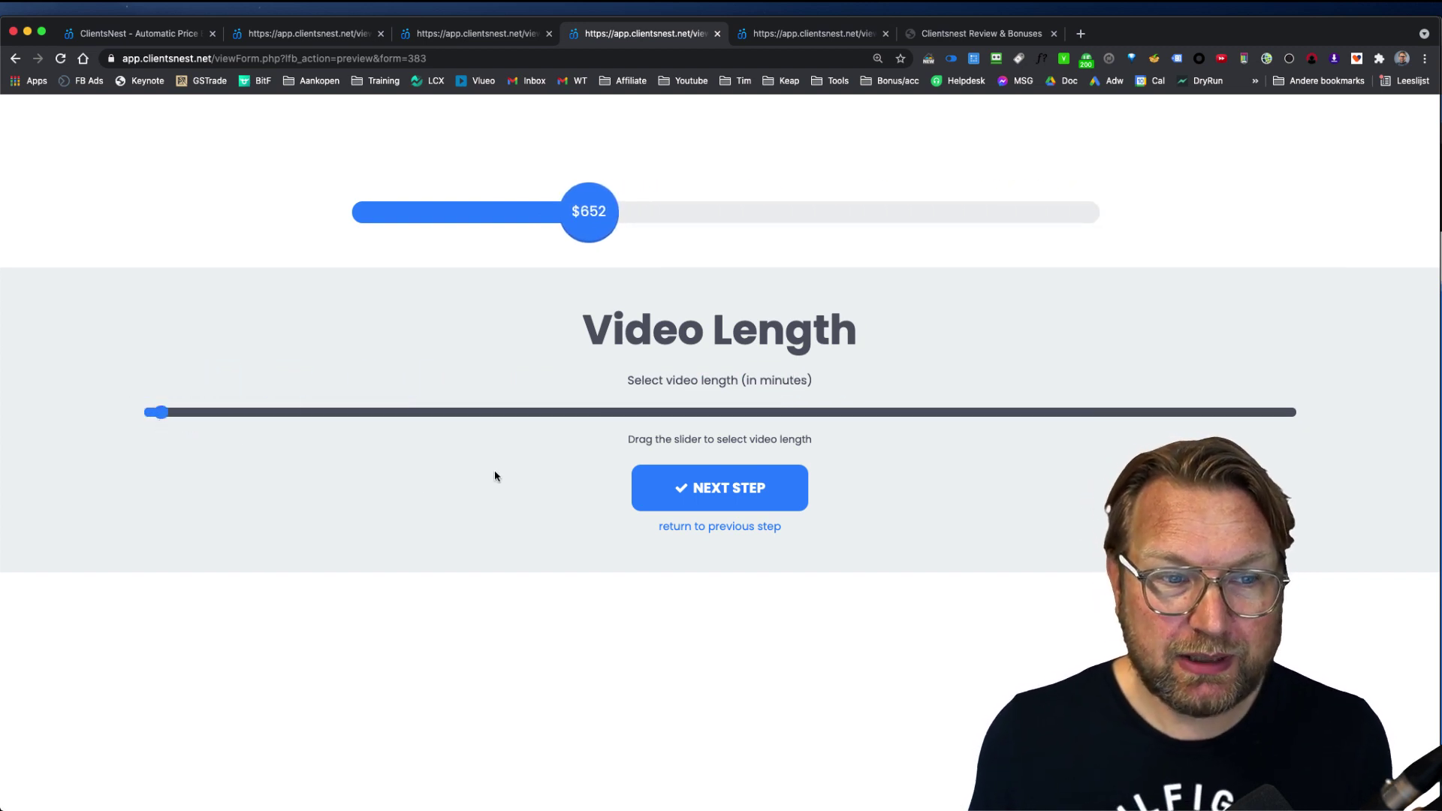
# Step: Choose to have the sales script written for you and raise its word count
pyautogui.click(730, 493)
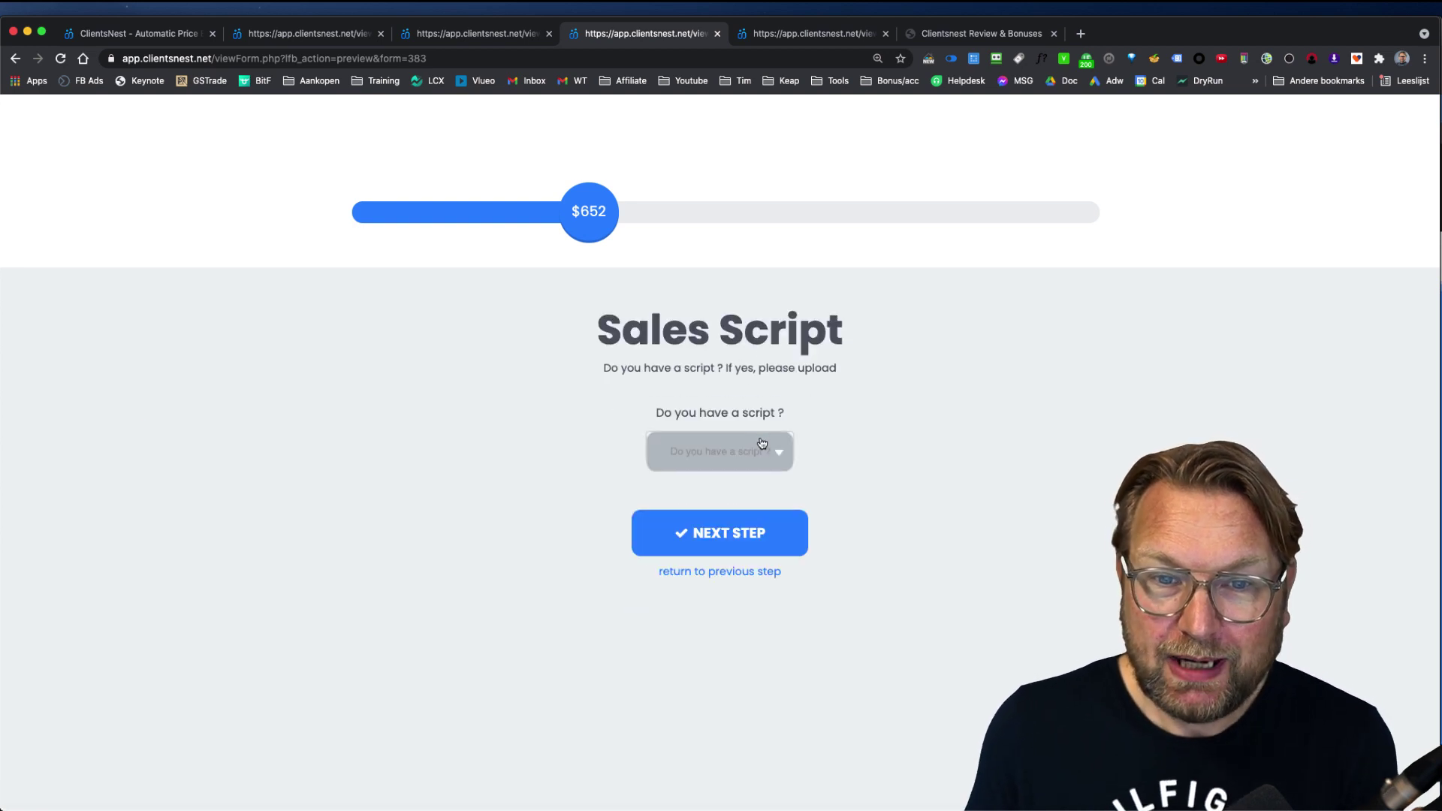
pyautogui.click(762, 444)
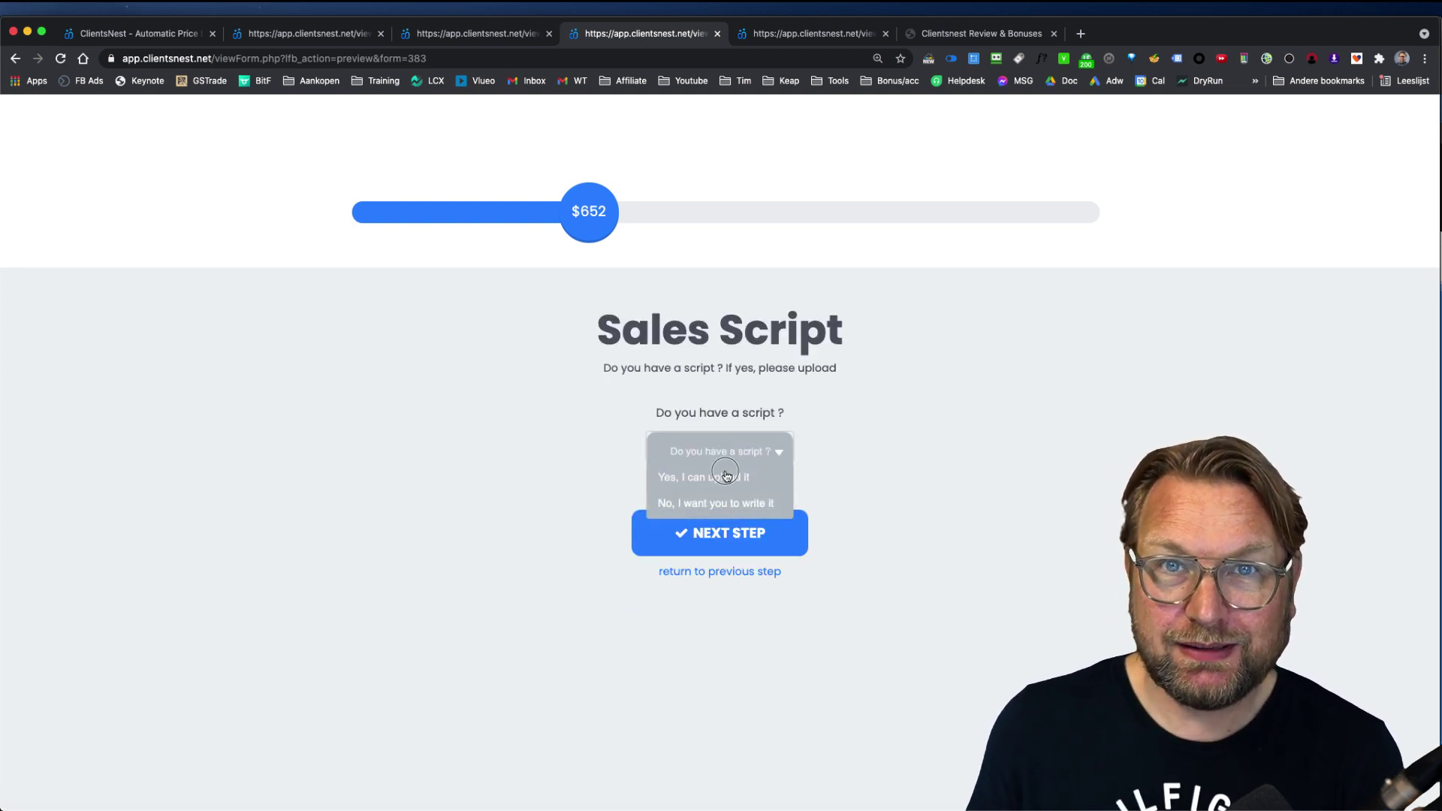
pyautogui.click(727, 476)
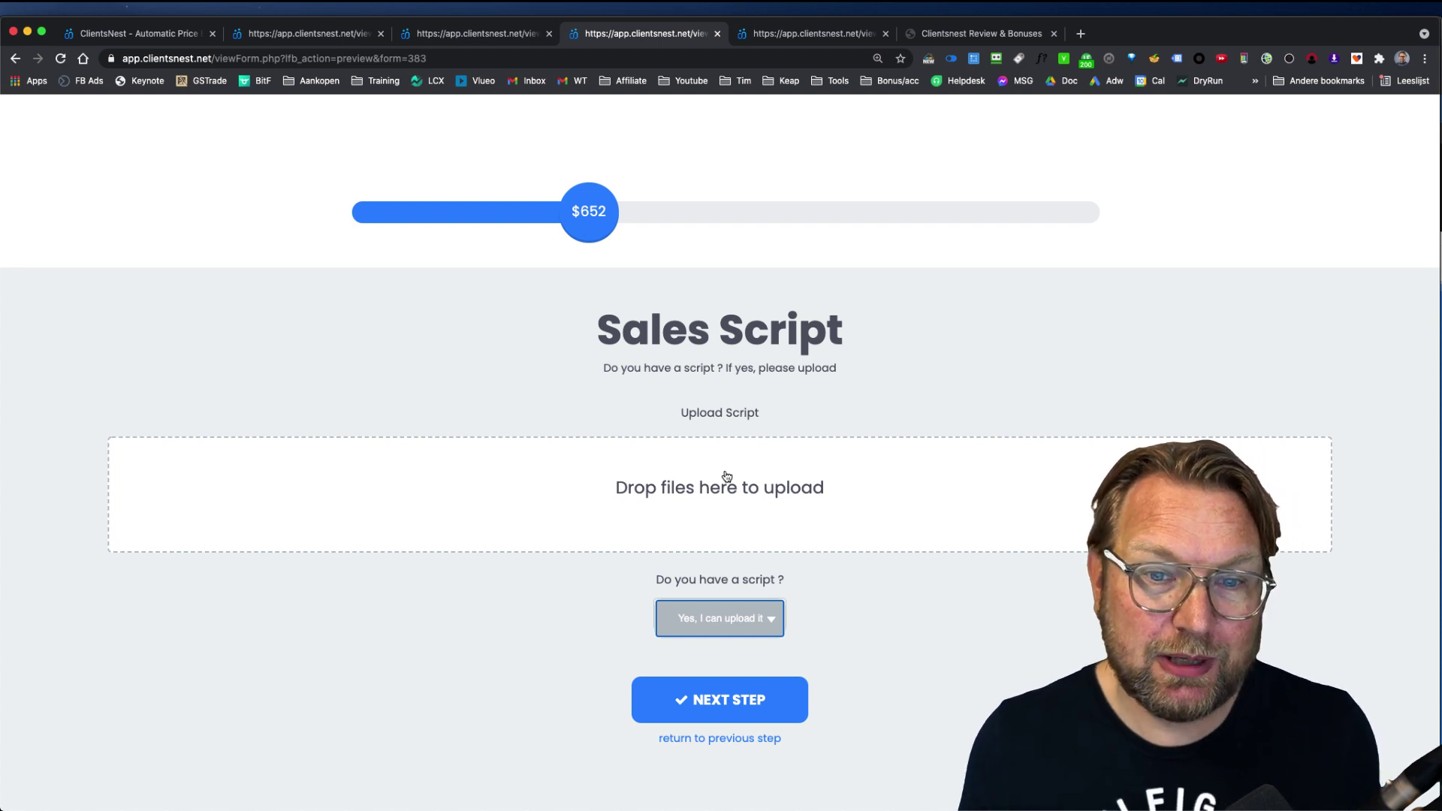
pyautogui.click(728, 617)
pyautogui.click(721, 666)
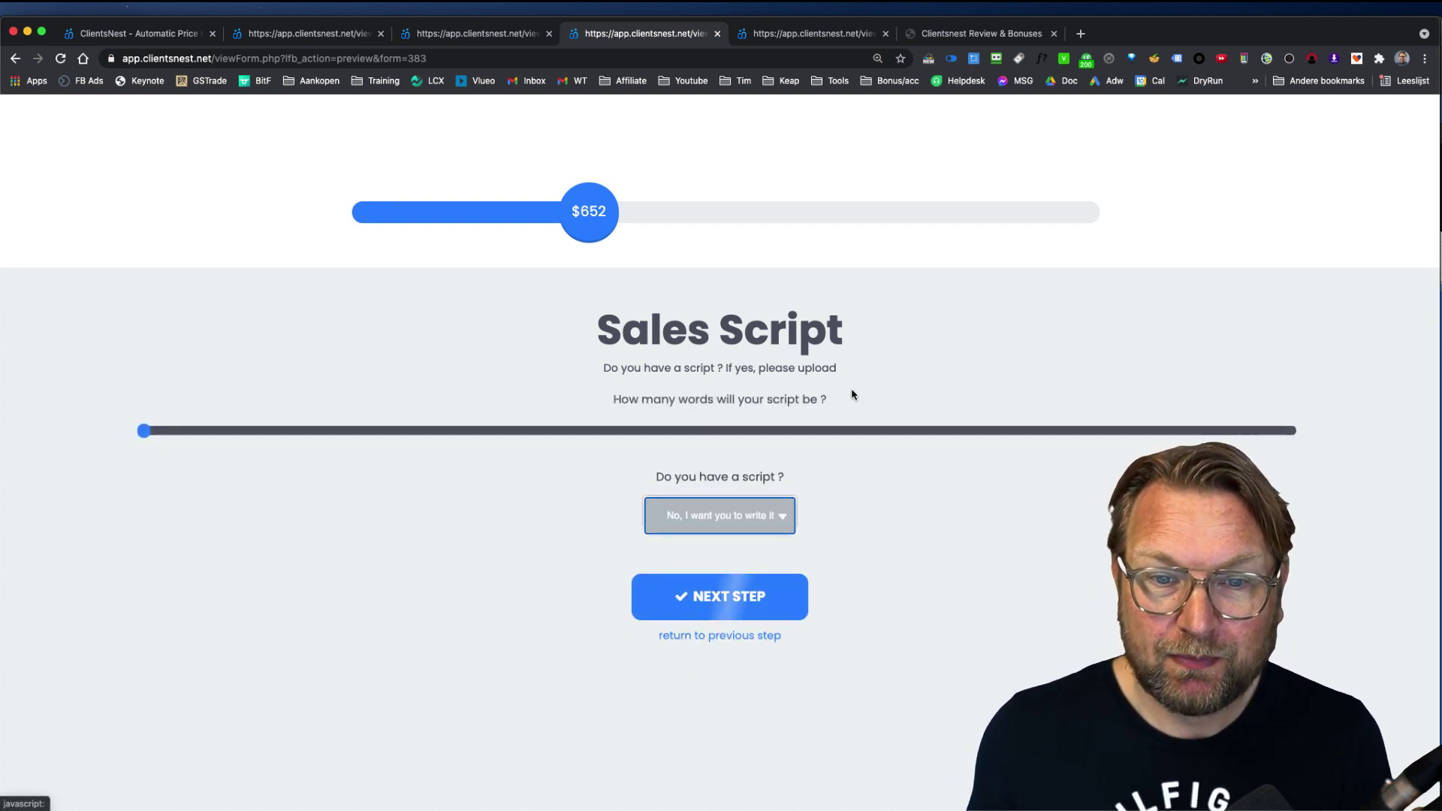
pyautogui.moveTo(144, 430); pyautogui.dragTo(163, 431)
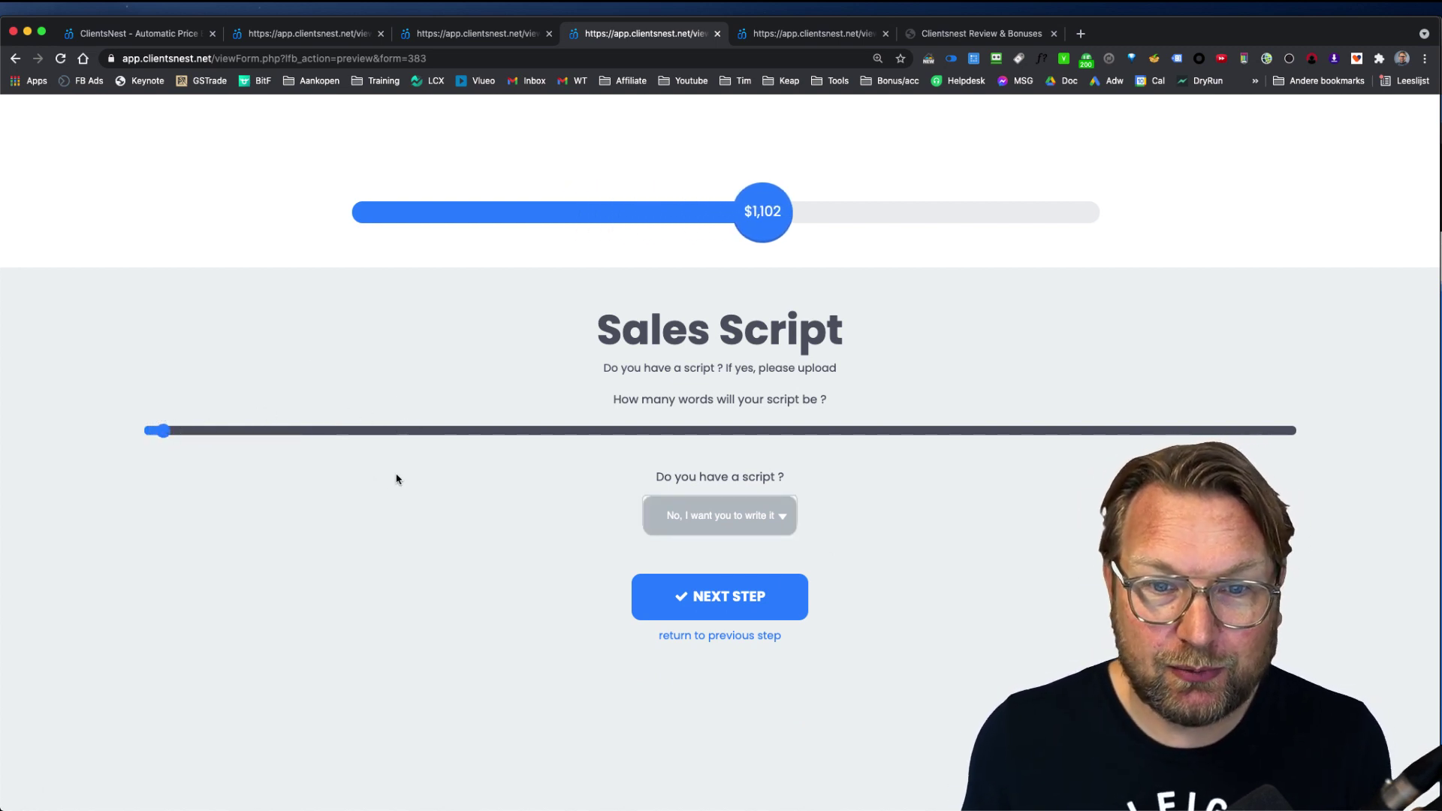
# Step: Add delivery in under 30 days, bringing the video estimate to $1,102
pyautogui.click(720, 596)
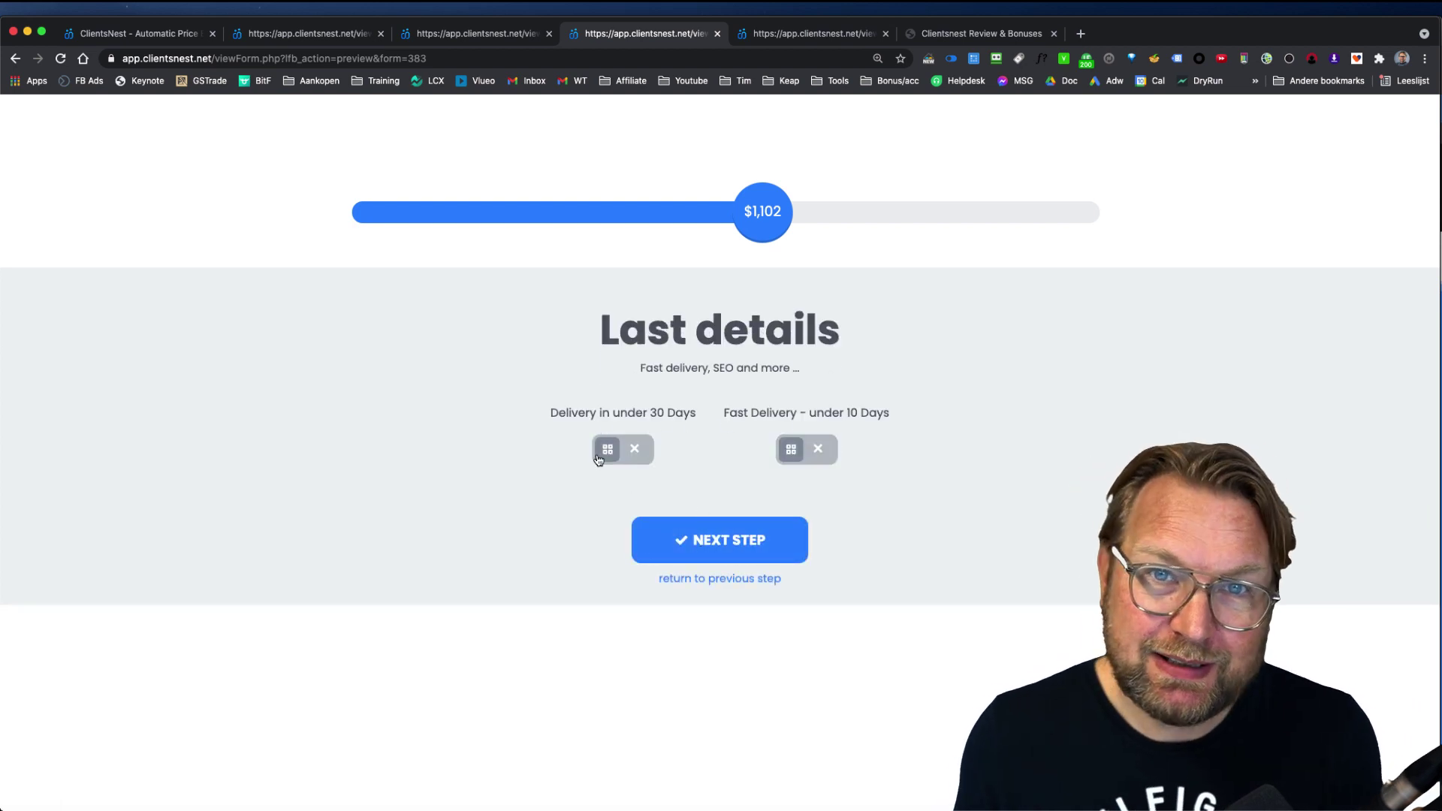
pyautogui.click(633, 448)
pyautogui.click(740, 538)
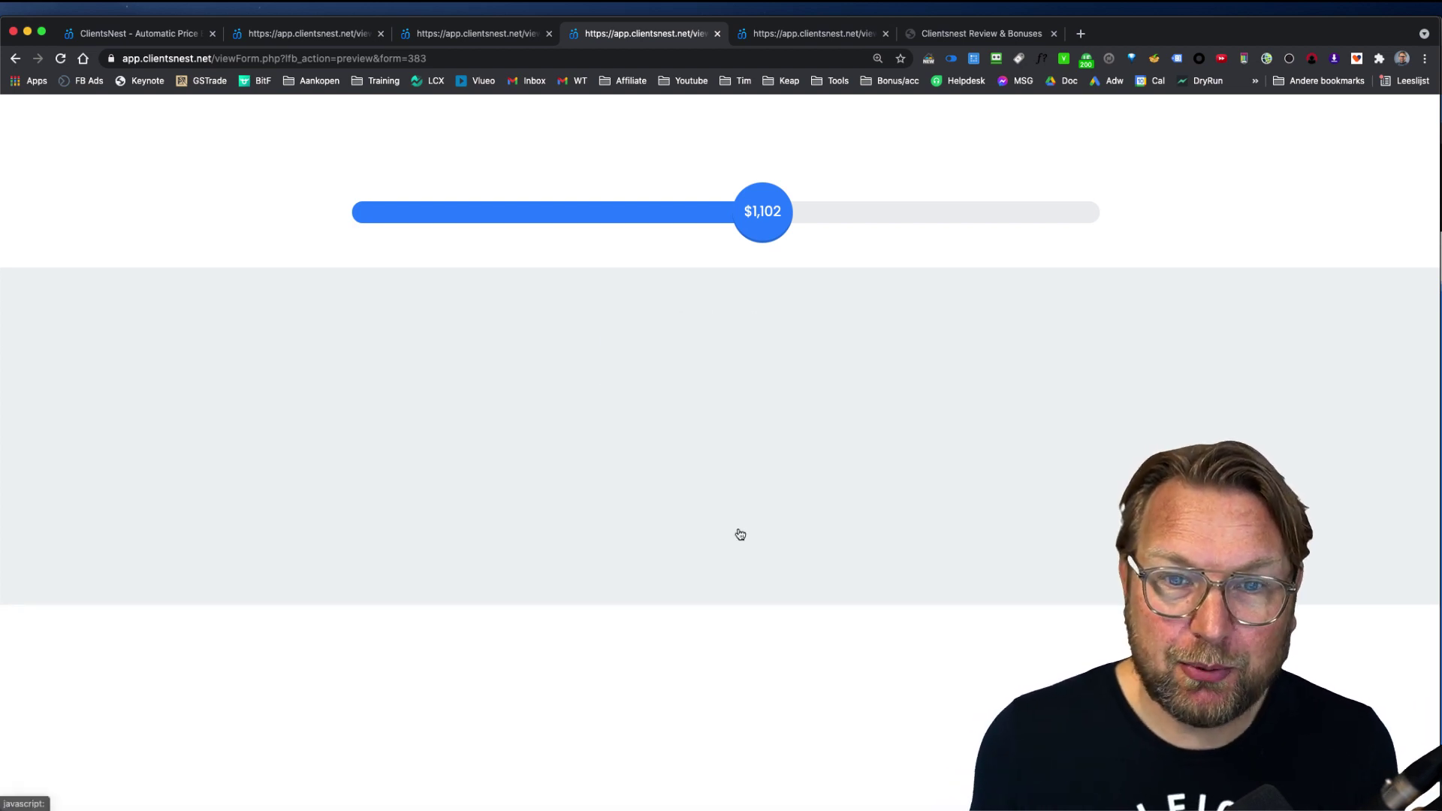
# Step: Review the $1,102.00 order summary and fill in the contact e-mail from the autofill suggestion
pyautogui.scroll(-5, 734, 498)
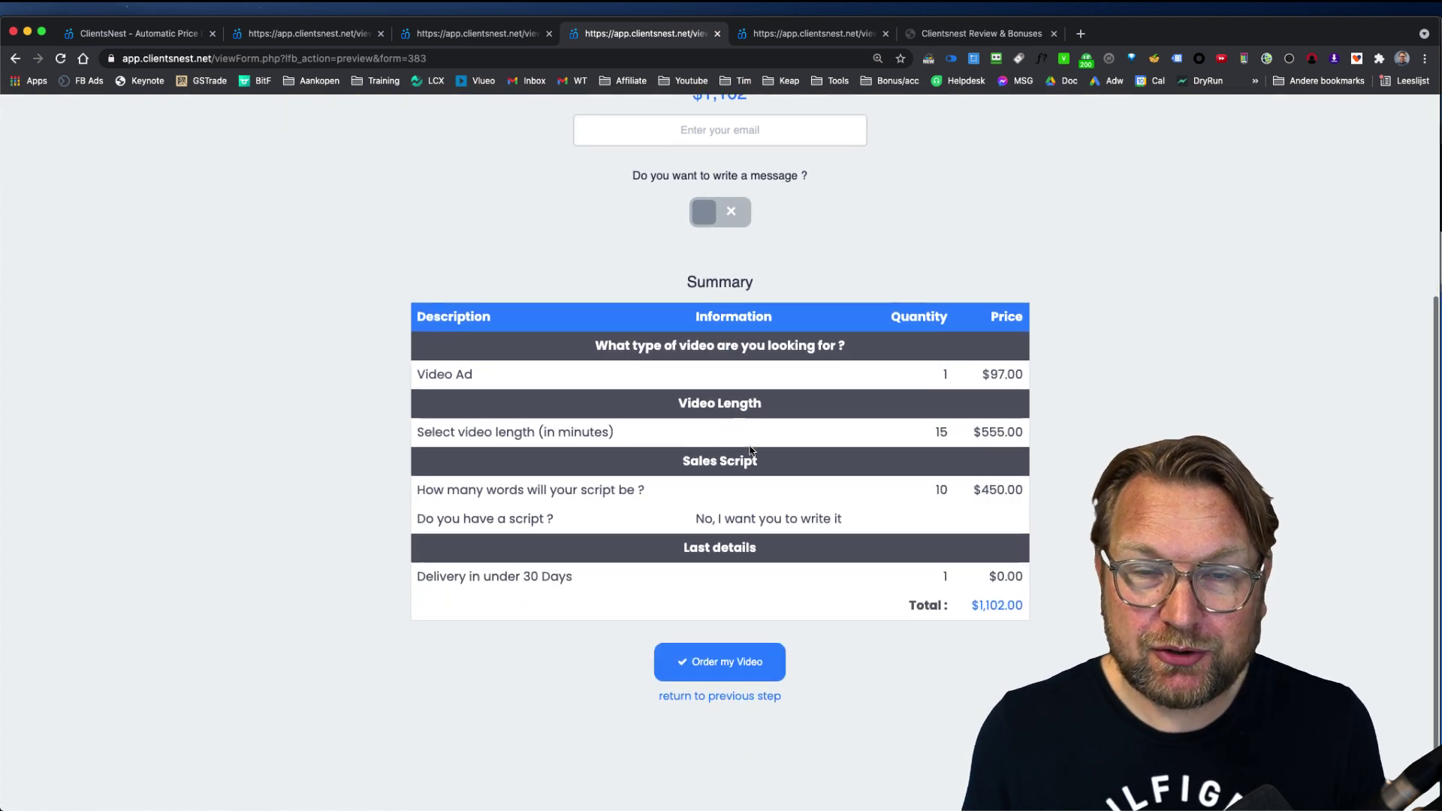
pyautogui.scroll(-1, 751, 449)
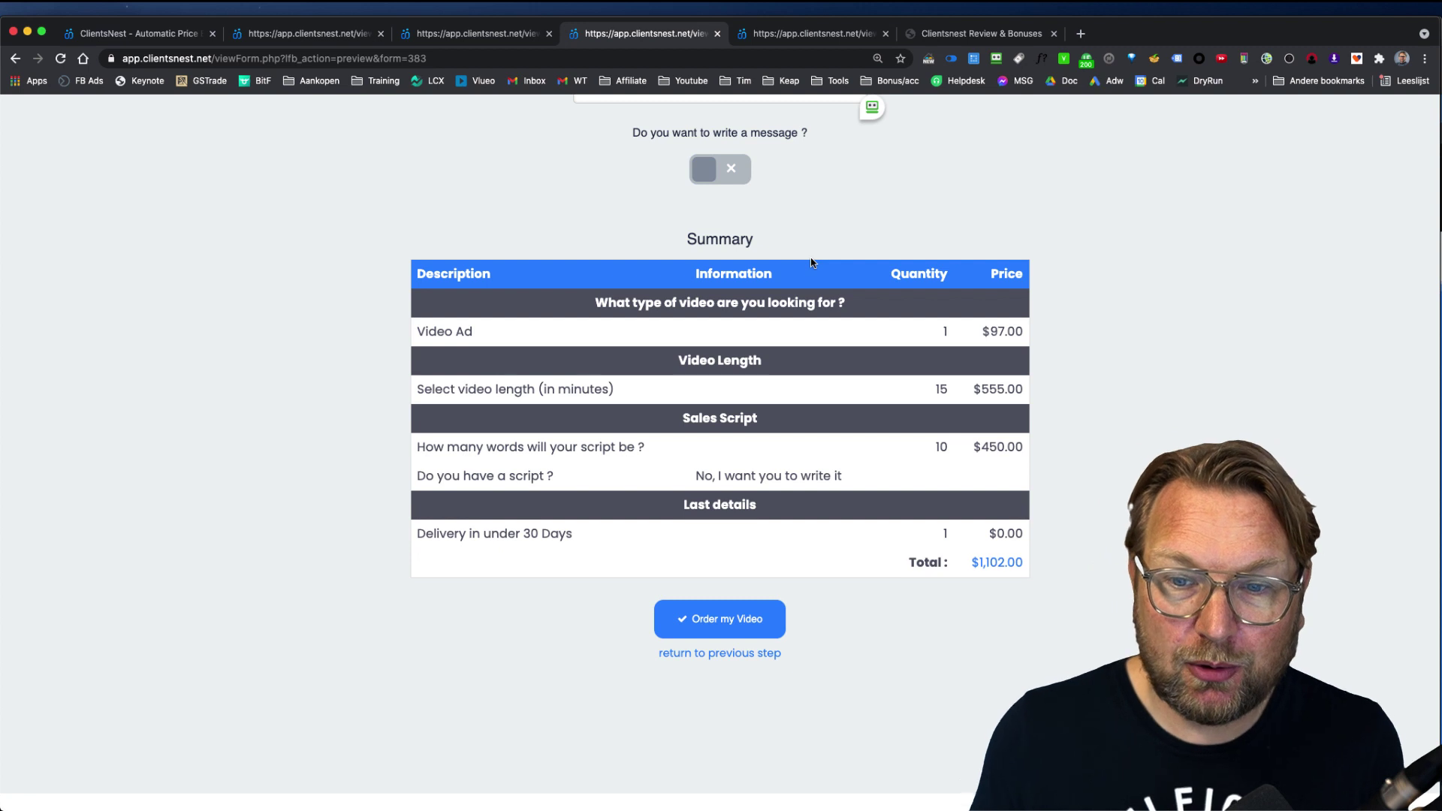
pyautogui.scroll(-1, 813, 276)
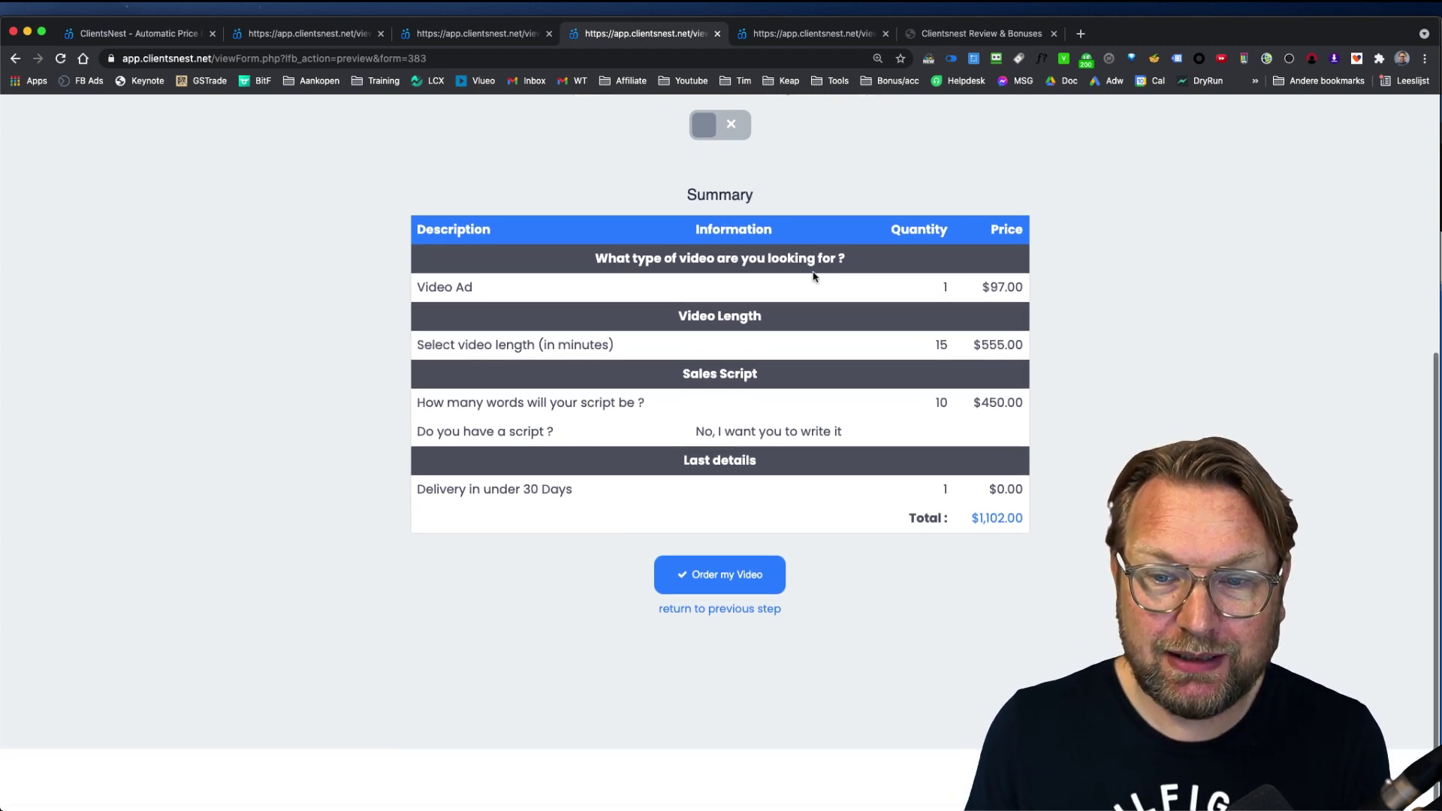
pyautogui.click(716, 580)
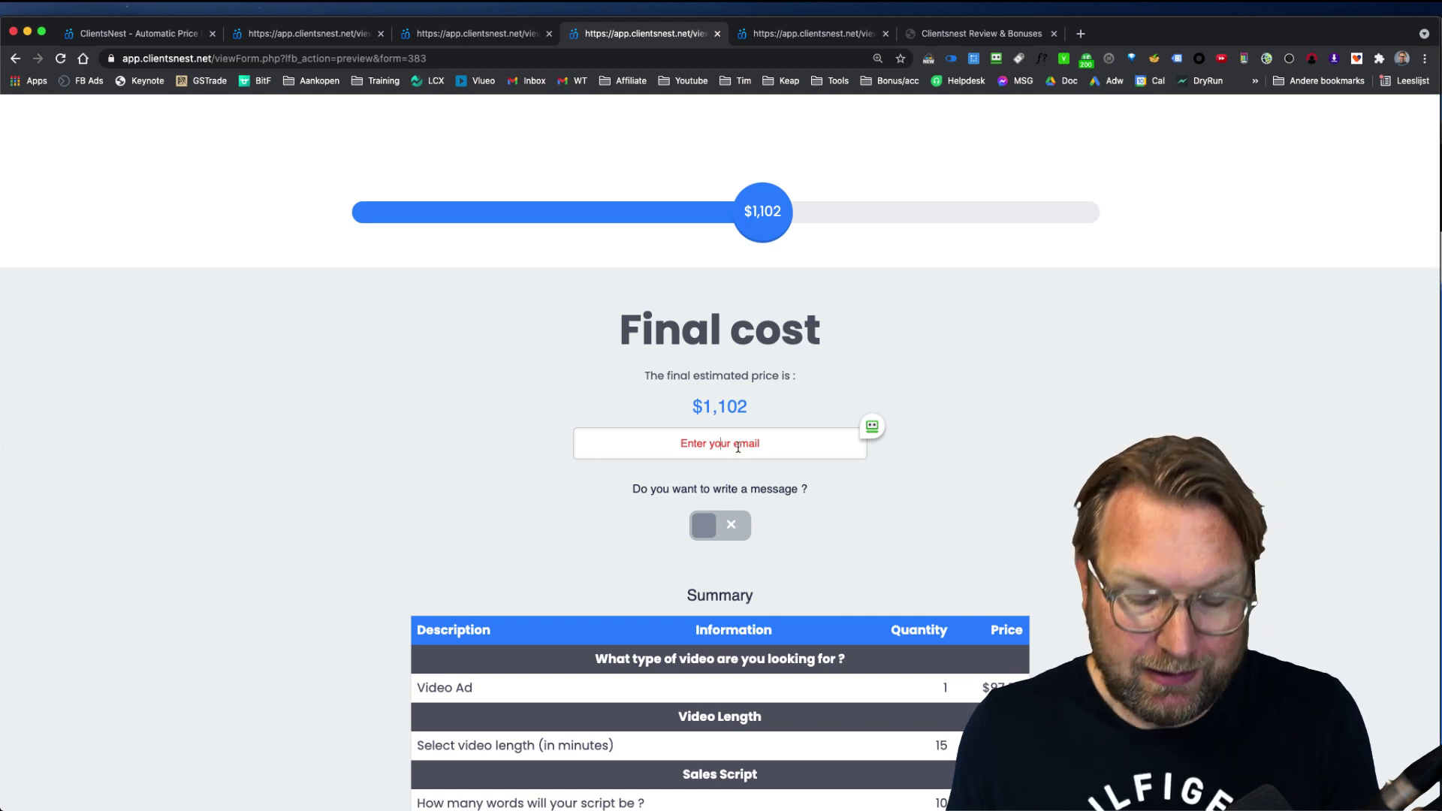
pyautogui.write('Tver')
pyautogui.press('Down')
pyautogui.press('Return')
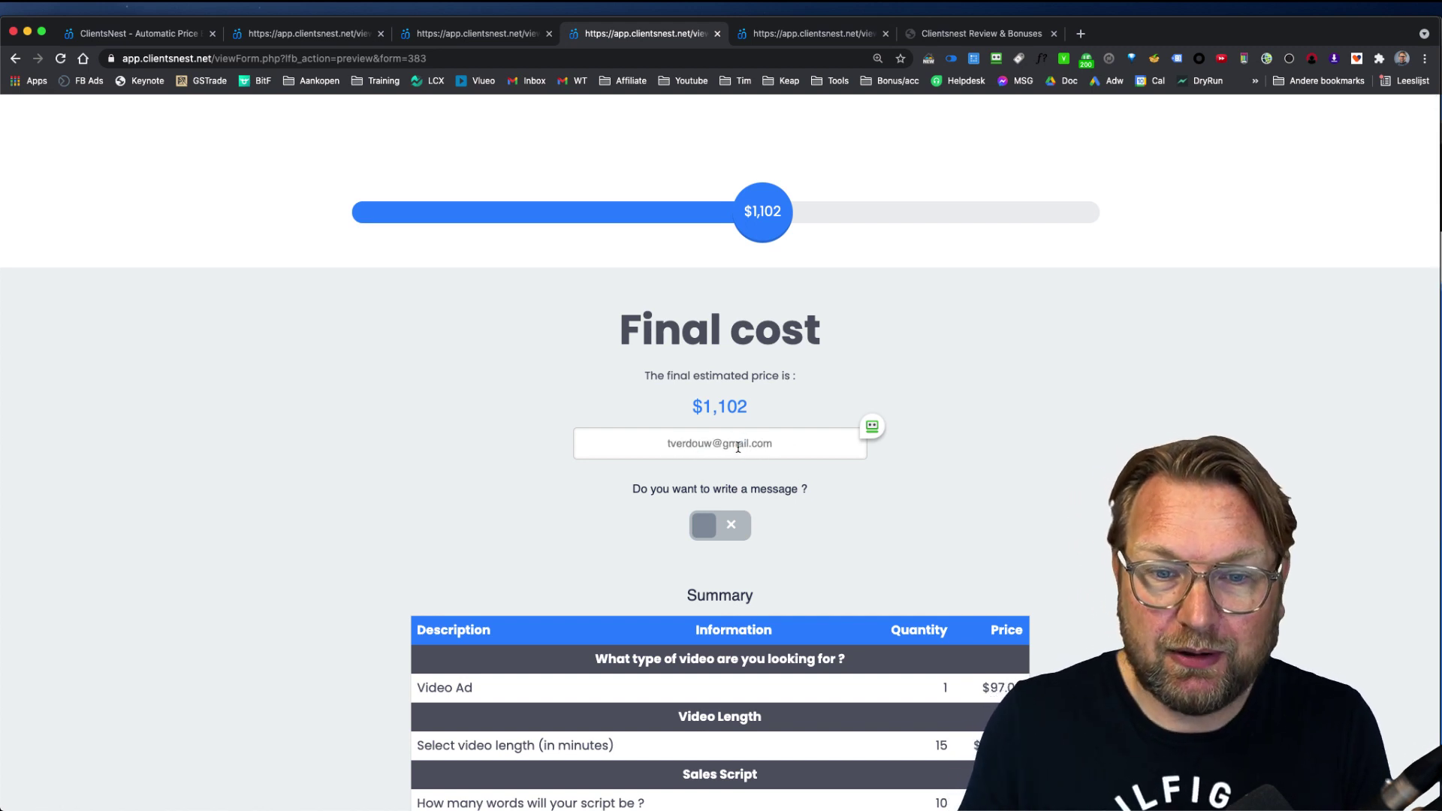
# Step: Leave the optional message off and submit the video order
pyautogui.click(706, 527)
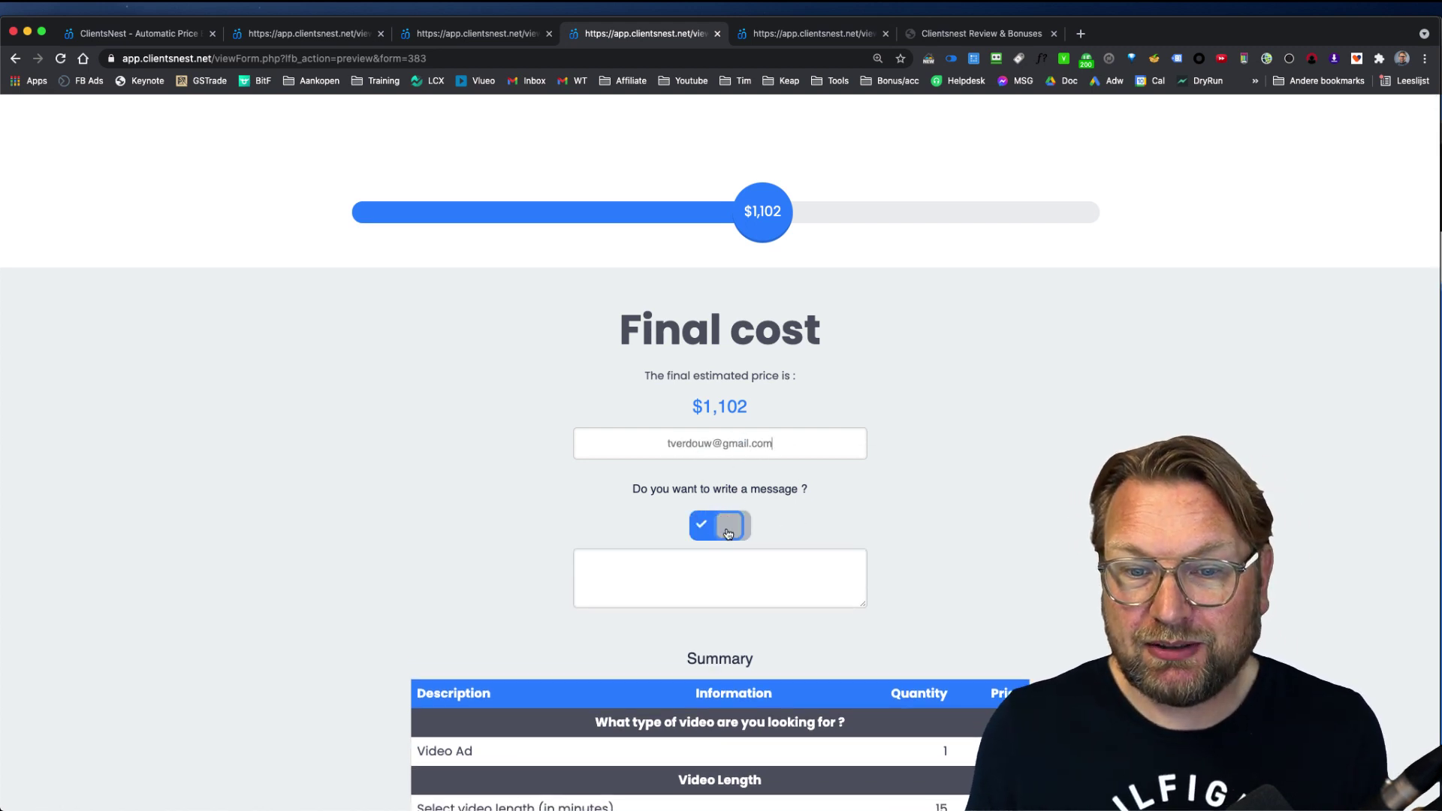
pyautogui.click(726, 528)
pyautogui.scroll(-3, 782, 510)
pyautogui.scroll(-5, 782, 509)
pyautogui.click(722, 515)
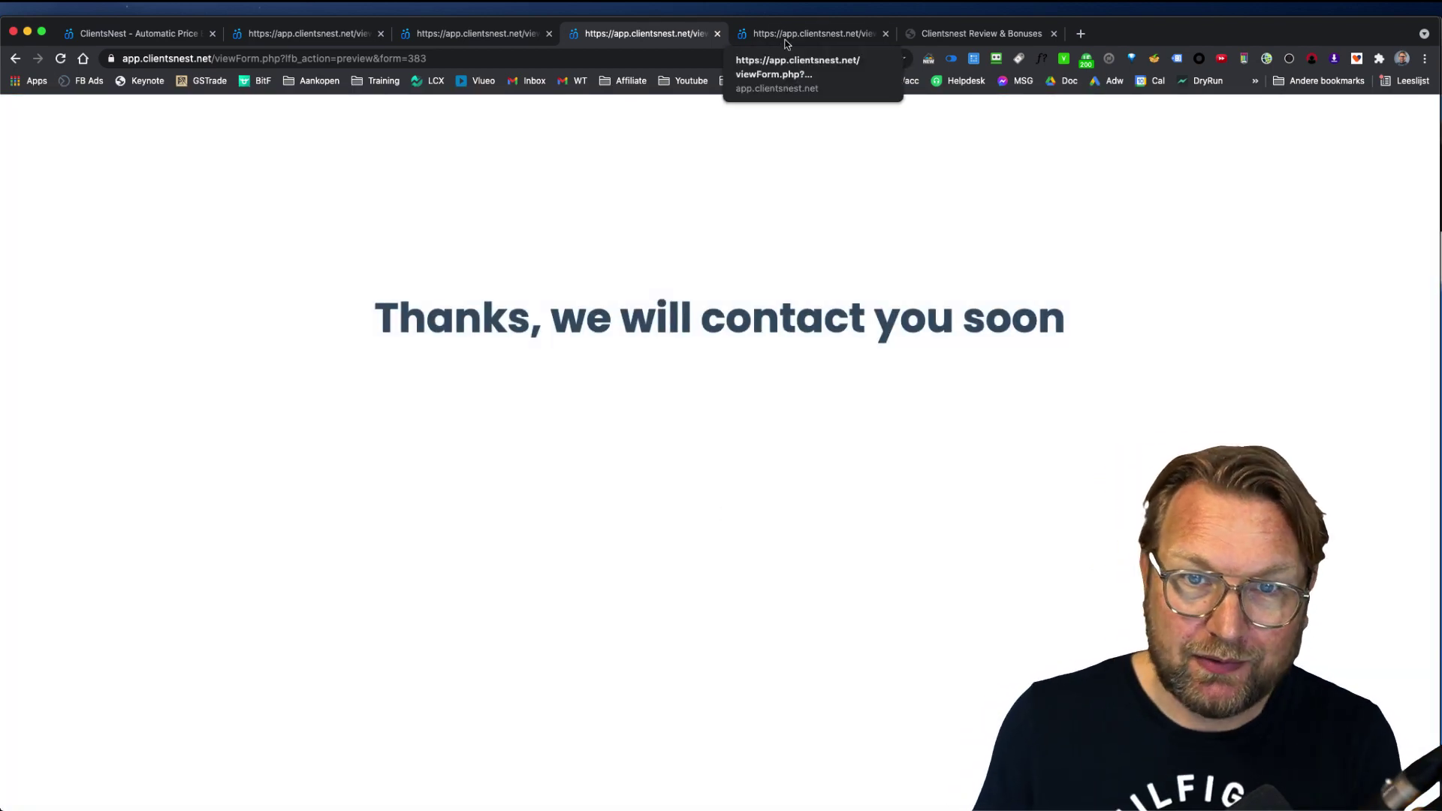
pyautogui.click(787, 43)
# Step: Fill in the business details, website, niche and GMB profile fields with placeholder text
pyautogui.click(715, 275)
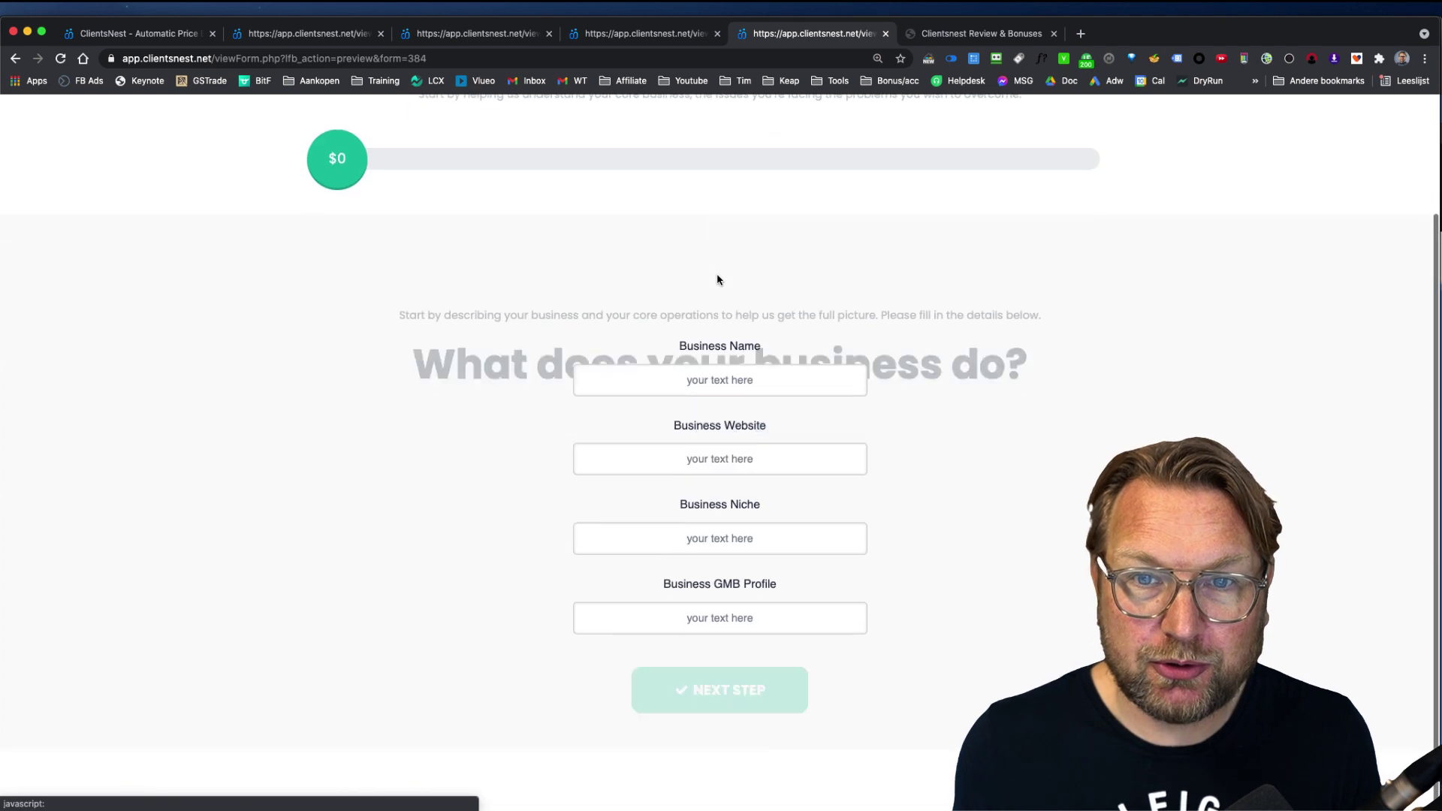
pyautogui.write('rqwer')
pyautogui.click(723, 459)
pyautogui.write('weqrqwer')
pyautogui.click(726, 547)
pyautogui.write('qwerqwer')
pyautogui.click(724, 610)
pyautogui.write('wqer')
pyautogui.click(766, 692)
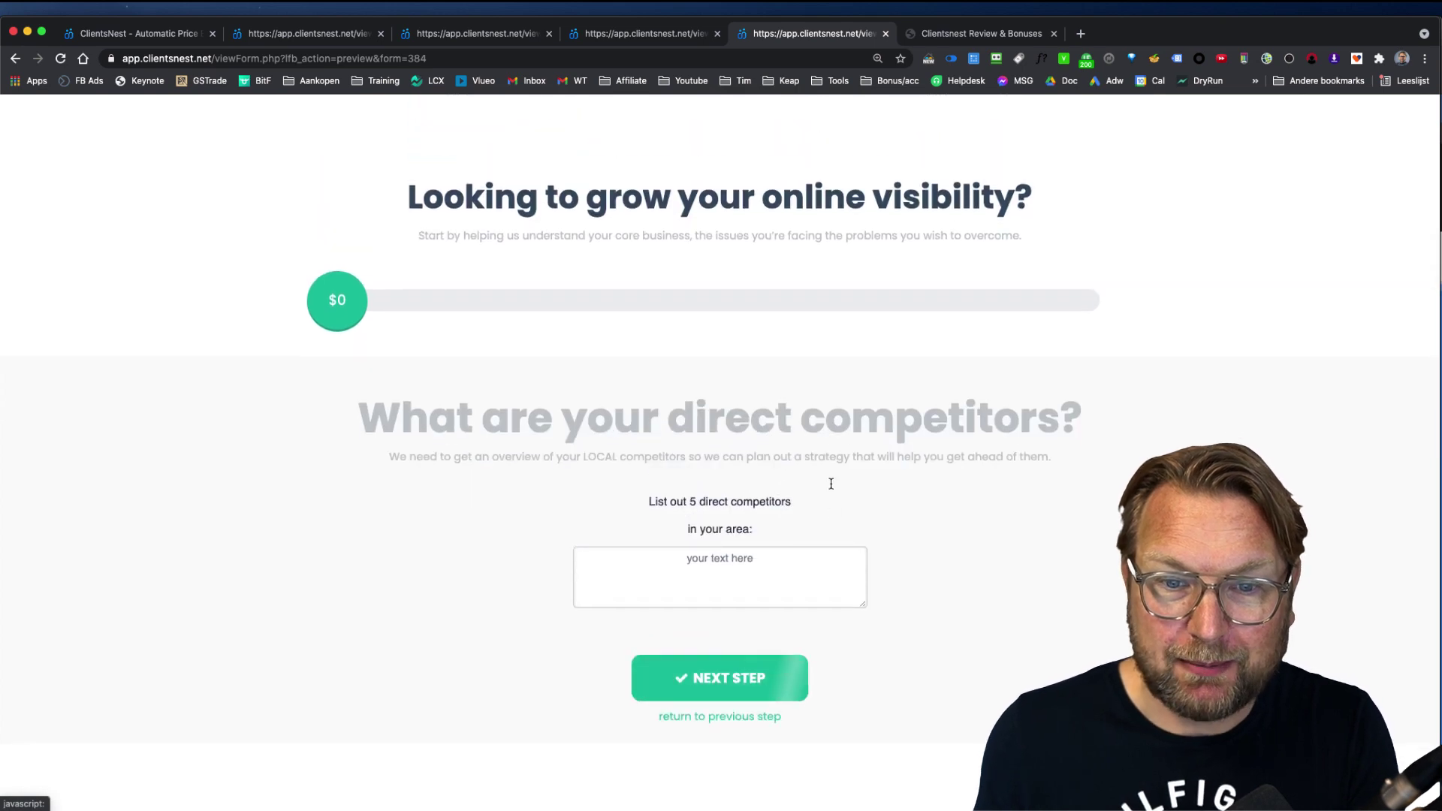
# Step: Enter competitors and select the Google Local 3 Pack, online credibility and potential revenue goals
pyautogui.click(697, 558)
pyautogui.write('werqwer')
pyautogui.click(739, 676)
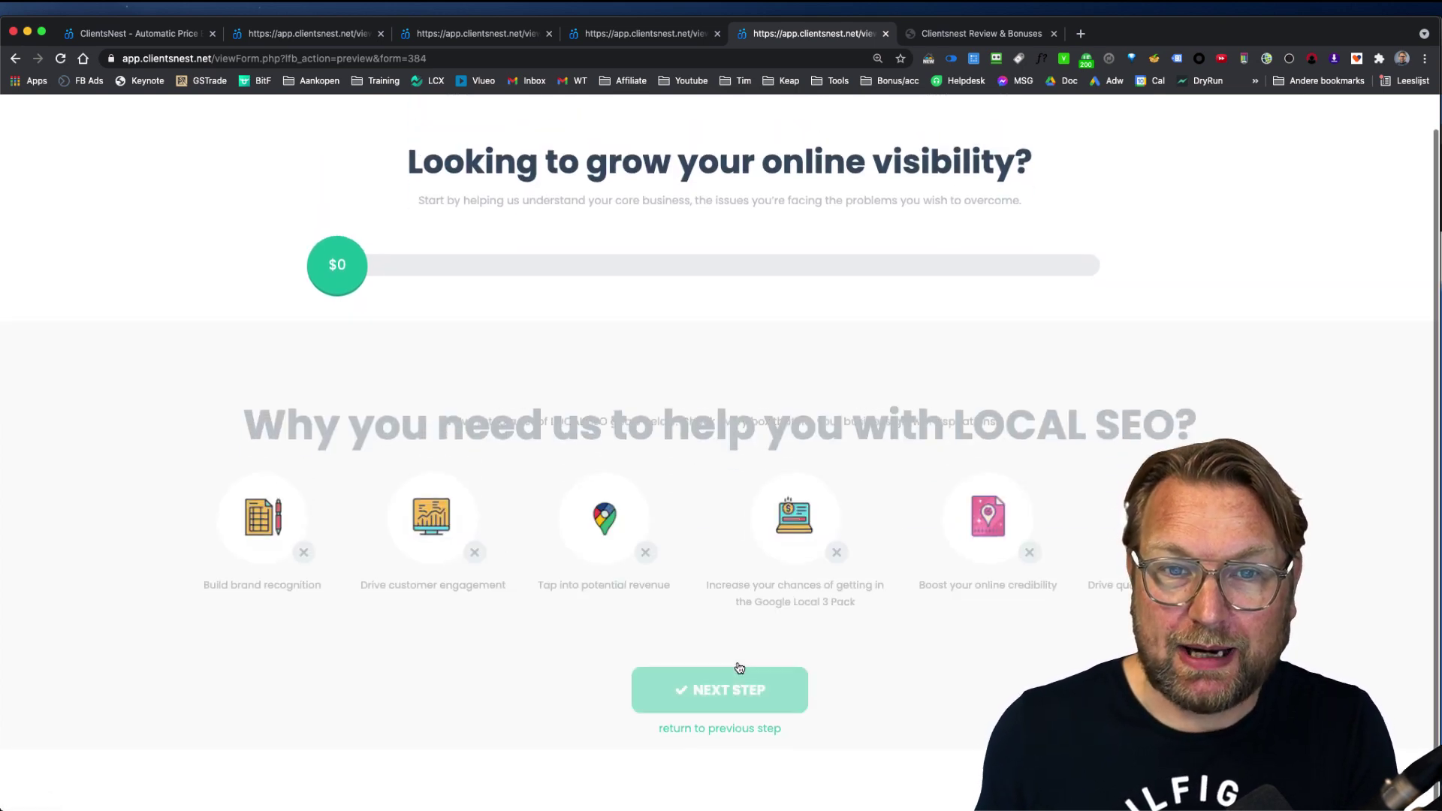
pyautogui.click(799, 509)
pyautogui.click(955, 496)
pyautogui.click(587, 507)
pyautogui.click(752, 697)
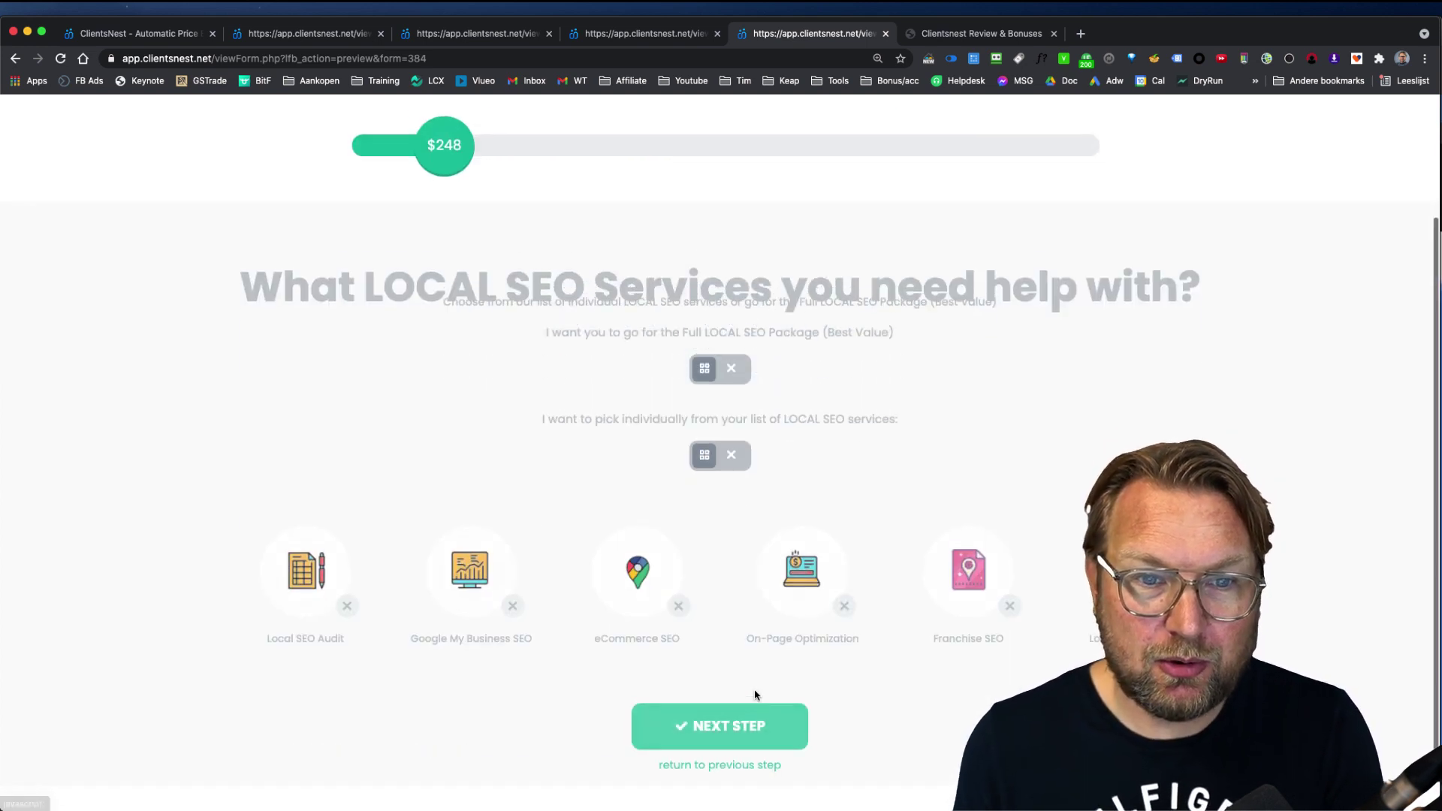
# Step: Choose the Full LOCAL SEO Package, enter contact info and set a May 19 call date
pyautogui.click(716, 369)
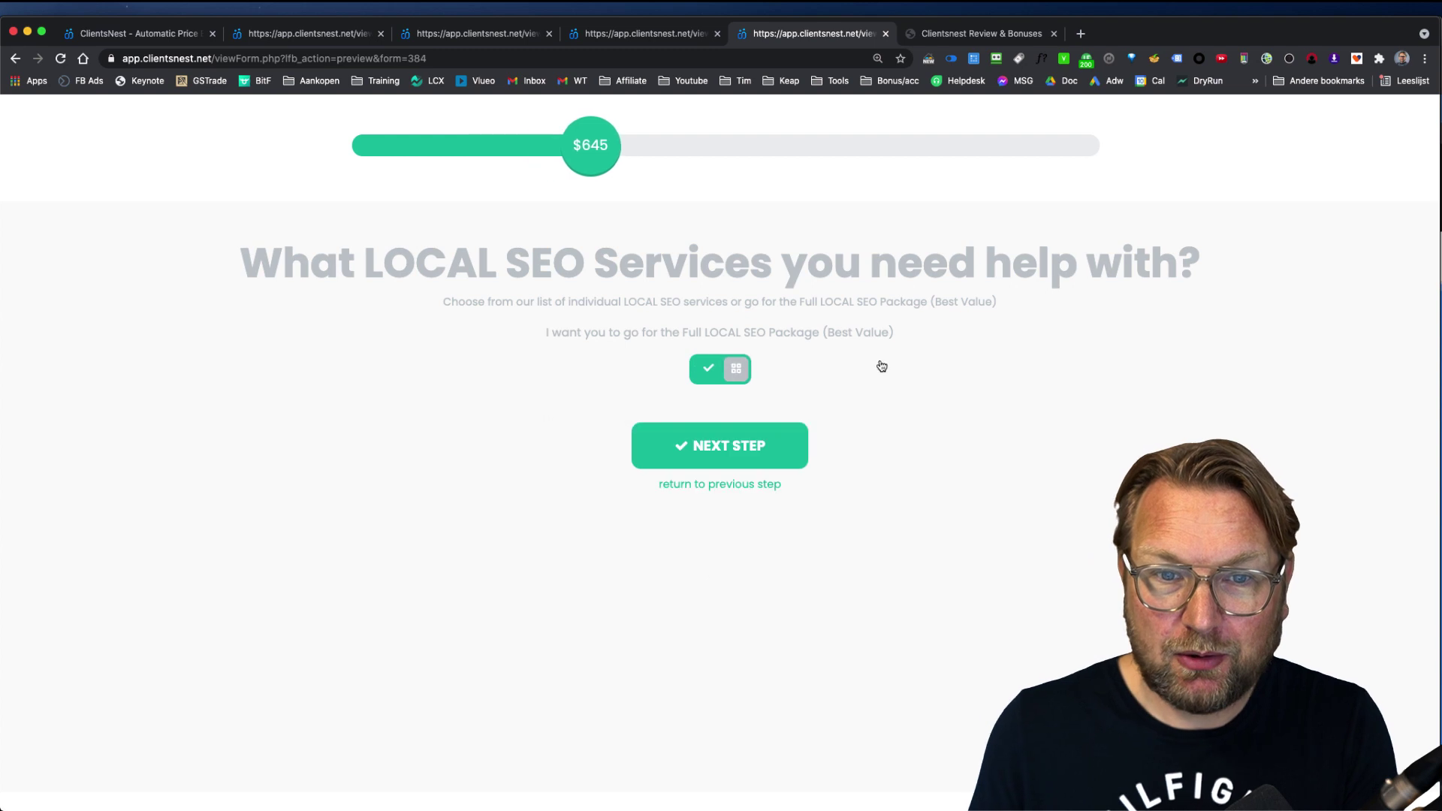
pyautogui.click(801, 446)
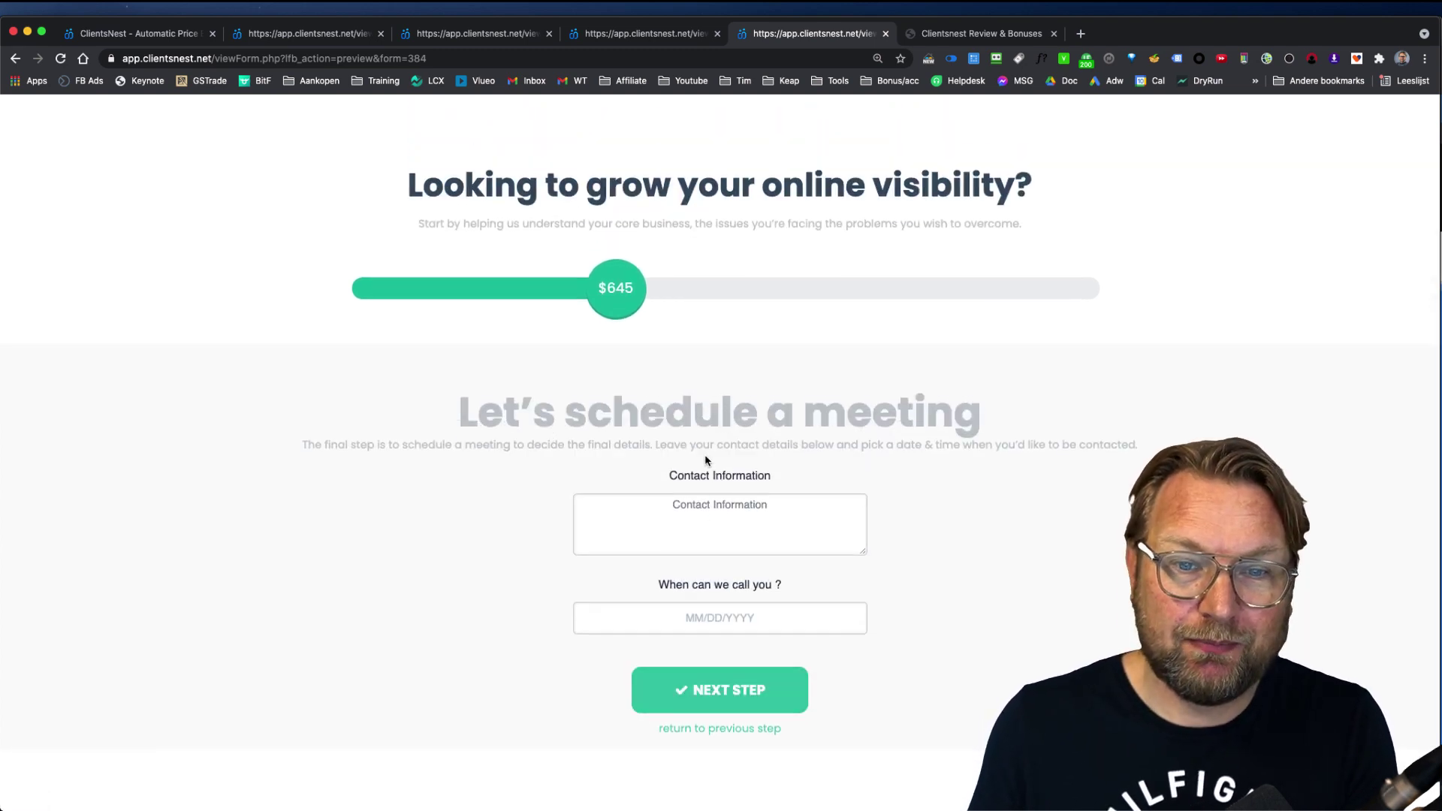
pyautogui.click(782, 512)
pyautogui.write('qwerqwerwqe')
pyautogui.click(726, 622)
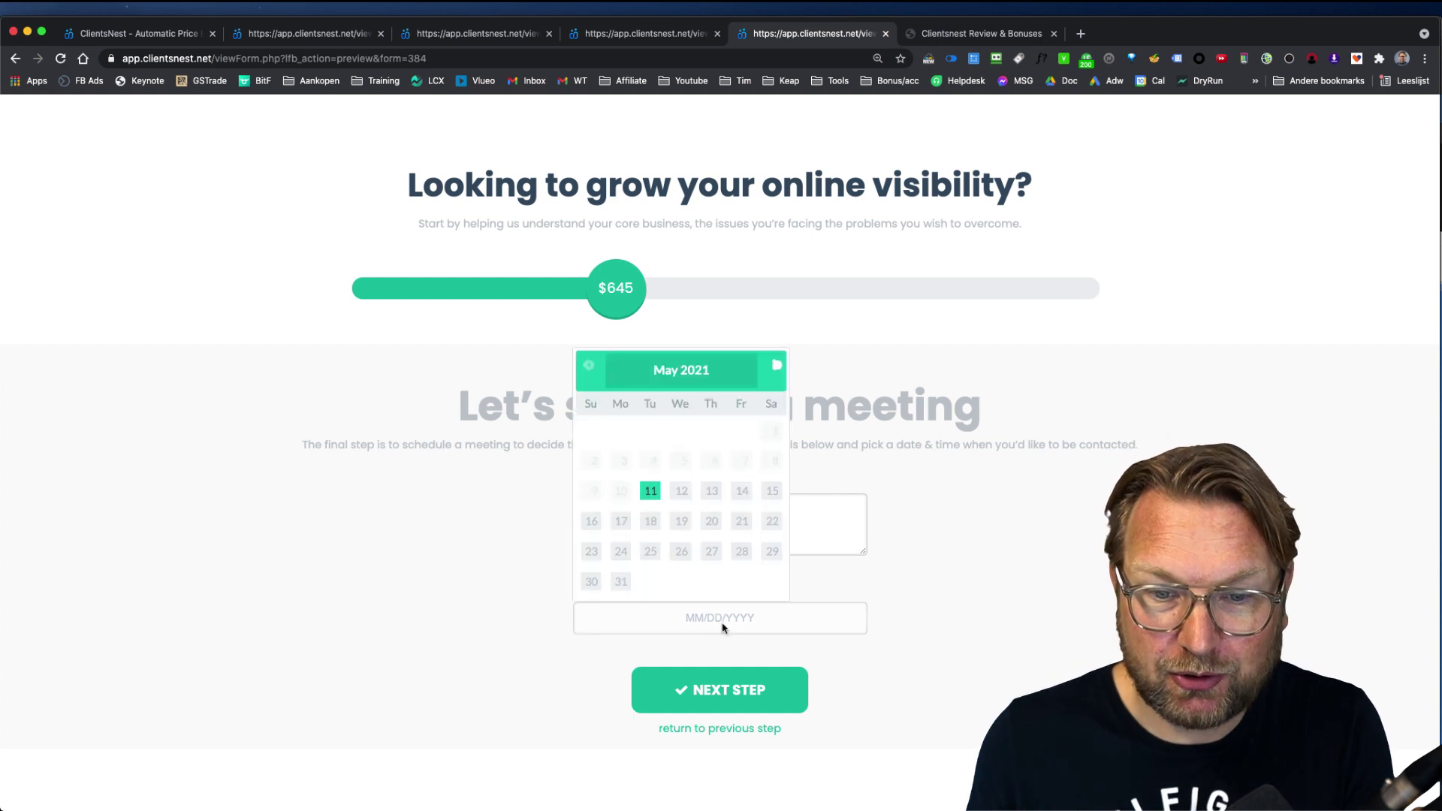
pyautogui.click(680, 521)
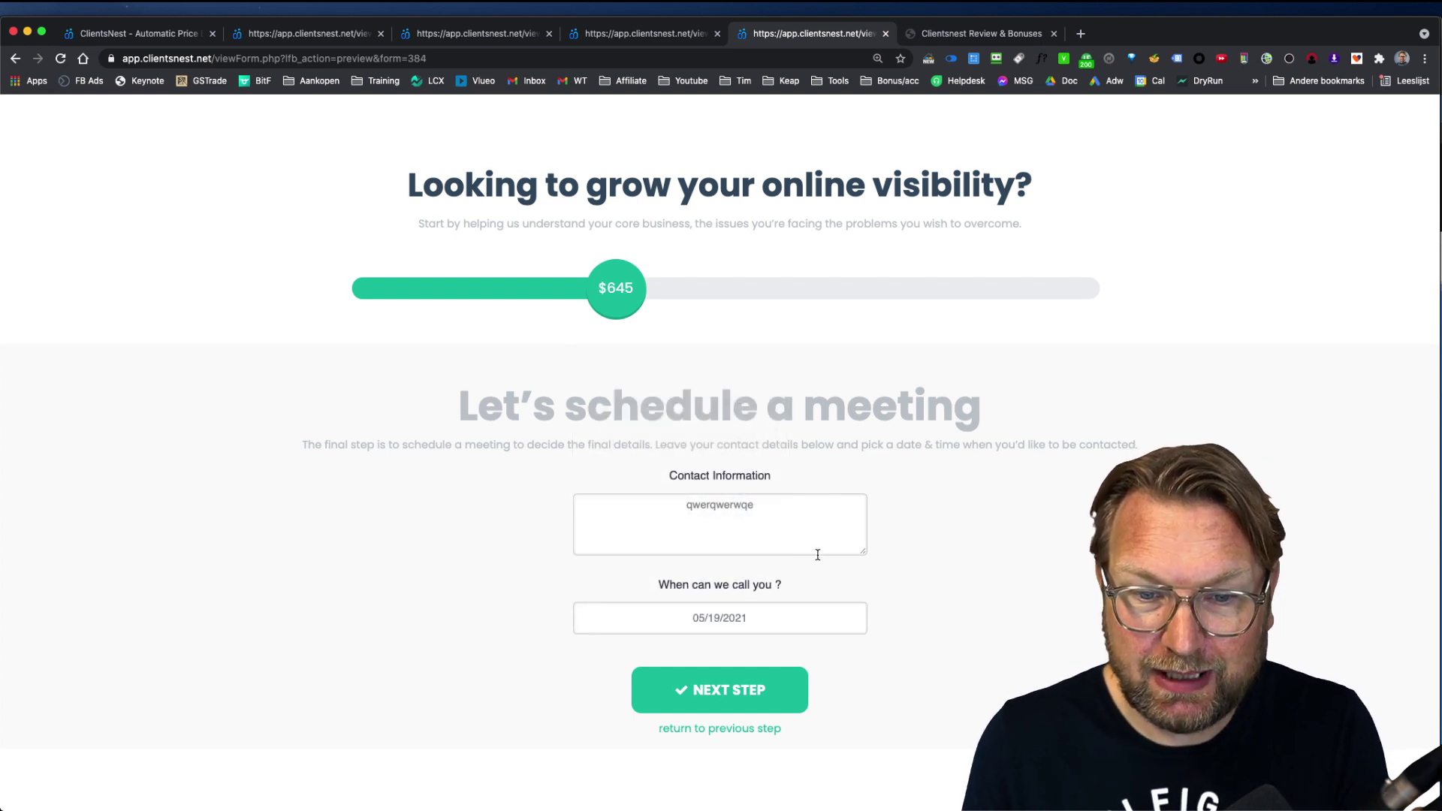
pyautogui.click(730, 689)
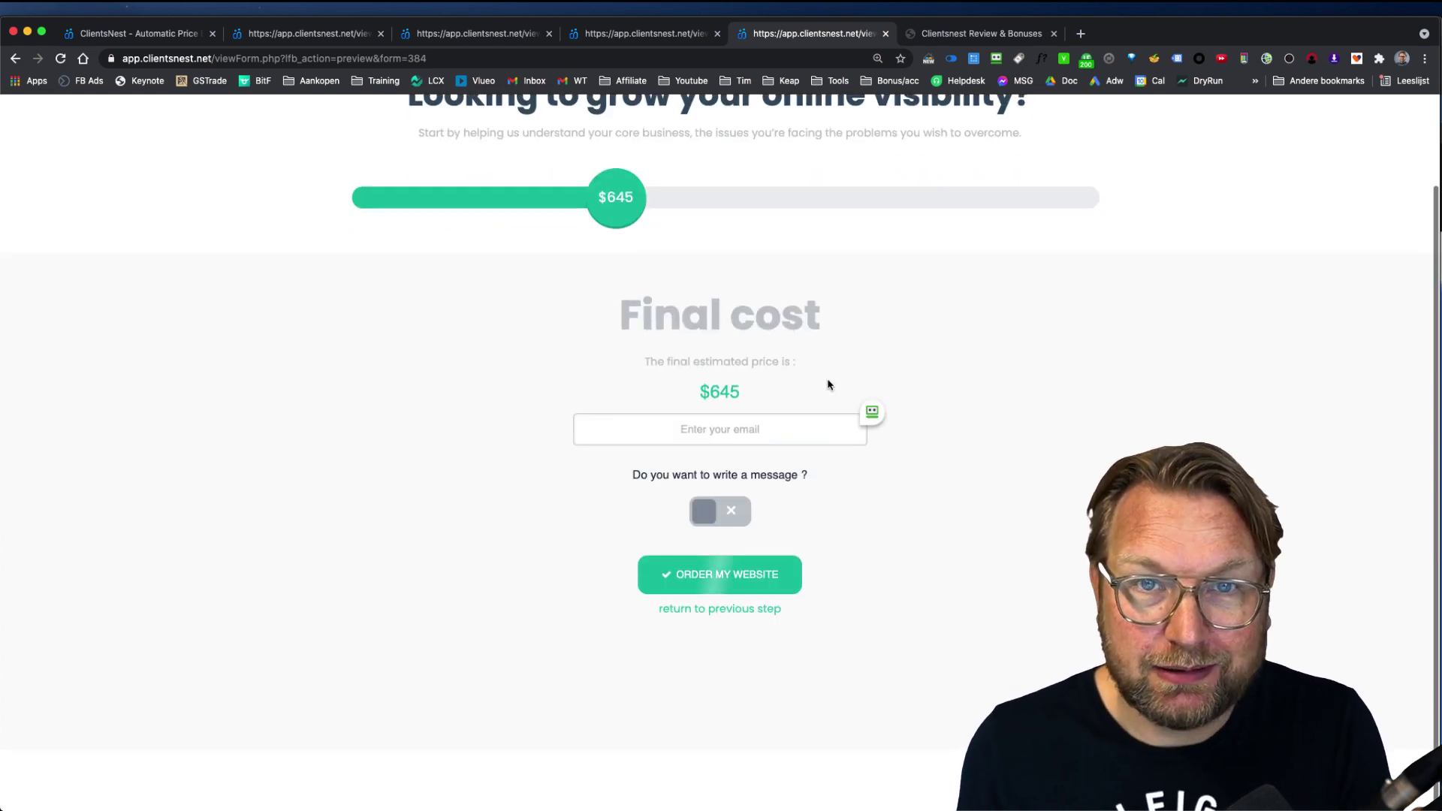
# Step: Enter the contact e-mail and submit the $645 local SEO order
pyautogui.click(739, 429)
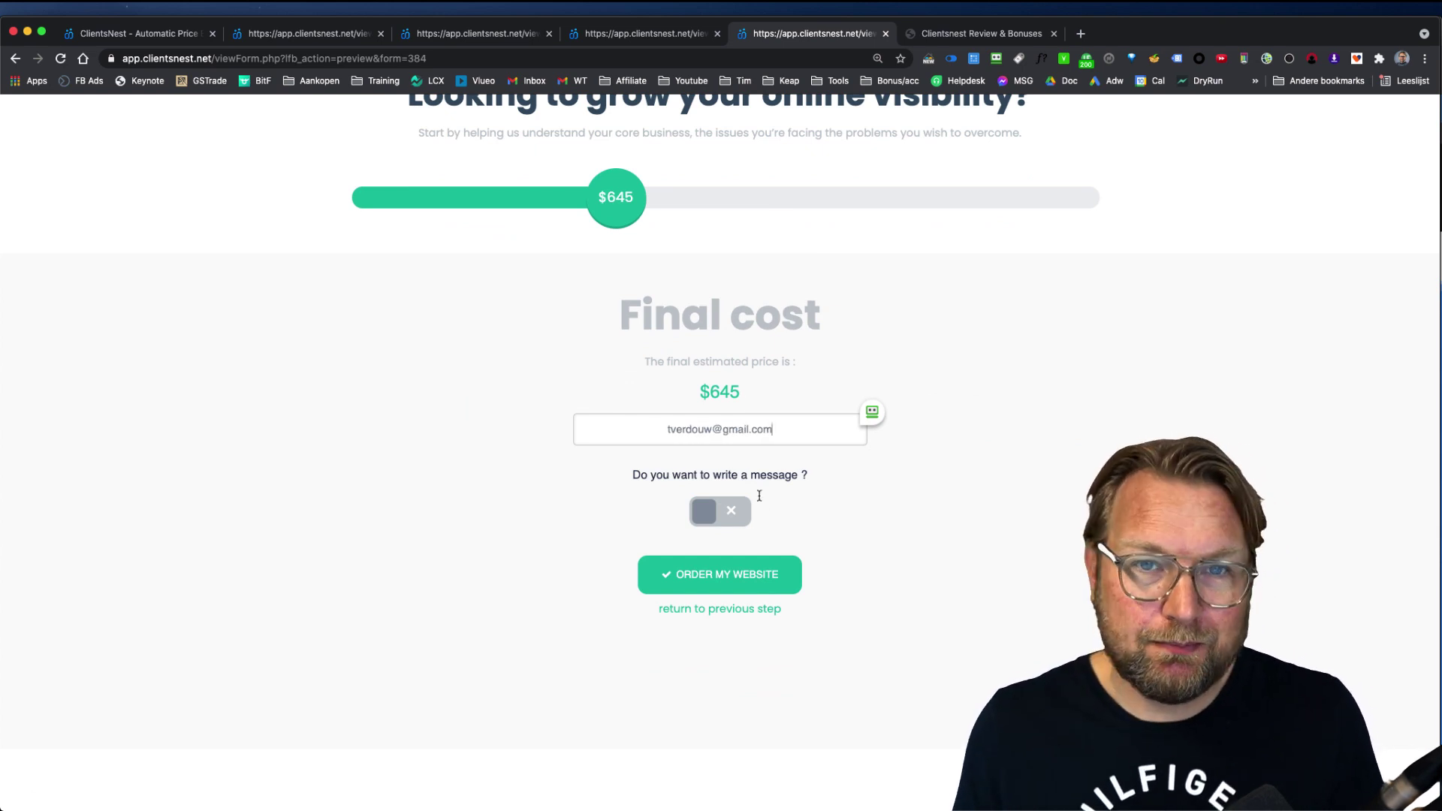
pyautogui.click(726, 569)
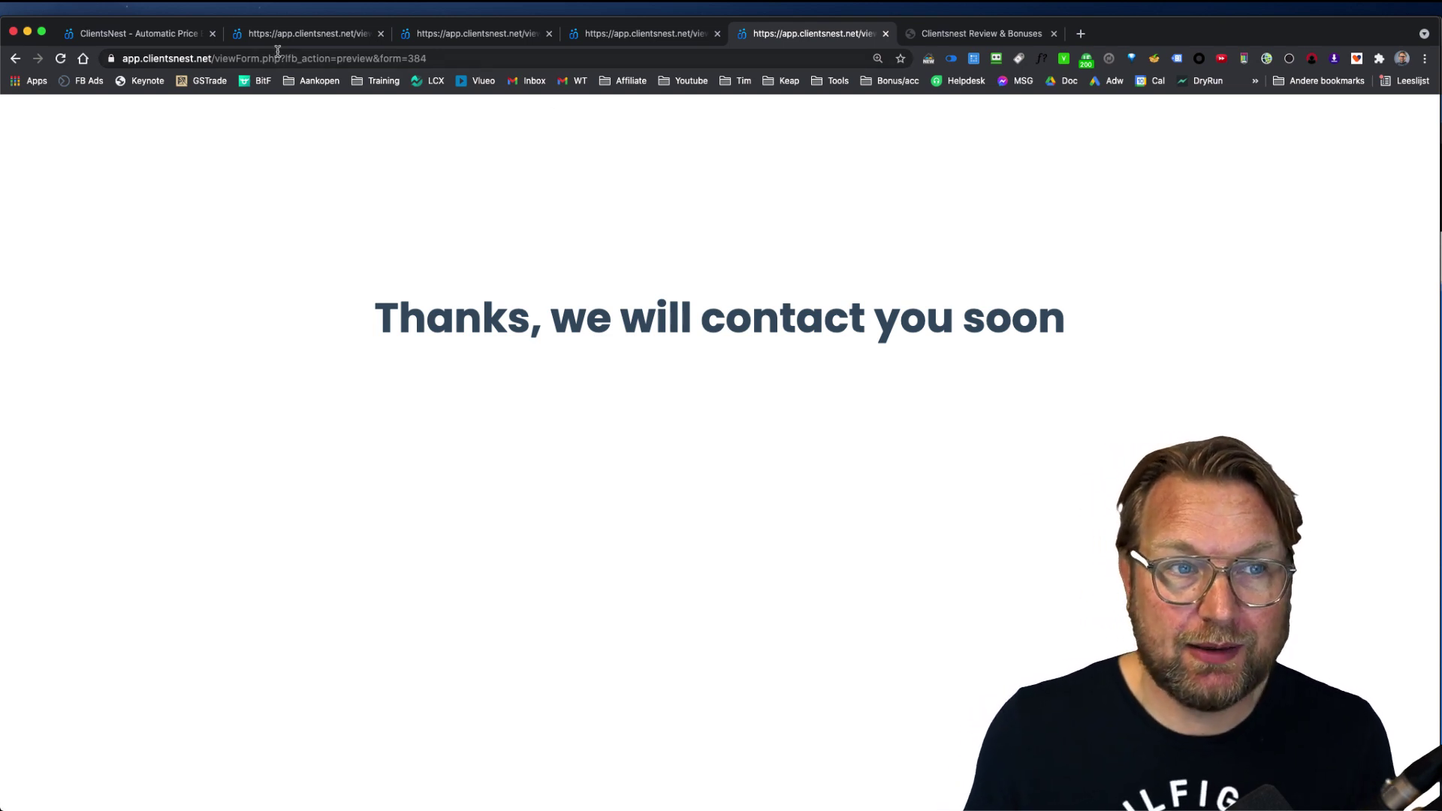
pyautogui.click(150, 33)
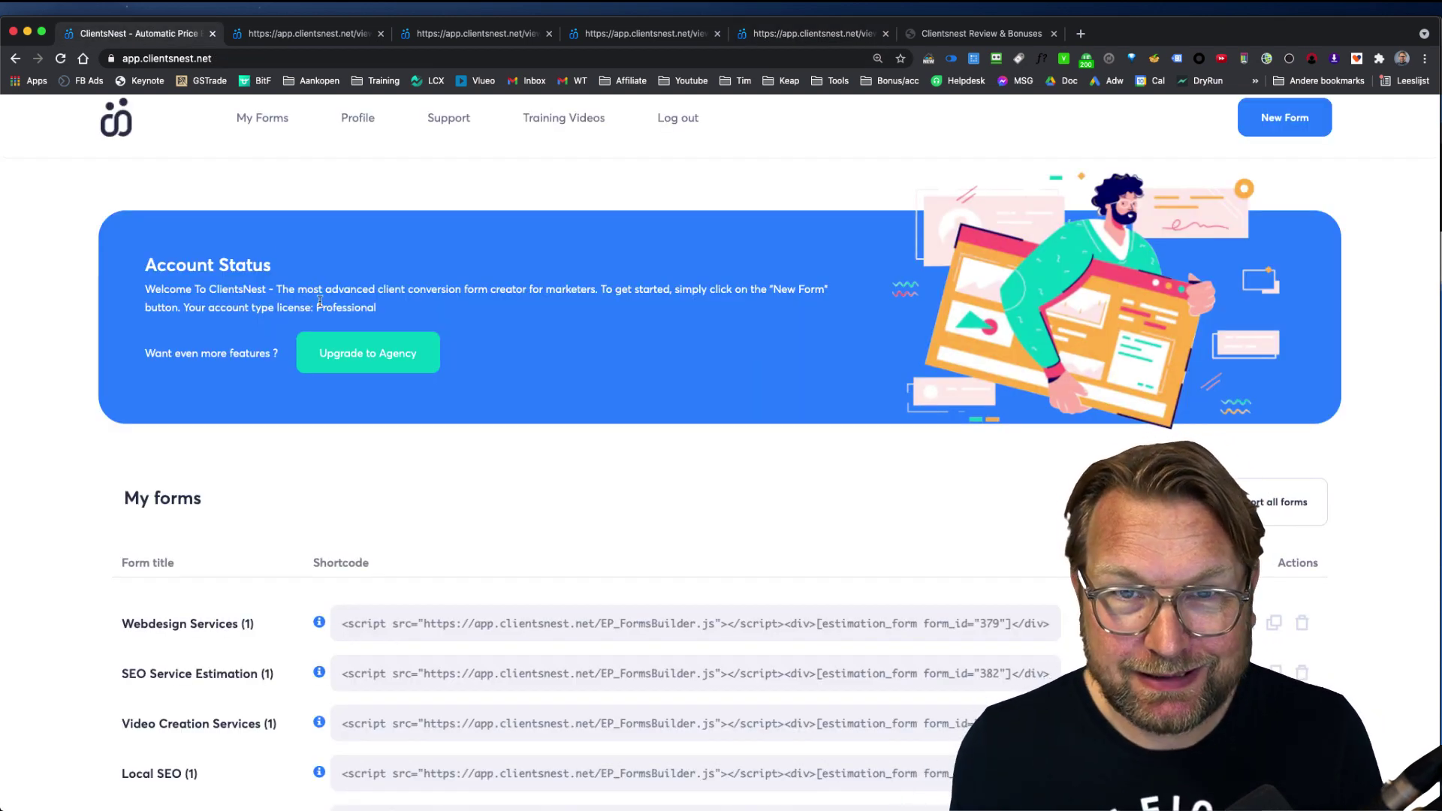
# Step: Select and copy the Webdesign Services form's shortcode from the My forms list
pyautogui.scroll(-2, 661, 573)
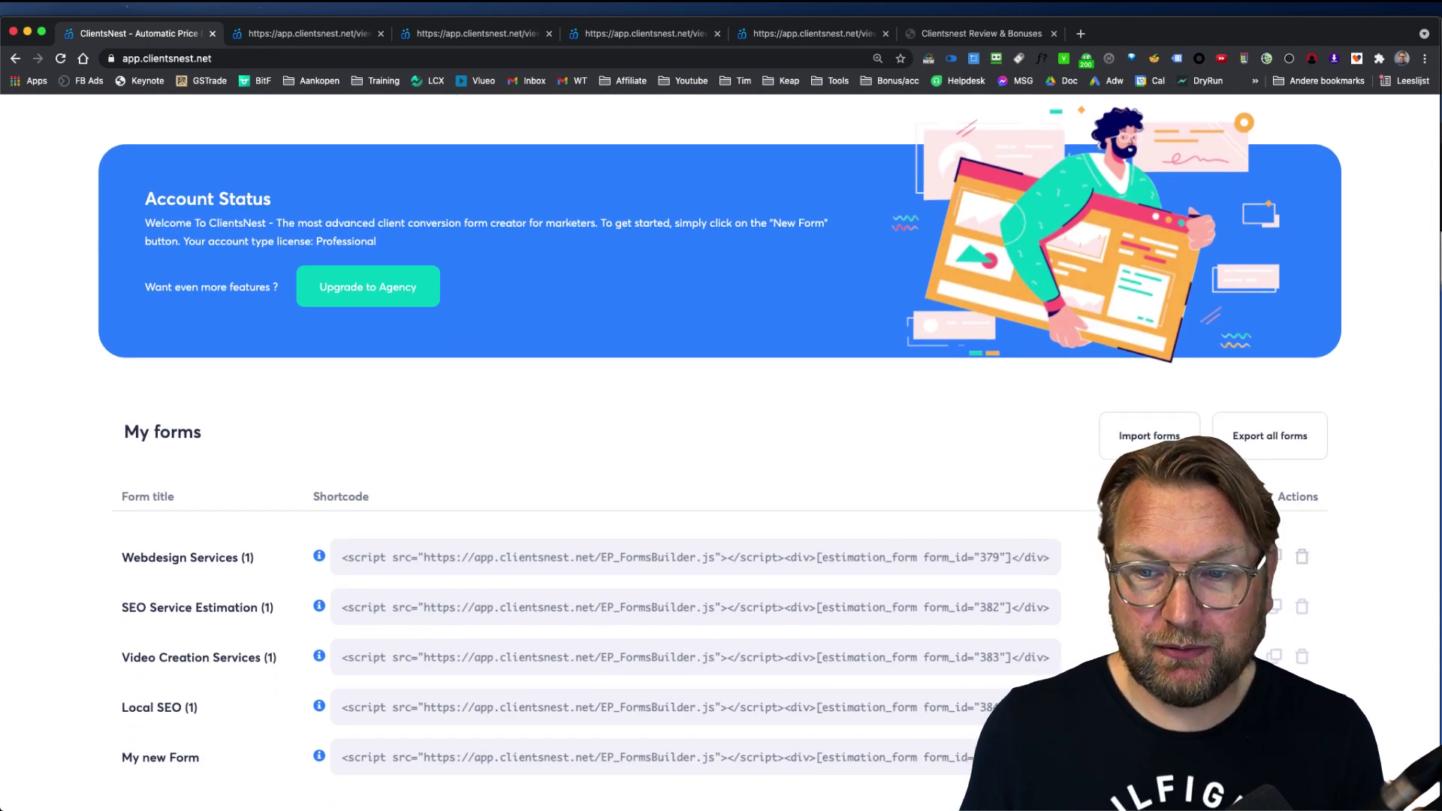
pyautogui.click(536, 564)
pyautogui.rightClick(667, 575)
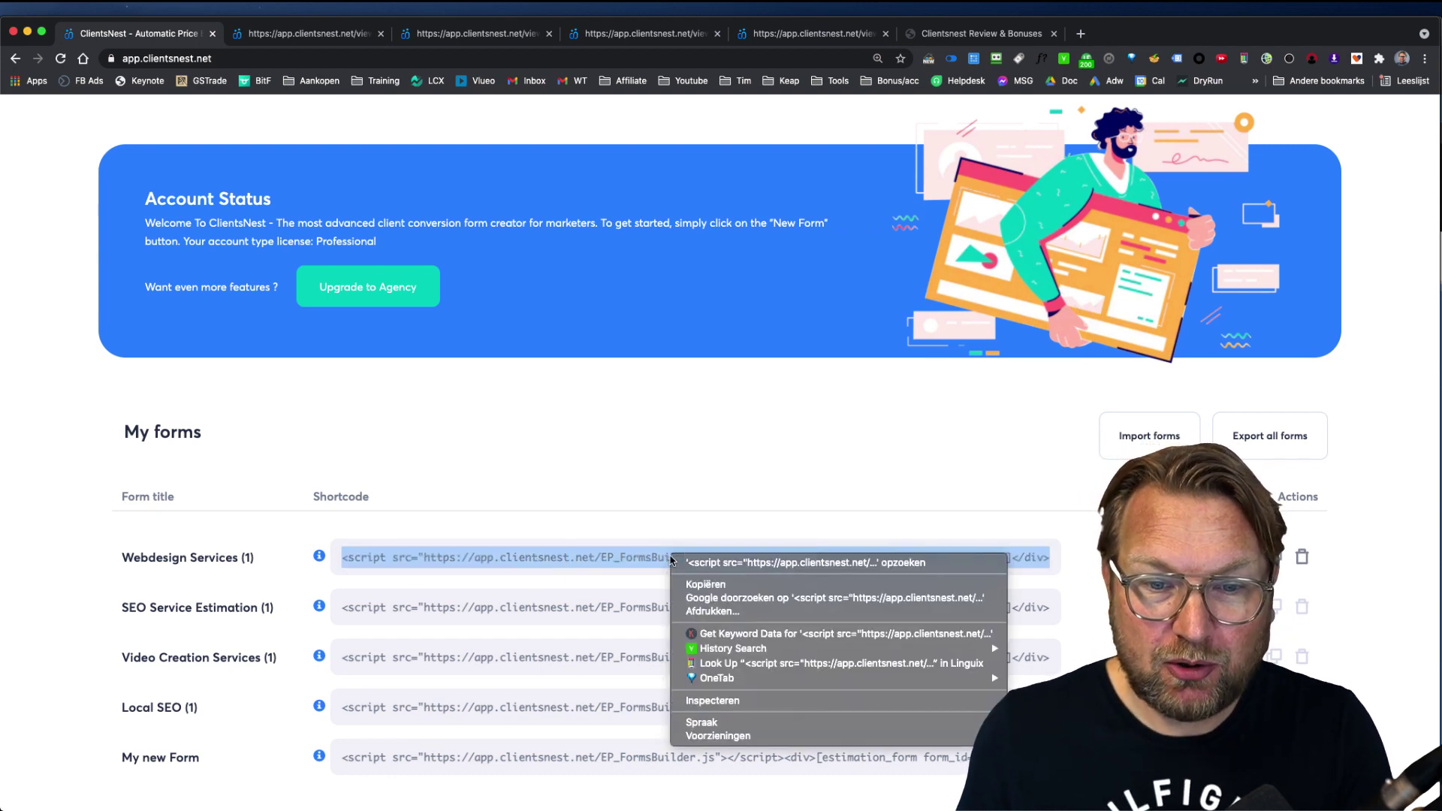
pyautogui.click(695, 601)
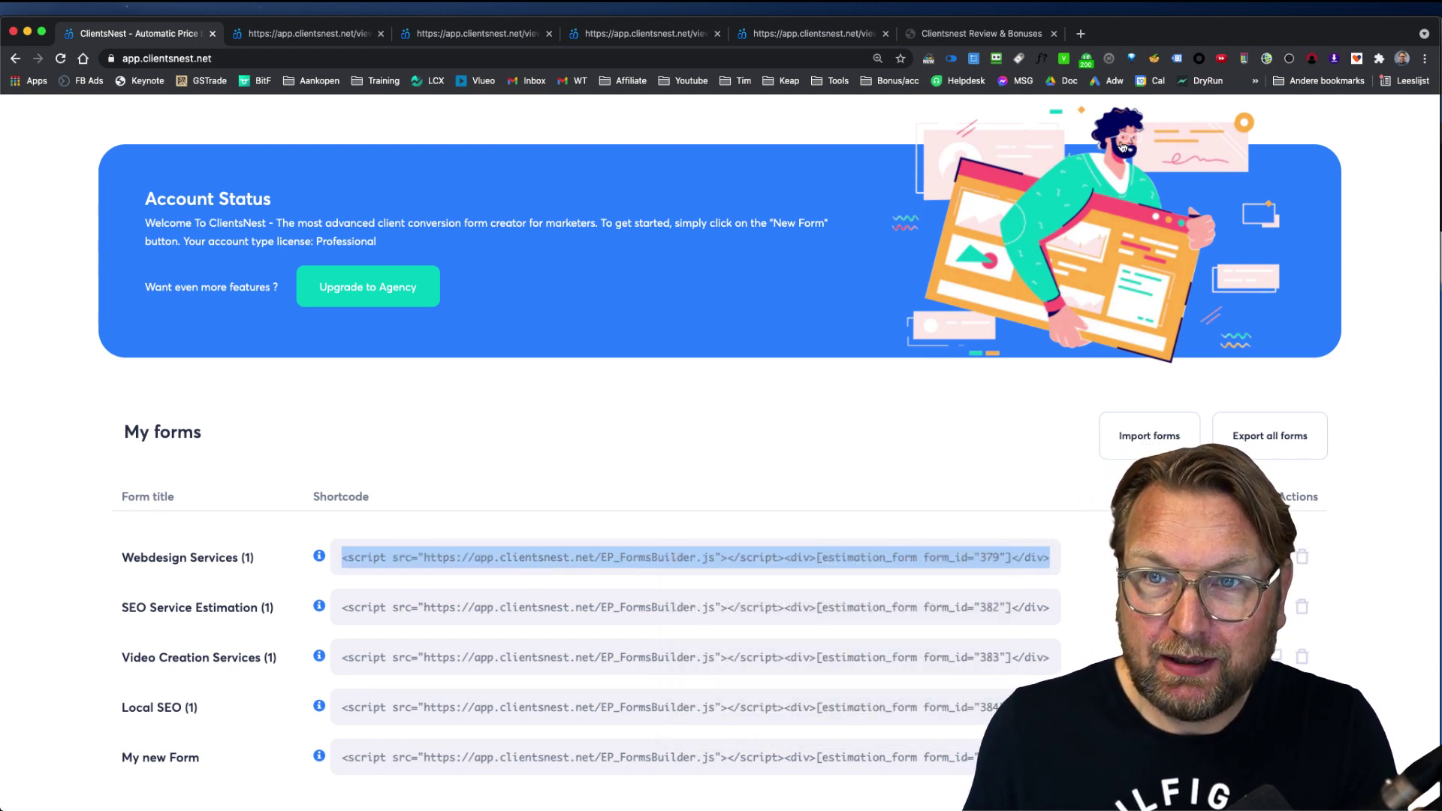
pyautogui.click(1080, 38)
# Step: Go to the online HTML editor and replace its sample HTML with the copied shortcode
pyautogui.write('on')
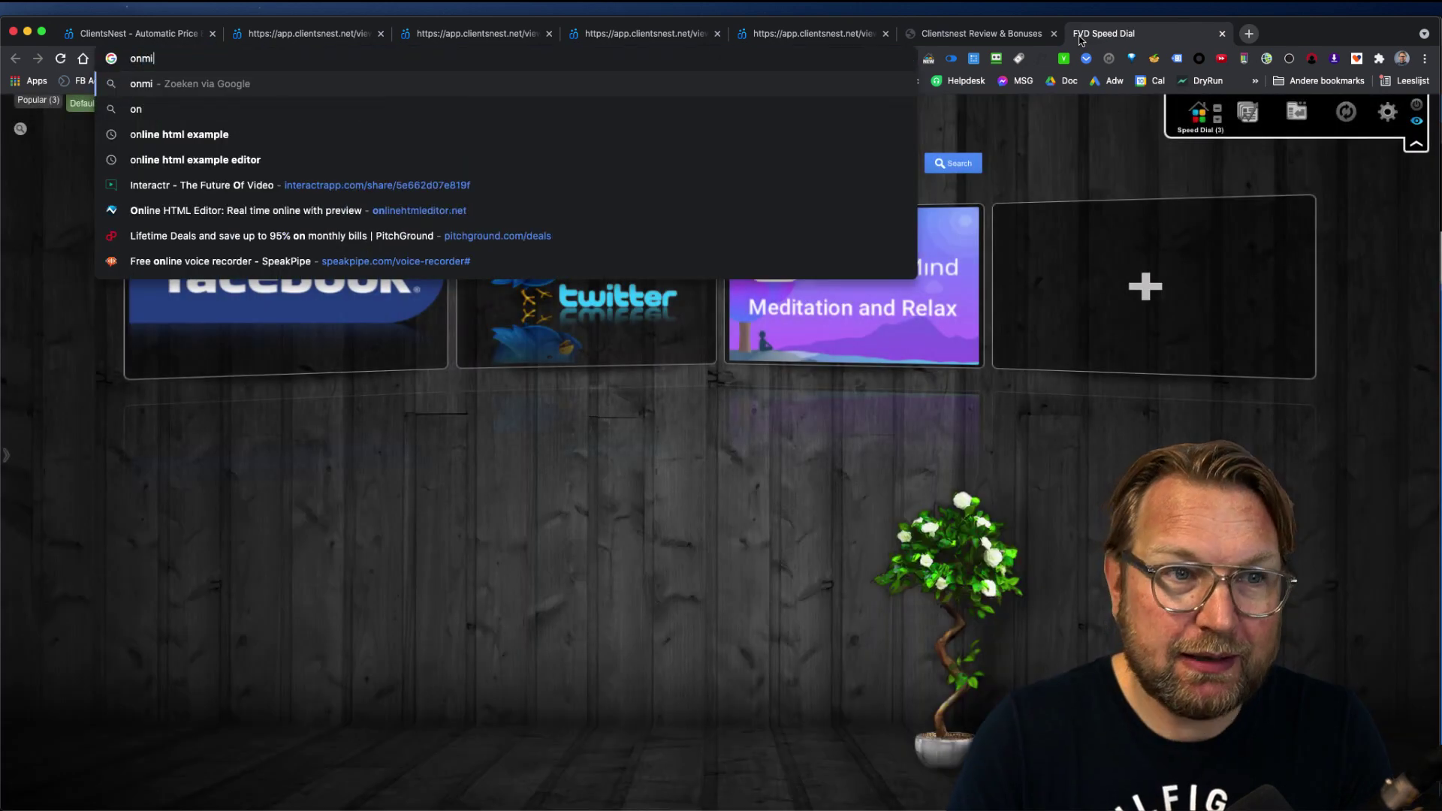
pyautogui.write('line')
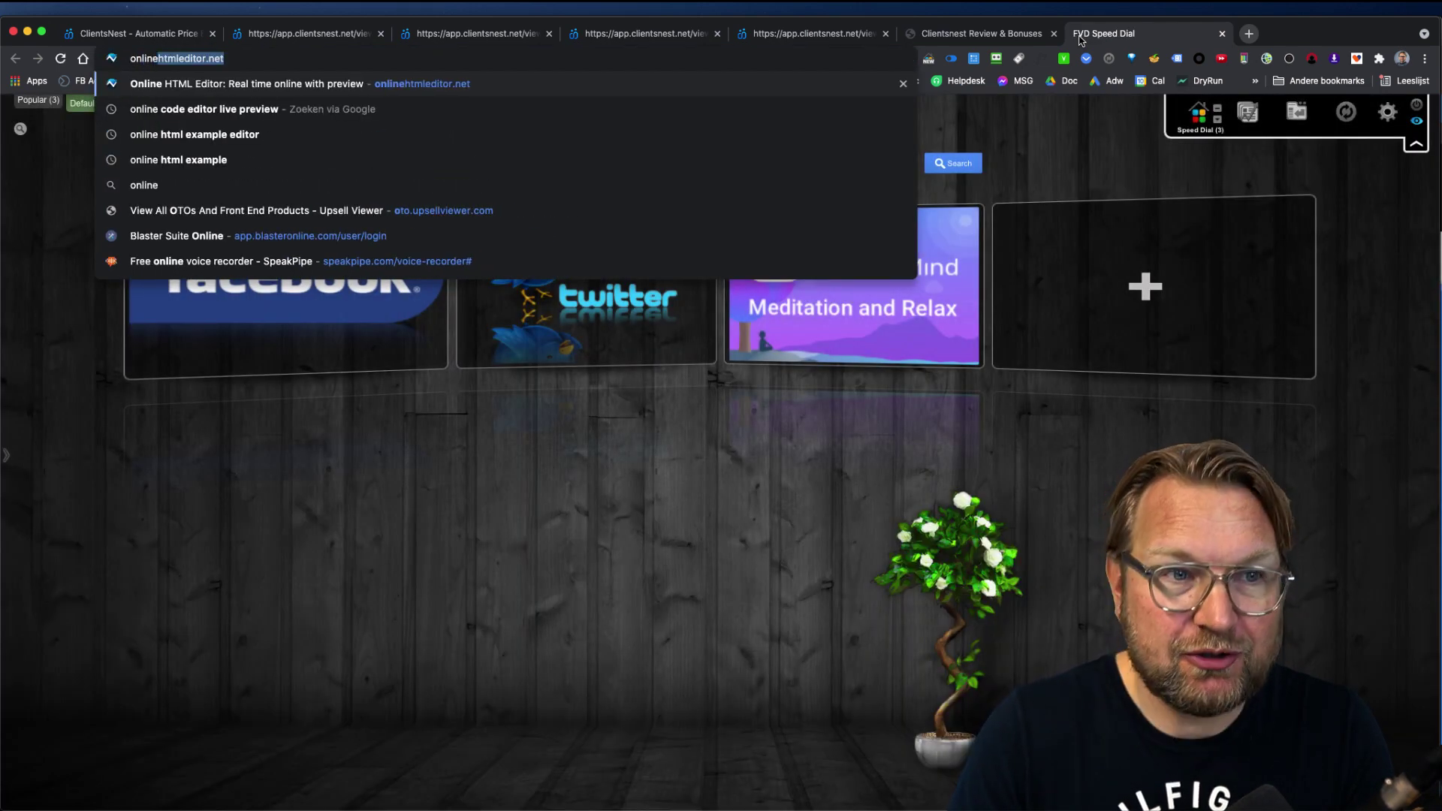
pyautogui.press('Return')
pyautogui.click(466, 288)
pyautogui.press('super+a')
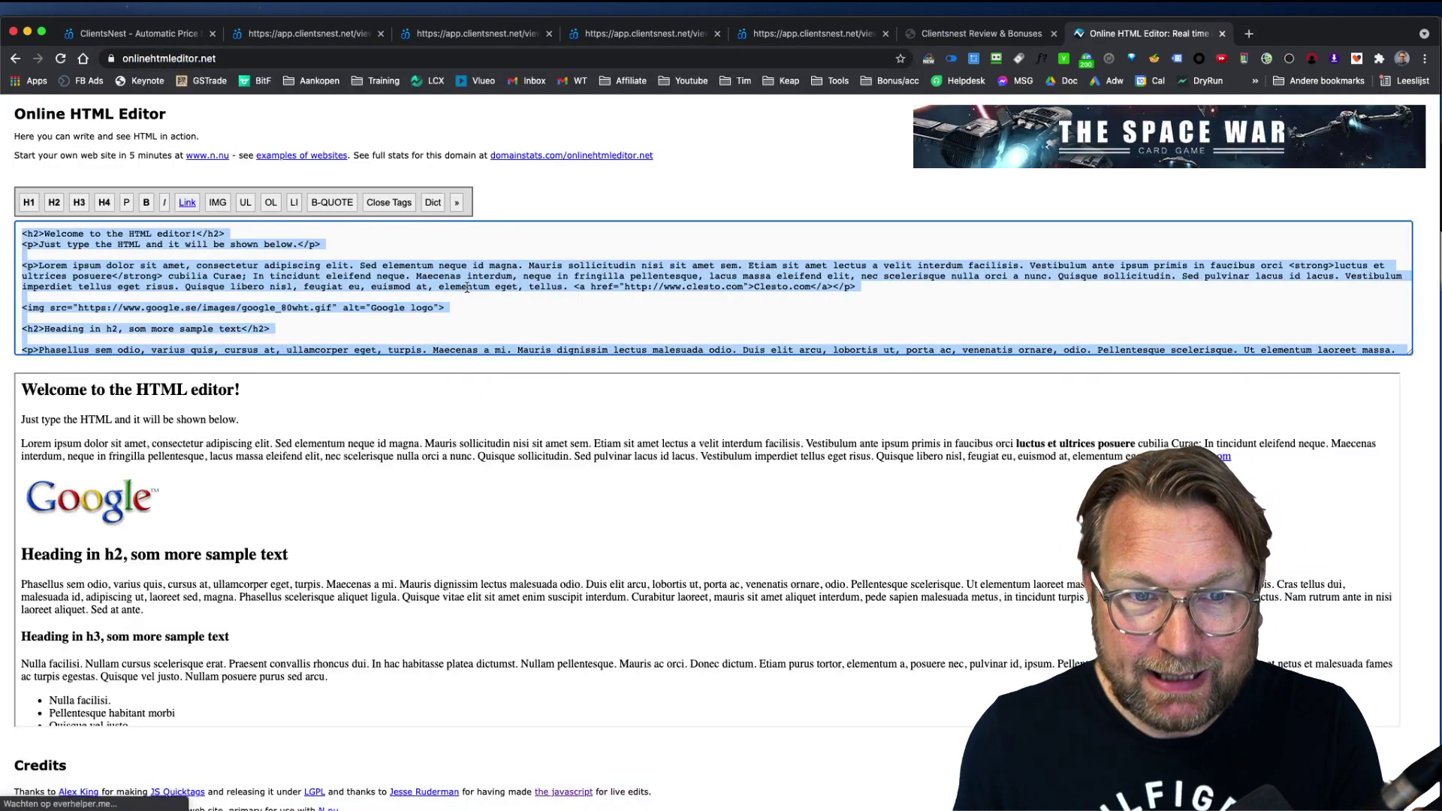
pyautogui.press('super+v')
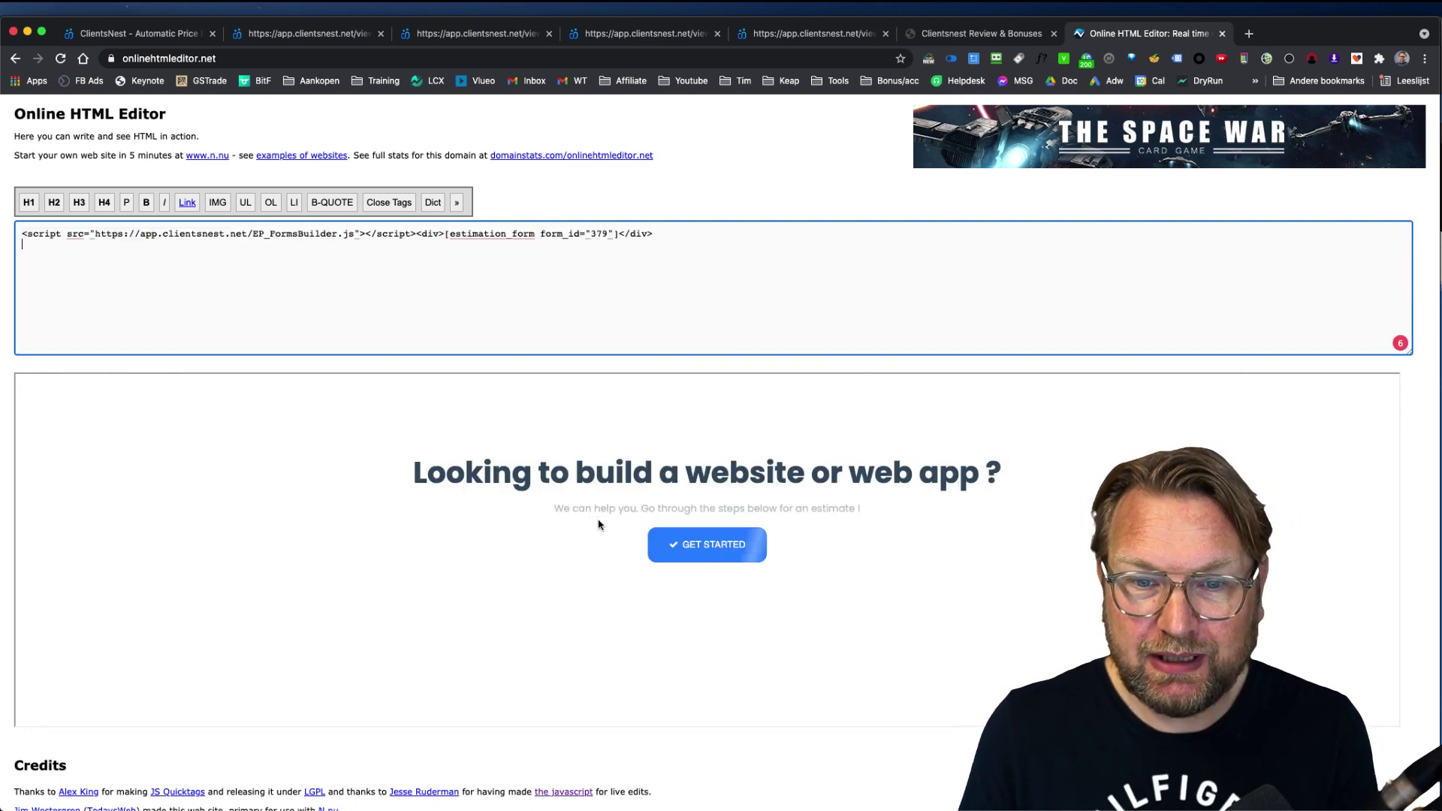
# Step: Start the embedded form, choose Website, then return to the ClientsNest forms list
pyautogui.click(720, 546)
pyautogui.scroll(-3, 727, 573)
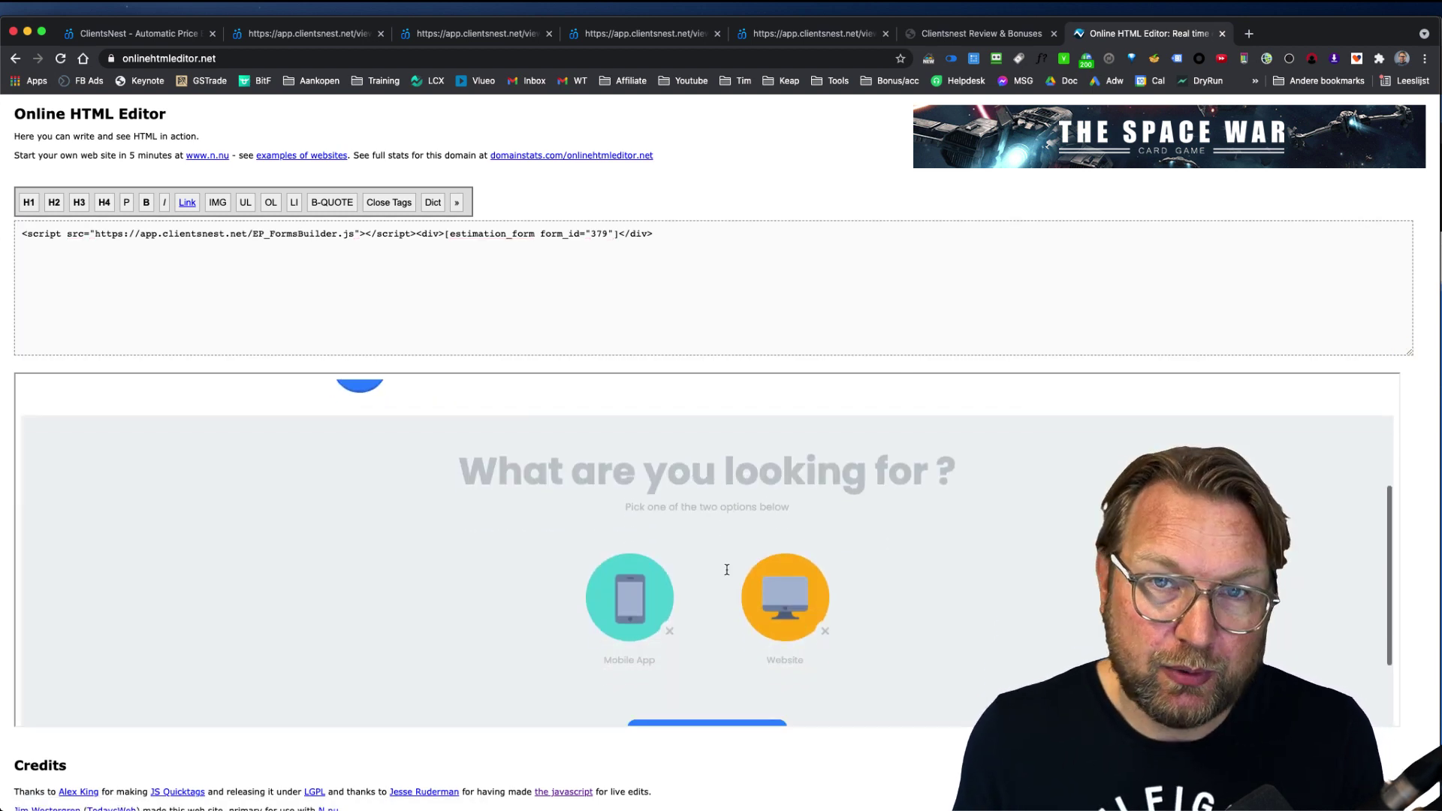
pyautogui.scroll(1, 734, 489)
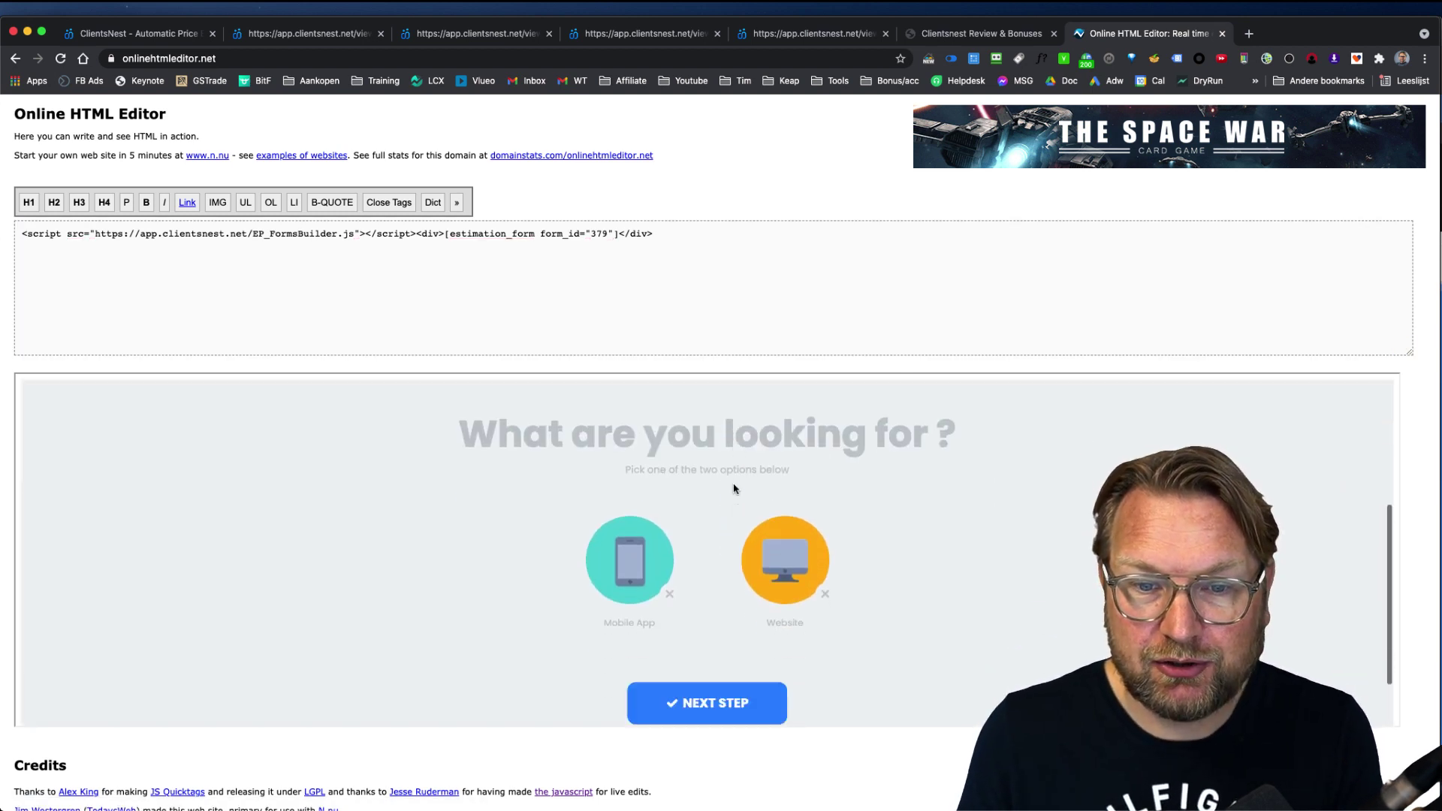
pyautogui.scroll(-1, 734, 489)
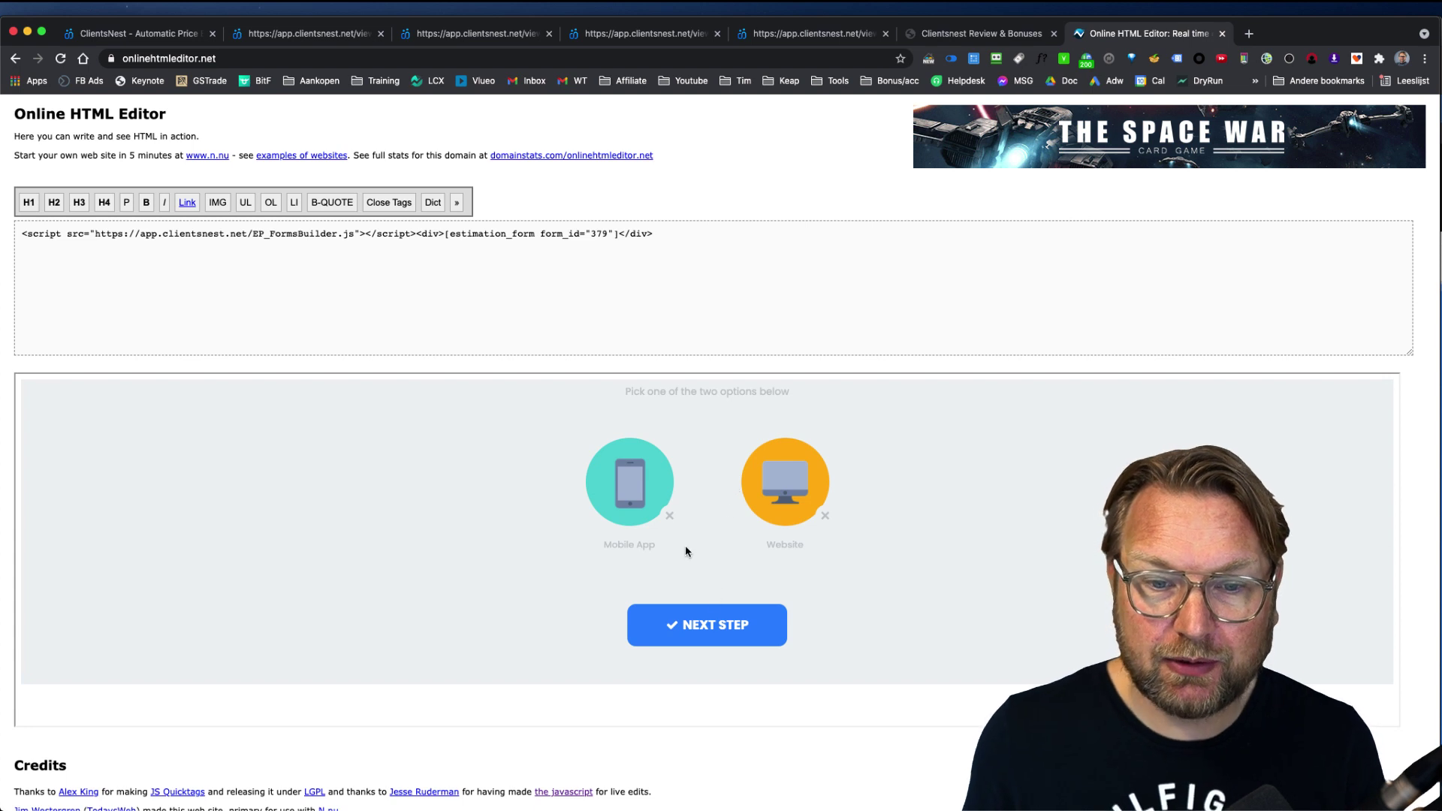
pyautogui.click(689, 623)
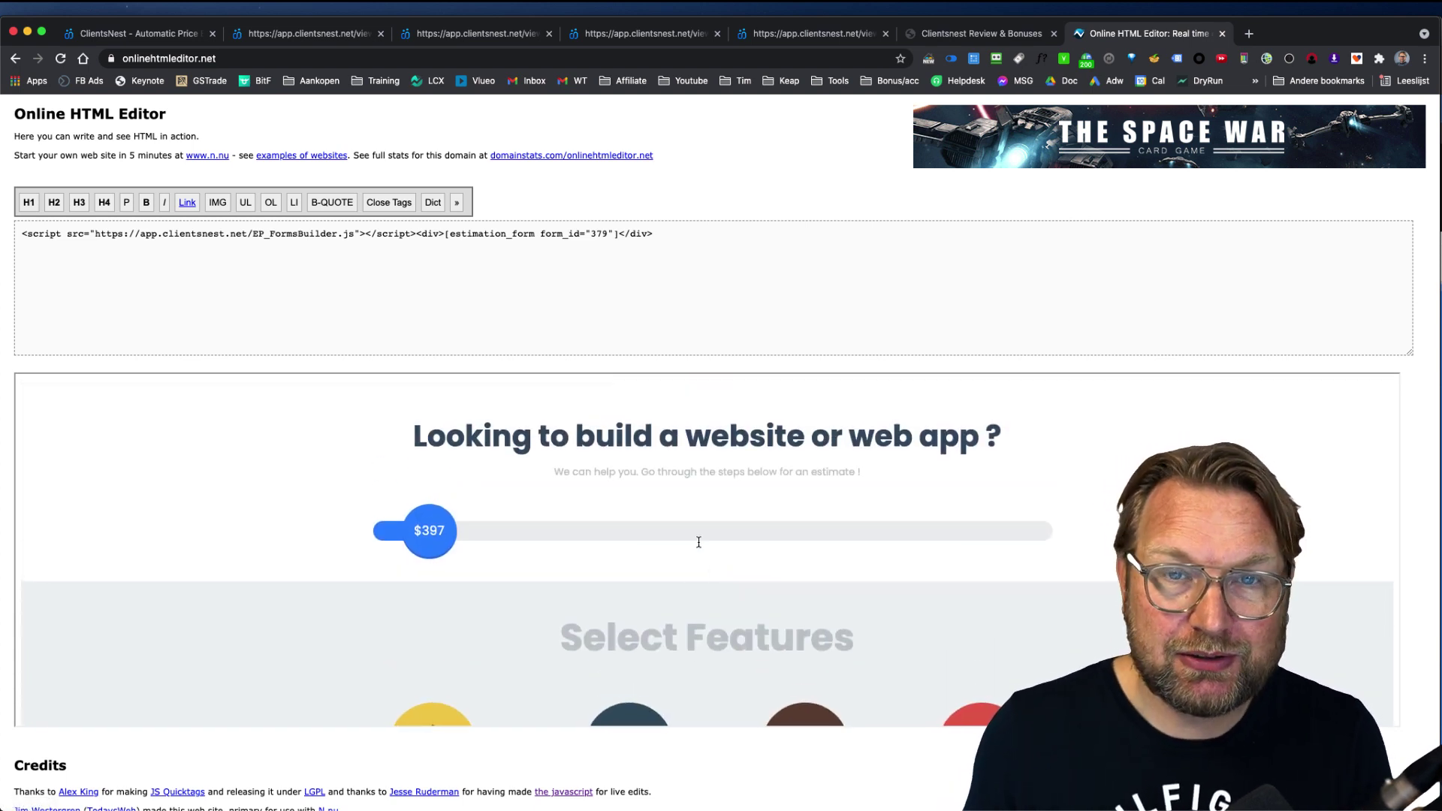
pyautogui.click(139, 34)
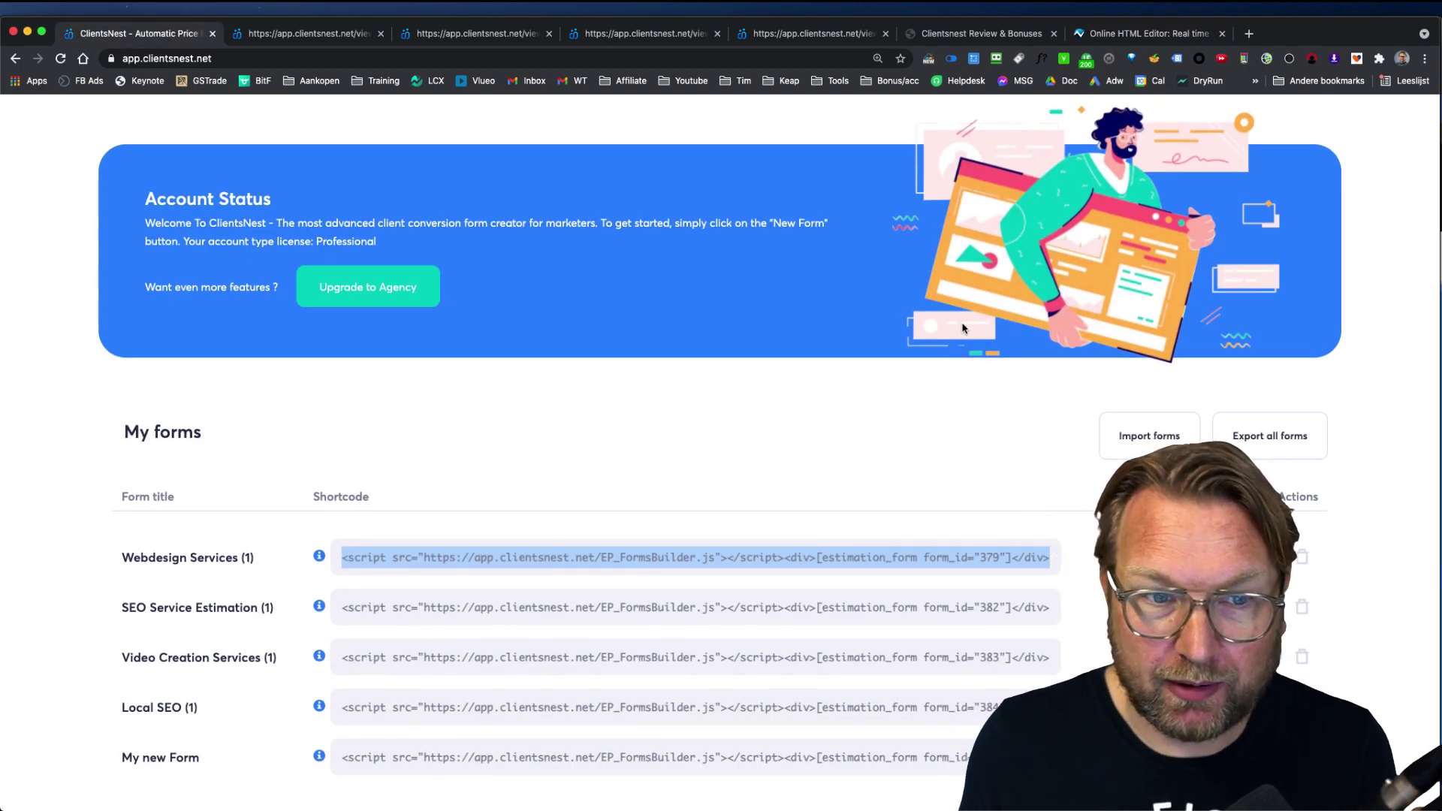
pyautogui.scroll(2, 918, 438)
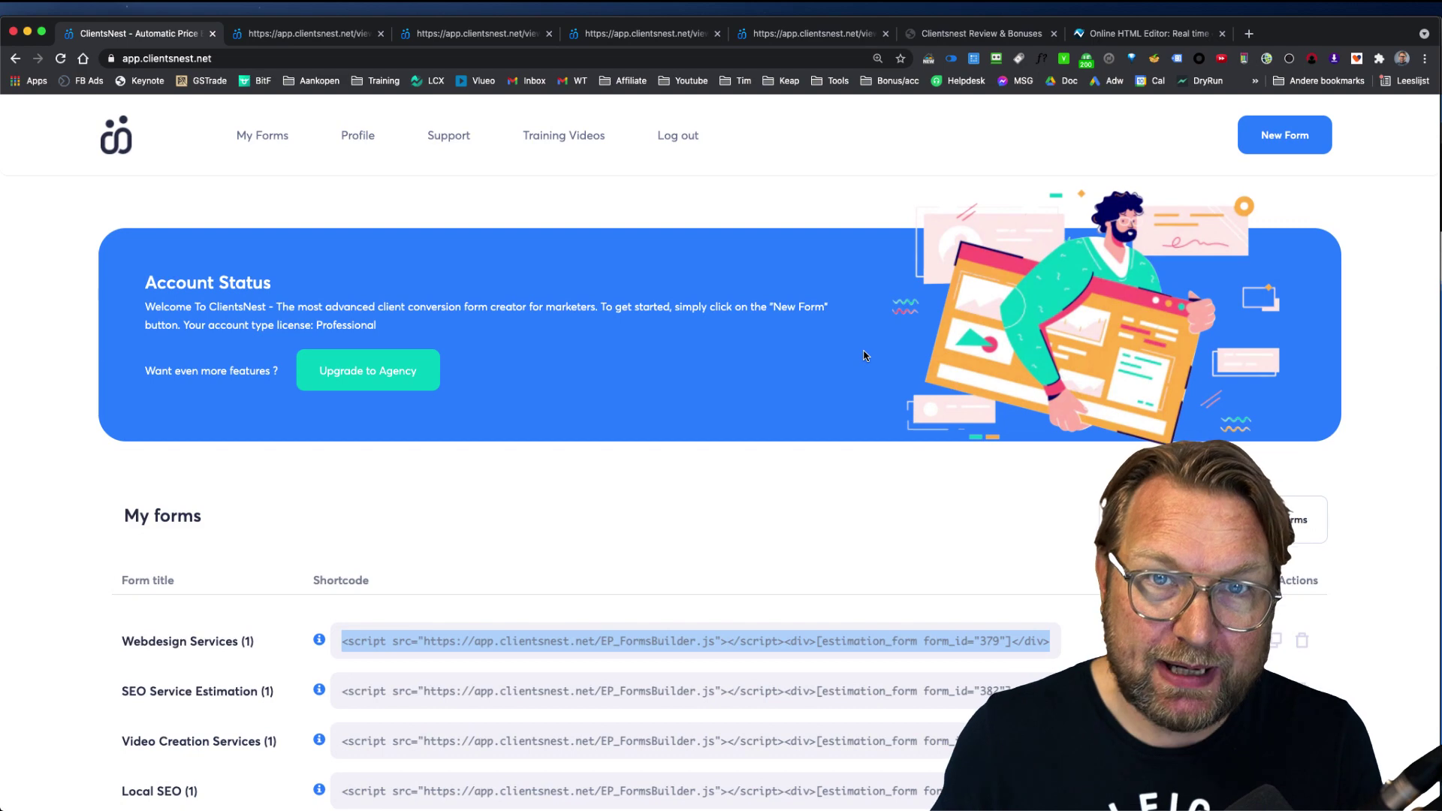
pyautogui.scroll(-2, 864, 356)
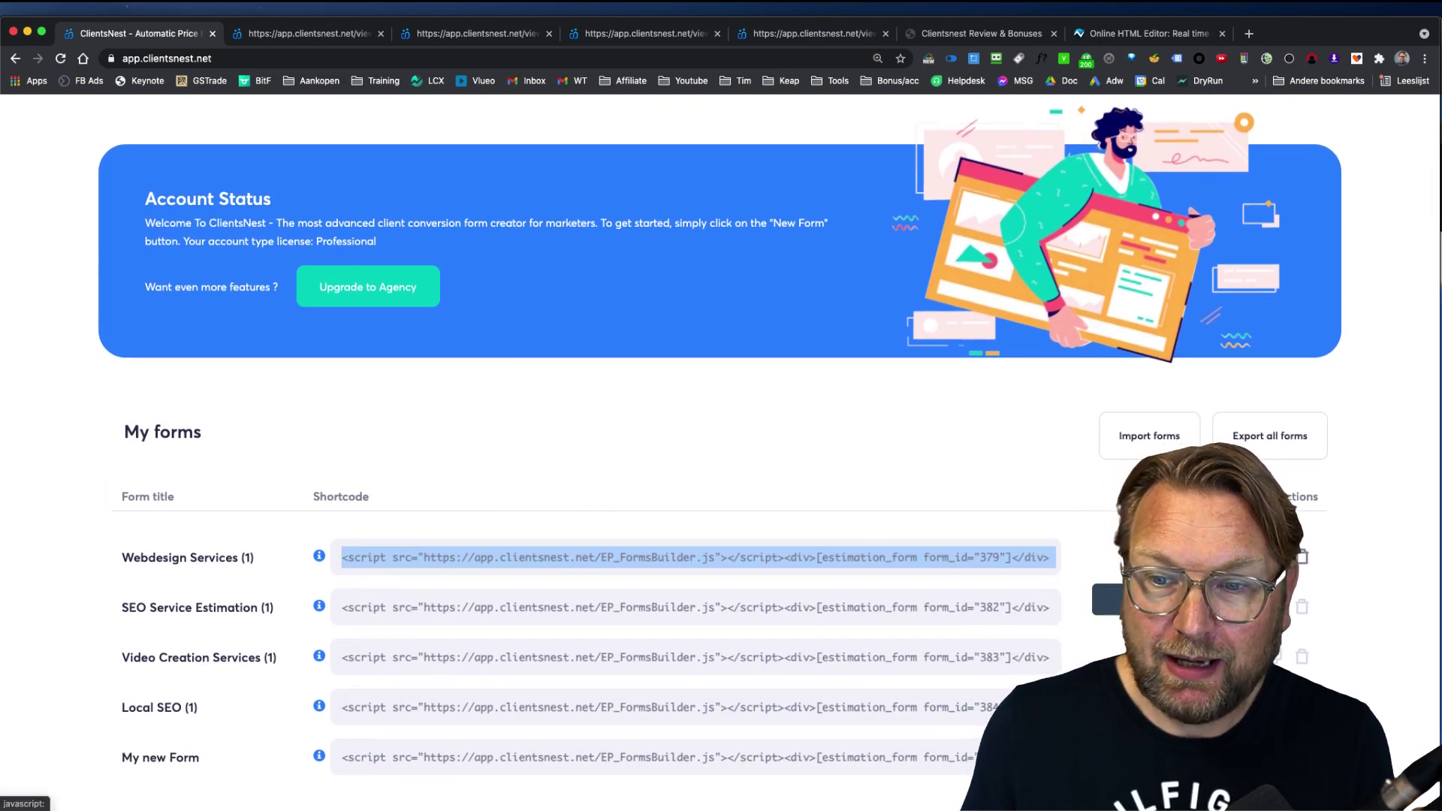
# Step: Open Webdesign Services for editing, reload and start its preview, and select the 'What are you looking for ?' heading
pyautogui.click(1136, 557)
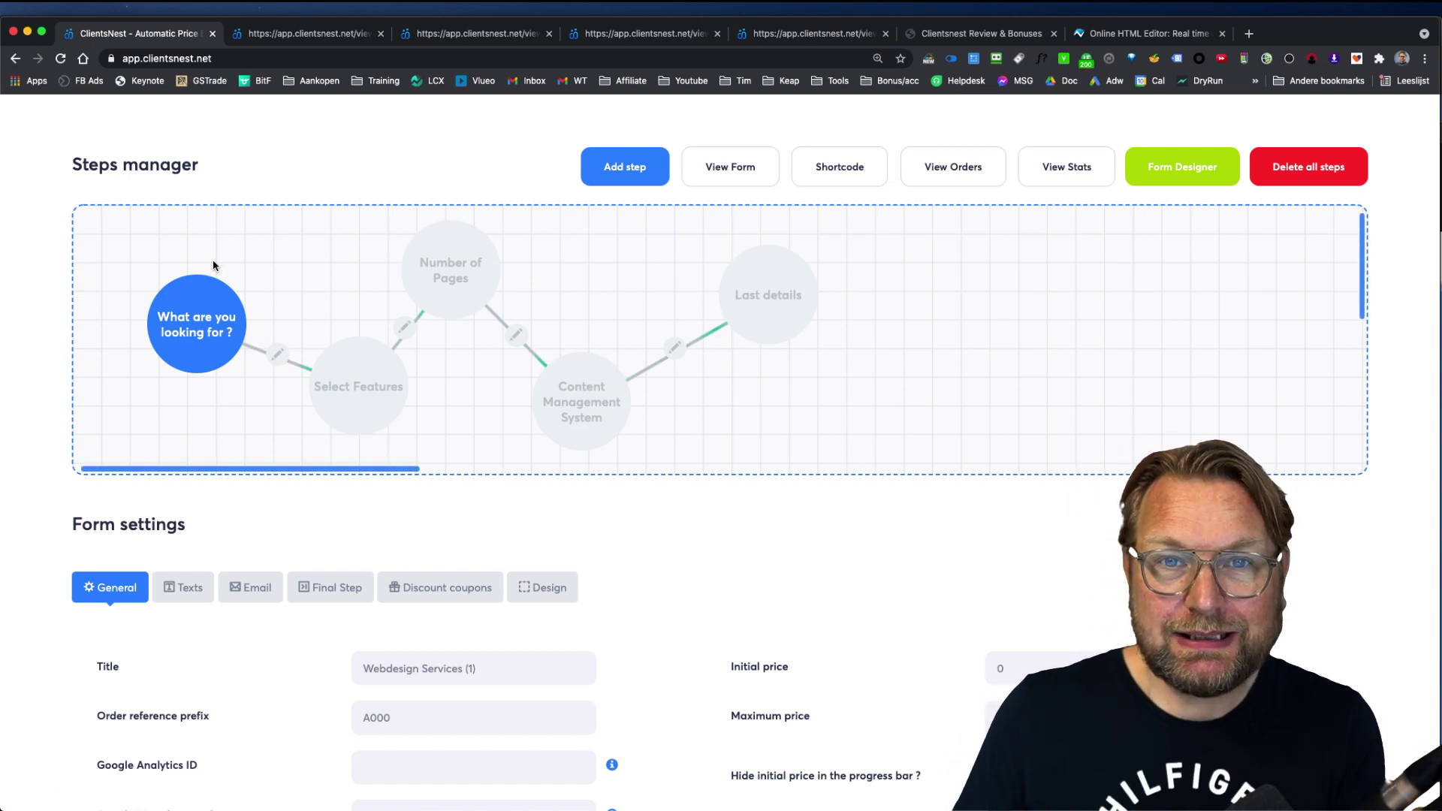
pyautogui.click(312, 33)
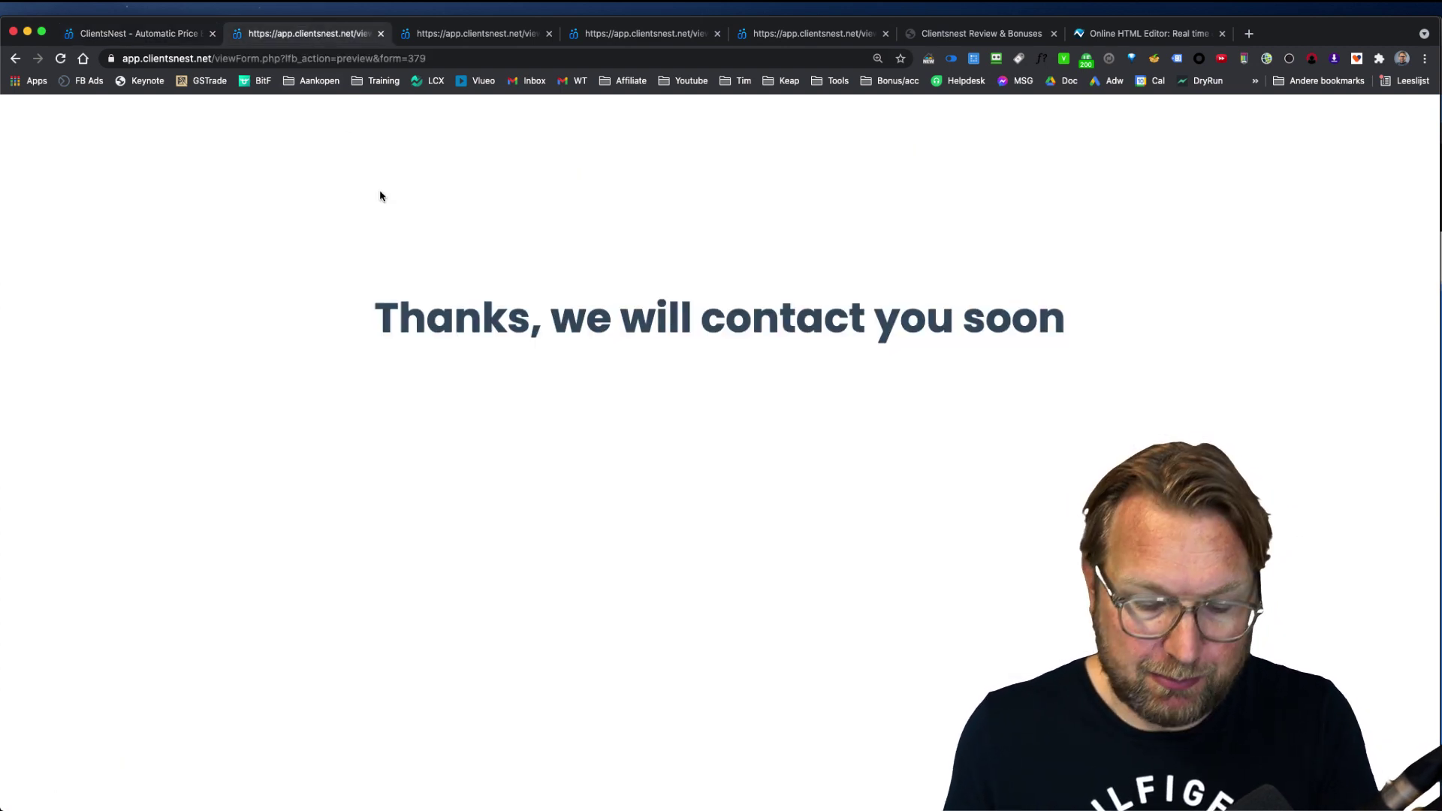
pyautogui.press('super+r')
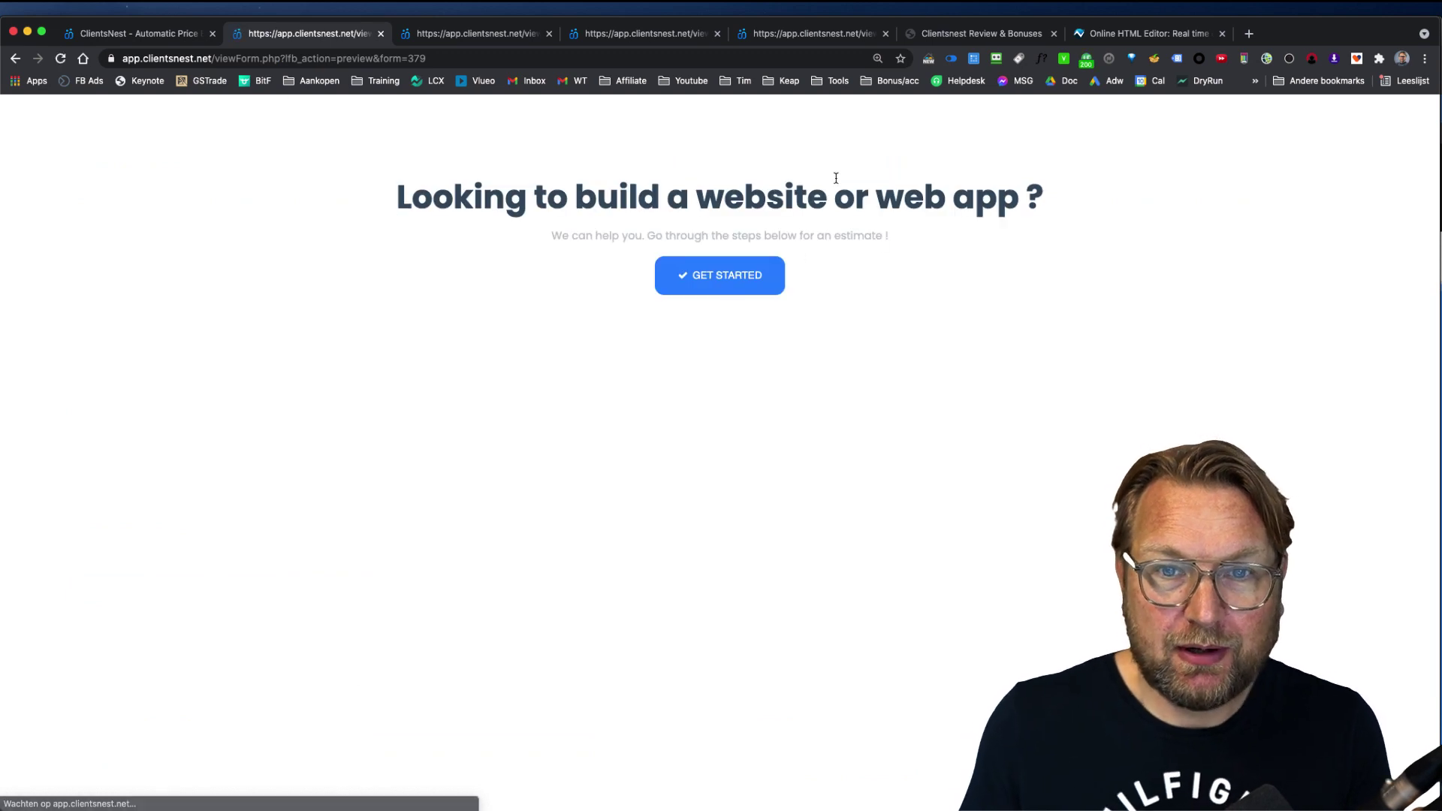
pyautogui.click(697, 272)
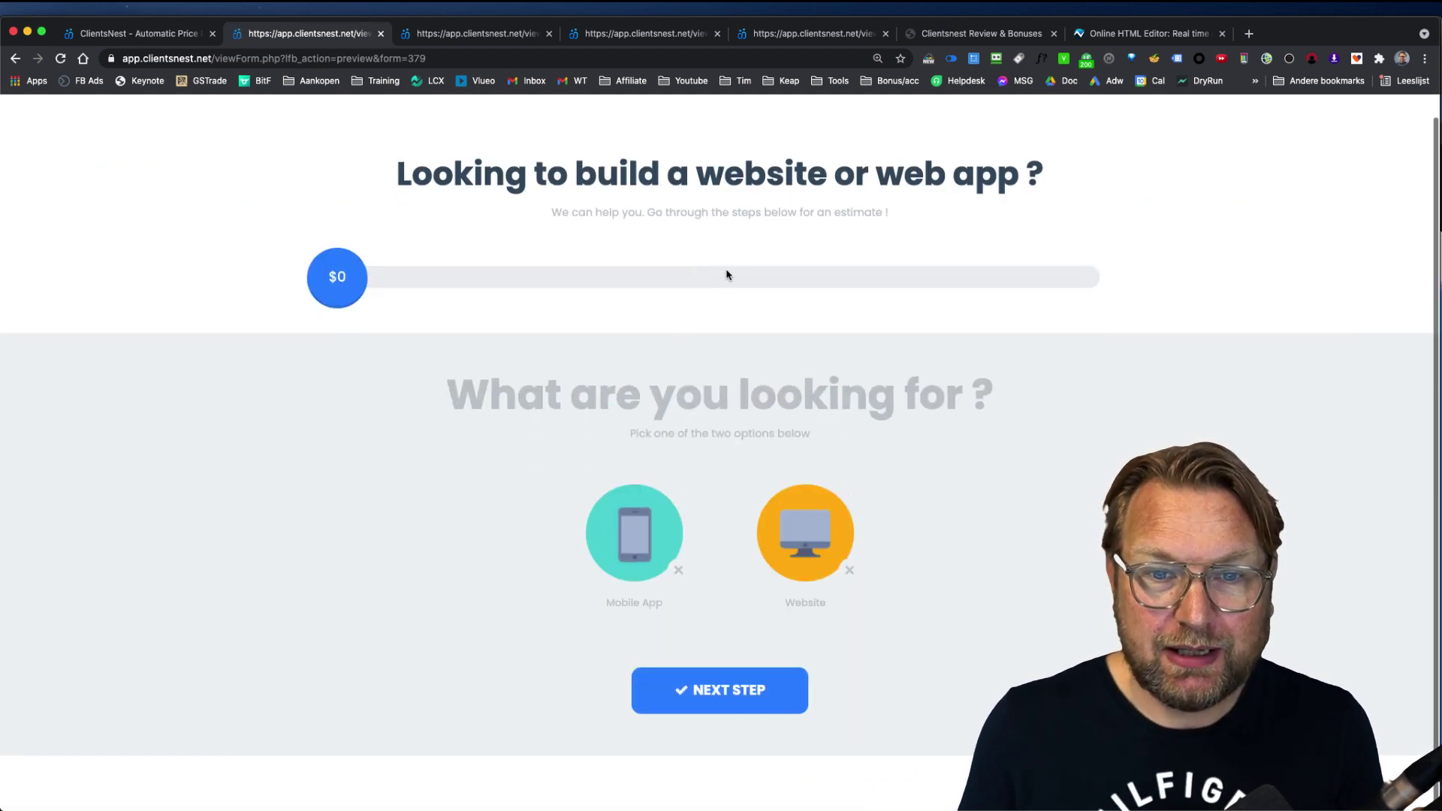
pyautogui.moveTo(459, 394); pyautogui.dragTo(1040, 402)
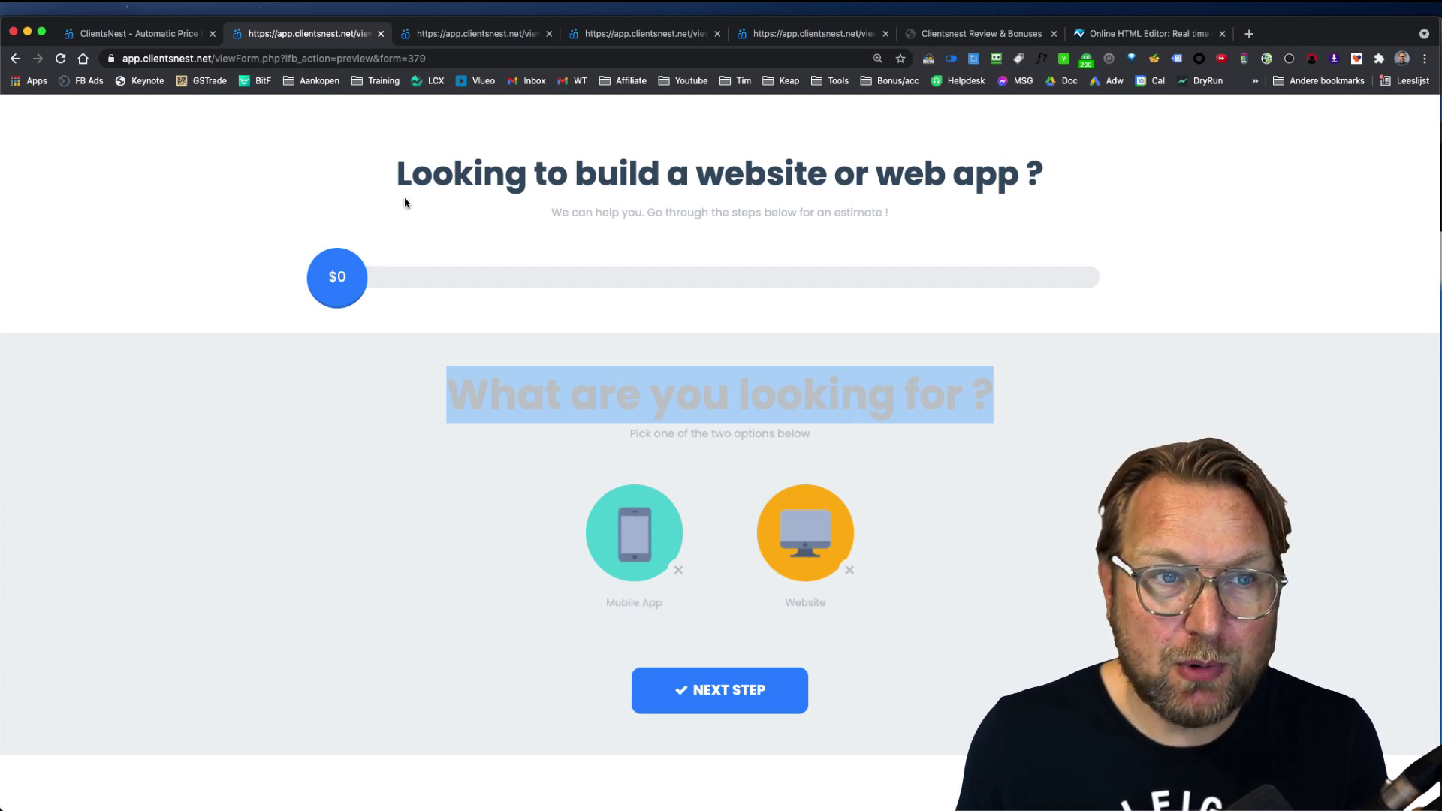
pyautogui.click(148, 33)
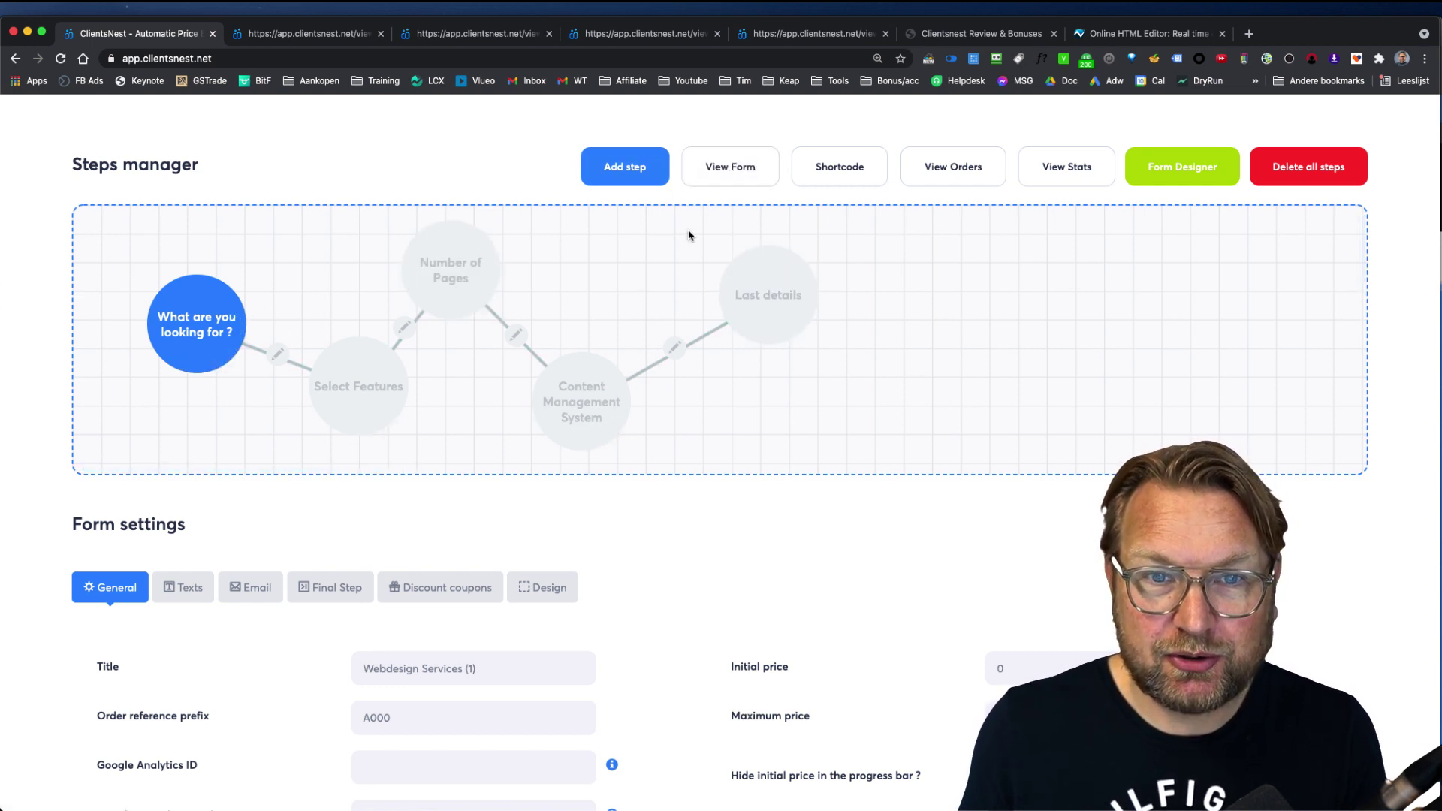
# Step: Add a new My Step to the form and move it below the Last details step
pyautogui.click(624, 166)
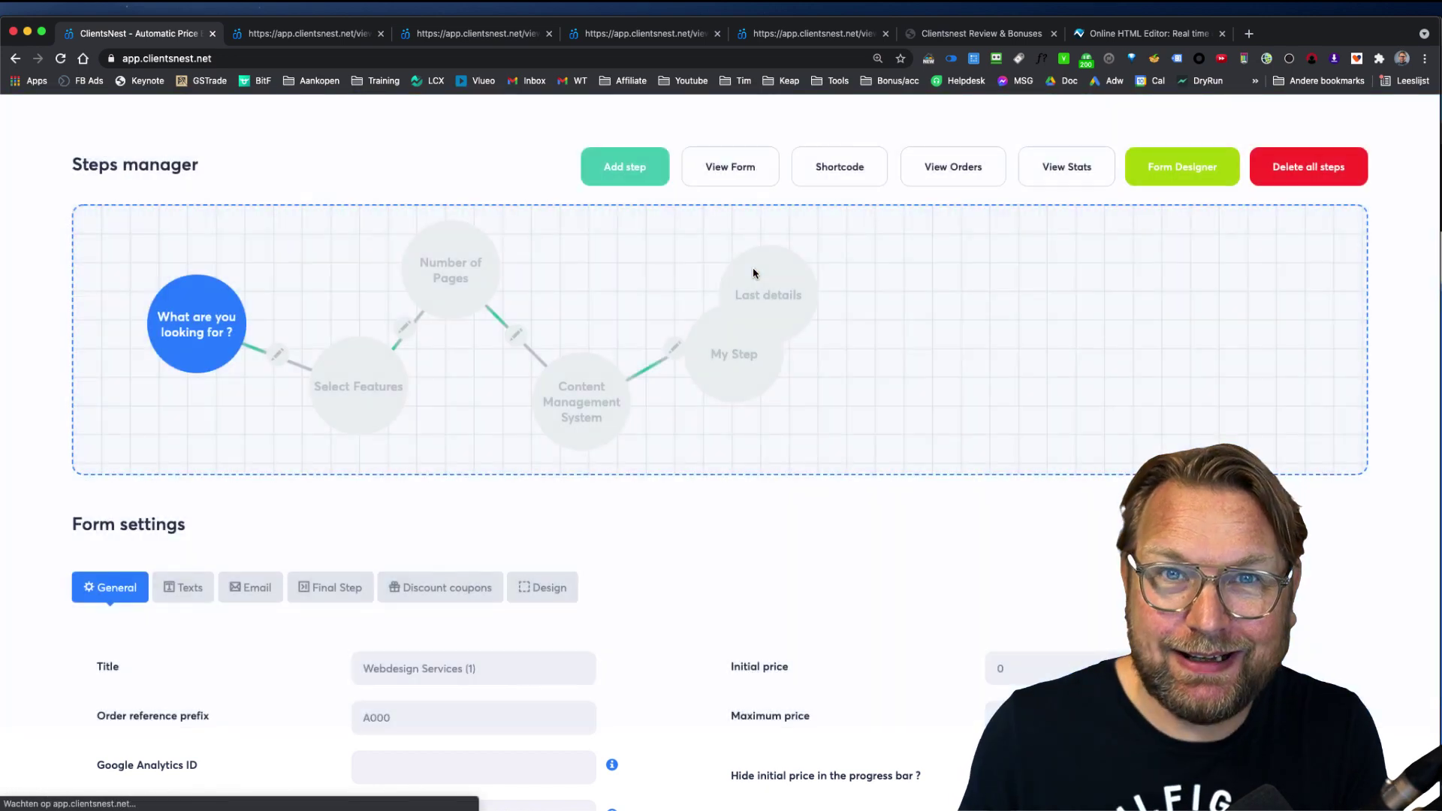
pyautogui.moveTo(755, 270); pyautogui.dragTo(915, 263)
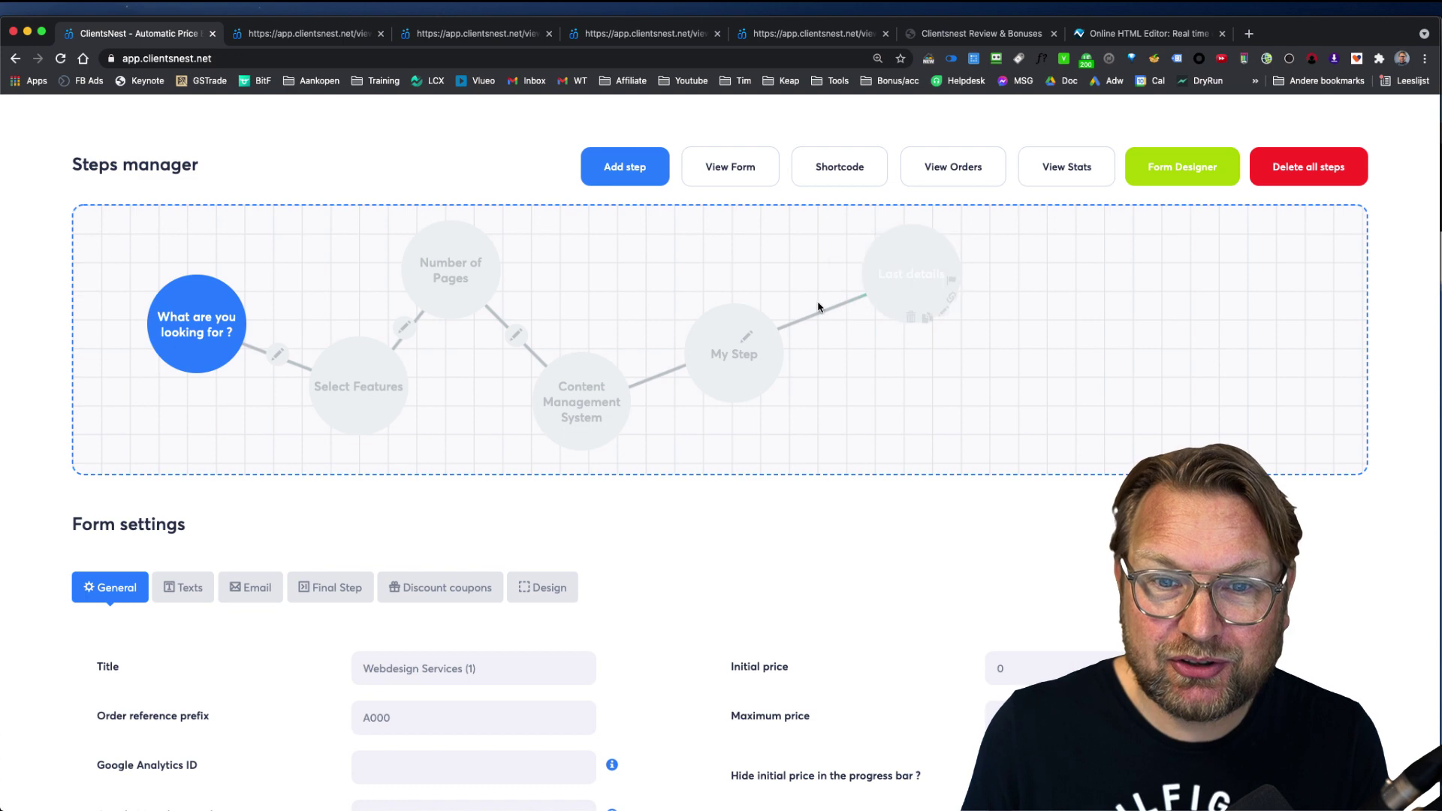
pyautogui.moveTo(734, 341); pyautogui.dragTo(921, 399)
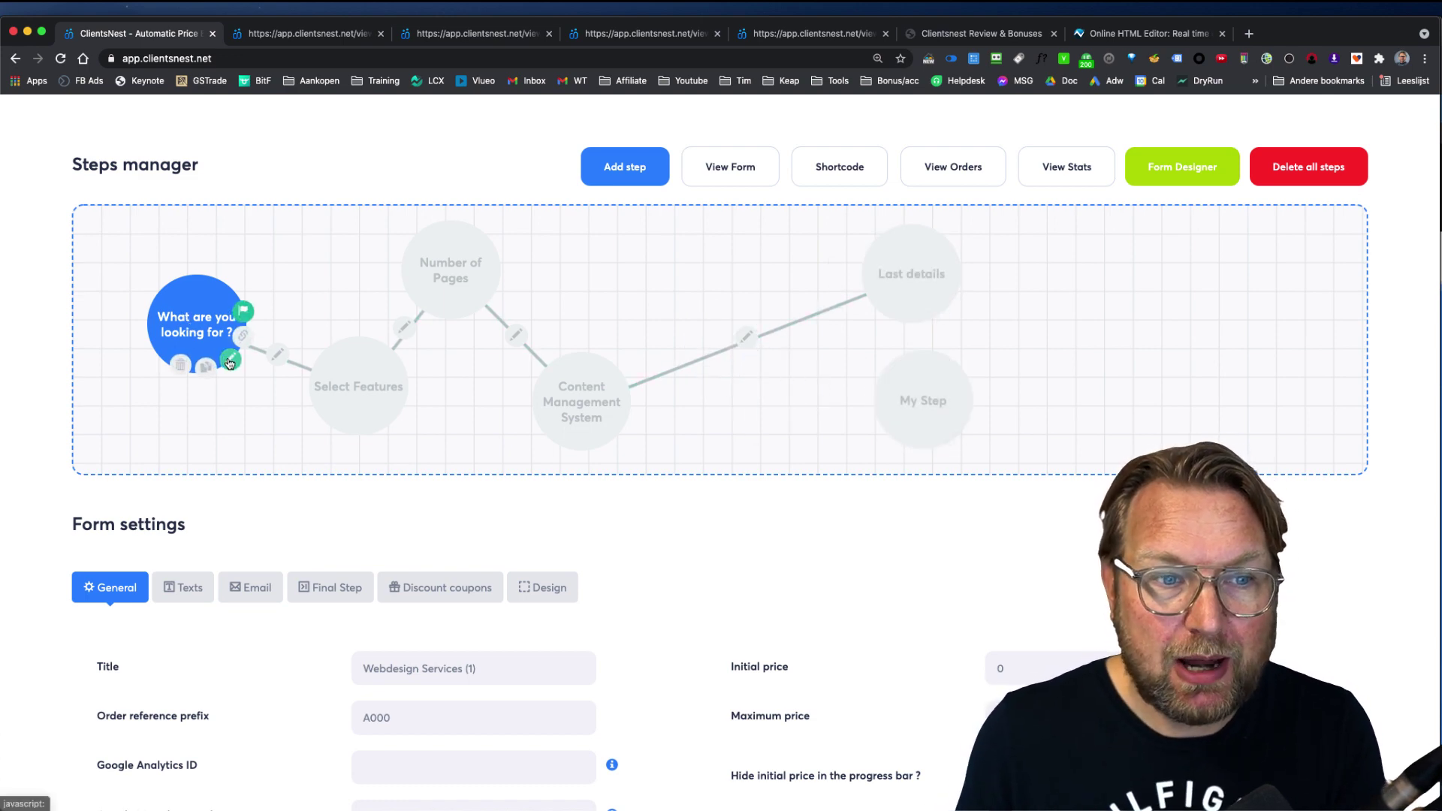
# Step: Open the 'What are you looking for ?' step and compare its title and description with the preview
pyautogui.click(229, 359)
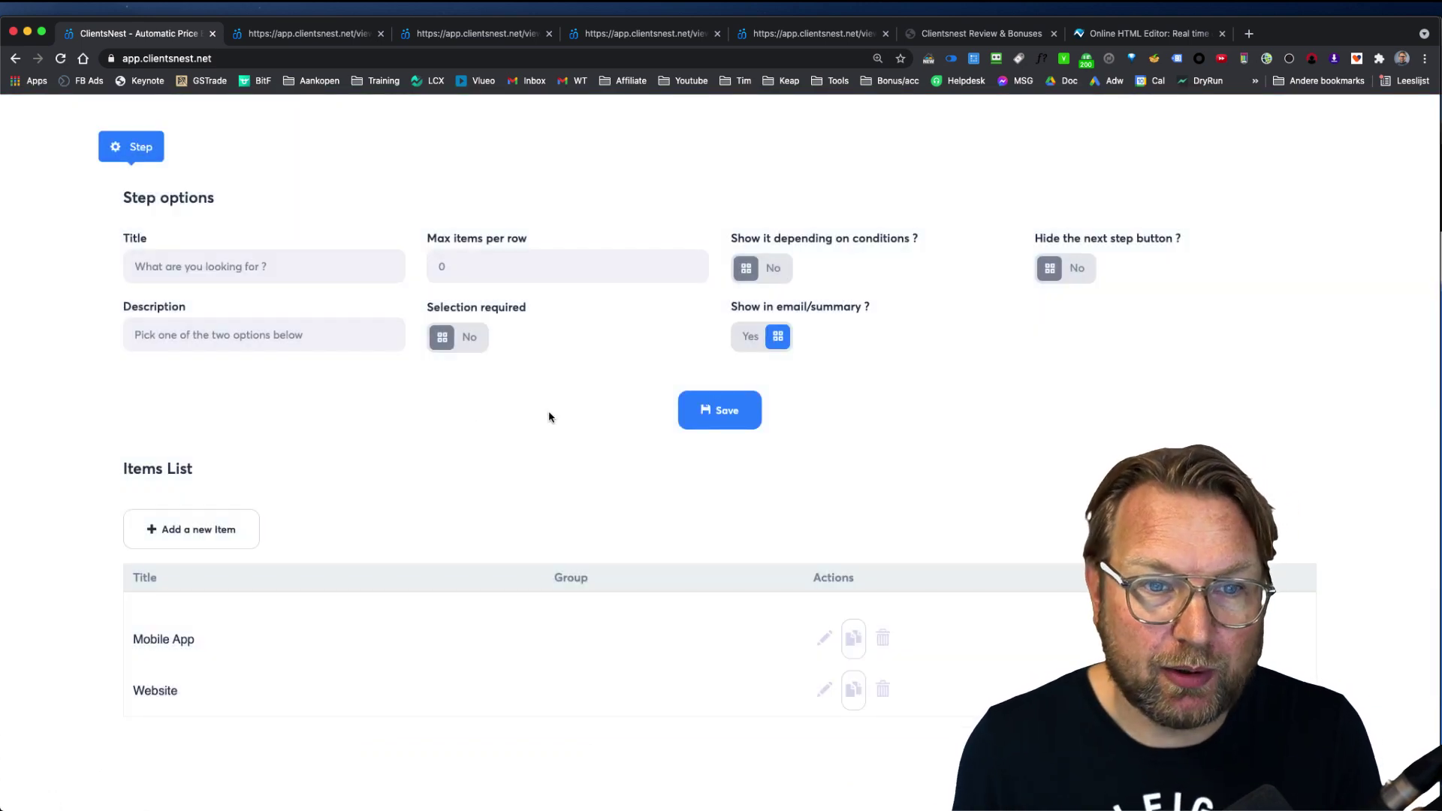
pyautogui.moveTo(338, 267); pyautogui.dragTo(132, 267)
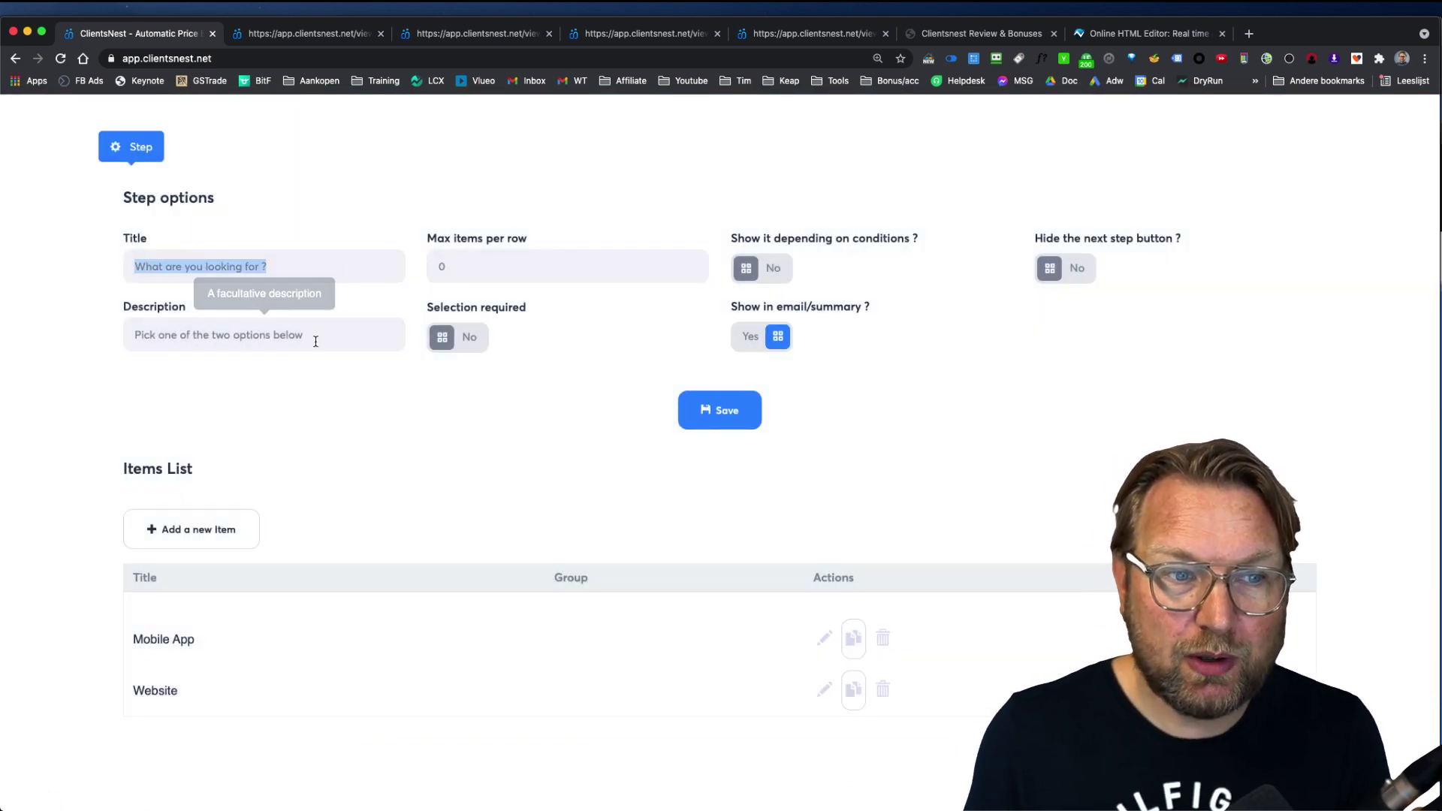
pyautogui.moveTo(323, 335); pyautogui.dragTo(106, 335)
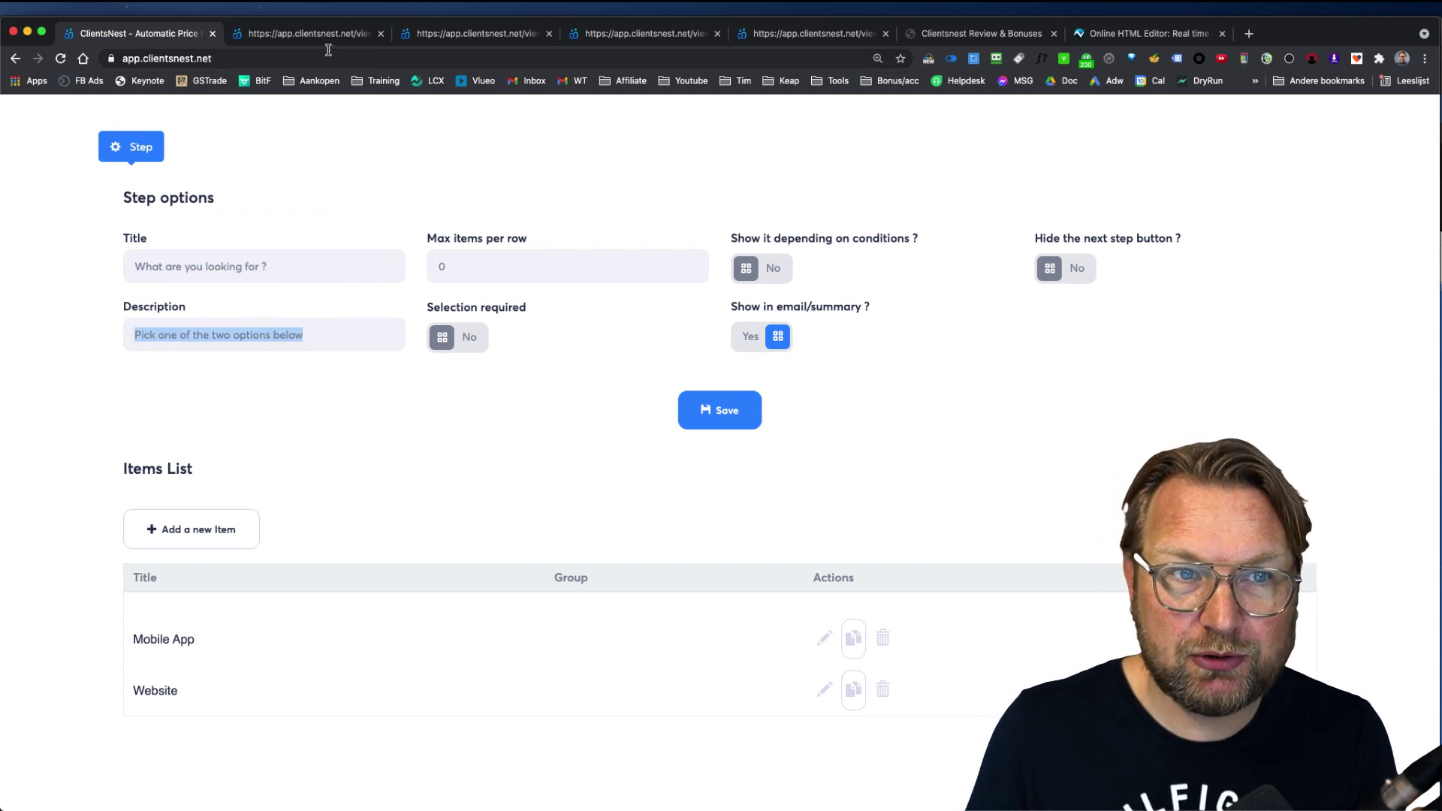
pyautogui.click(325, 38)
pyautogui.click(538, 405)
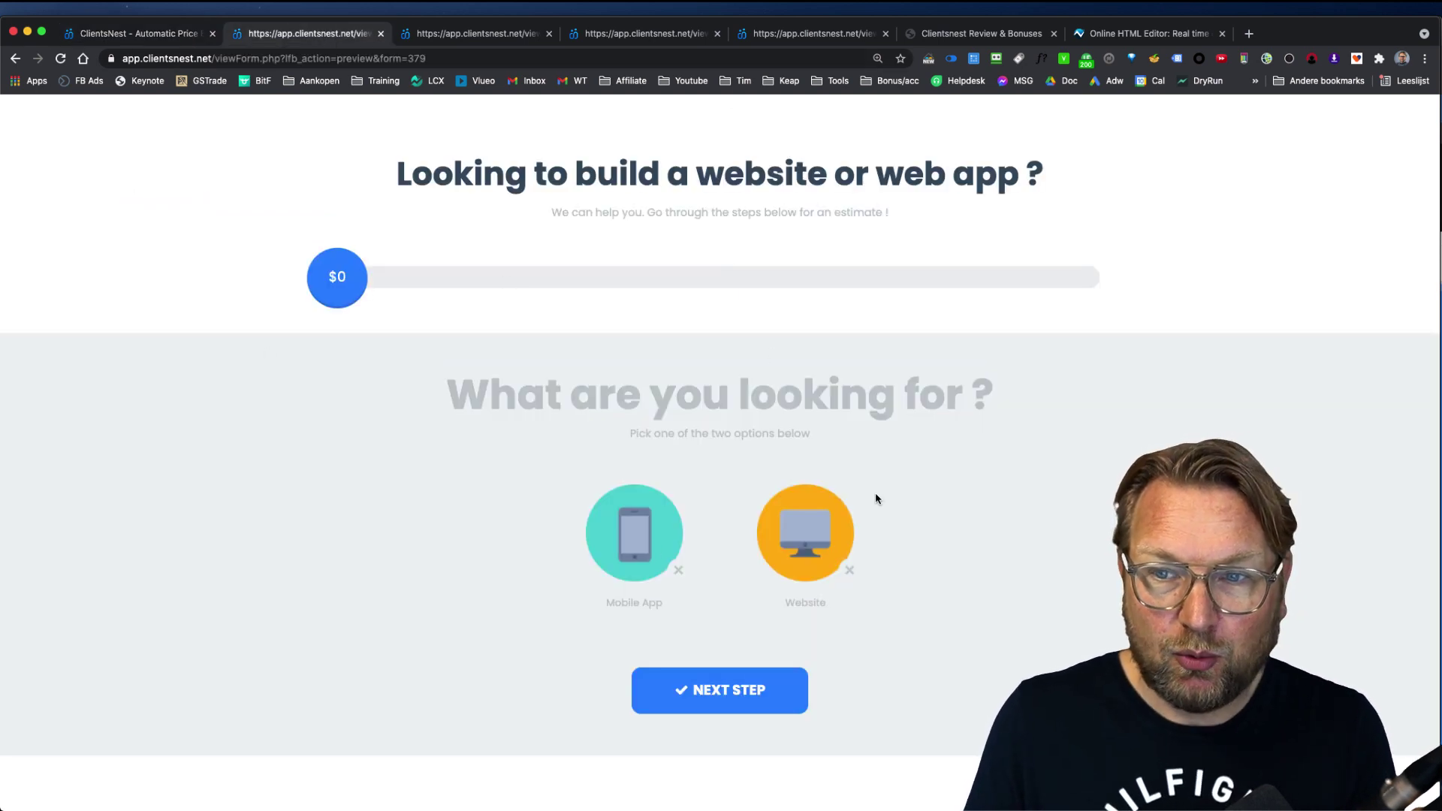
pyautogui.click(197, 31)
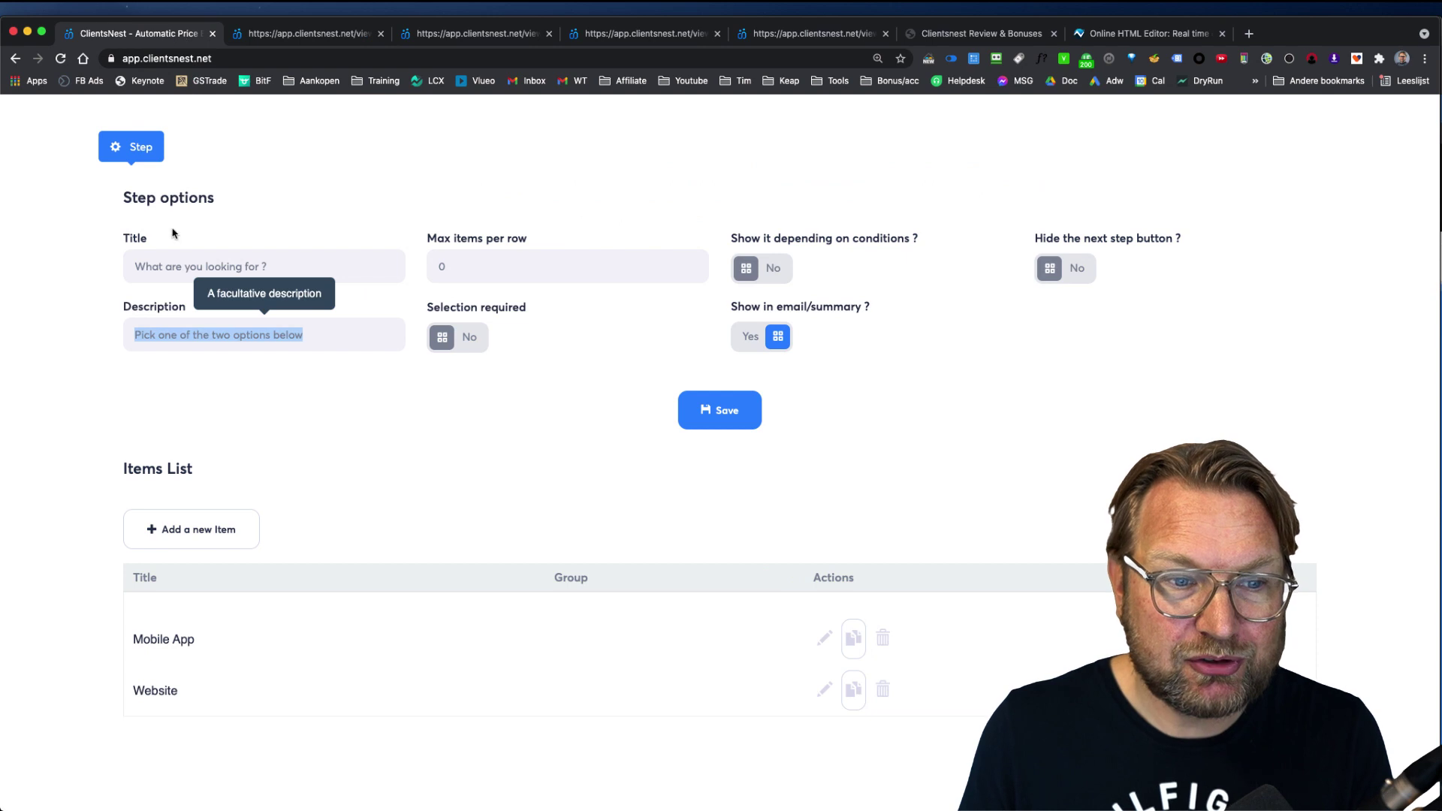
pyautogui.scroll(-5, 372, 470)
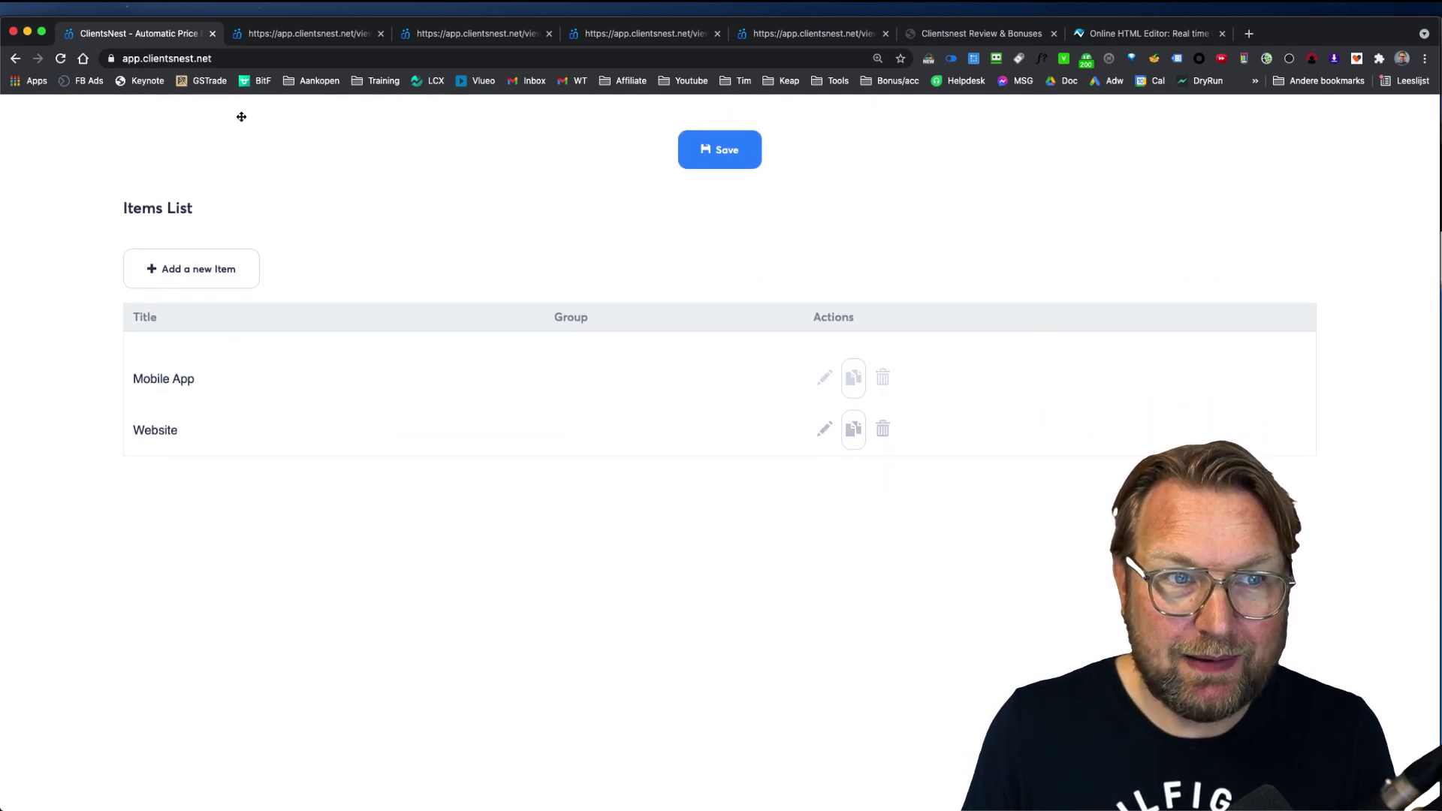
pyautogui.click(289, 34)
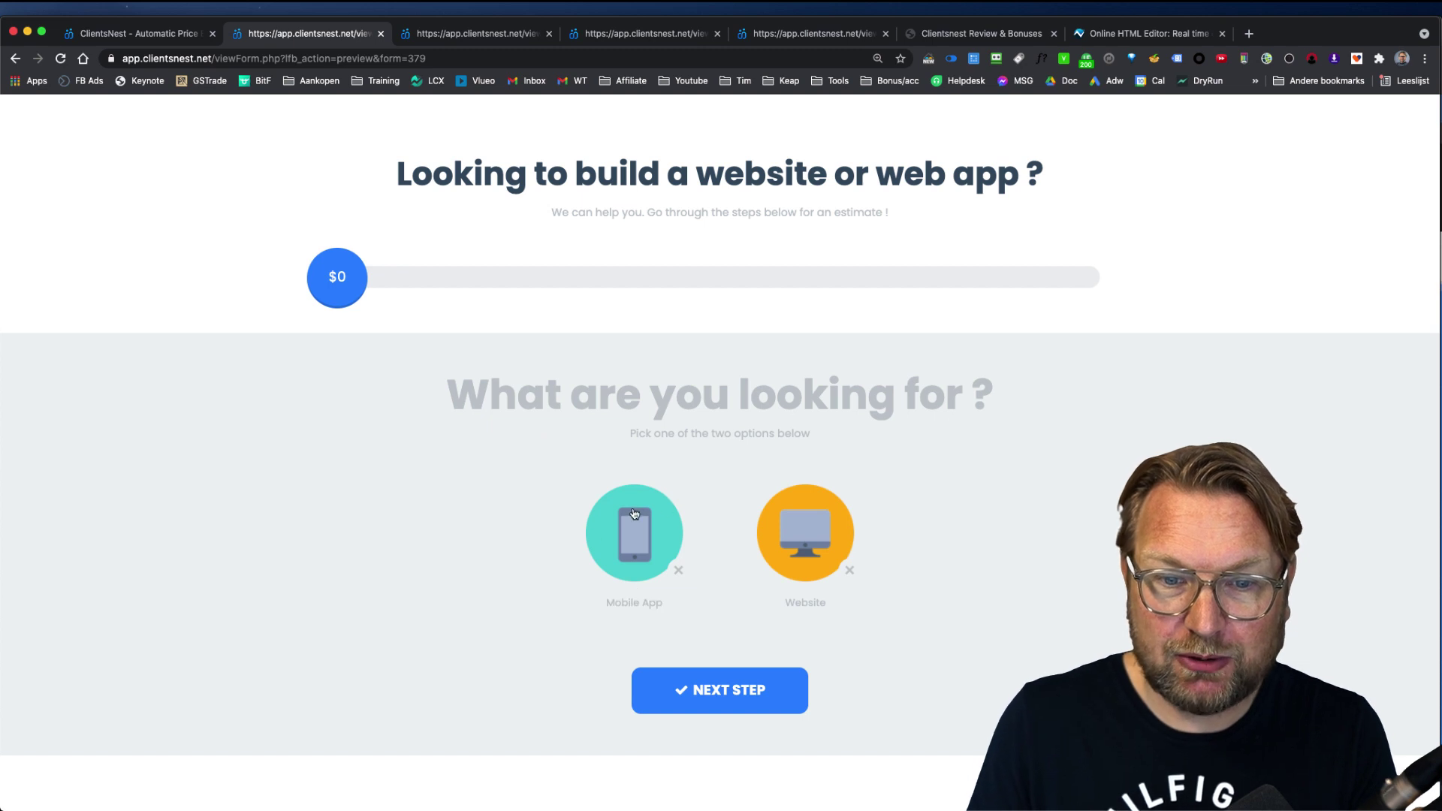
pyautogui.click(168, 35)
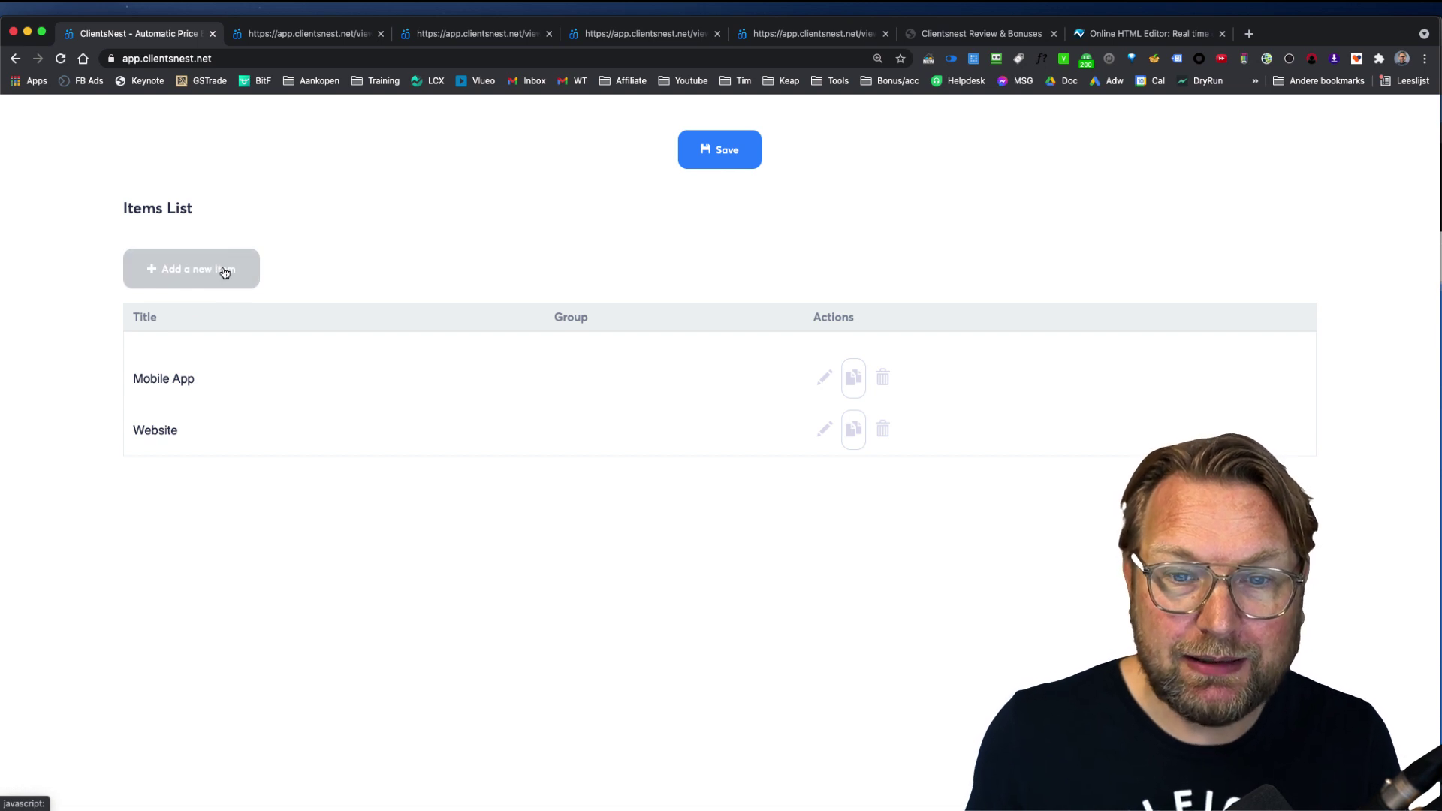
# Step: Open the Mobile App item and compare its title with the form preview
pyautogui.click(824, 379)
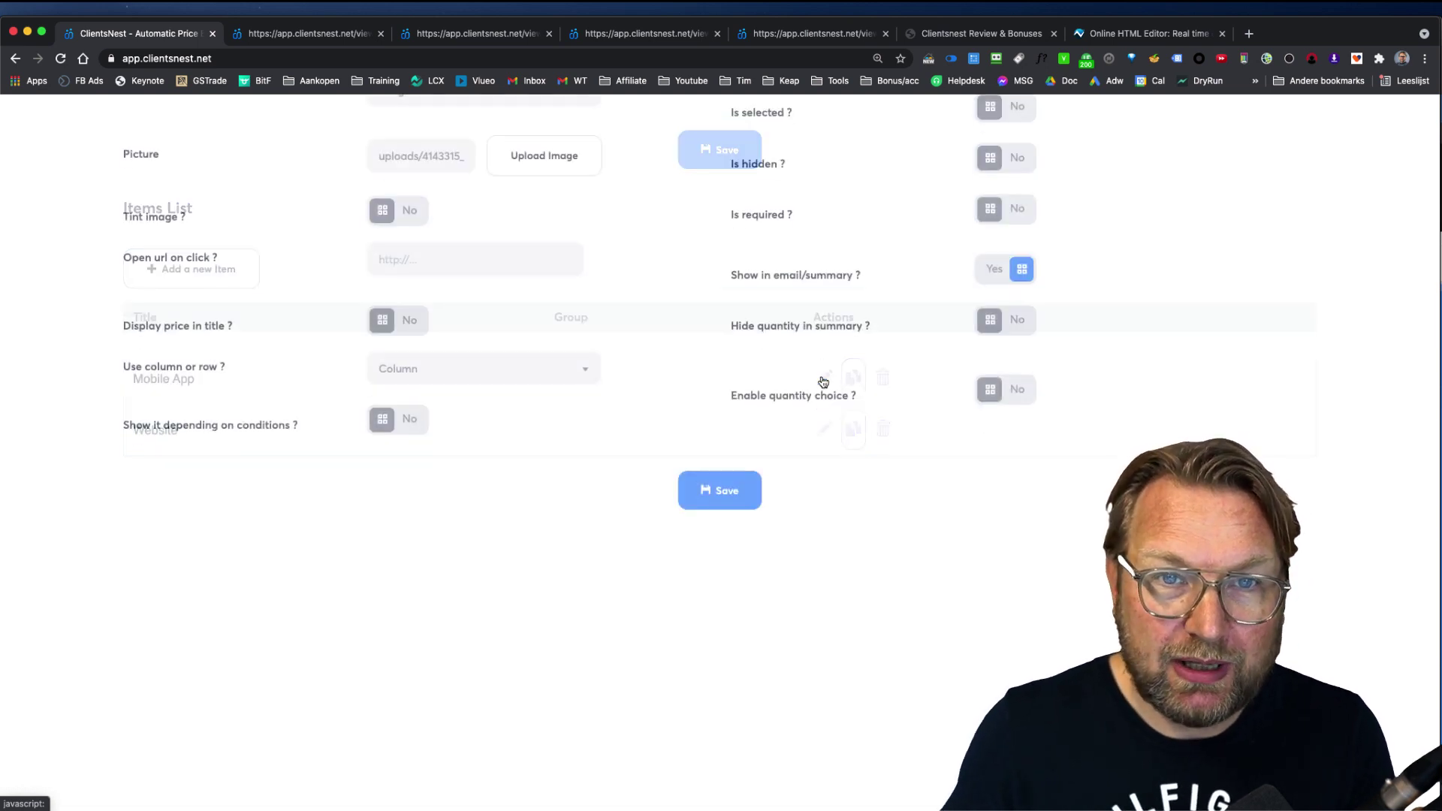
pyautogui.scroll(-2, 751, 462)
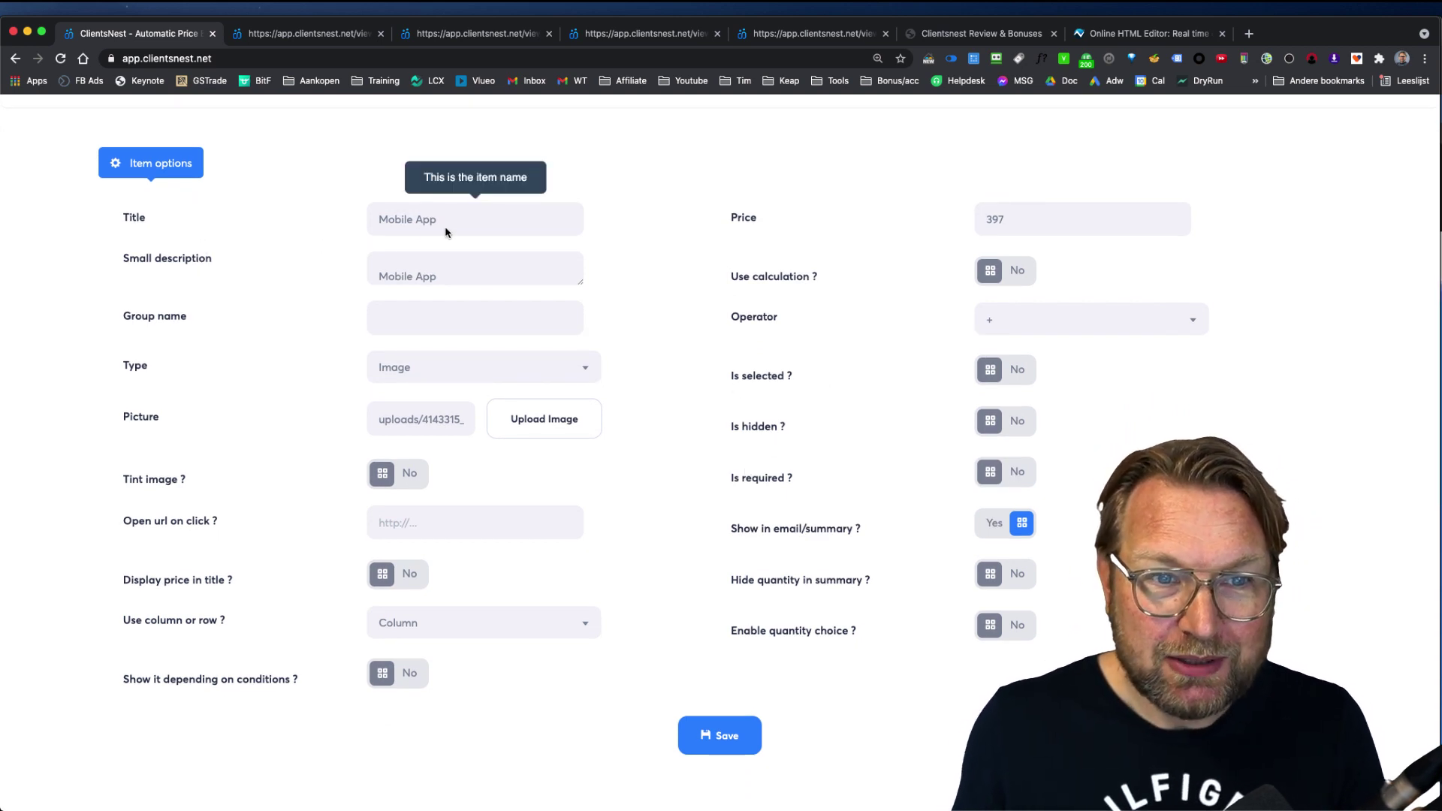
pyautogui.moveTo(444, 225); pyautogui.dragTo(375, 222)
pyautogui.click(308, 33)
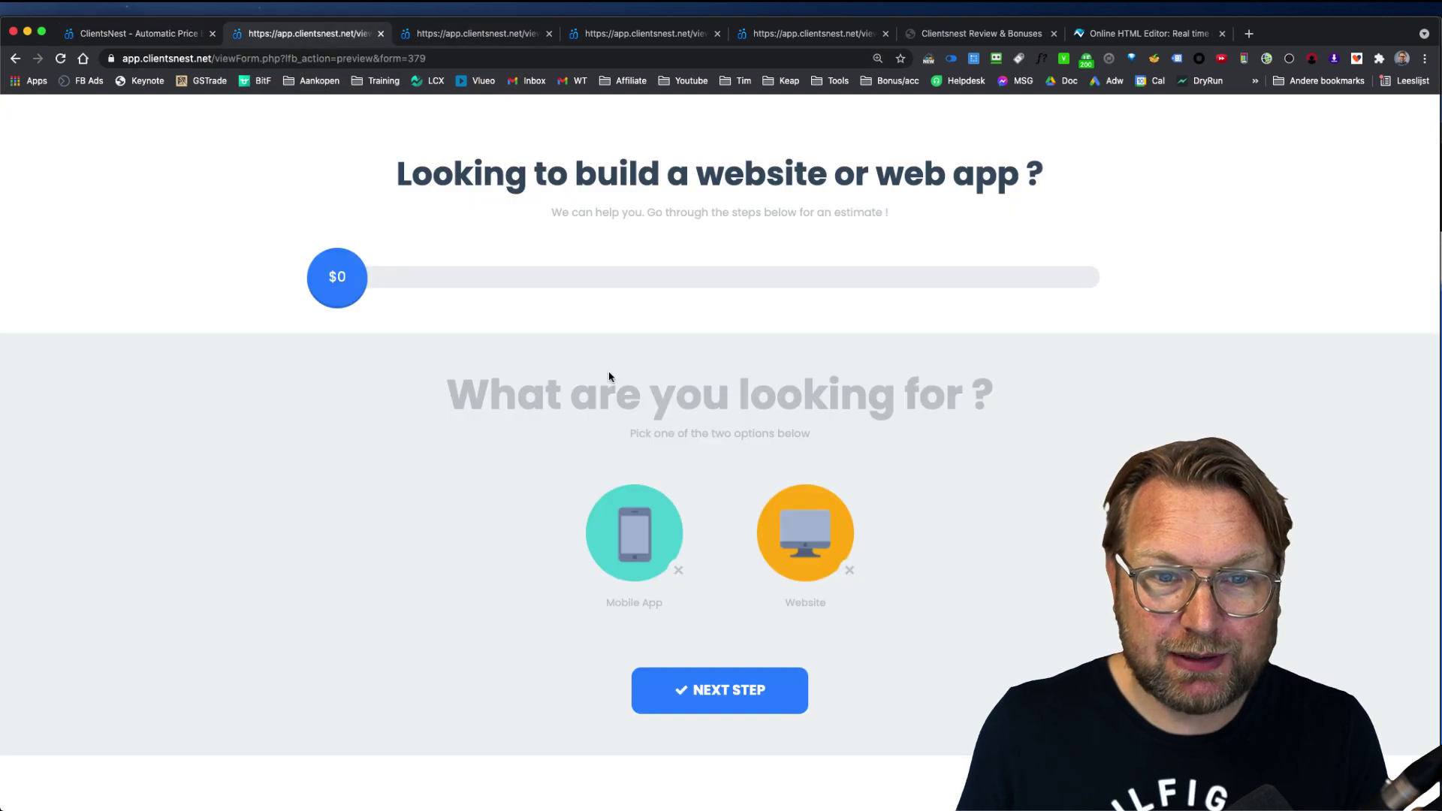
pyautogui.click(176, 33)
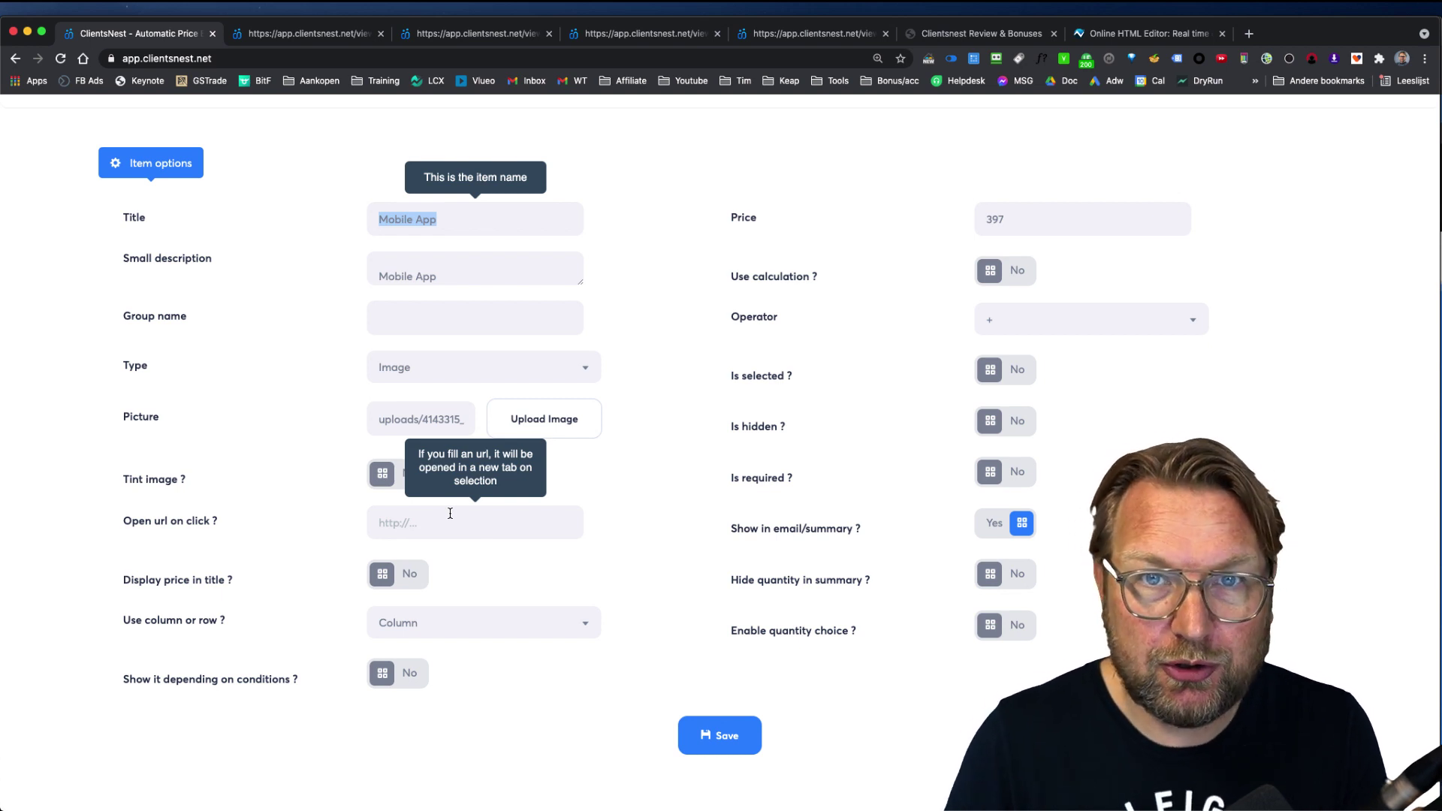
# Step: Choose Mobile App in the preview to confirm the $397 estimate, then view the item types
pyautogui.scroll(-1, 450, 514)
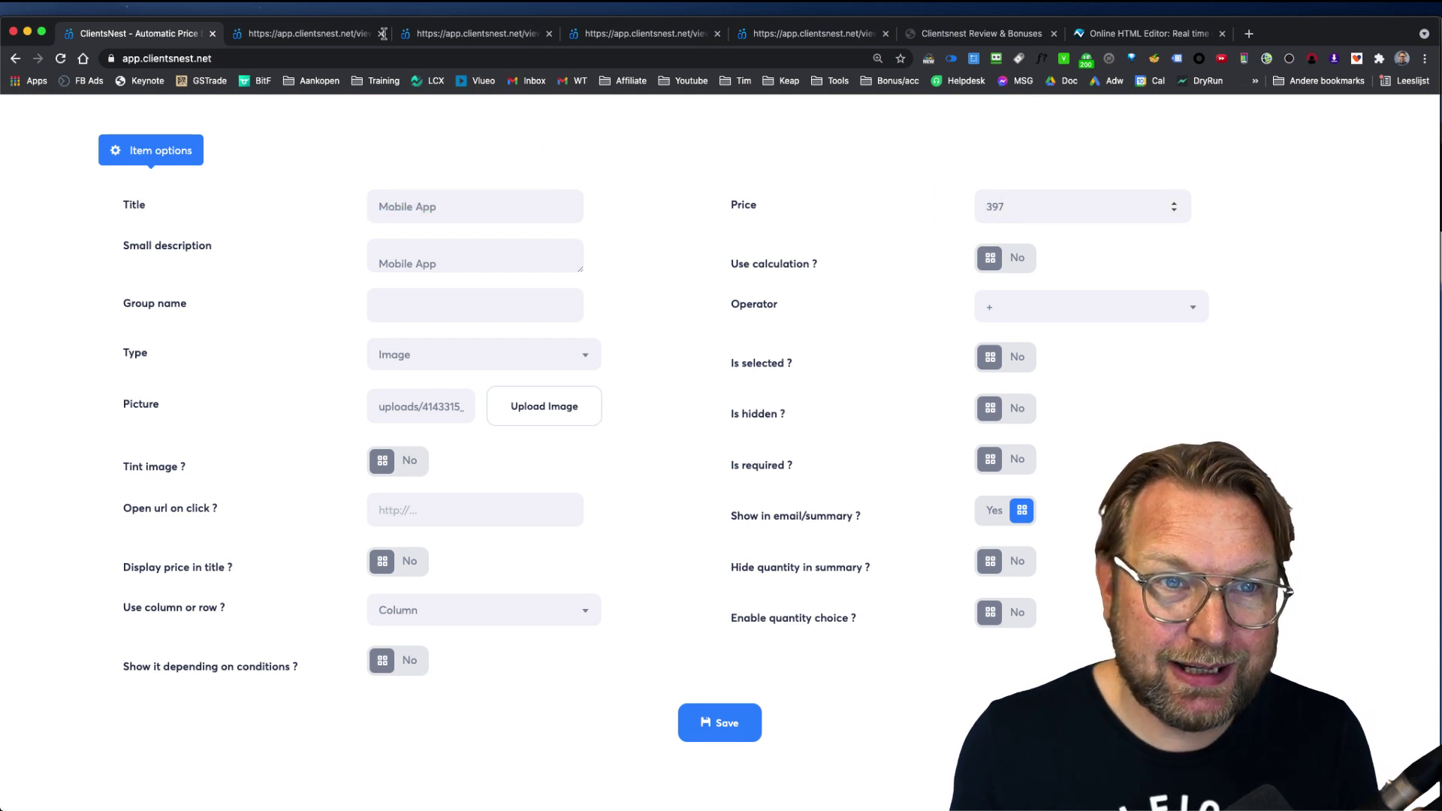
pyautogui.click(331, 33)
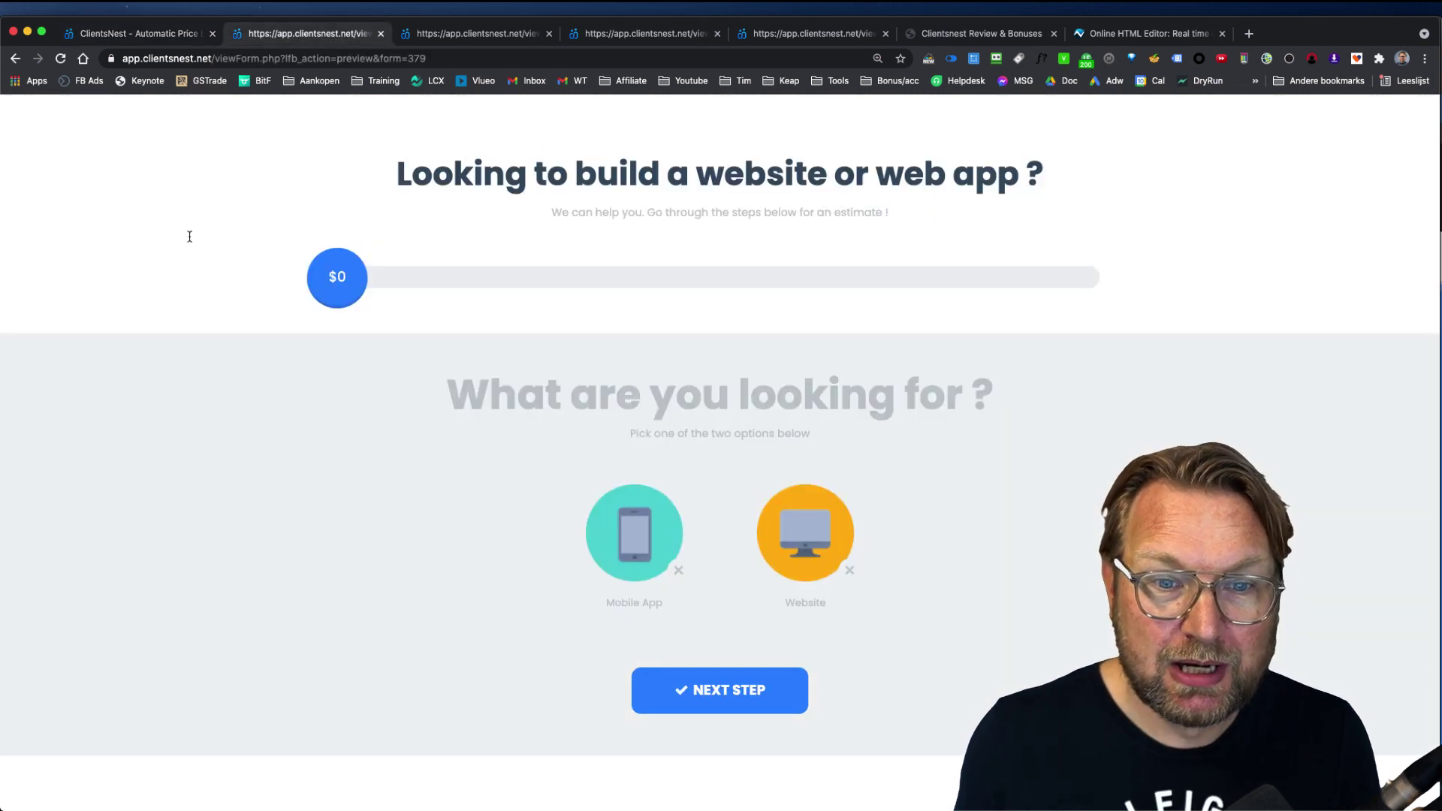
pyautogui.click(648, 536)
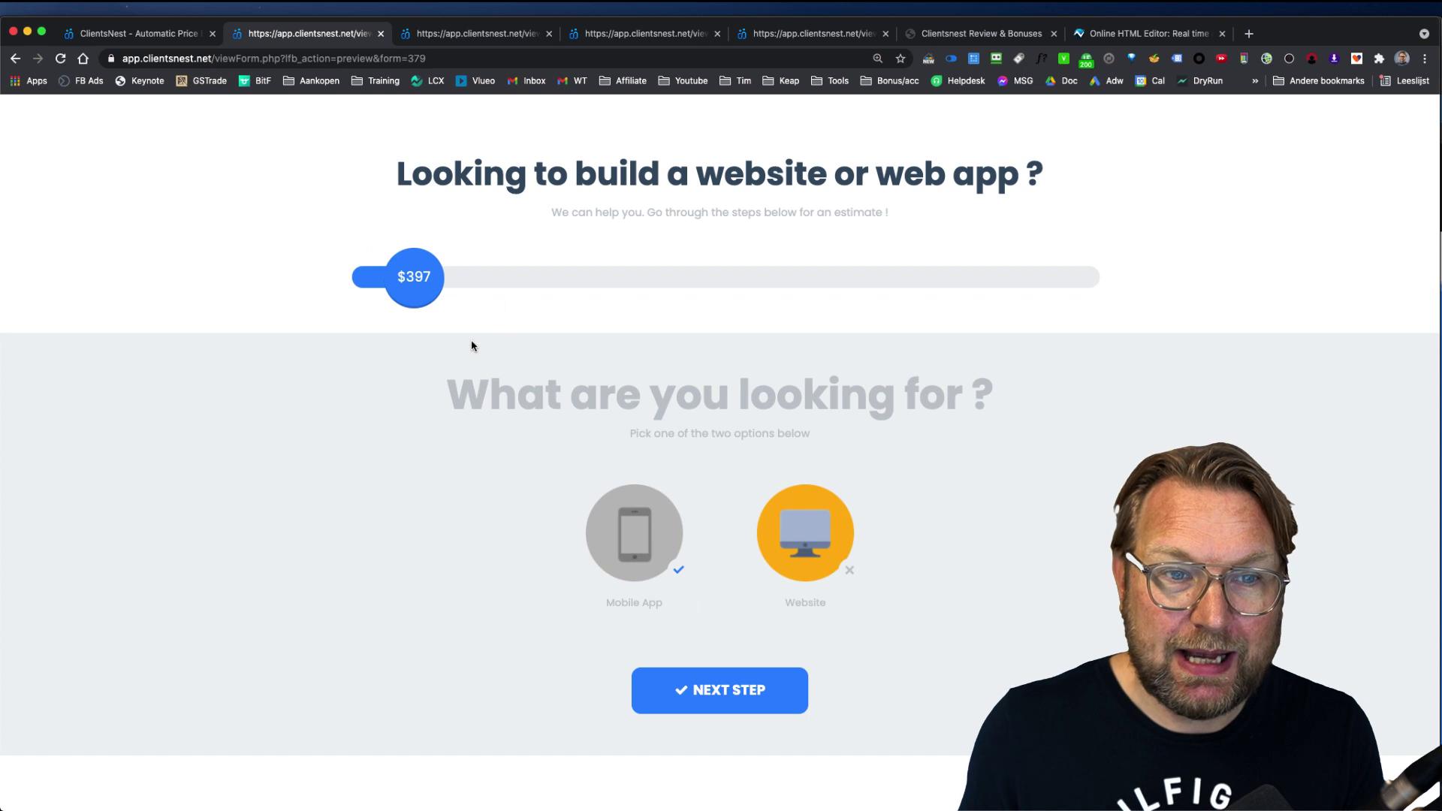
pyautogui.click(143, 33)
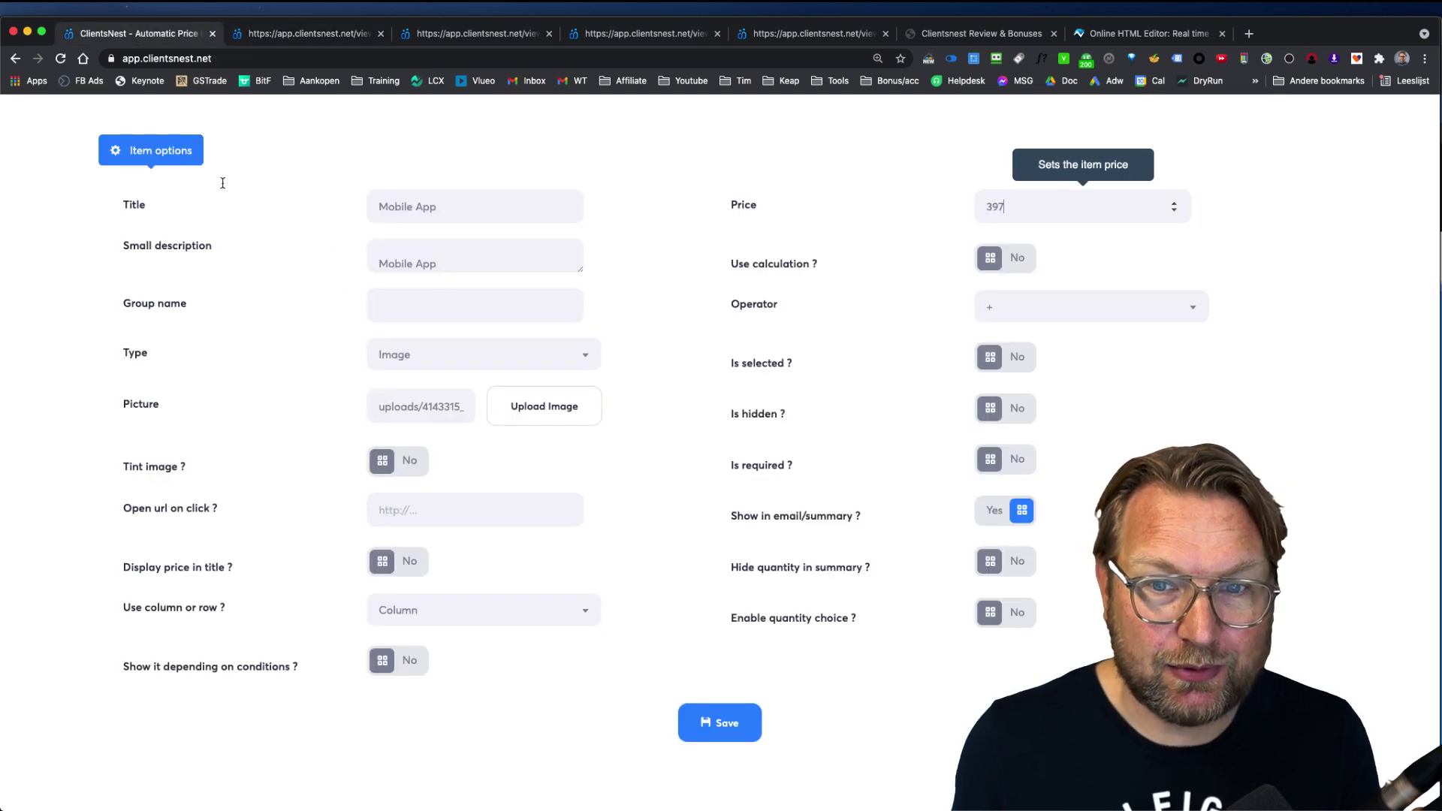
pyautogui.click(308, 33)
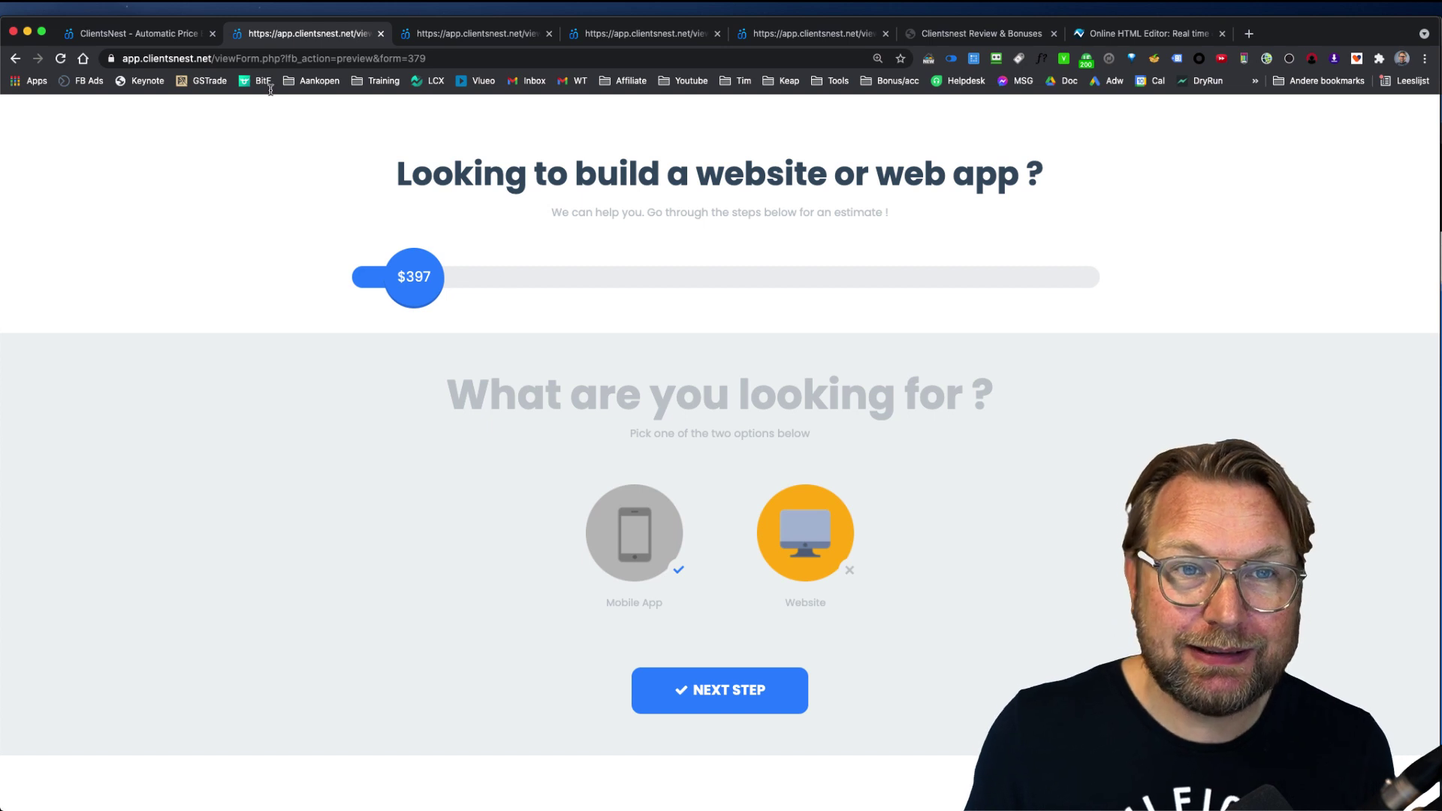
pyautogui.click(172, 36)
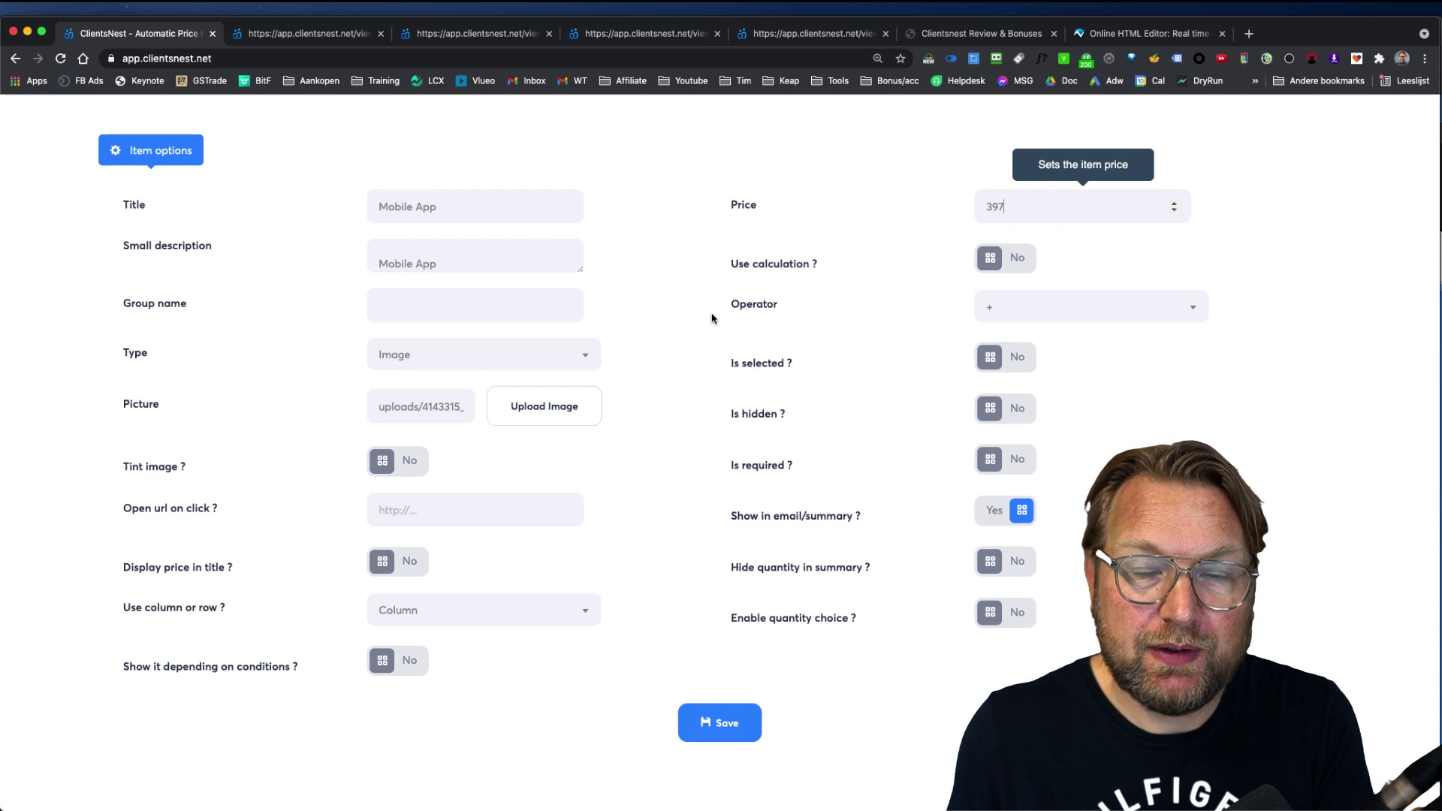
pyautogui.click(494, 356)
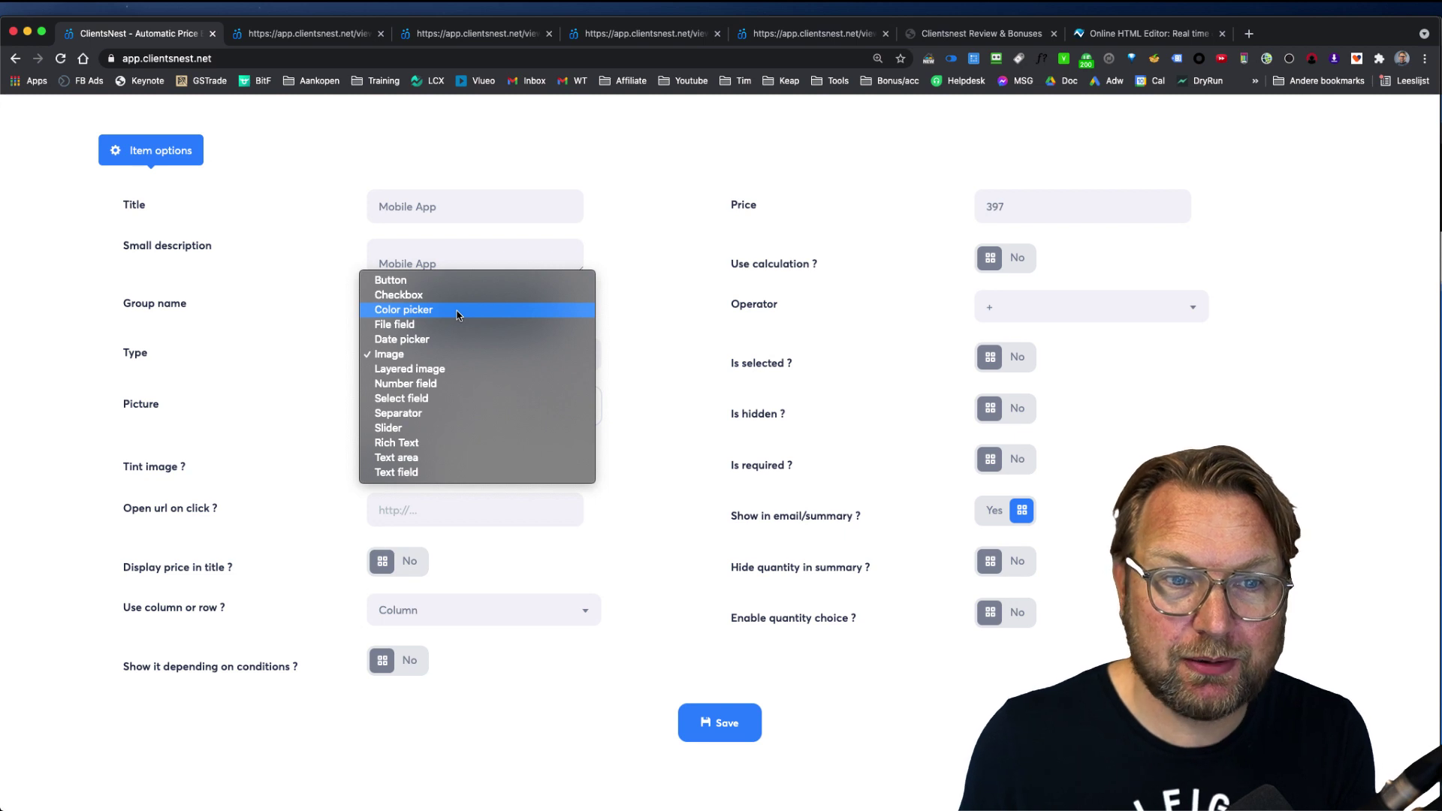
# Step: Change the Mobile App item to a Color picker, save it, and reload the preview
pyautogui.click(457, 310)
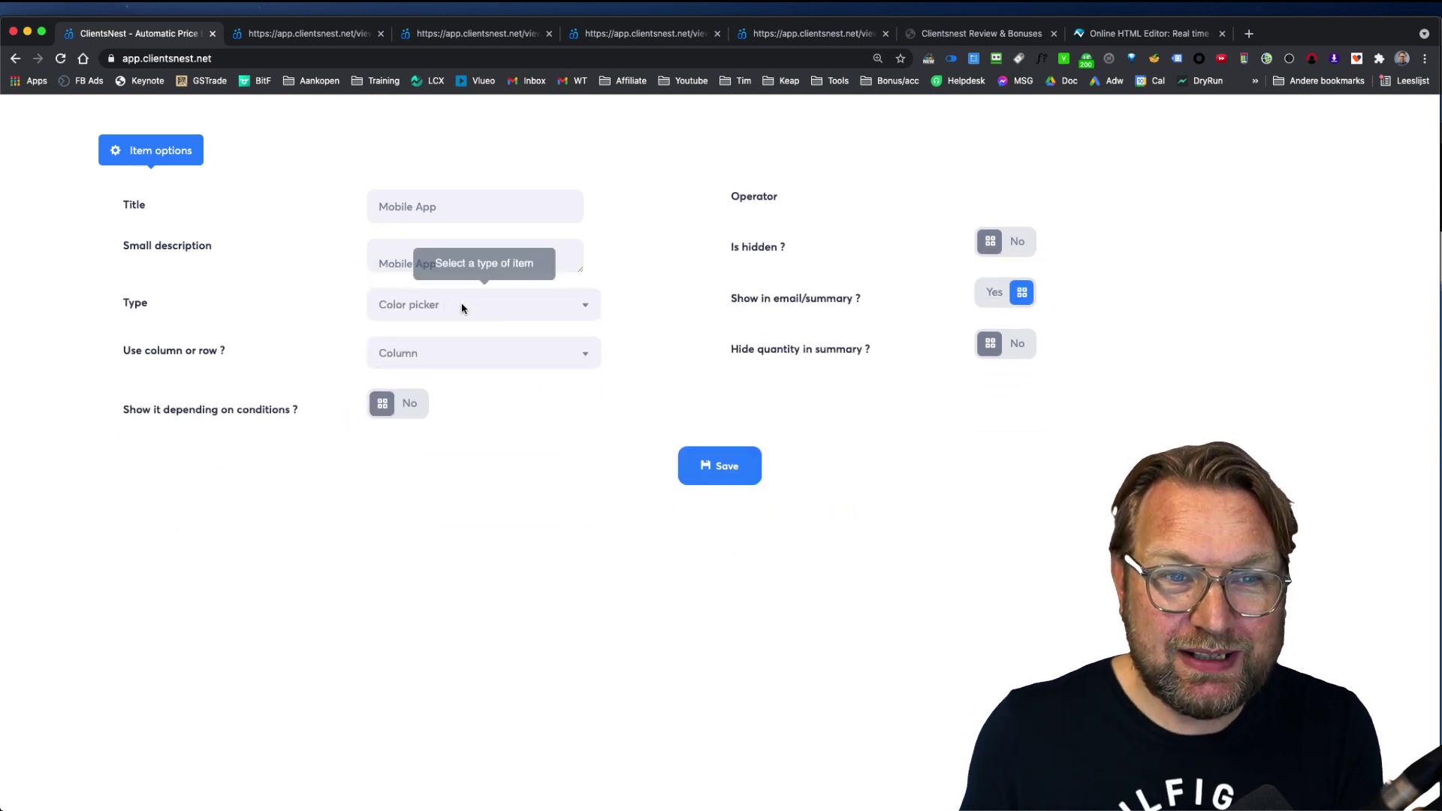
pyautogui.click(720, 466)
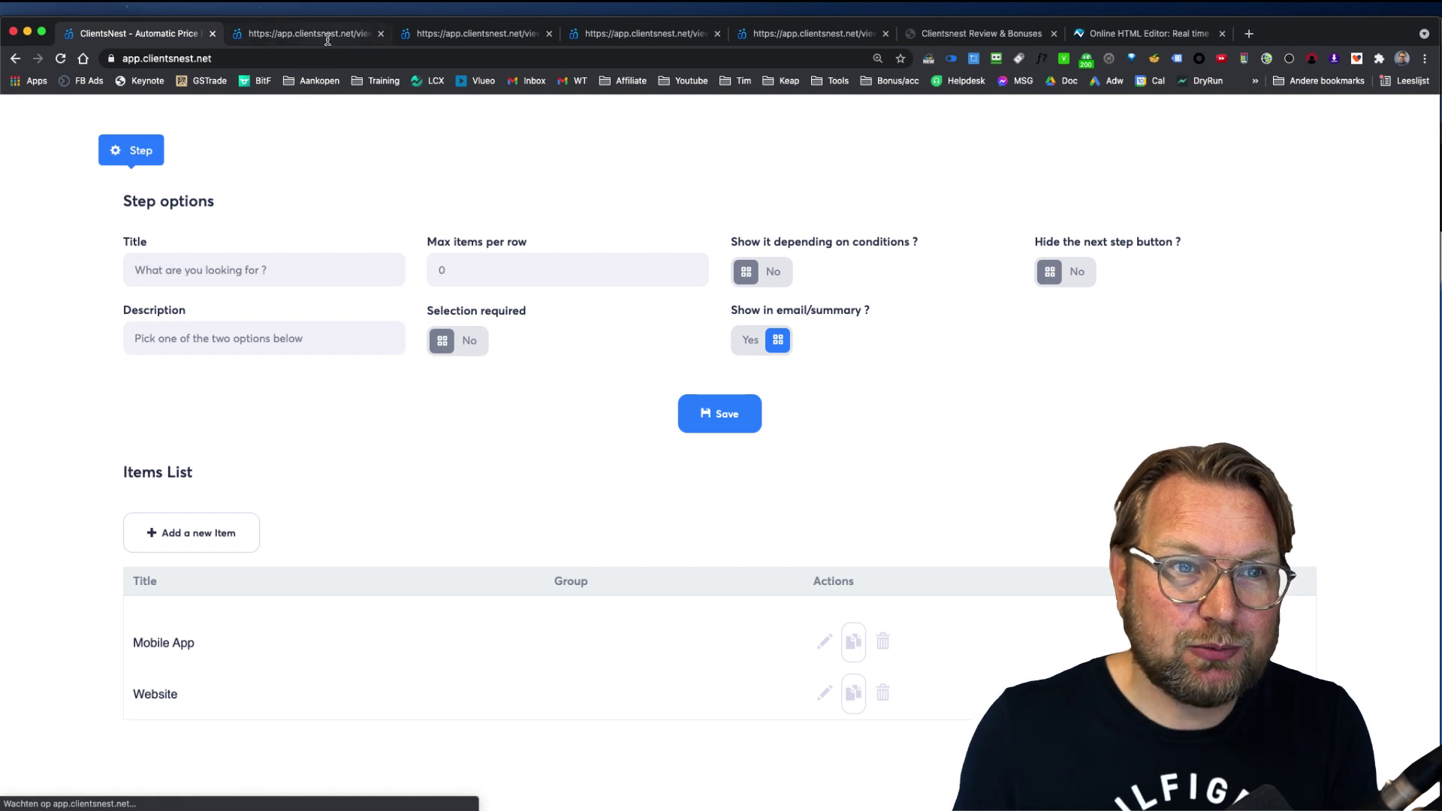
pyautogui.click(329, 35)
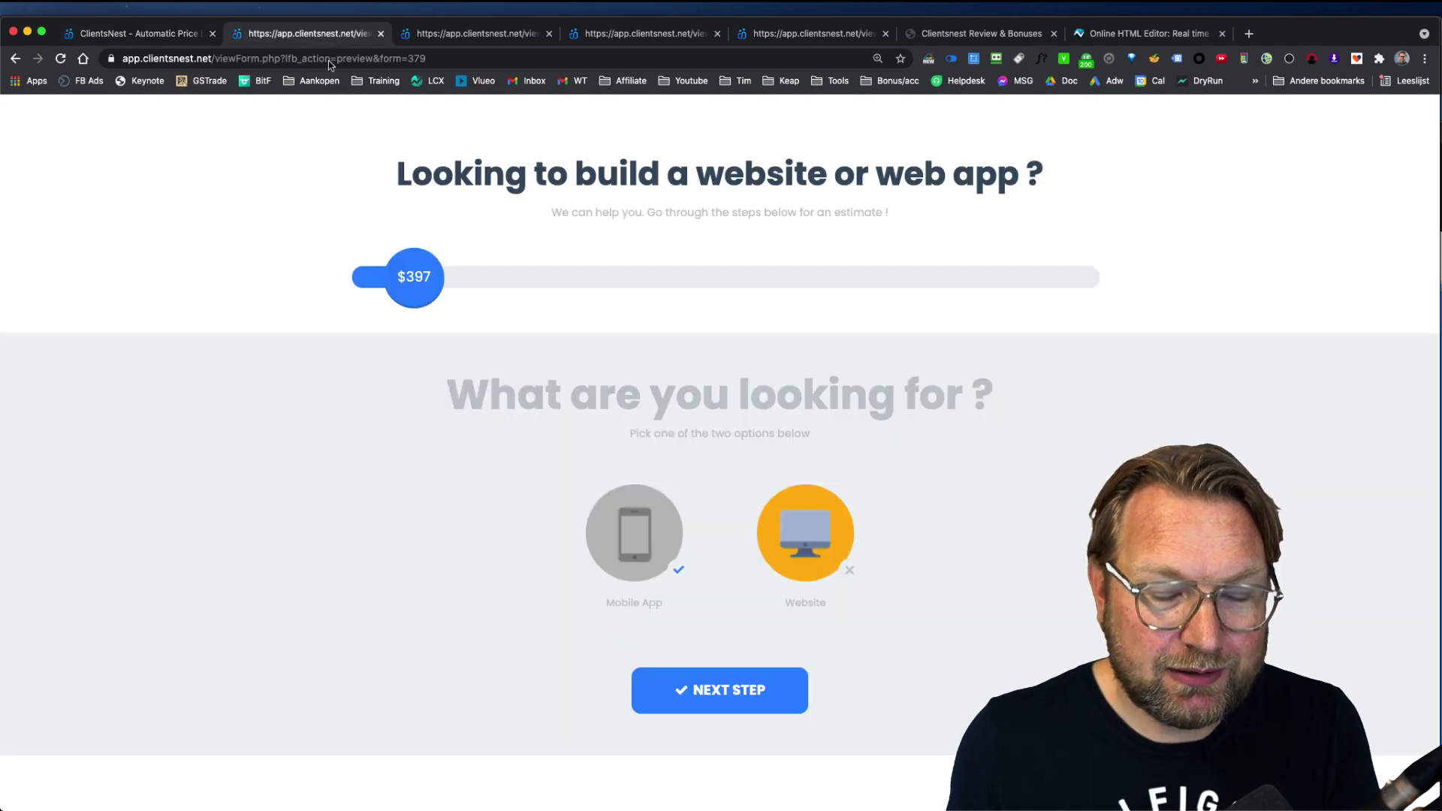
pyautogui.press('super+r')
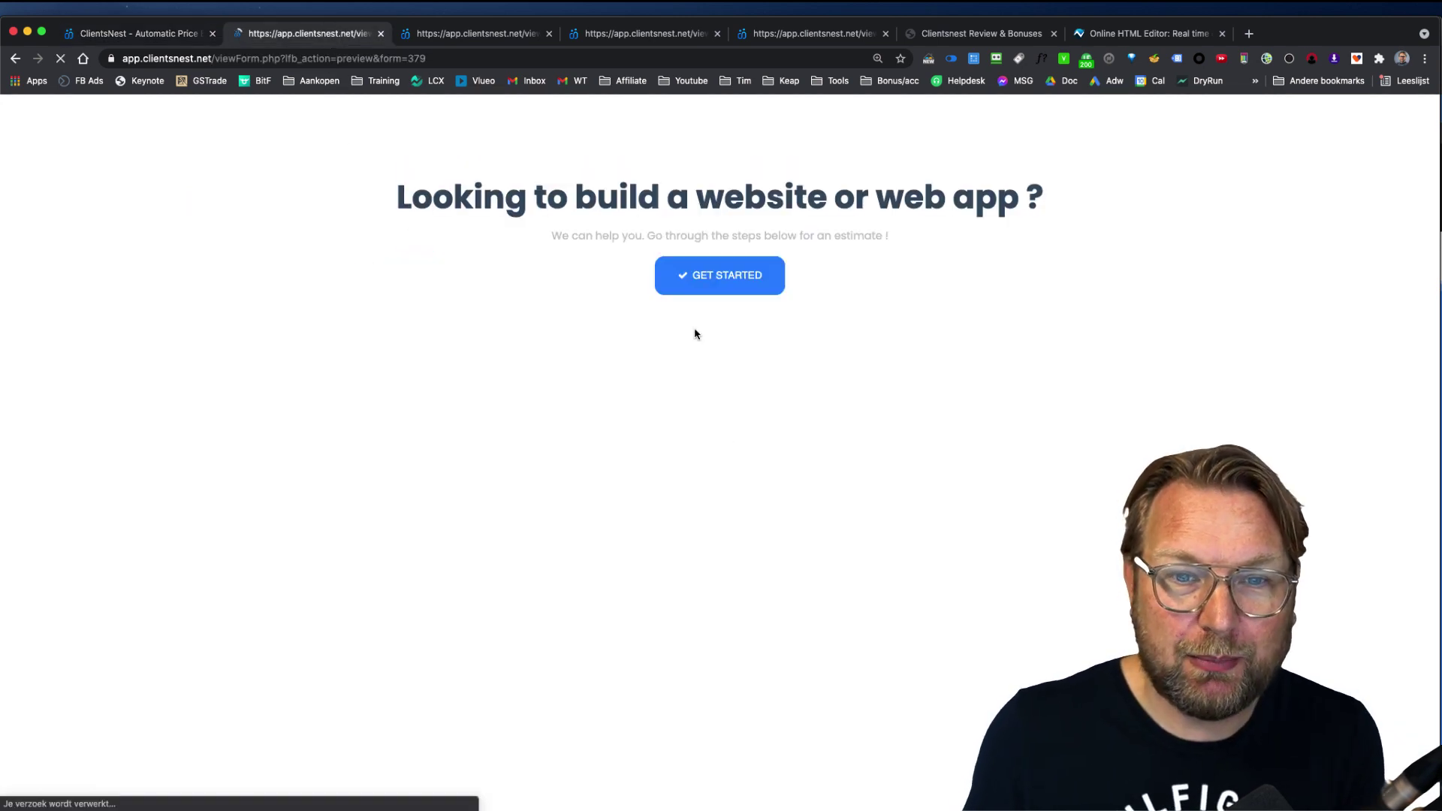
# Step: Start the reloaded form and pick pink #f5007a in the Mobile App colour picker
pyautogui.click(746, 276)
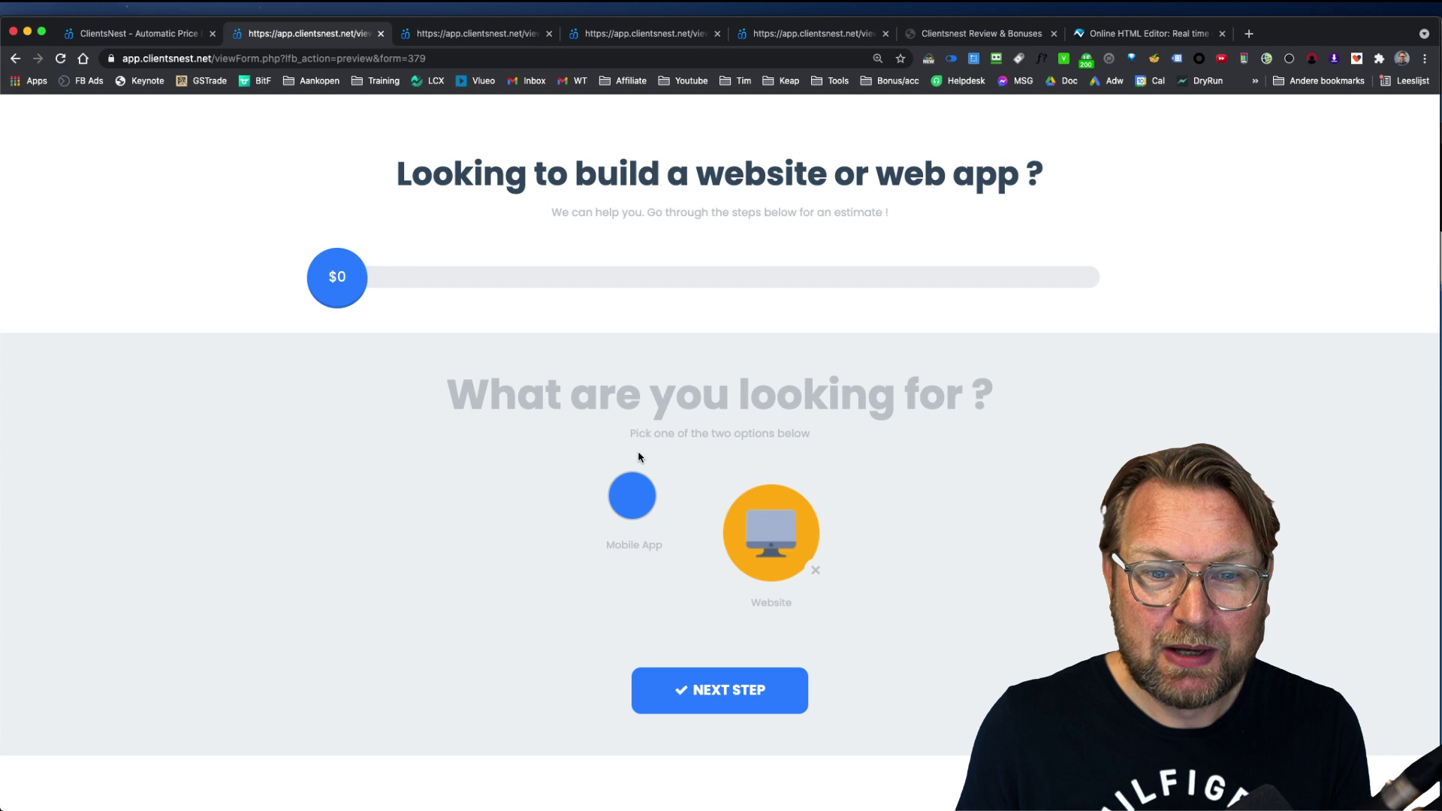
pyautogui.click(635, 491)
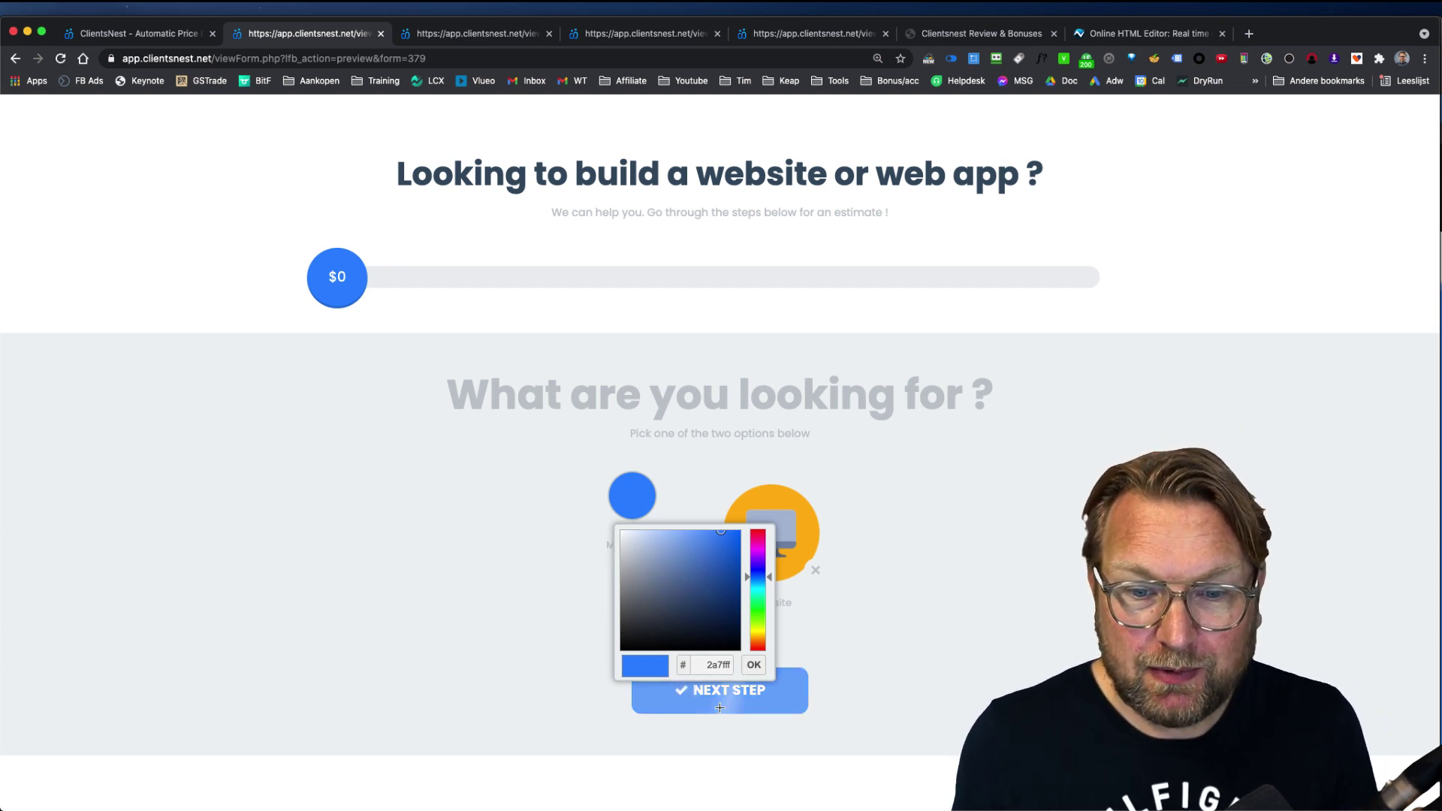
pyautogui.moveTo(737, 554)
pyautogui.mouseDown()
pyautogui.moveTo(757, 539)
pyautogui.moveTo(741, 535)
pyautogui.mouseUp()
pyautogui.click(567, 519)
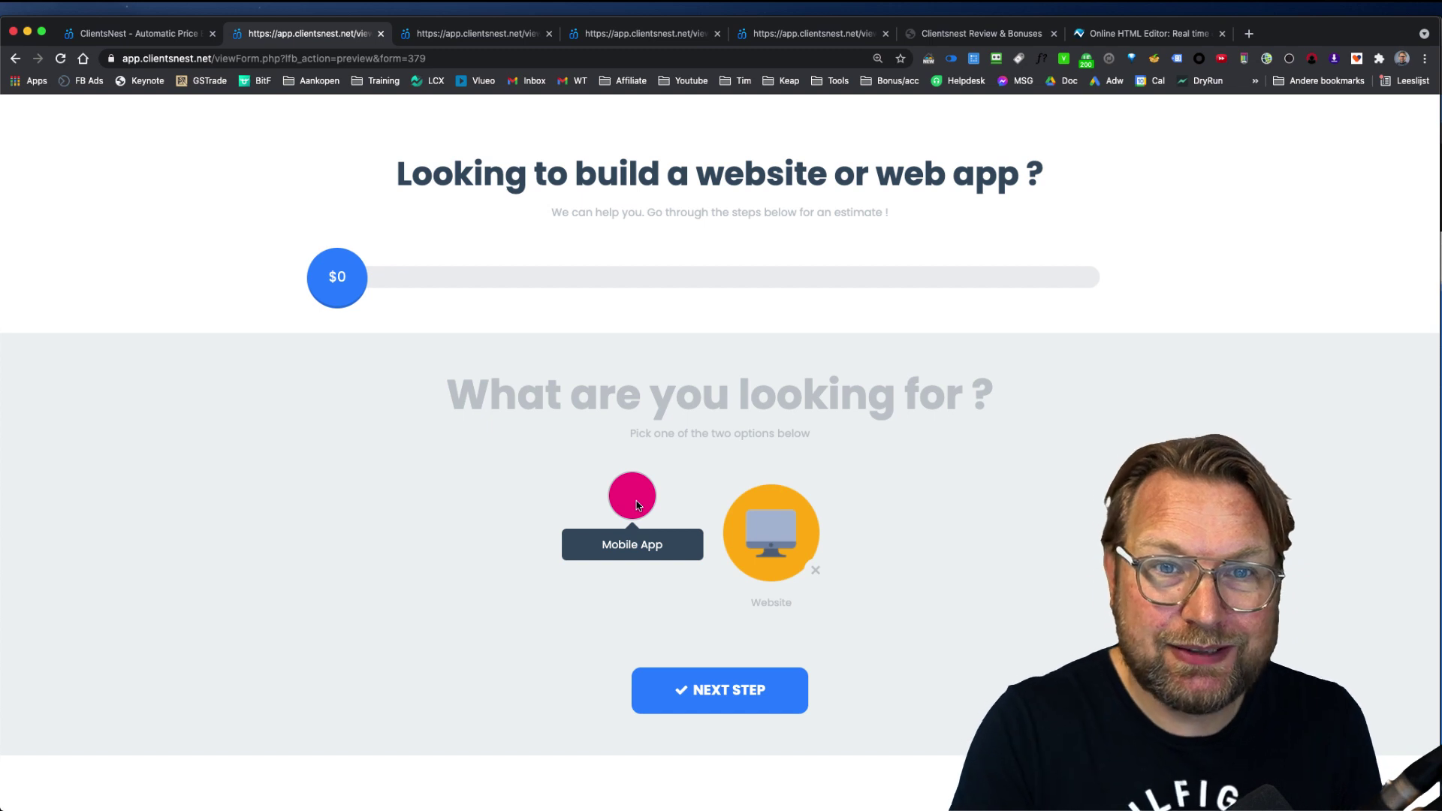
pyautogui.click(161, 37)
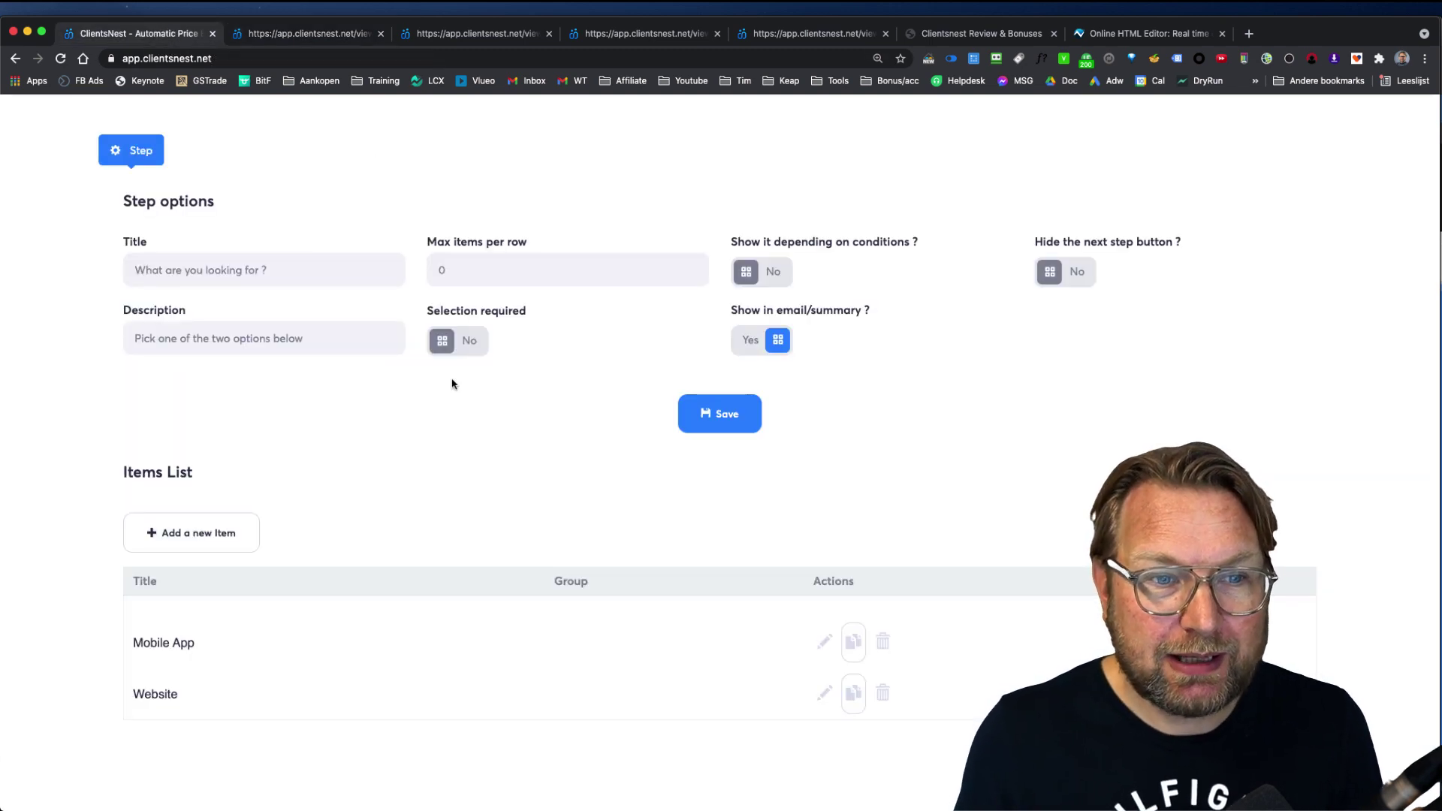
# Step: Change the Mobile App item's type to File field
pyautogui.click(824, 641)
pyautogui.click(410, 385)
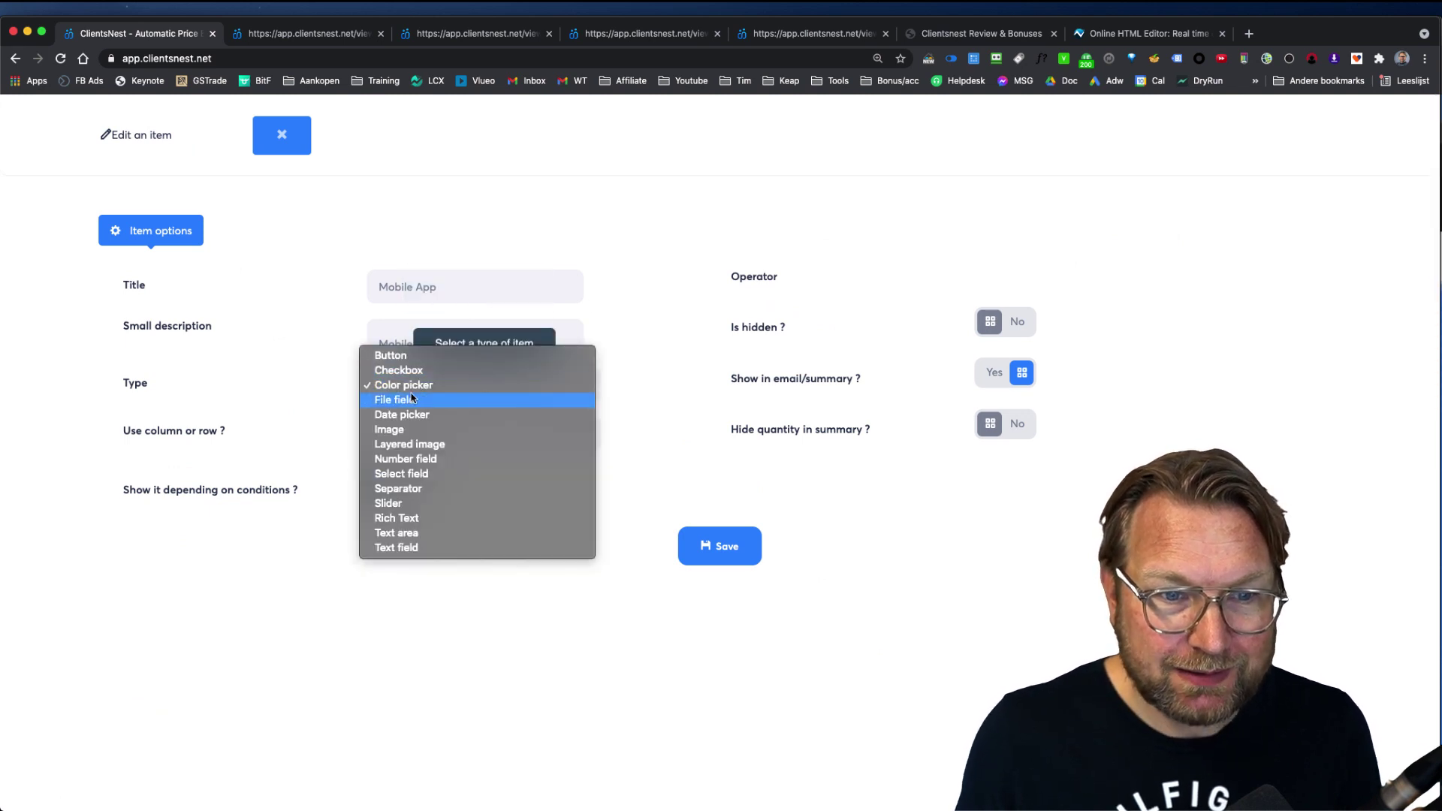
pyautogui.click(406, 400)
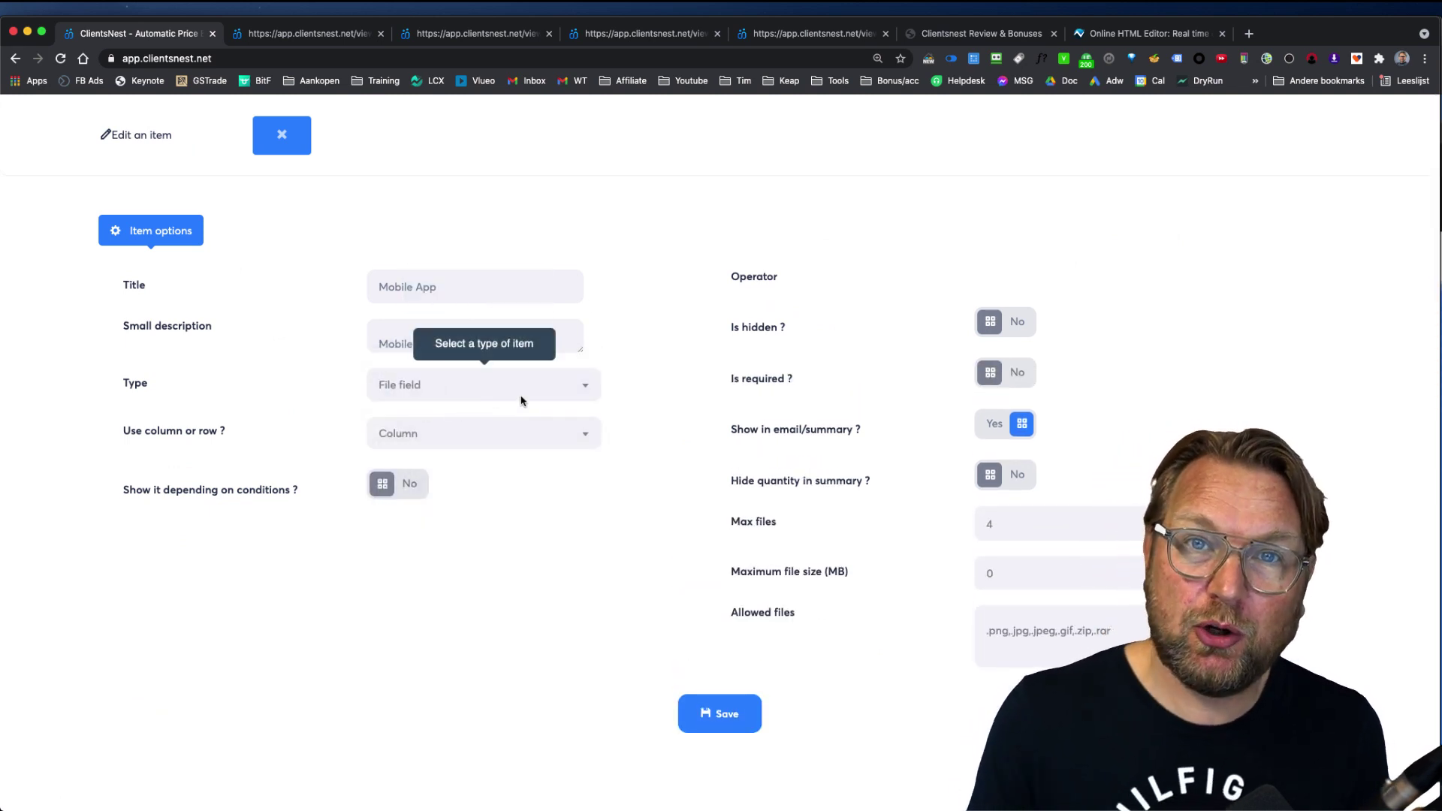
pyautogui.click(521, 398)
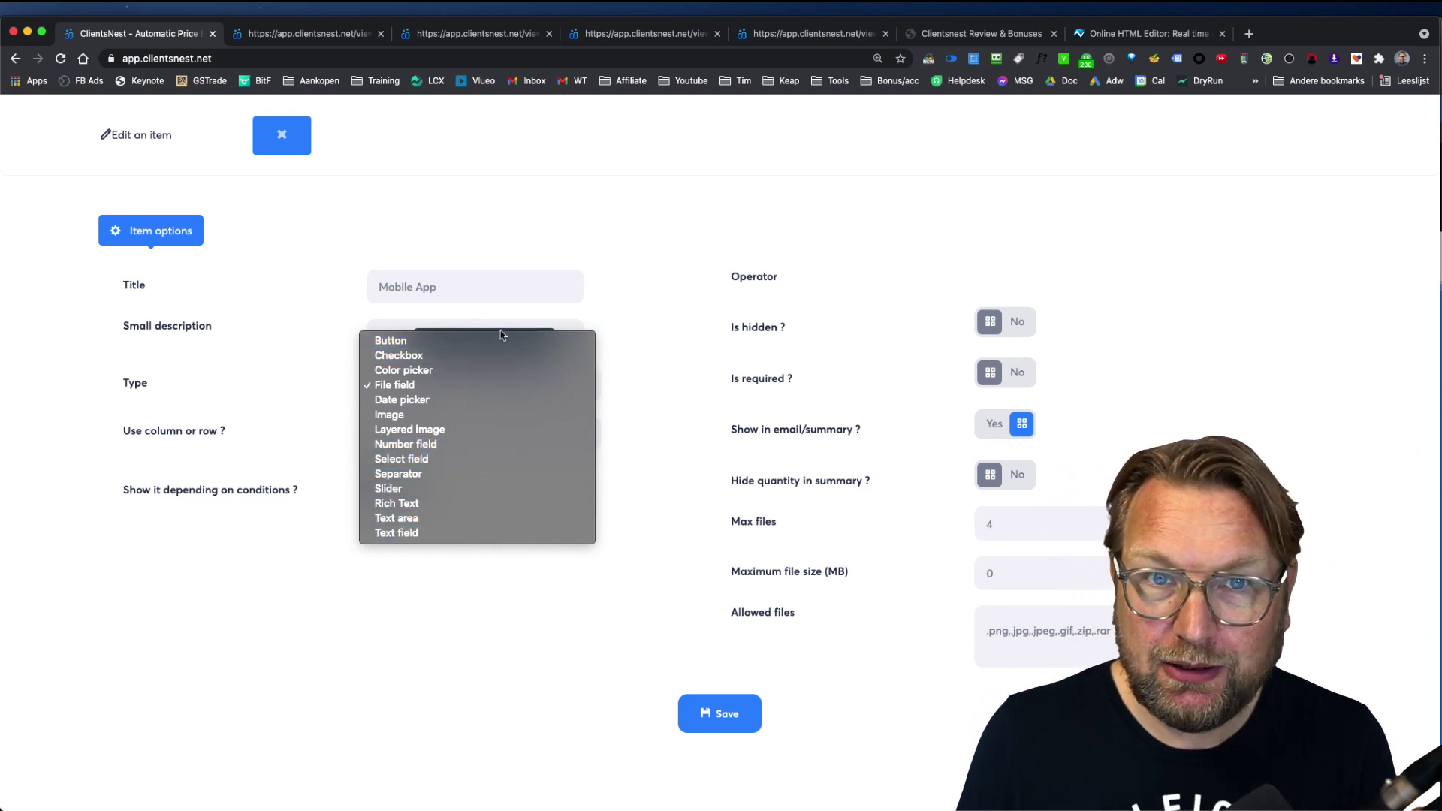
pyautogui.click(639, 304)
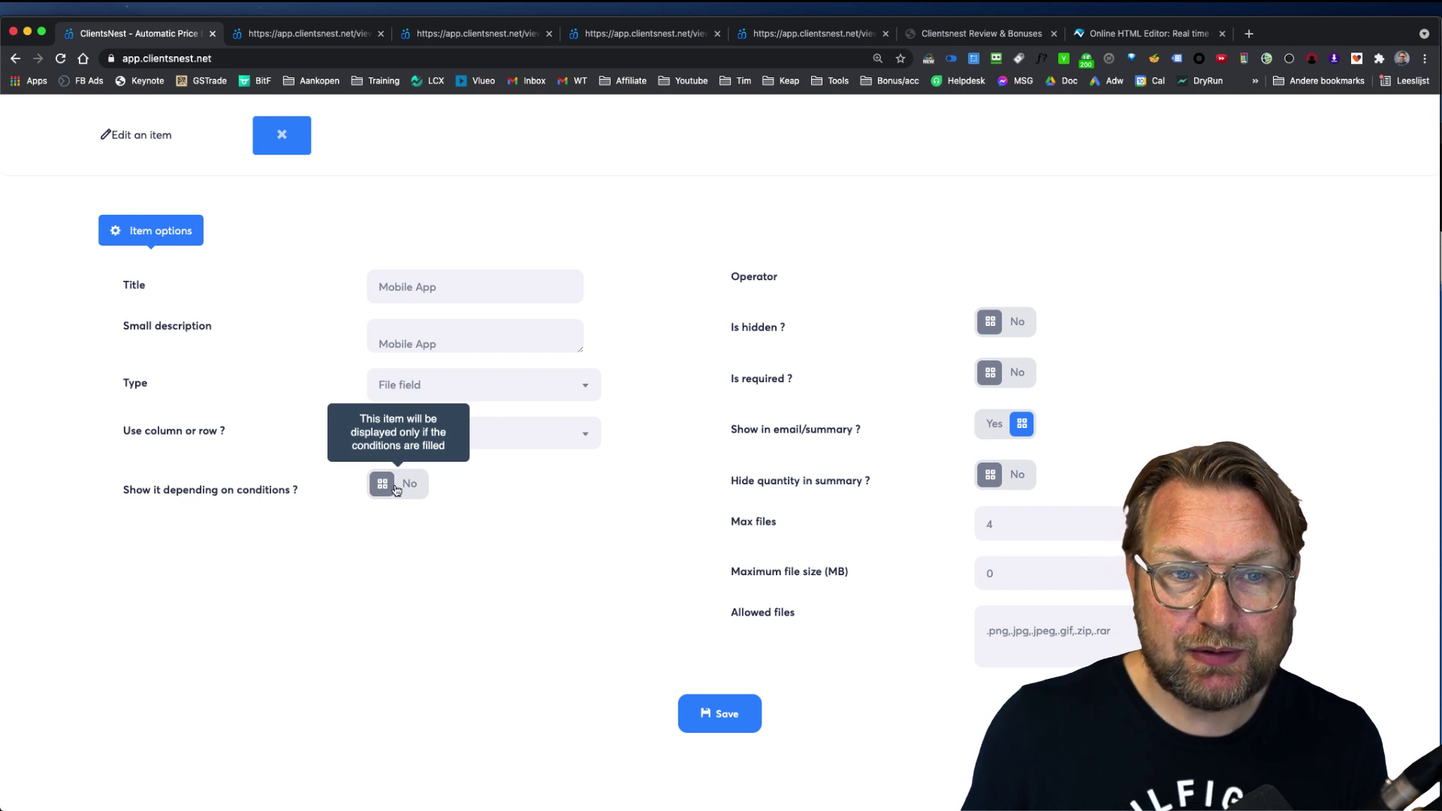
# Step: In the preview, choose Website ($97) and advance to Select Features
pyautogui.click(356, 39)
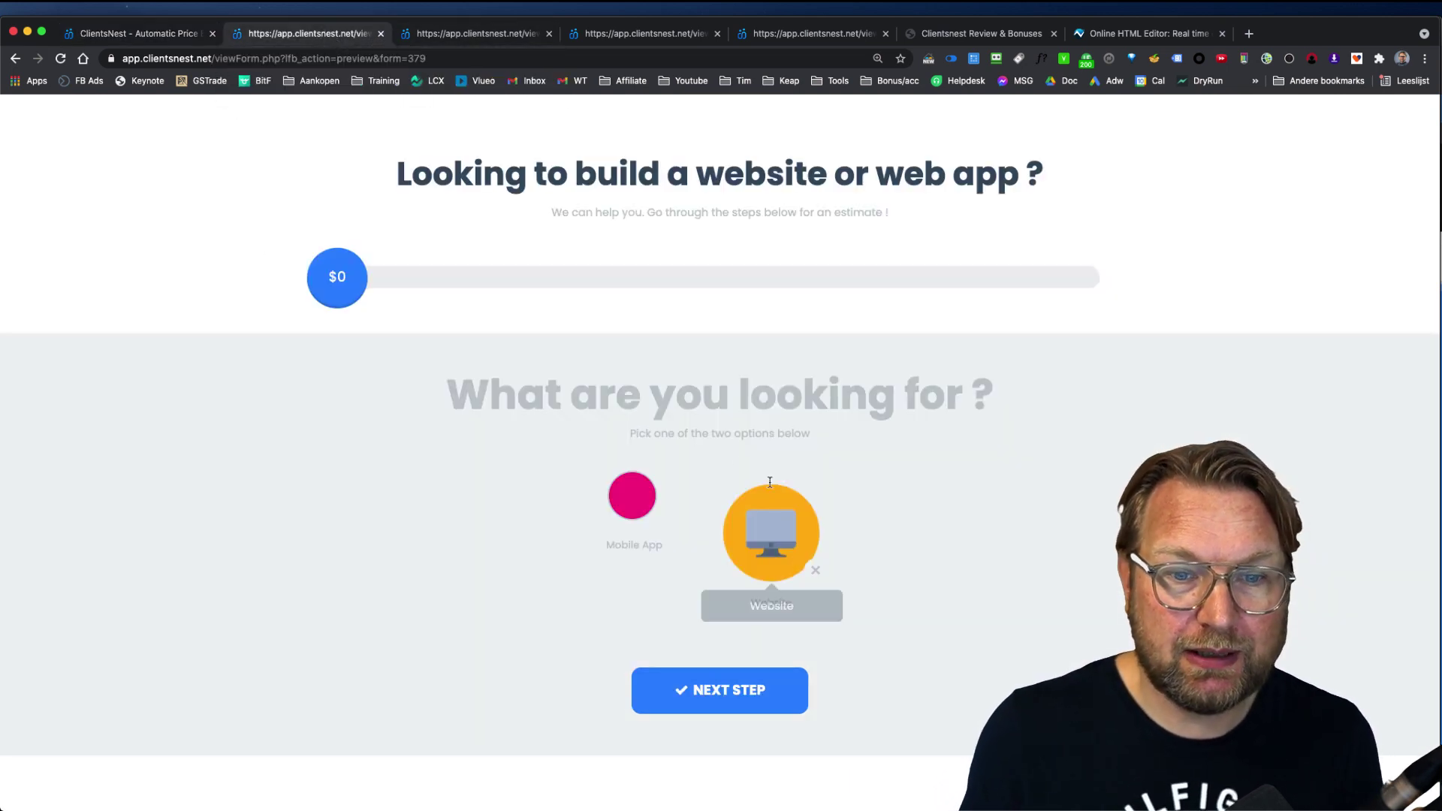
pyautogui.click(767, 542)
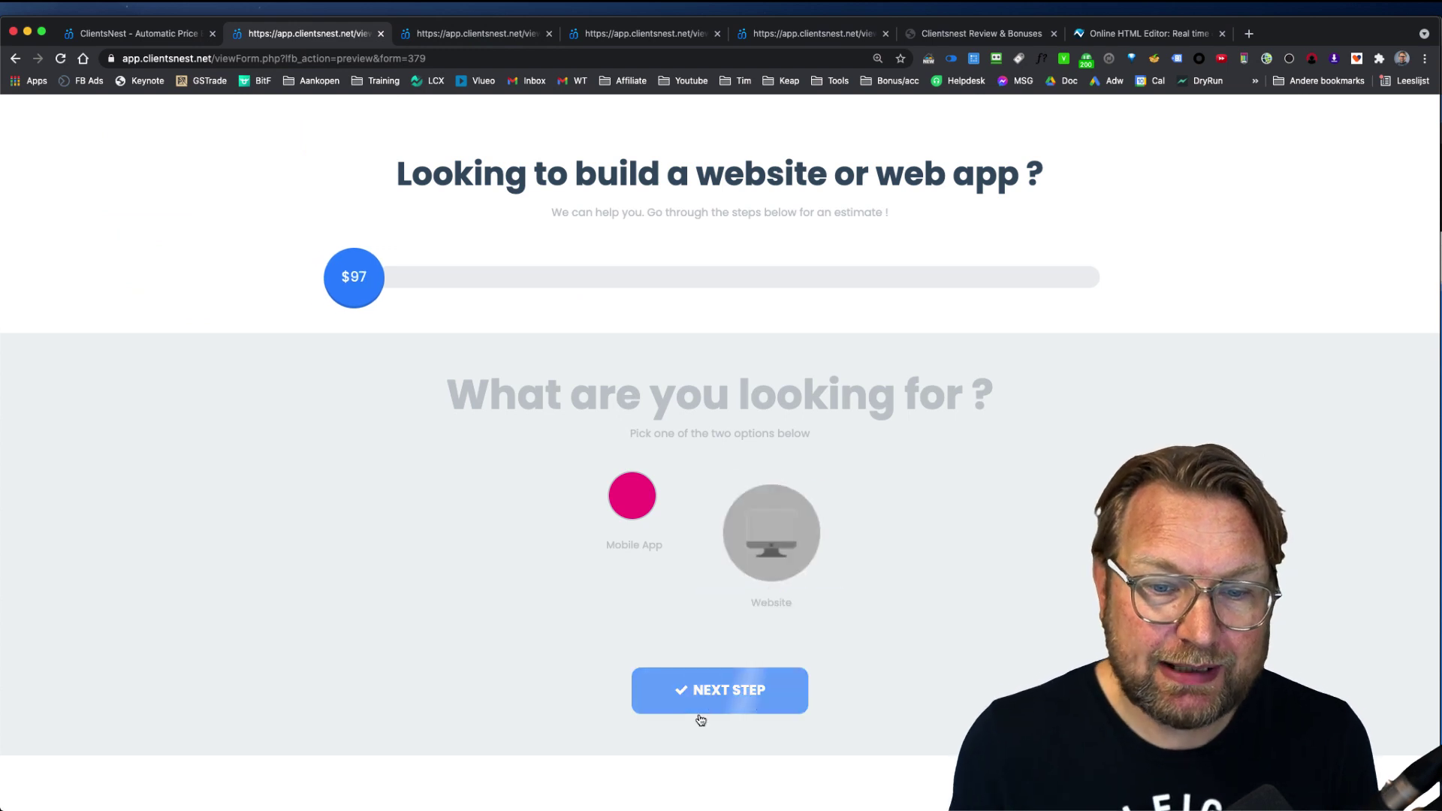
pyautogui.click(715, 700)
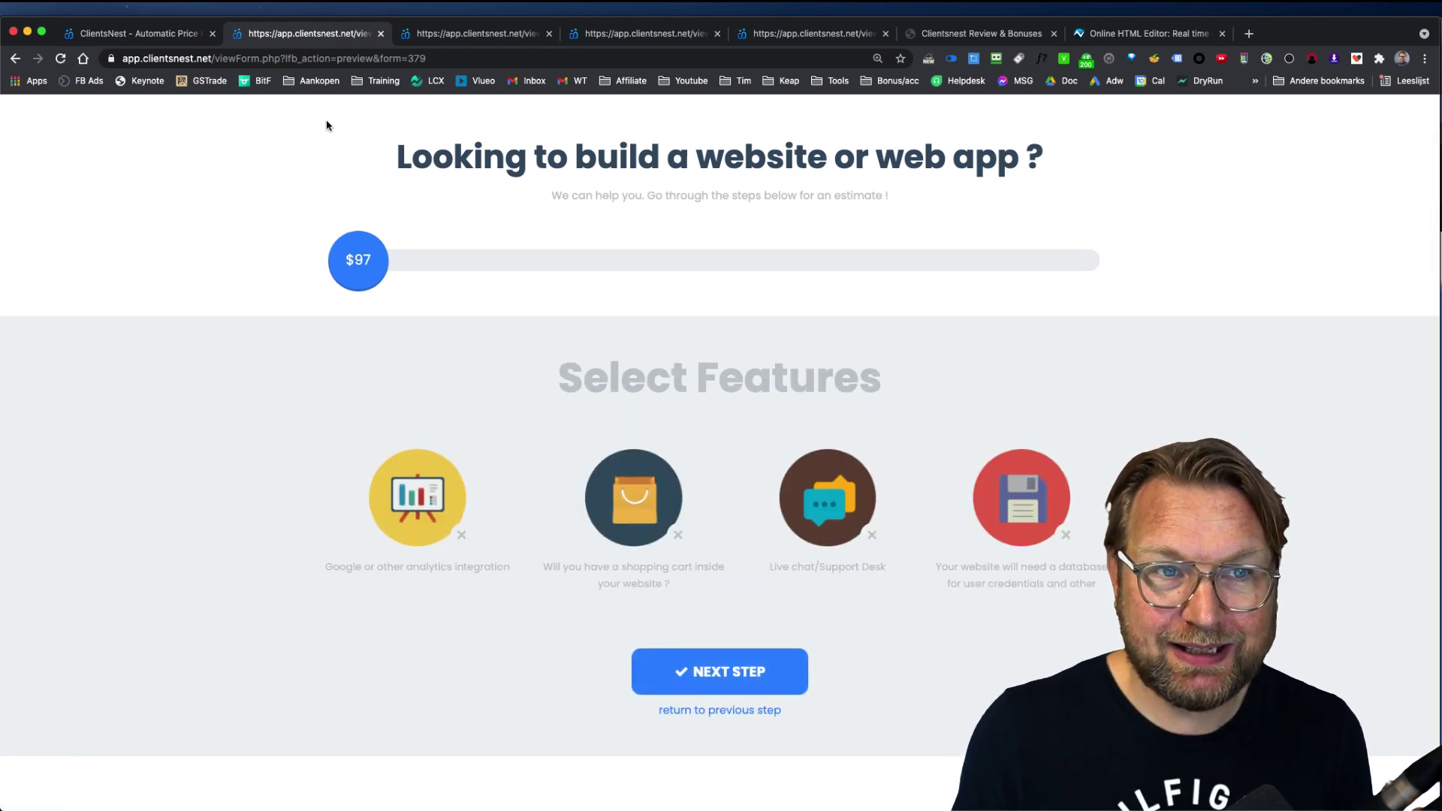
pyautogui.click(162, 33)
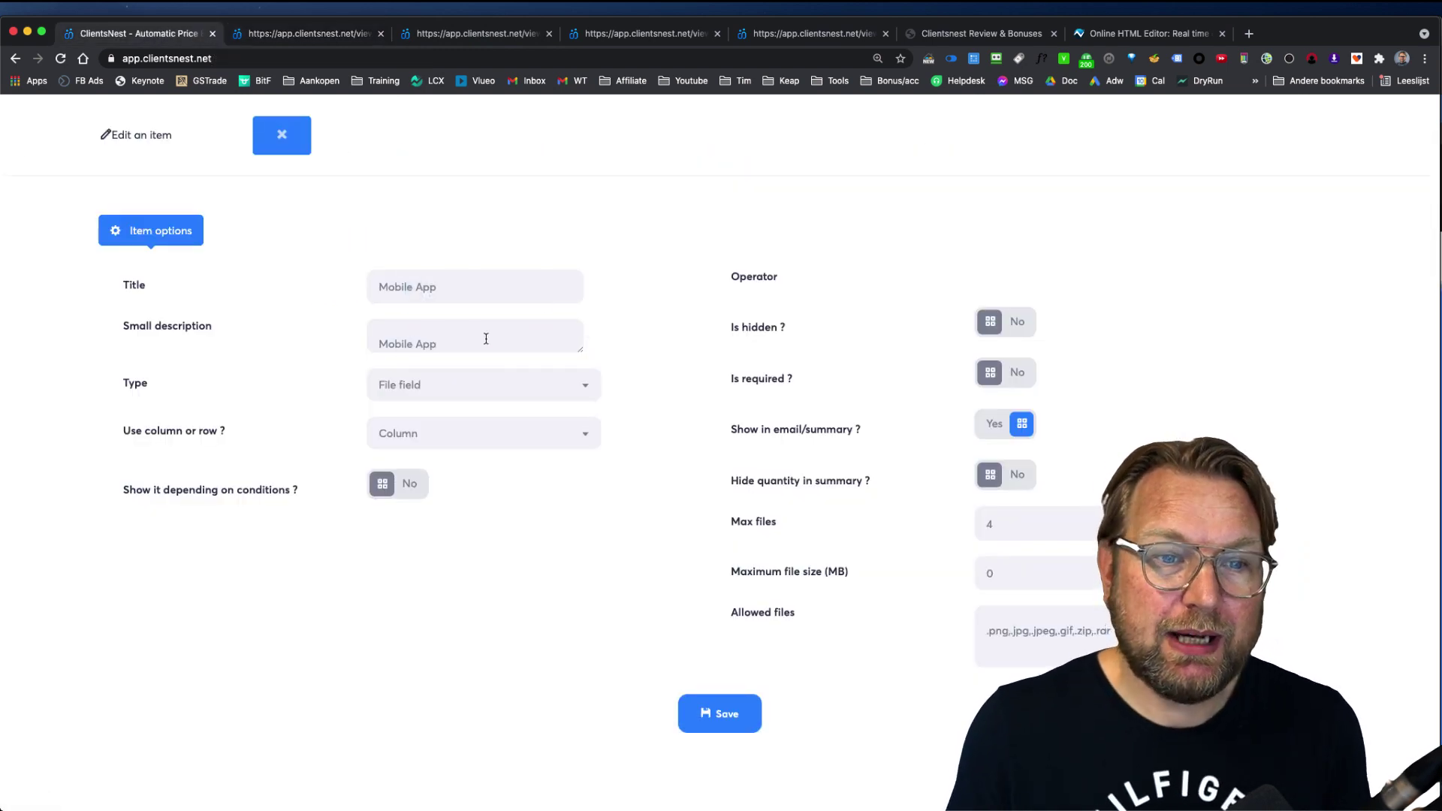
# Step: Show the Mobile App item only when Website is selected under 'What are you looking for ?'
pyautogui.click(424, 483)
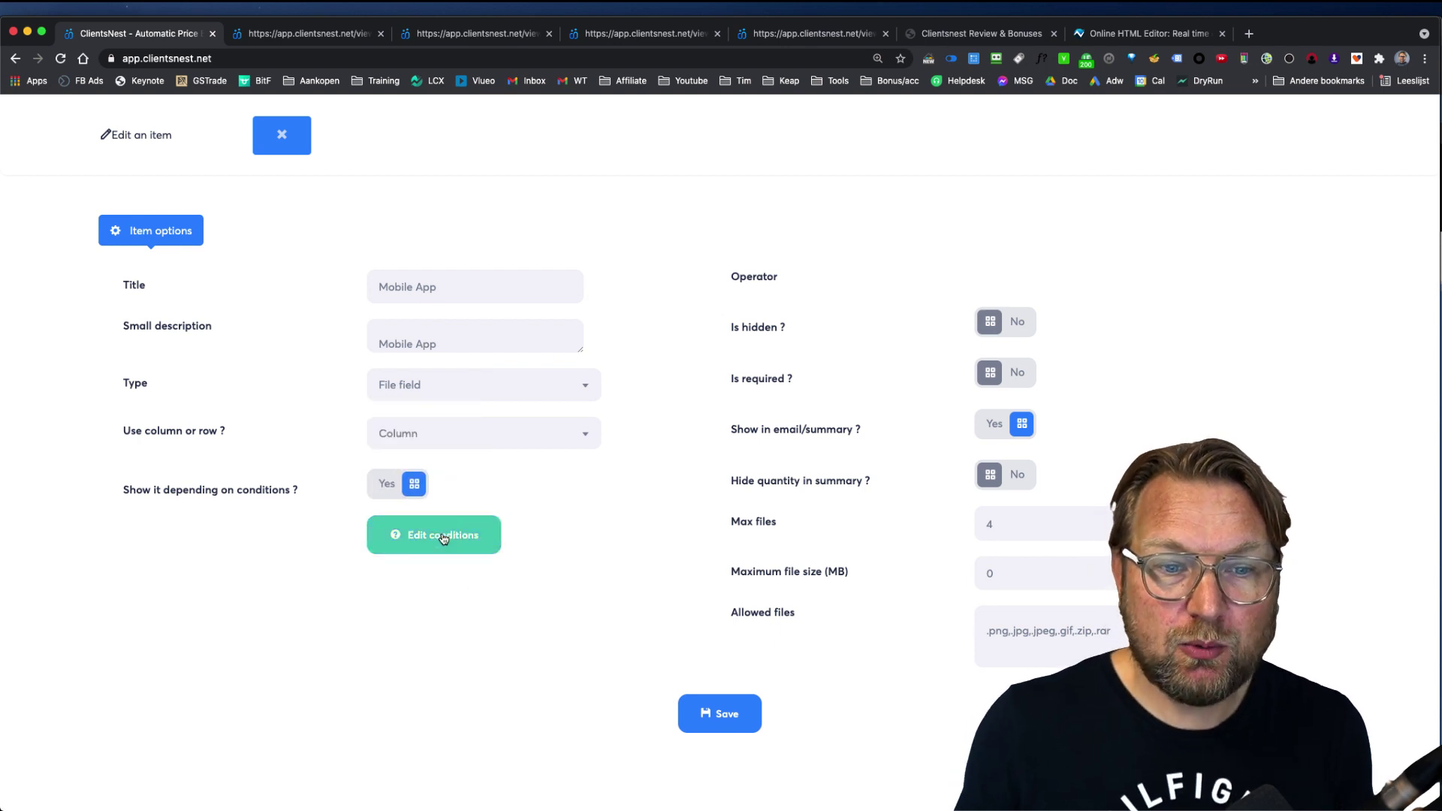
pyautogui.click(443, 537)
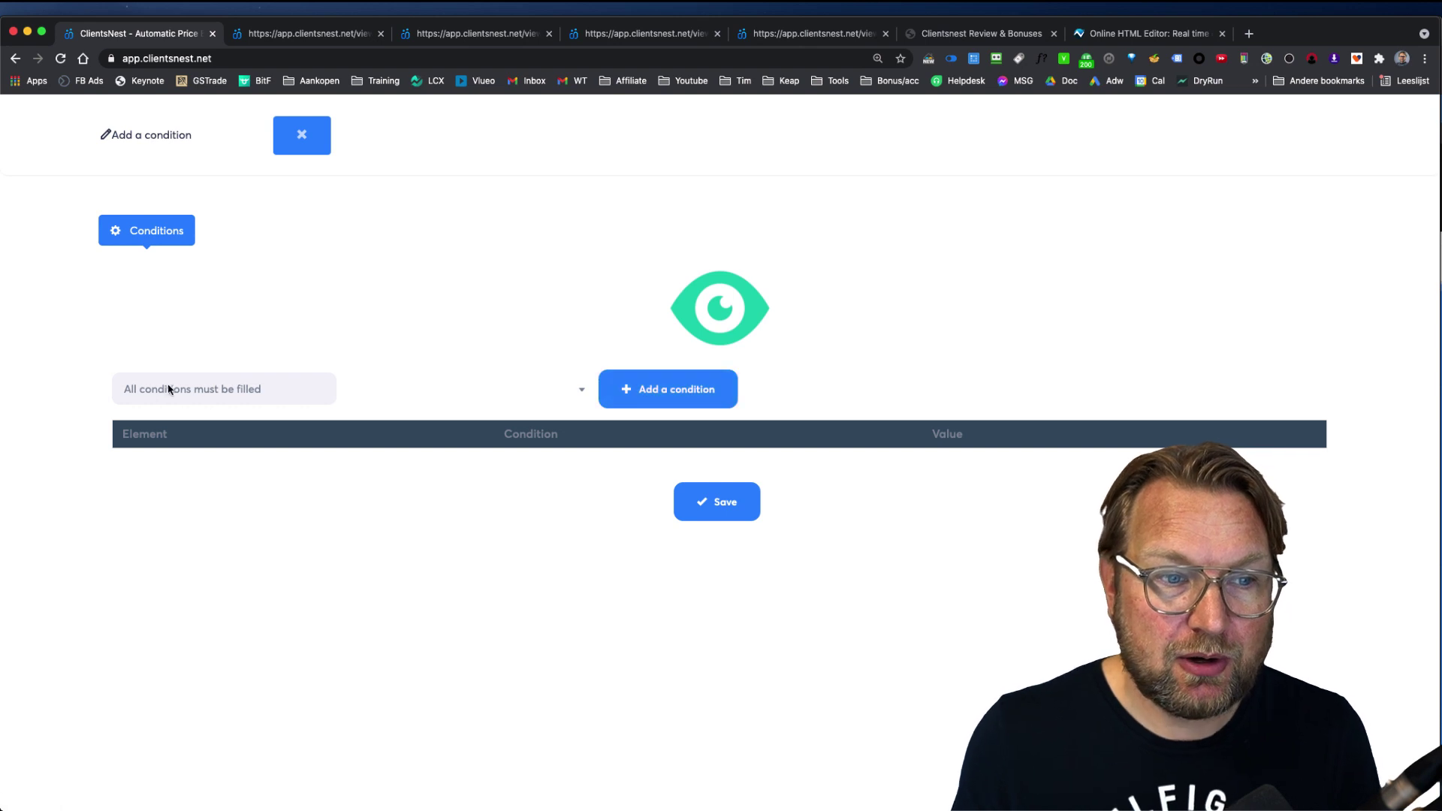
pyautogui.click(680, 391)
pyautogui.click(454, 483)
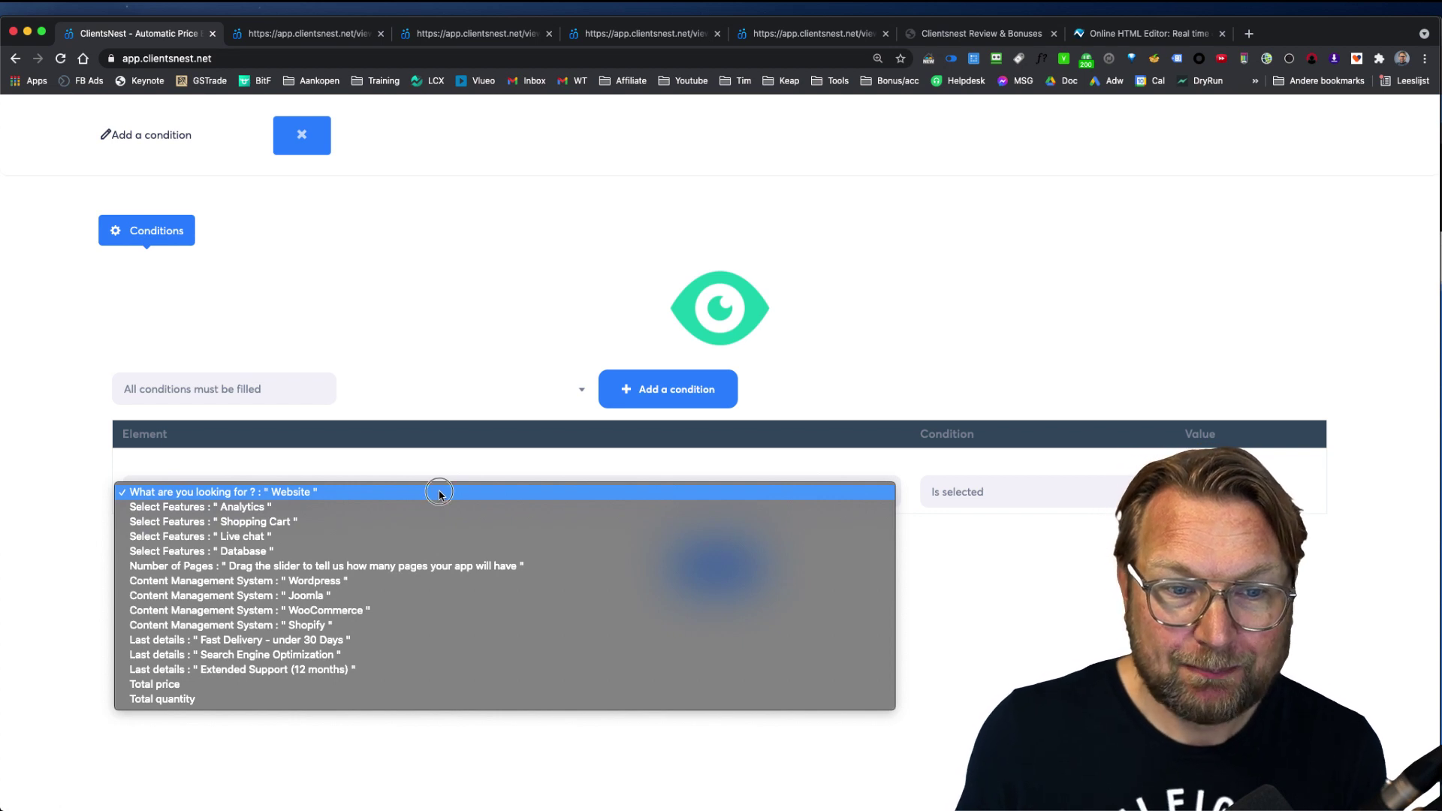
pyautogui.click(440, 493)
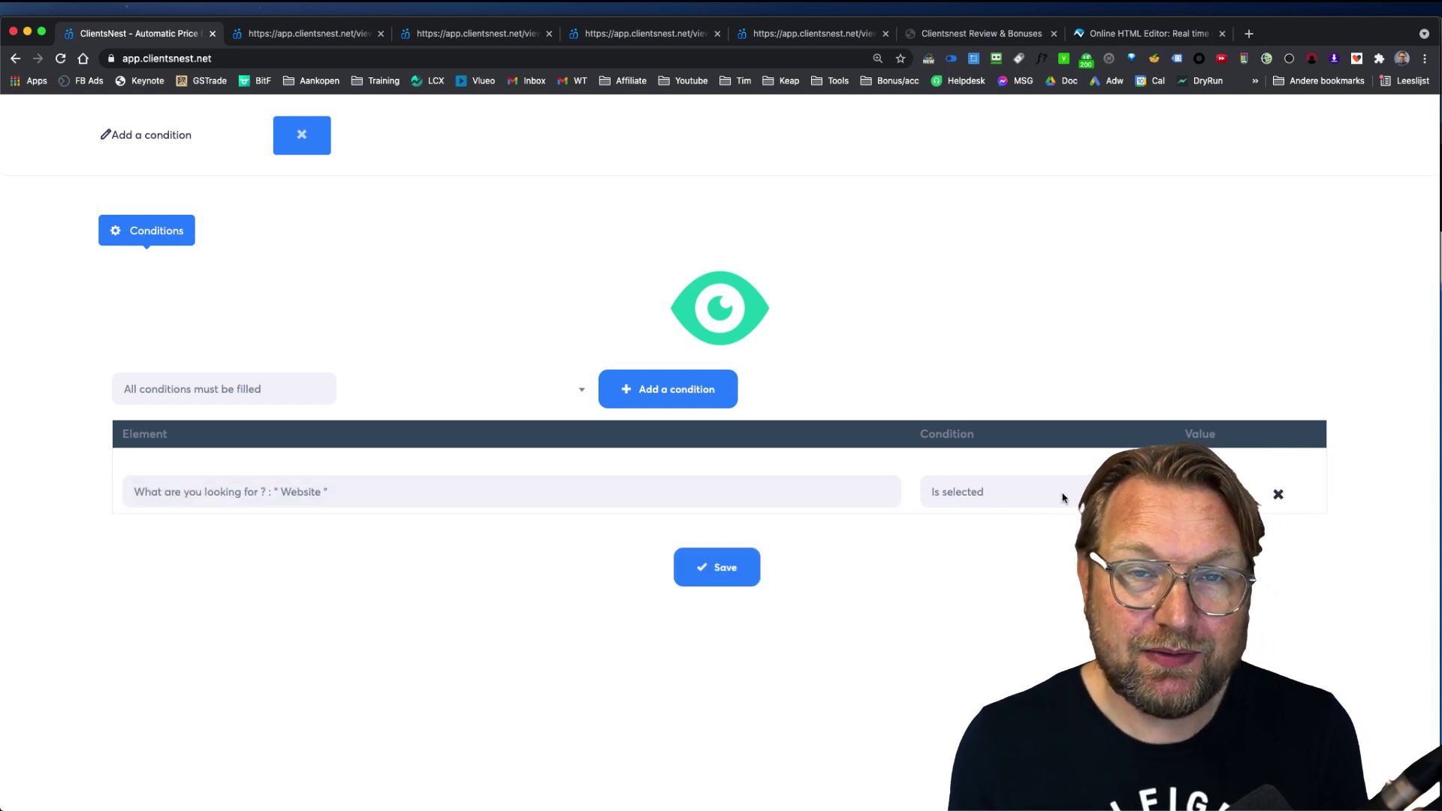
pyautogui.click(821, 495)
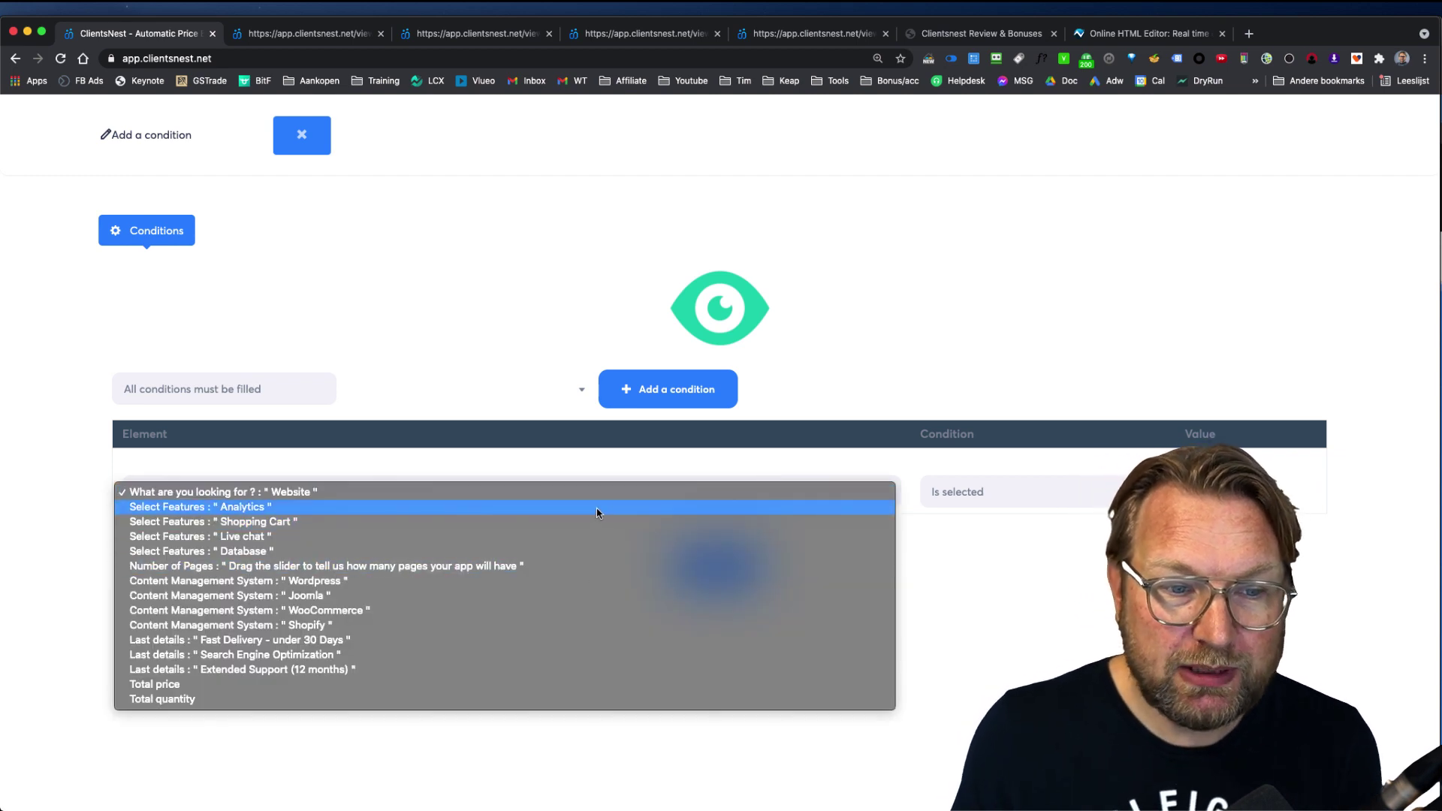
pyautogui.click(607, 225)
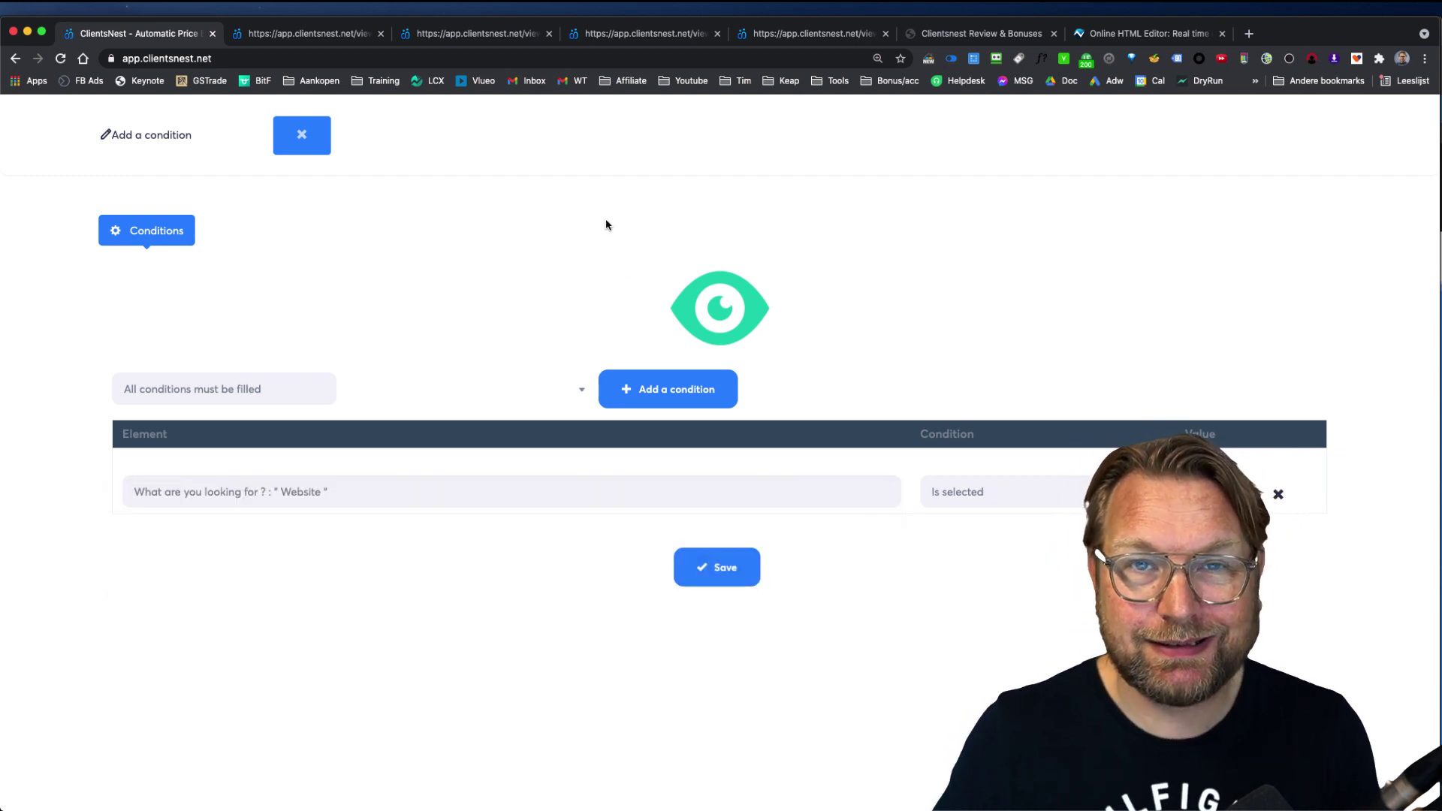
pyautogui.click(300, 134)
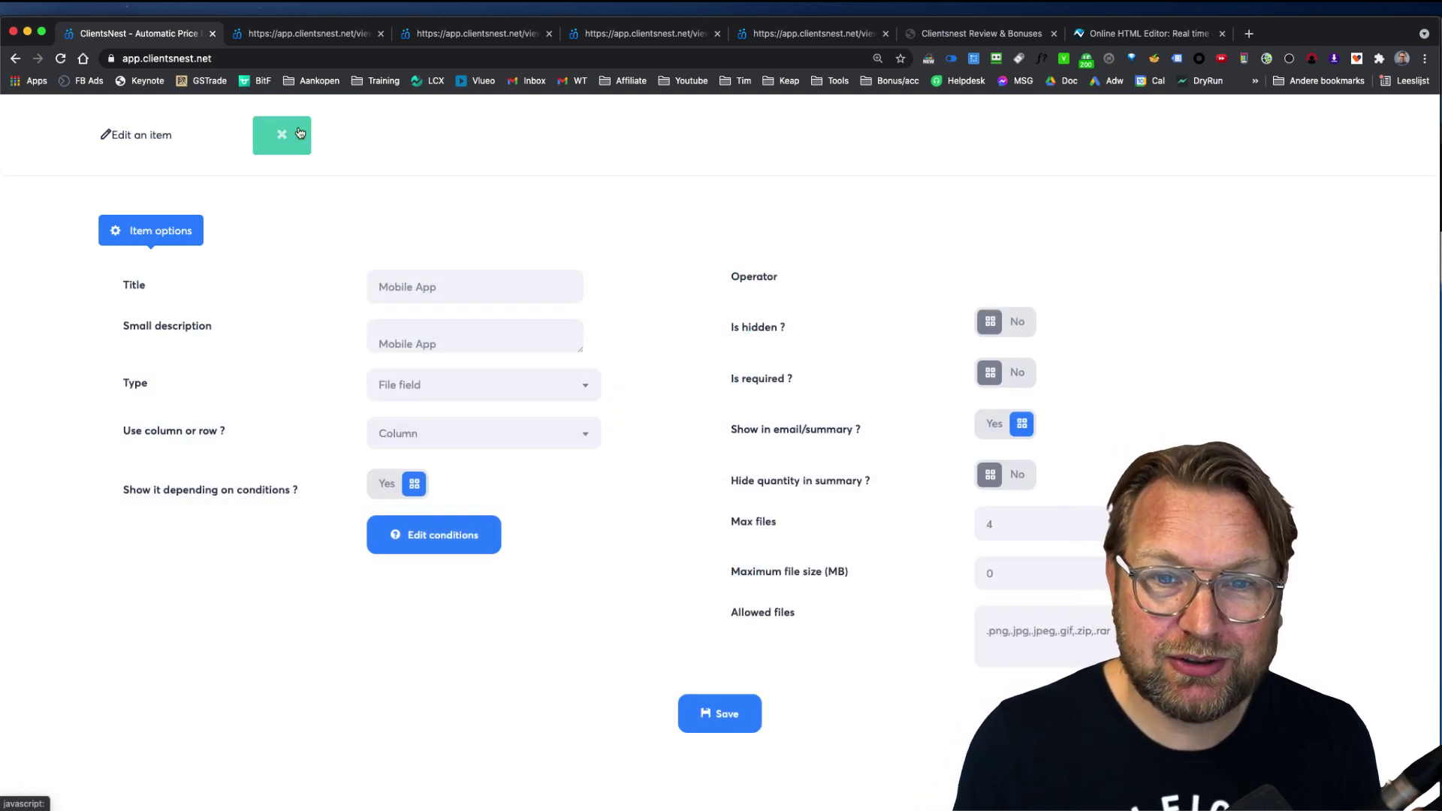
# Step: Set the Mobile App item type back to Image, check its 397 price, and close the editor
pyautogui.click(510, 386)
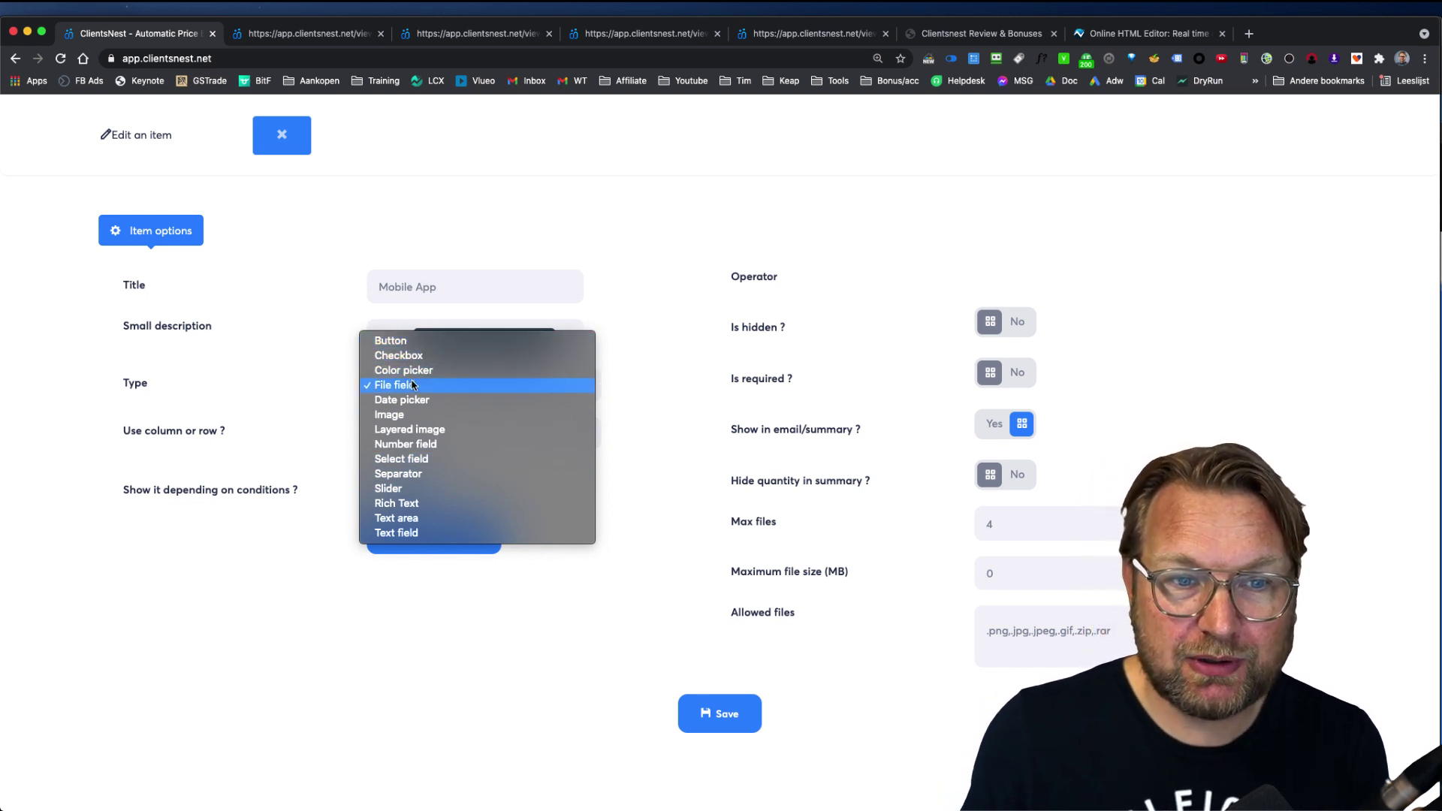
pyautogui.click(418, 416)
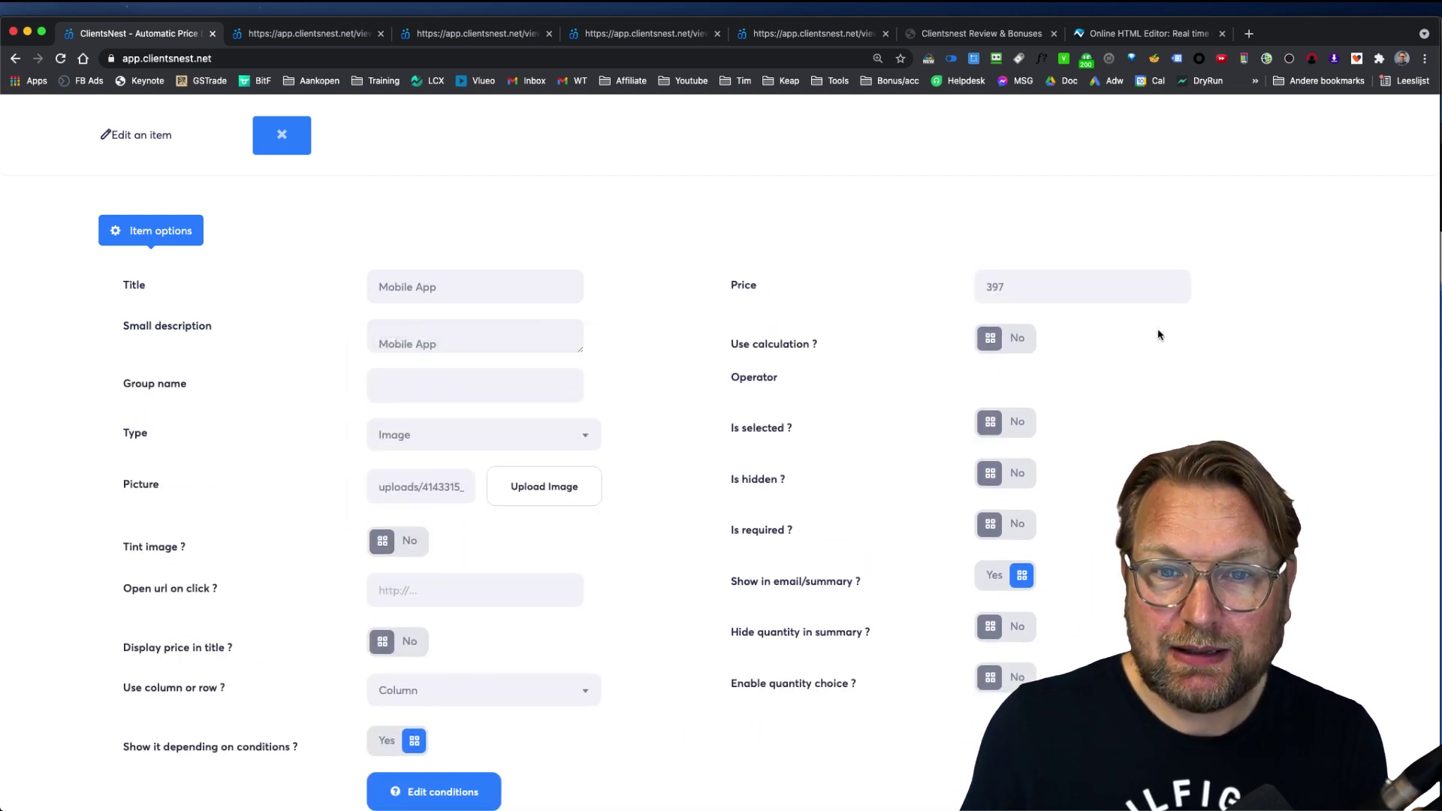
pyautogui.moveTo(1054, 284); pyautogui.dragTo(920, 269)
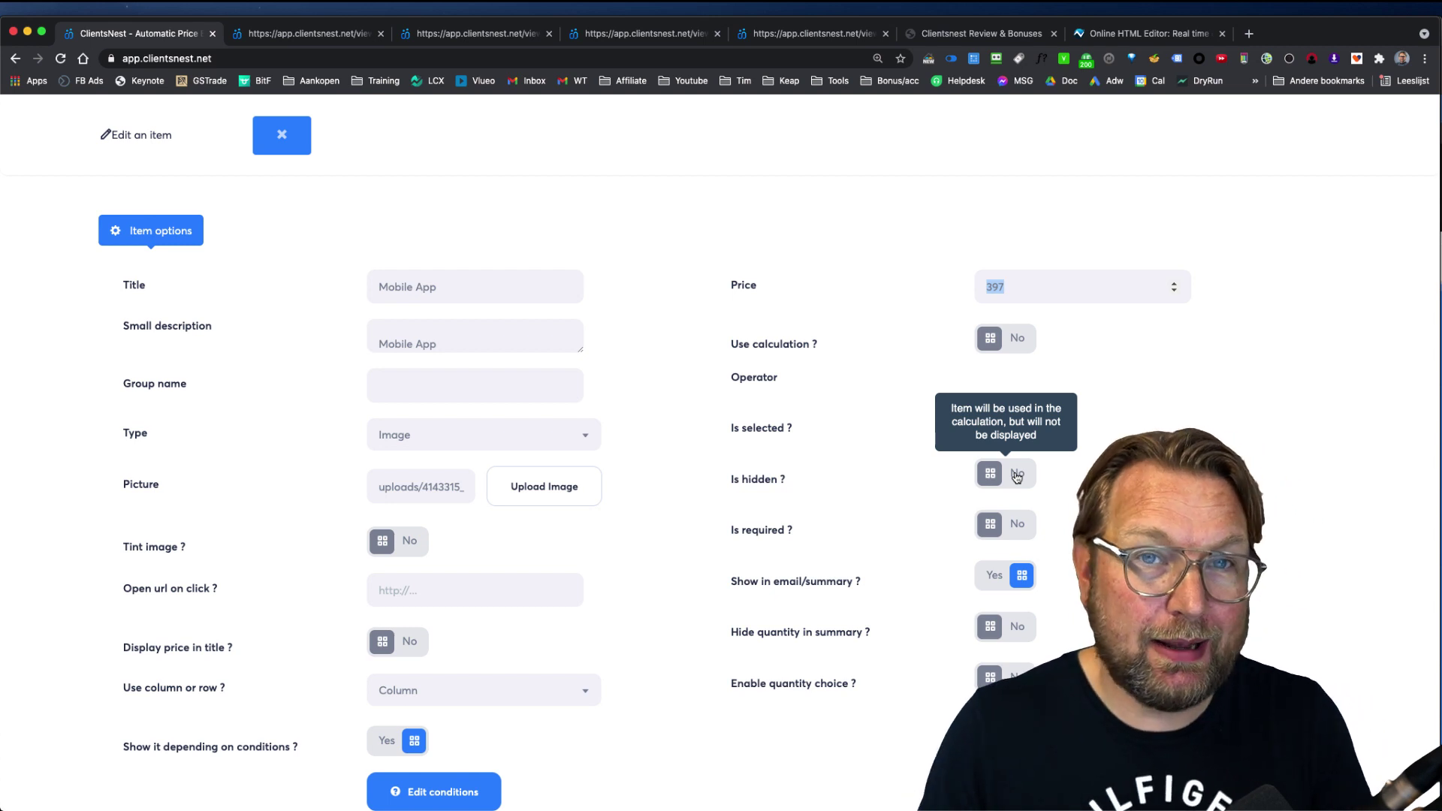
pyautogui.scroll(-3, 1015, 481)
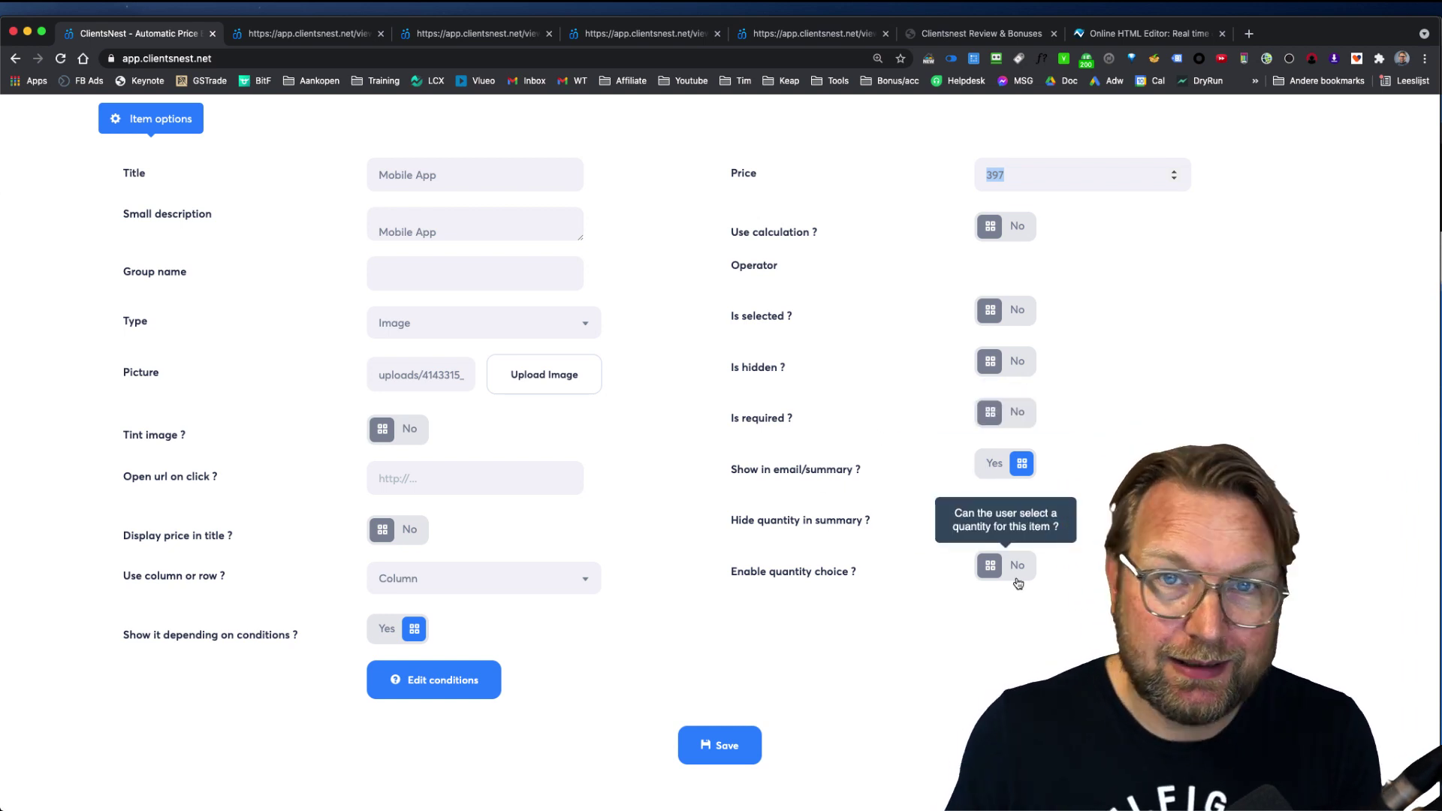
pyautogui.scroll(3, 899, 408)
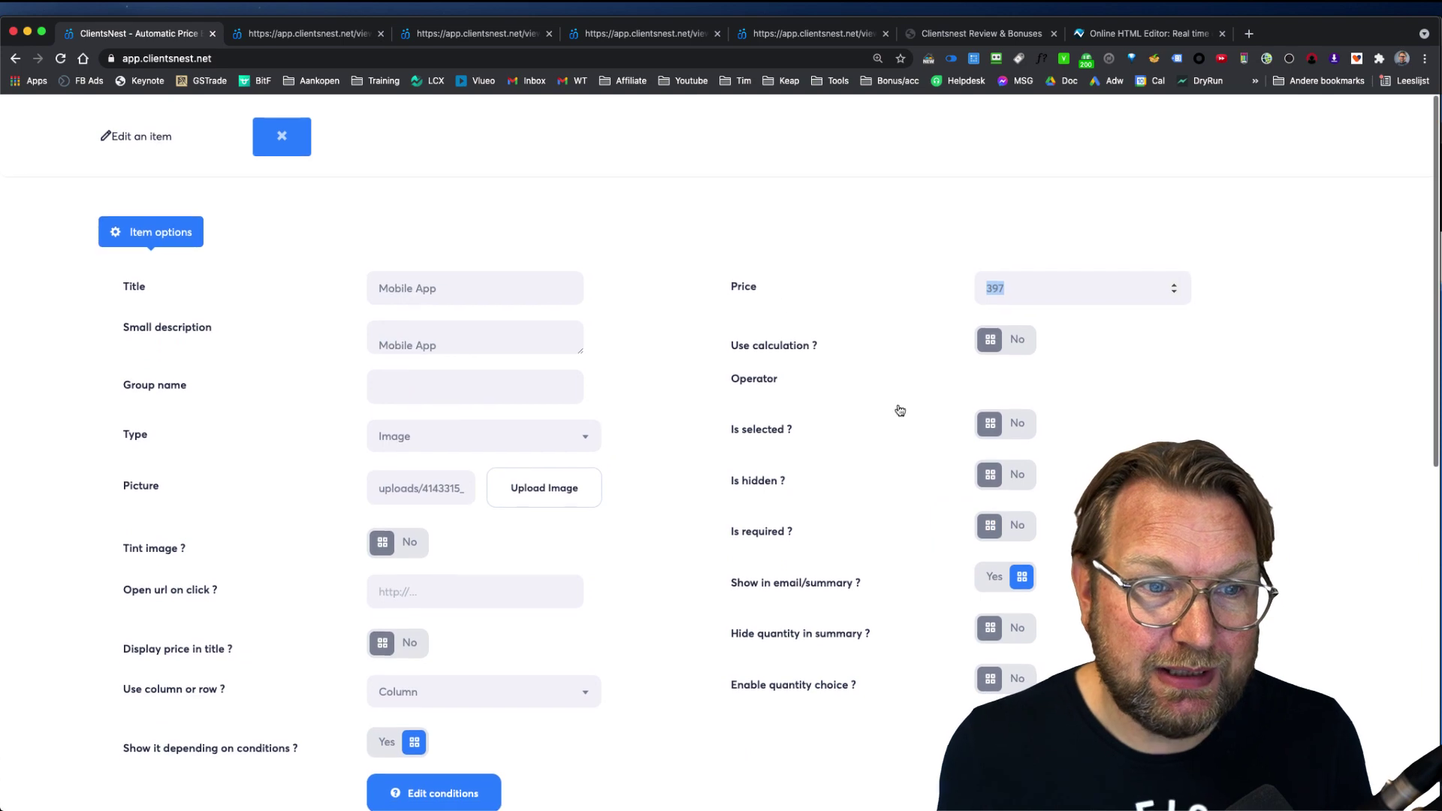
pyautogui.click(304, 144)
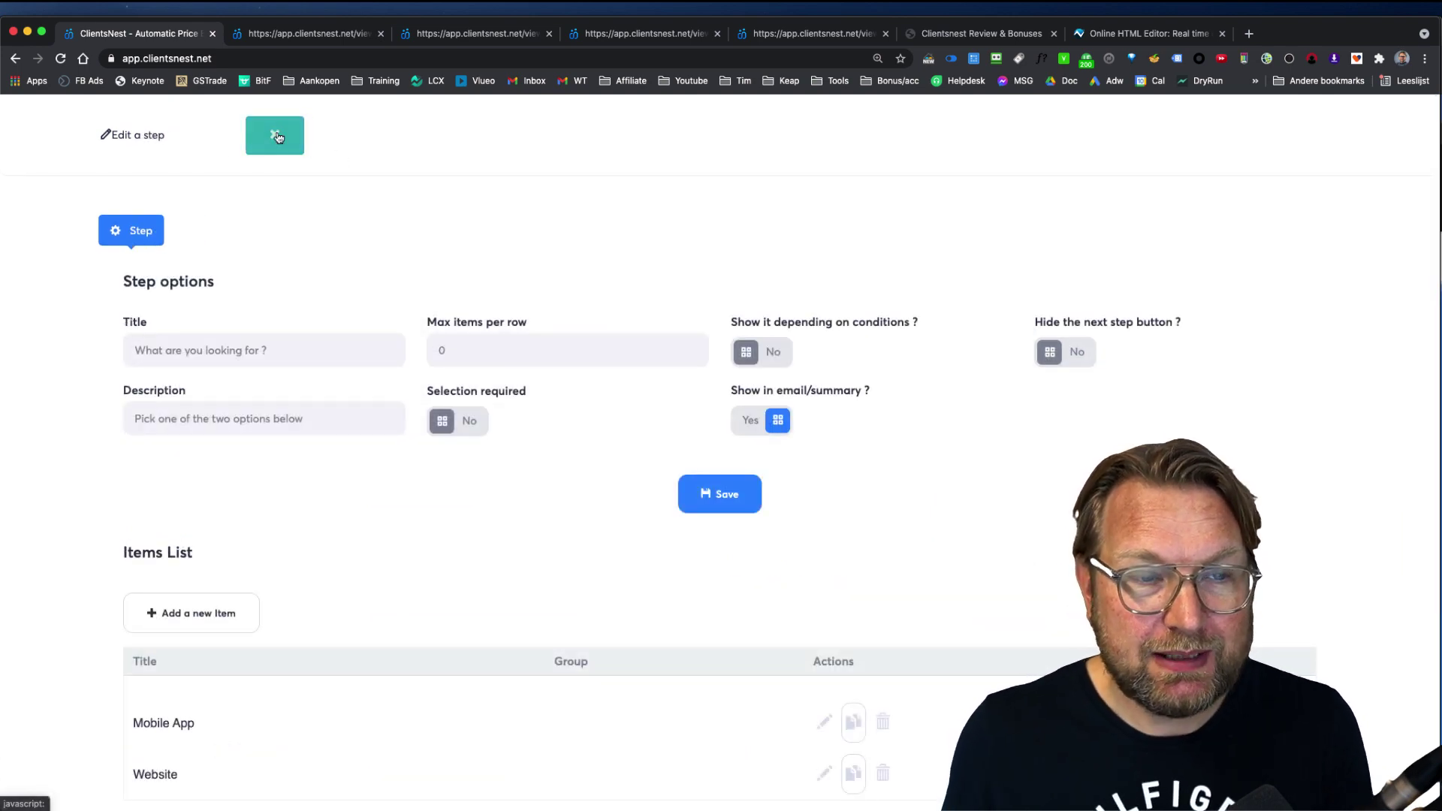
# Step: Close the step settings, return to My Forms, and start a New Form
pyautogui.click(275, 136)
pyautogui.moveTo(357, 470)
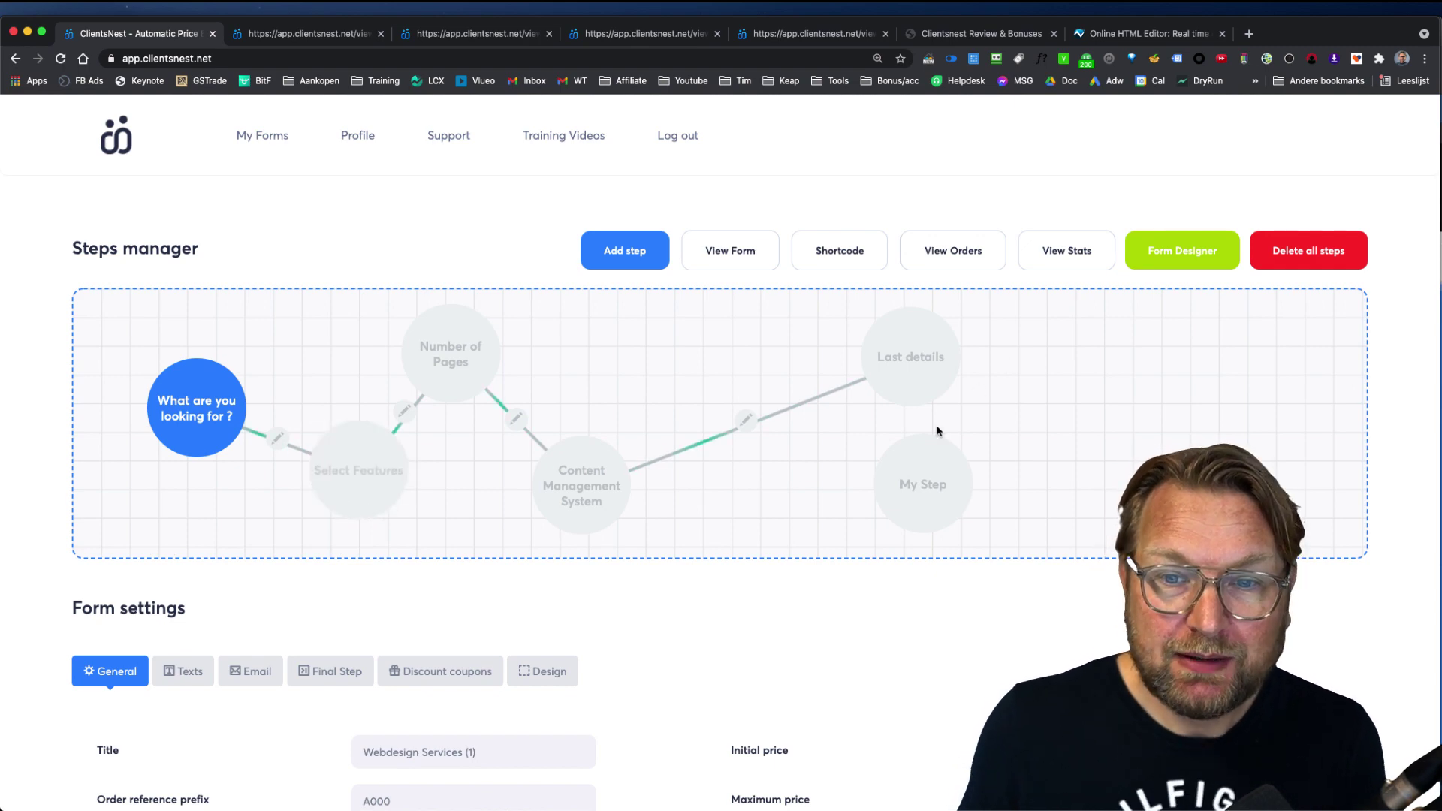
pyautogui.click(269, 138)
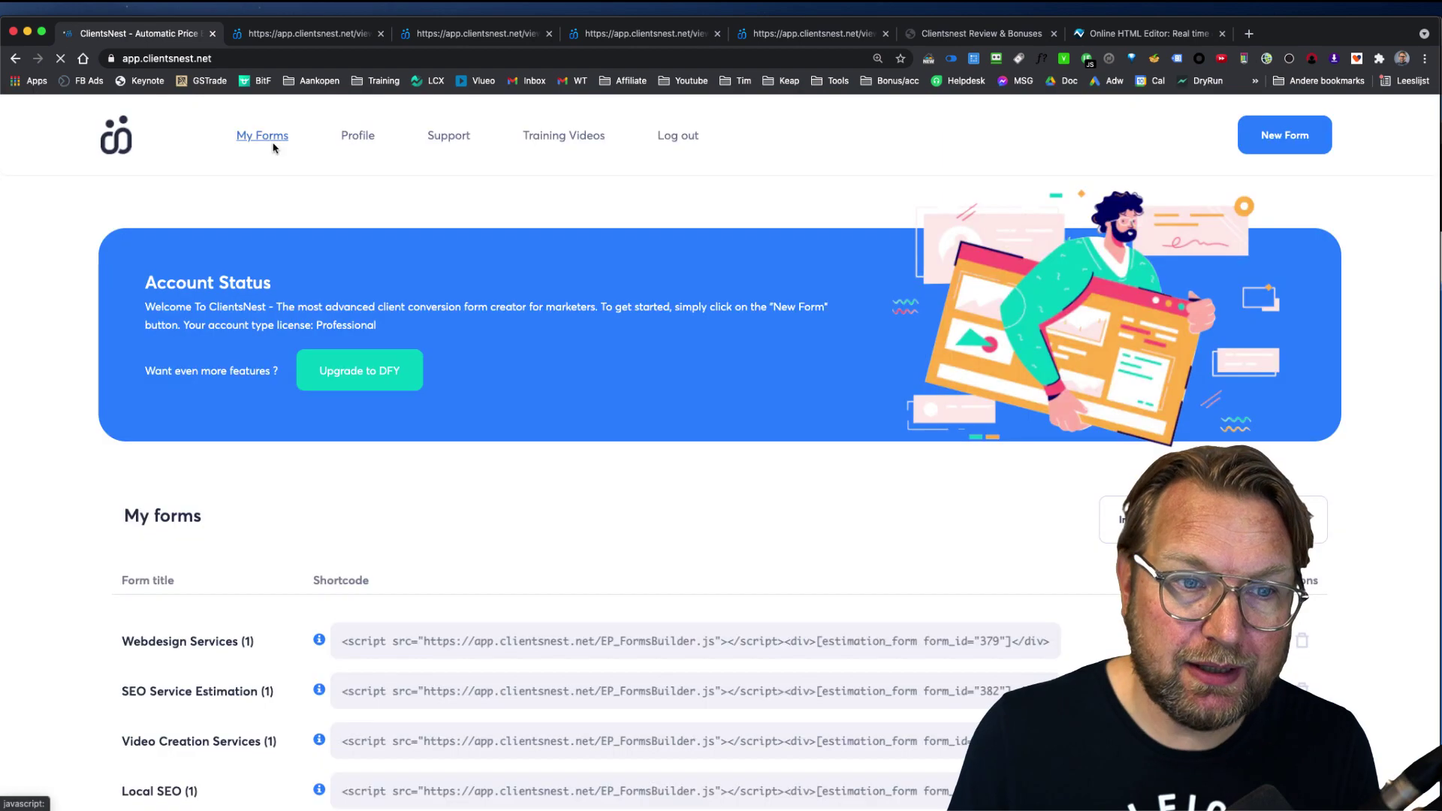
pyautogui.click(1279, 136)
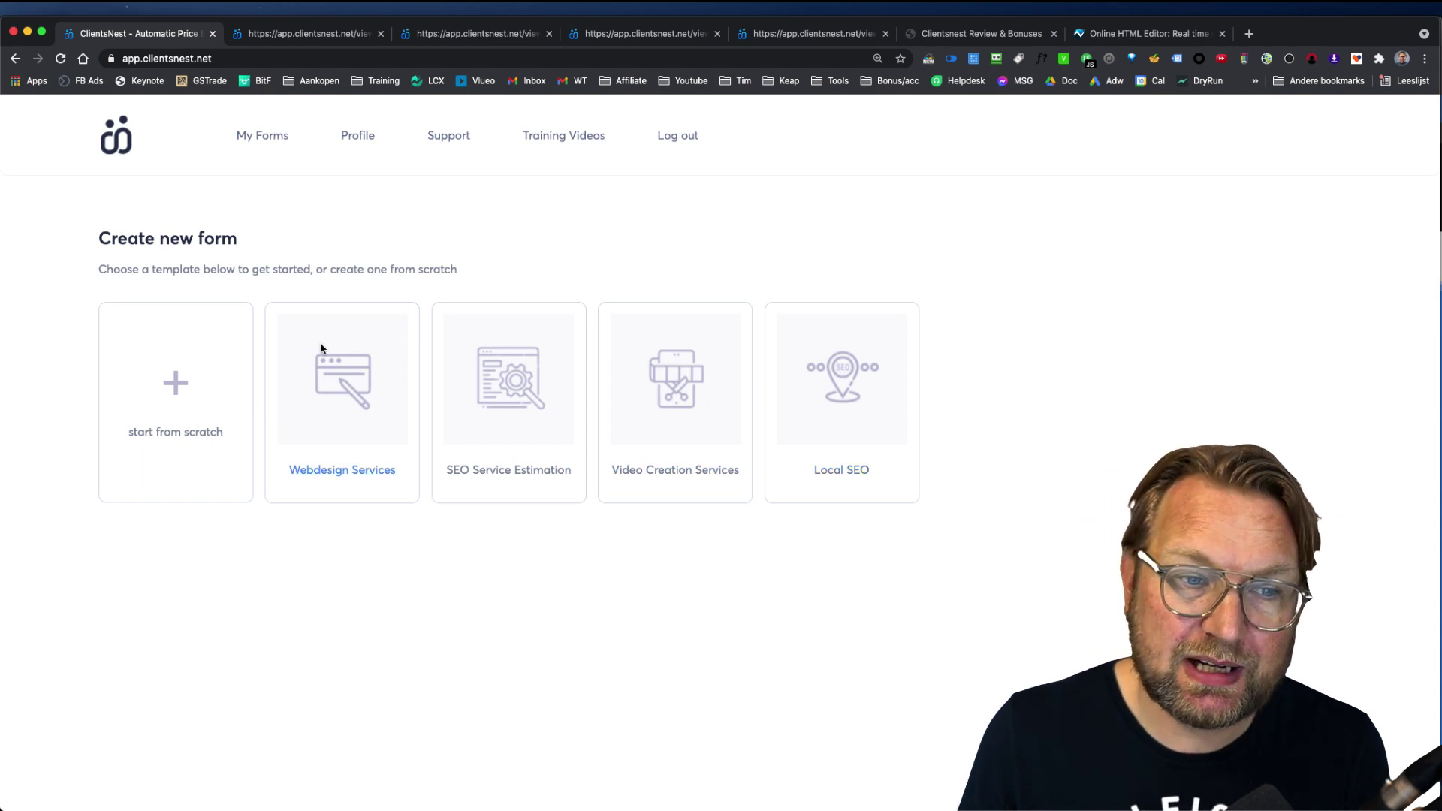
# Step: Start a blank form from scratch and place two My Step nodes side by side
pyautogui.click(171, 397)
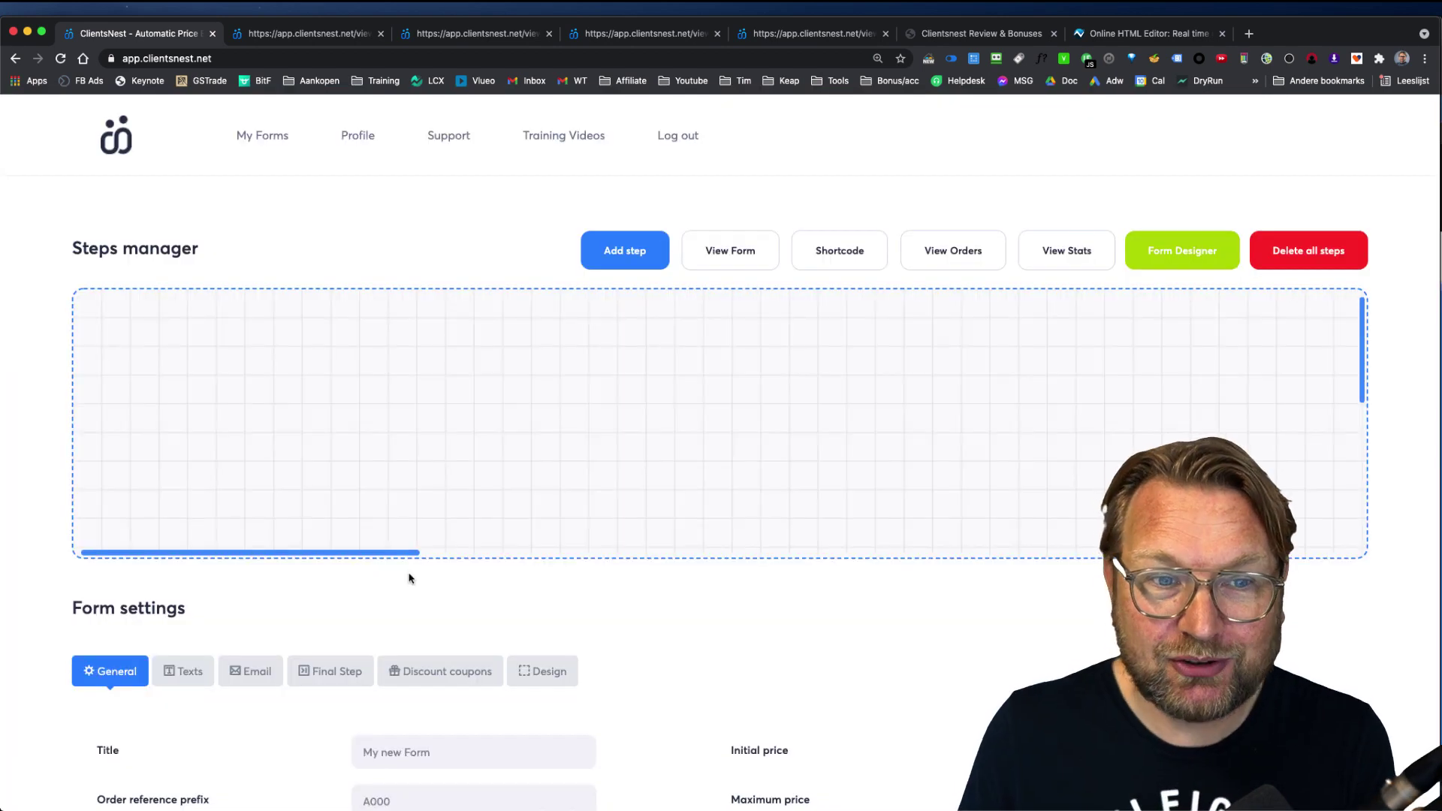
pyautogui.click(617, 257)
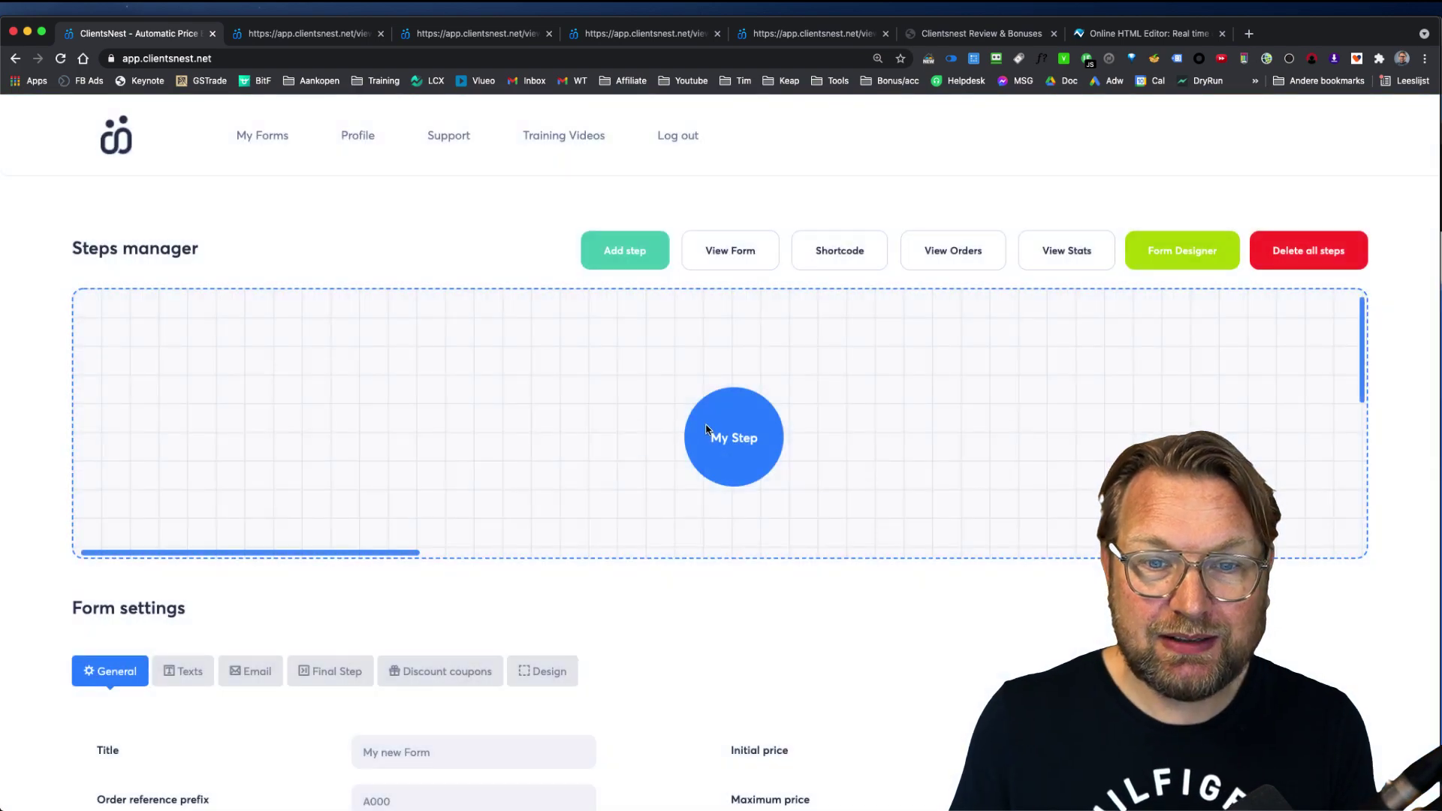
pyautogui.moveTo(773, 422); pyautogui.dragTo(275, 388)
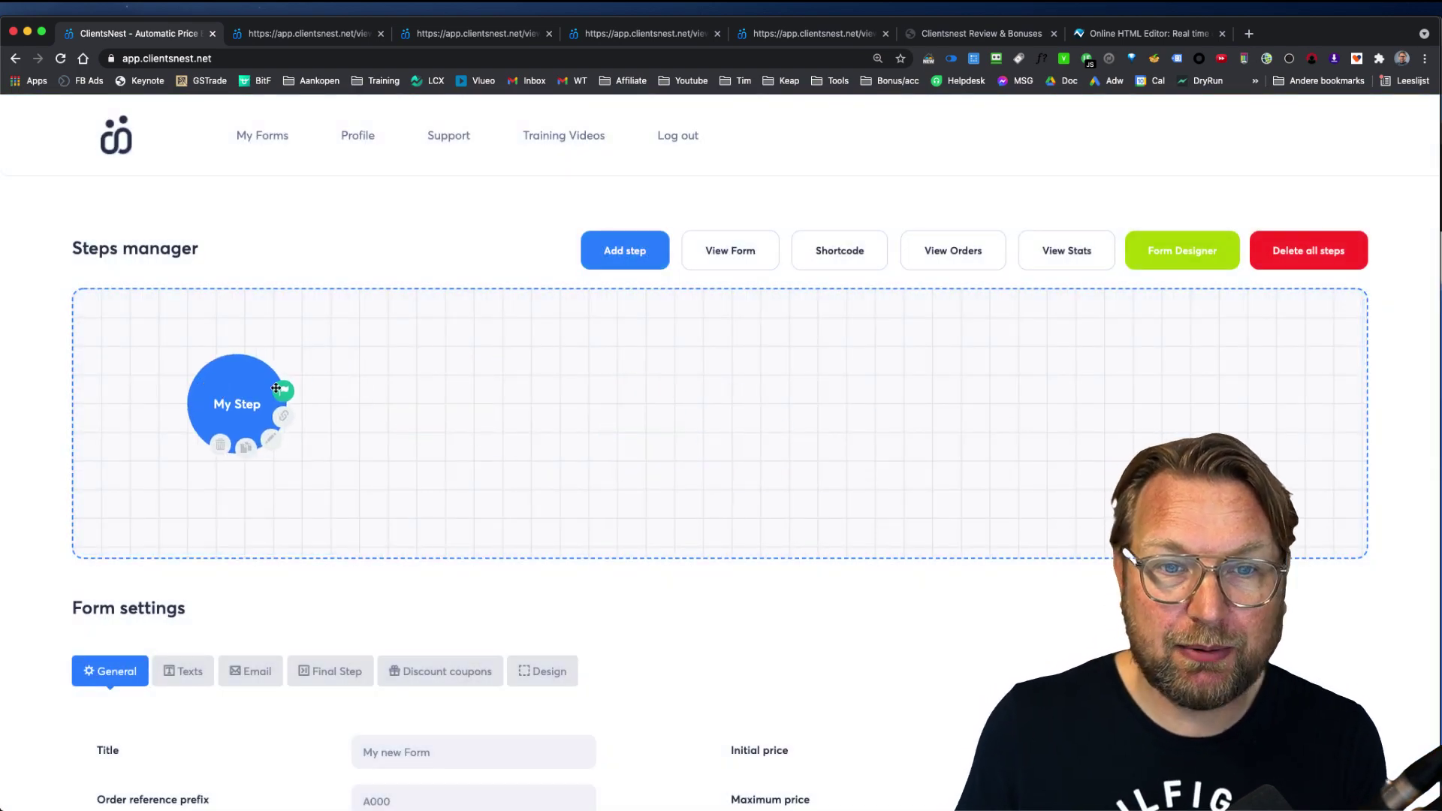
pyautogui.click(623, 253)
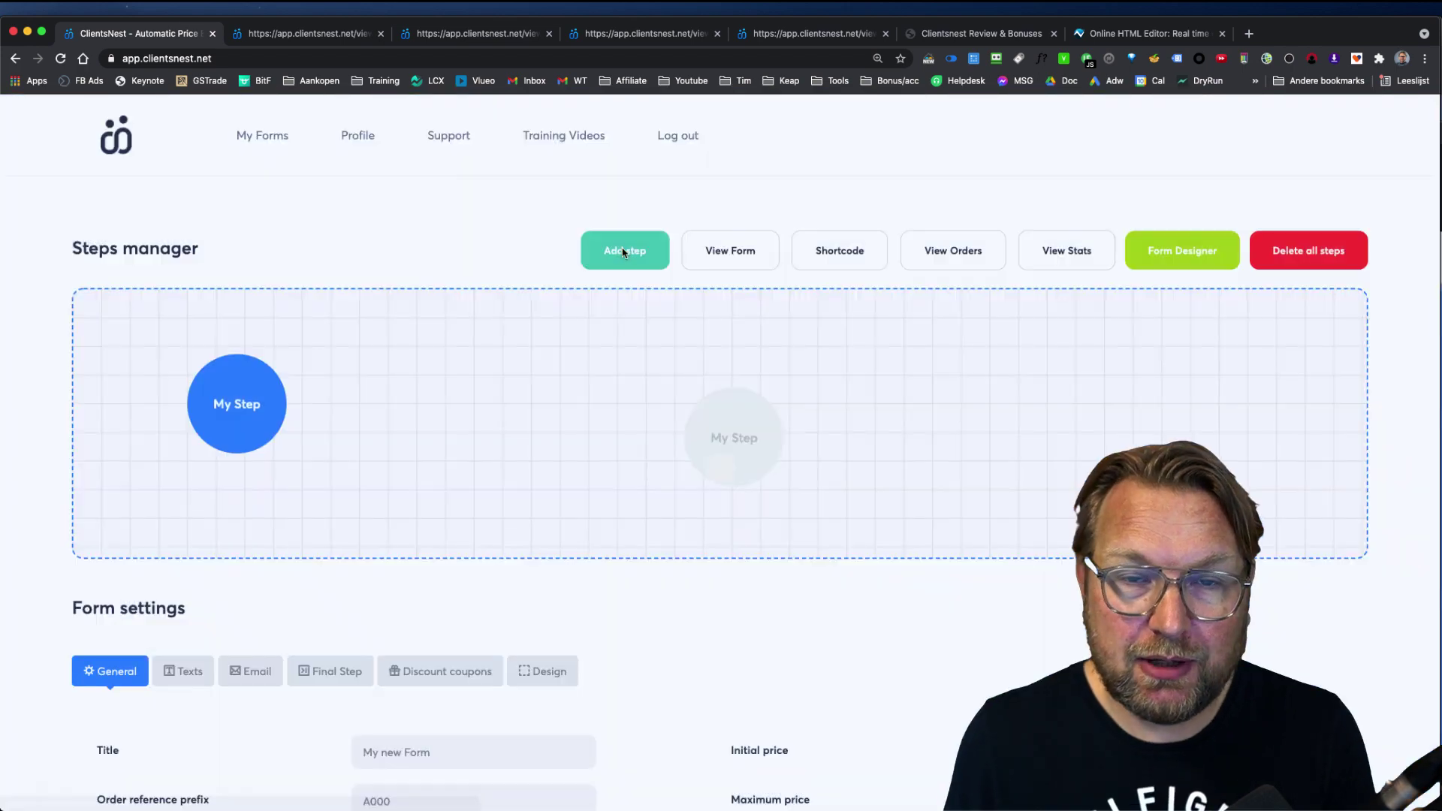
pyautogui.moveTo(667, 420); pyautogui.dragTo(384, 354)
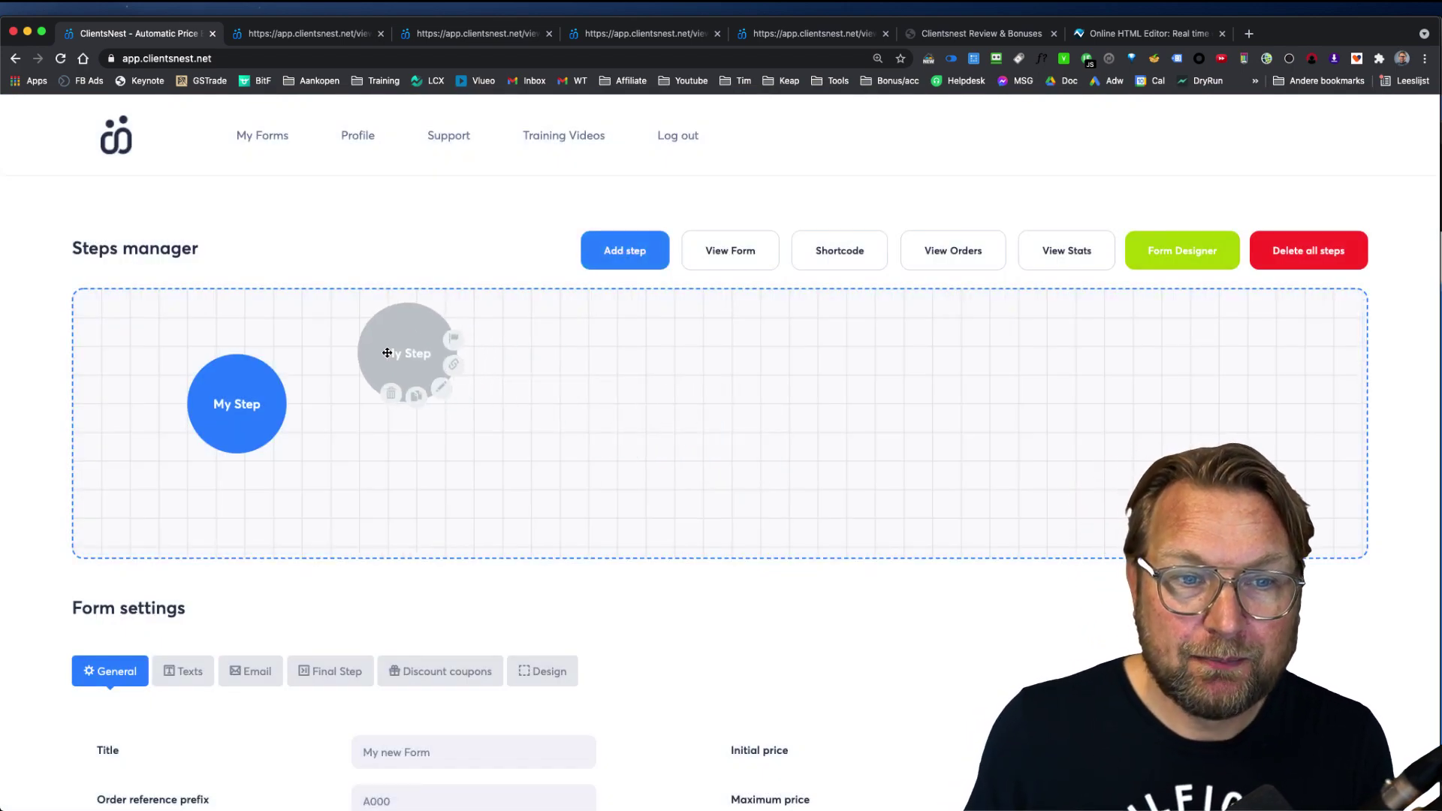
# Step: Link the first step to the second, then add a third step linked from the second
pyautogui.moveTo(279, 401)
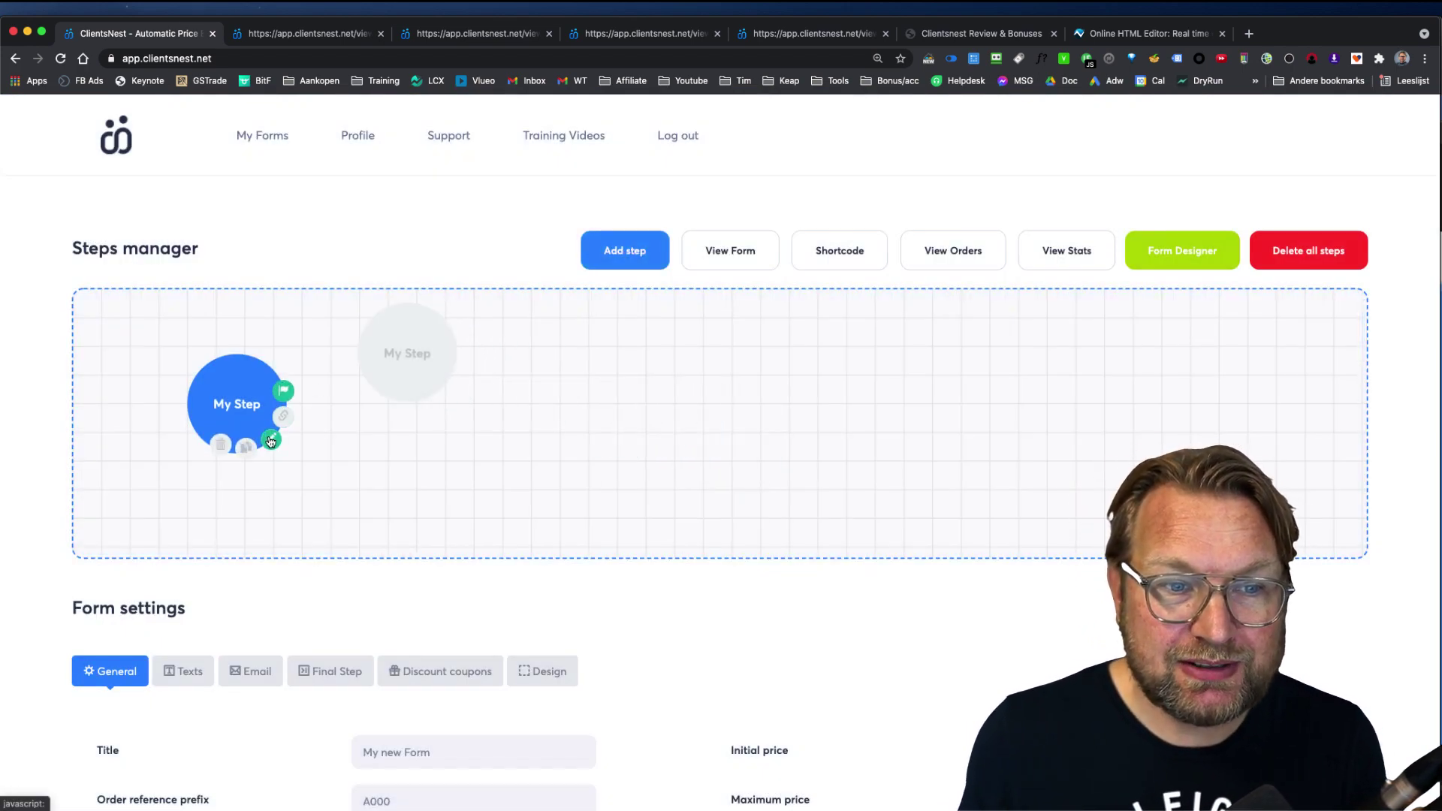
pyautogui.click(271, 440)
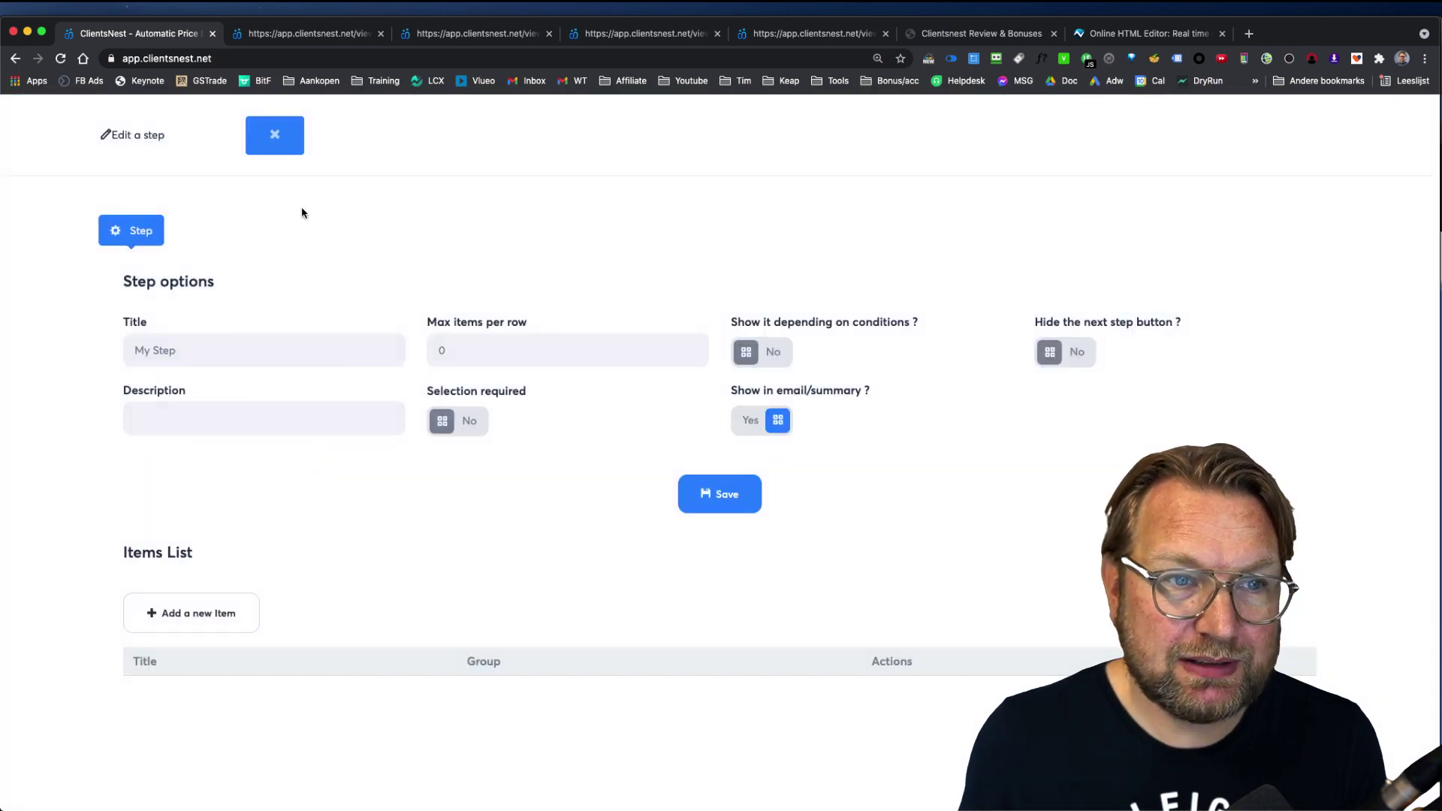
pyautogui.click(267, 139)
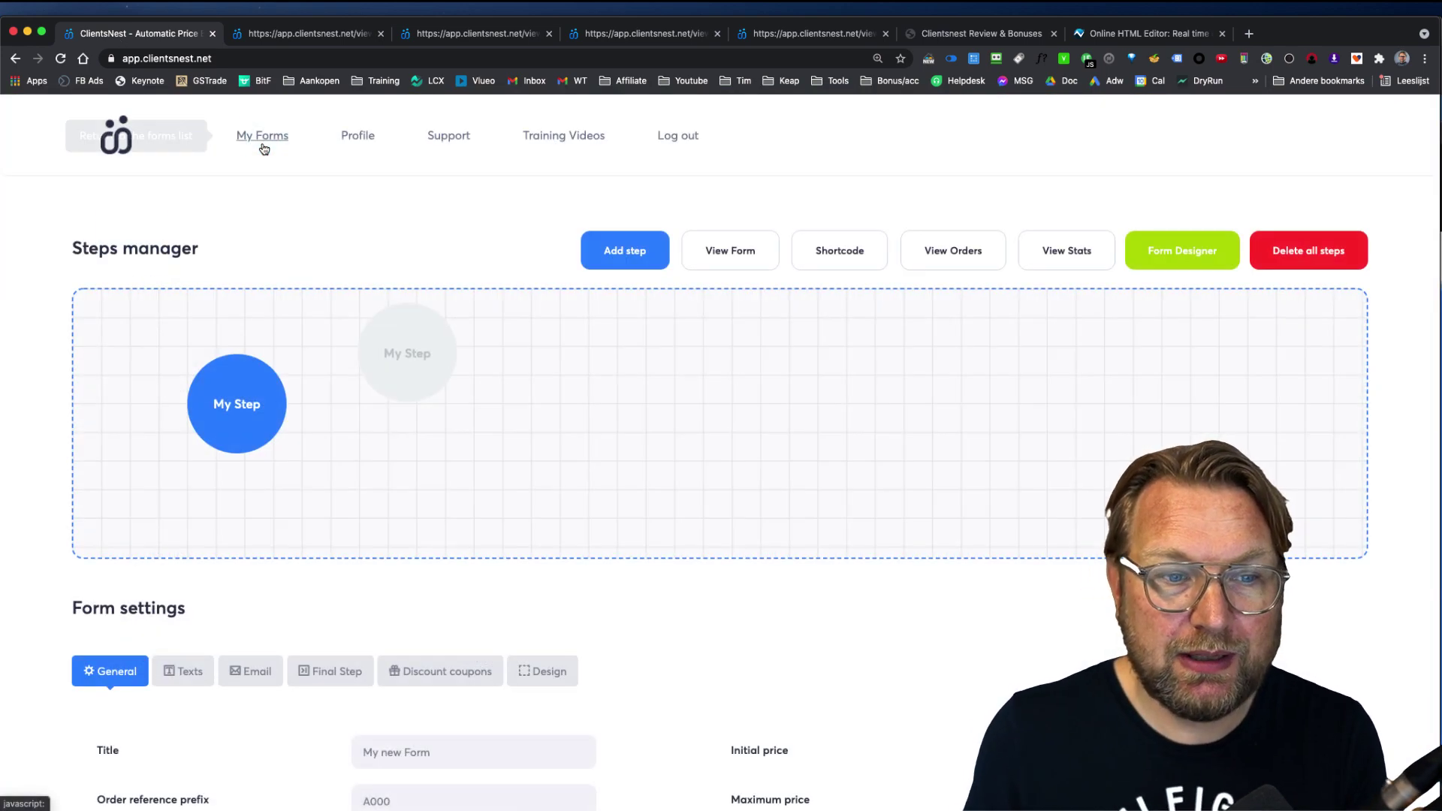
pyautogui.moveTo(272, 422)
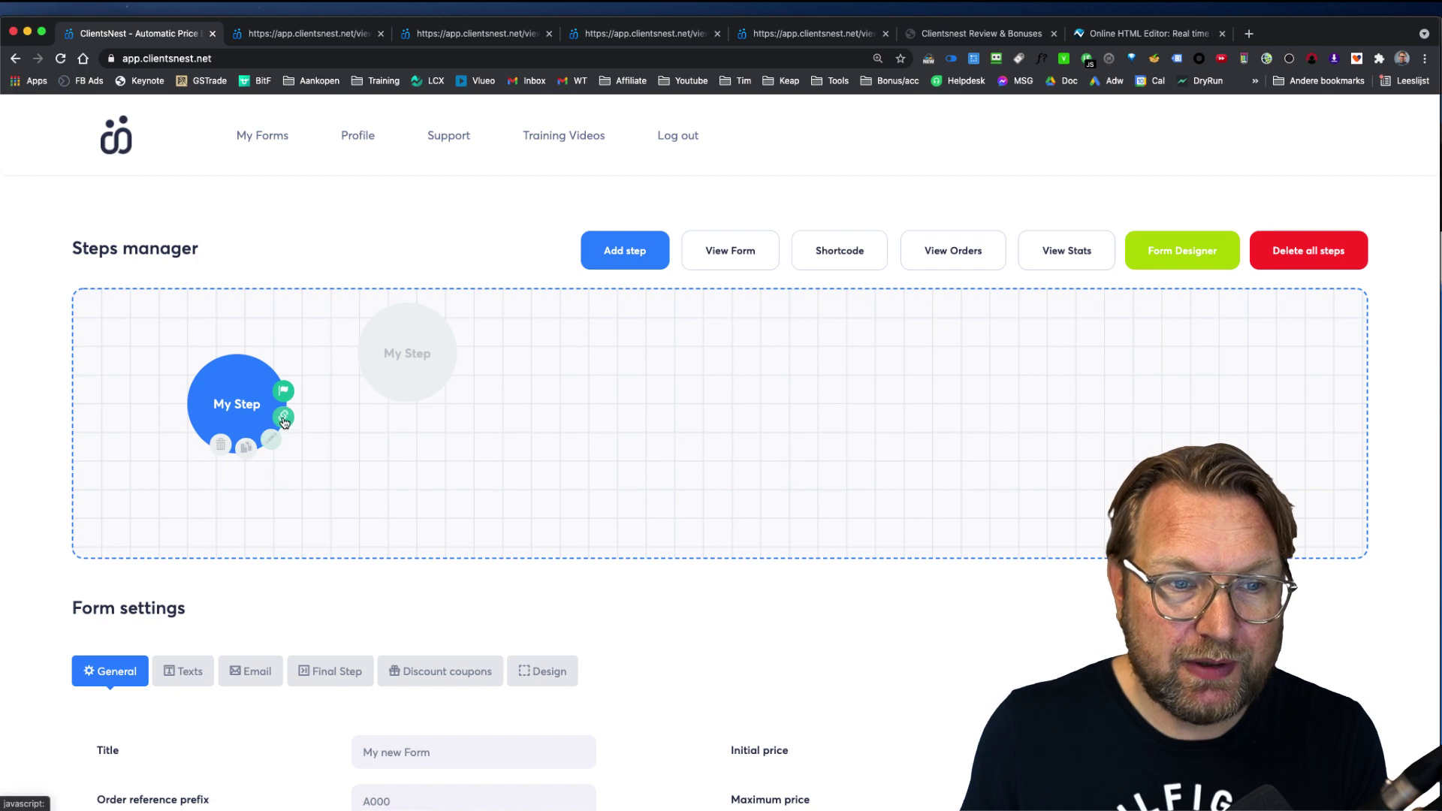
pyautogui.moveTo(285, 421); pyautogui.dragTo(394, 359)
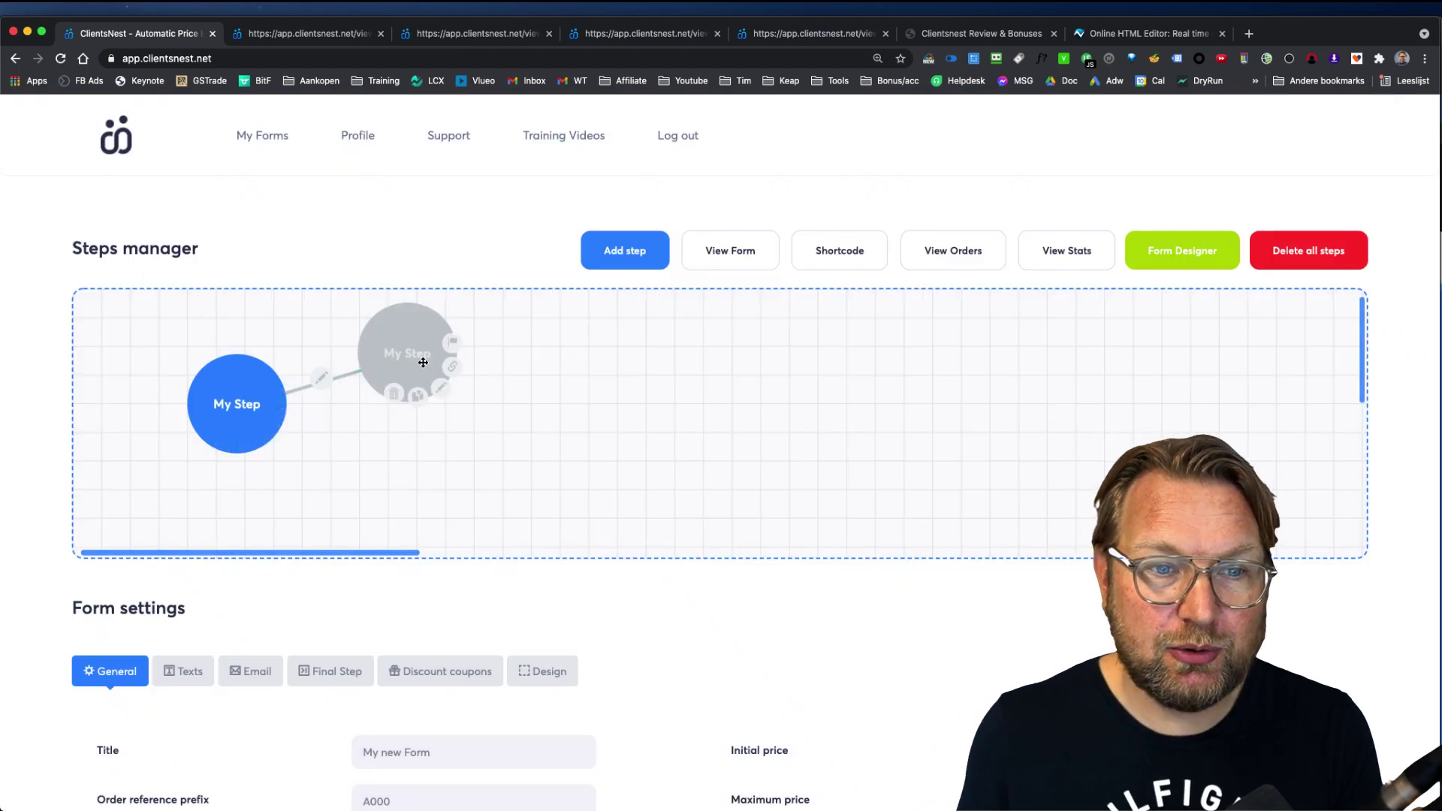
pyautogui.click(638, 245)
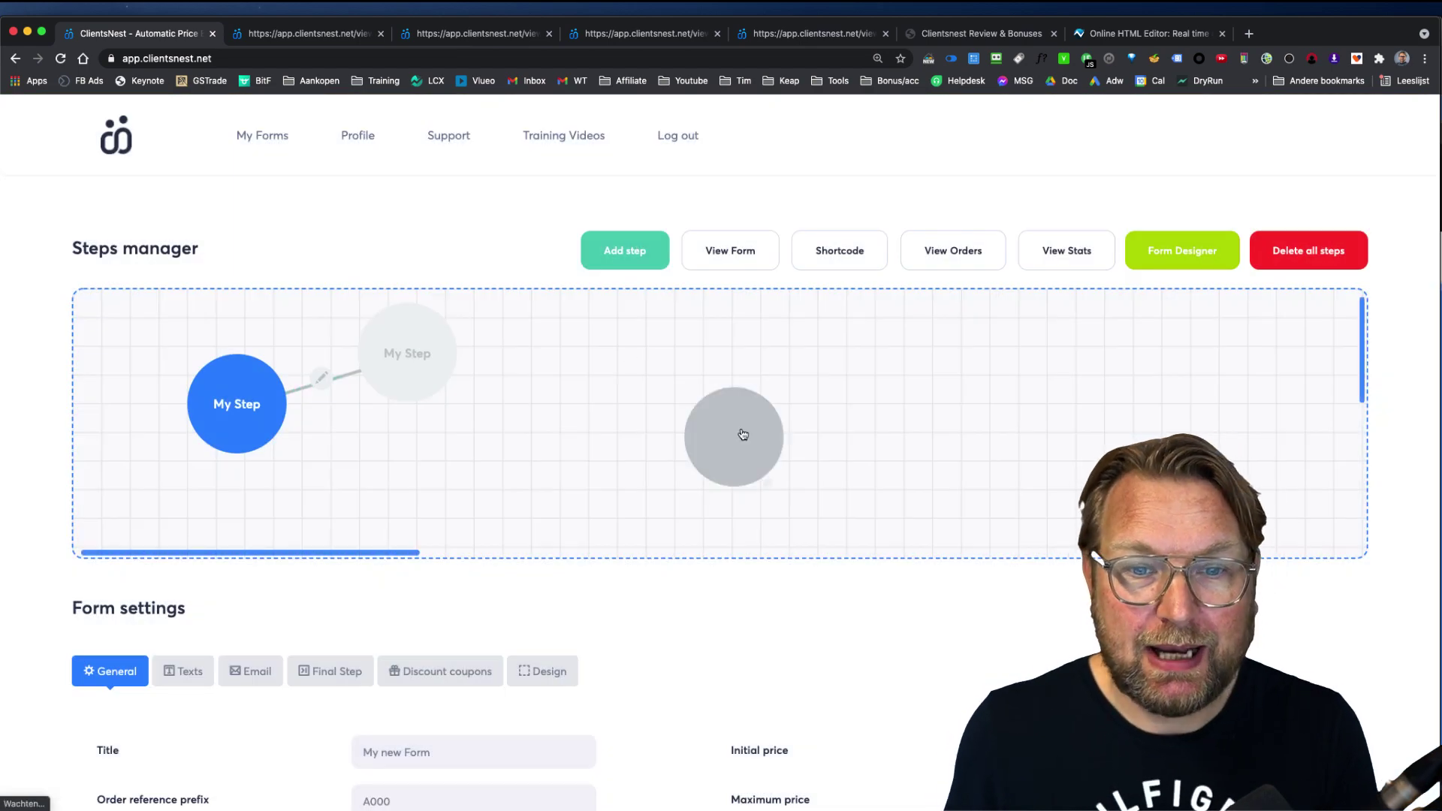
pyautogui.moveTo(737, 431); pyautogui.dragTo(578, 349)
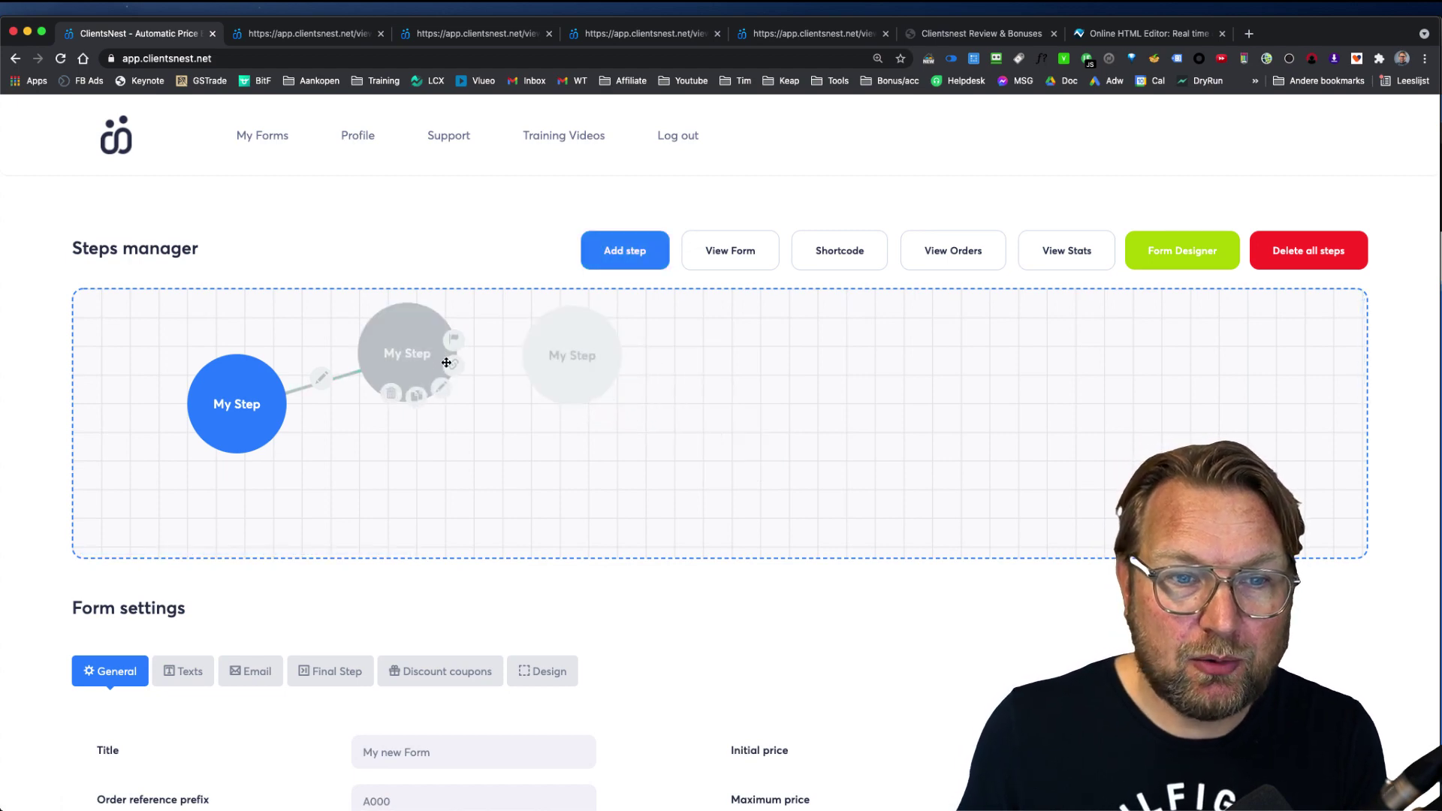
pyautogui.moveTo(450, 369); pyautogui.dragTo(573, 353)
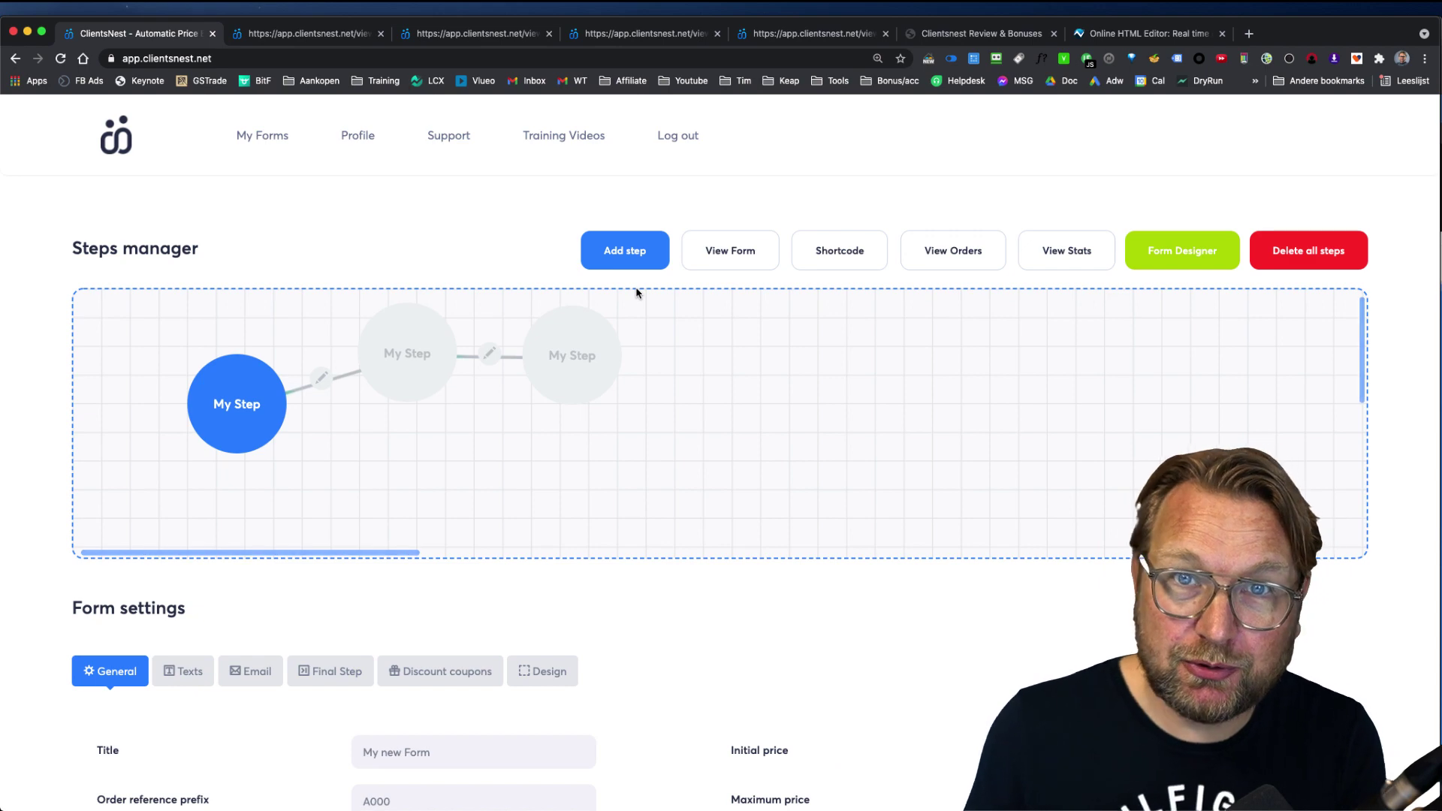
# Step: Add a fourth My Step below the others and link the first step directly to it
pyautogui.click(637, 259)
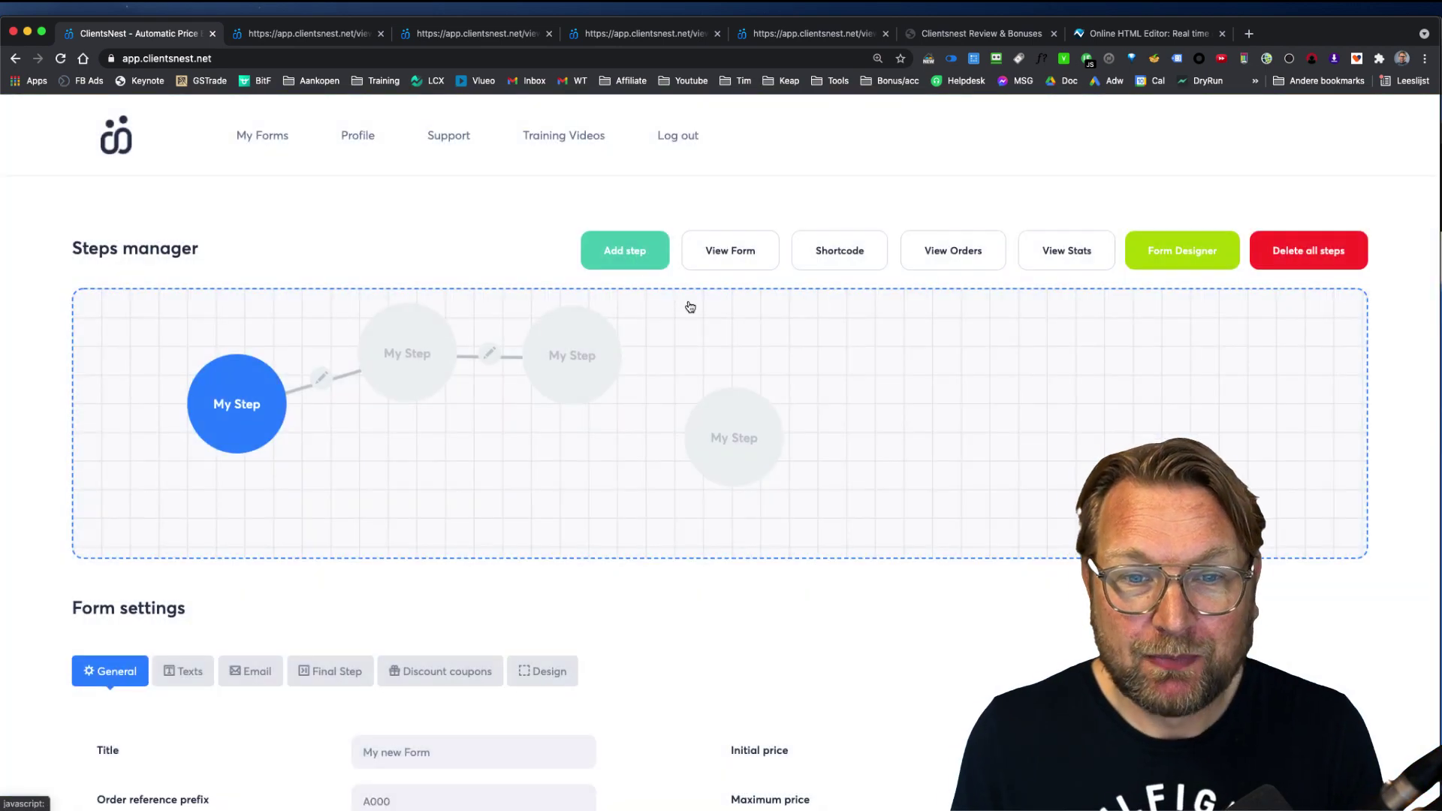
pyautogui.moveTo(685, 425); pyautogui.dragTo(417, 466)
pyautogui.moveTo(277, 433)
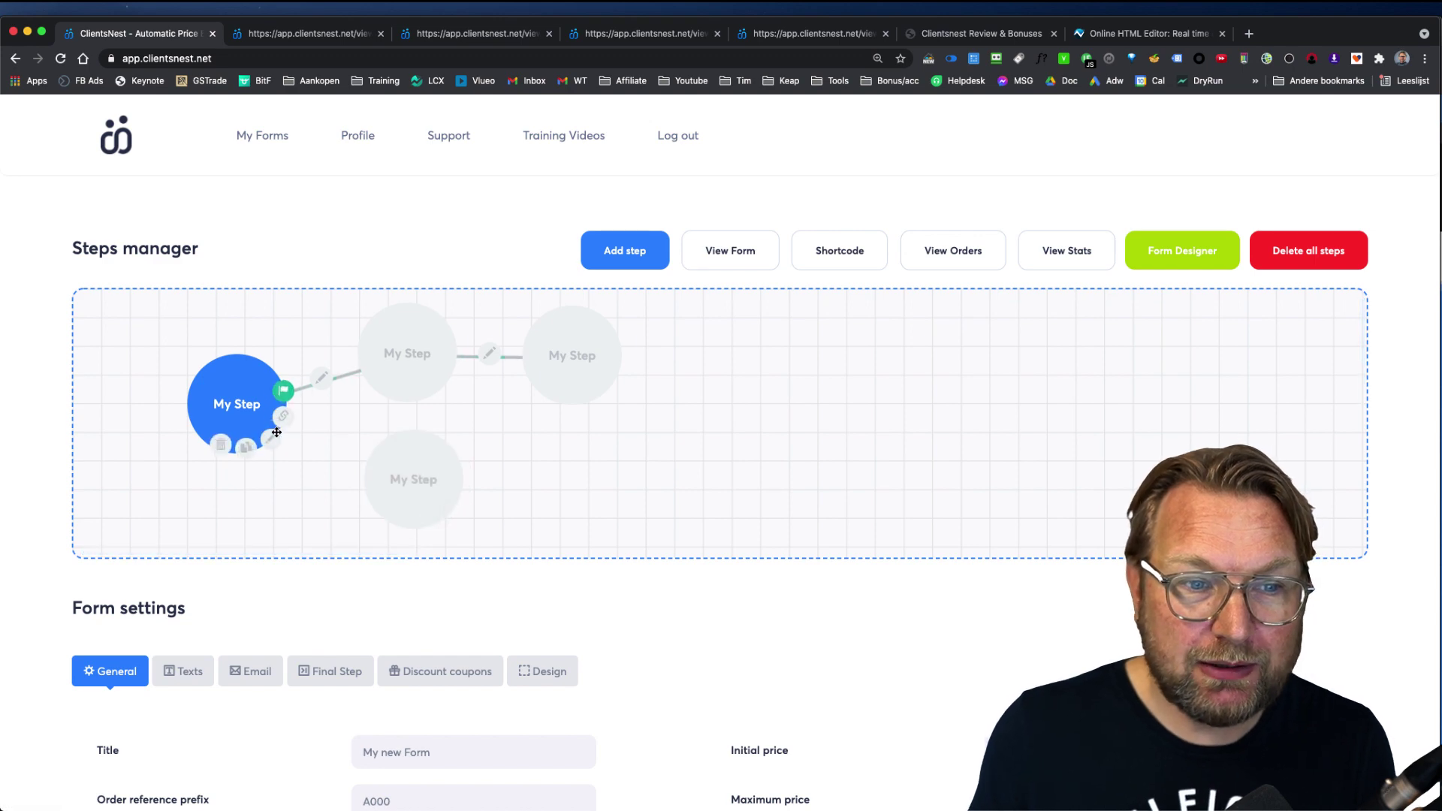
pyautogui.moveTo(283, 421); pyautogui.dragTo(399, 462)
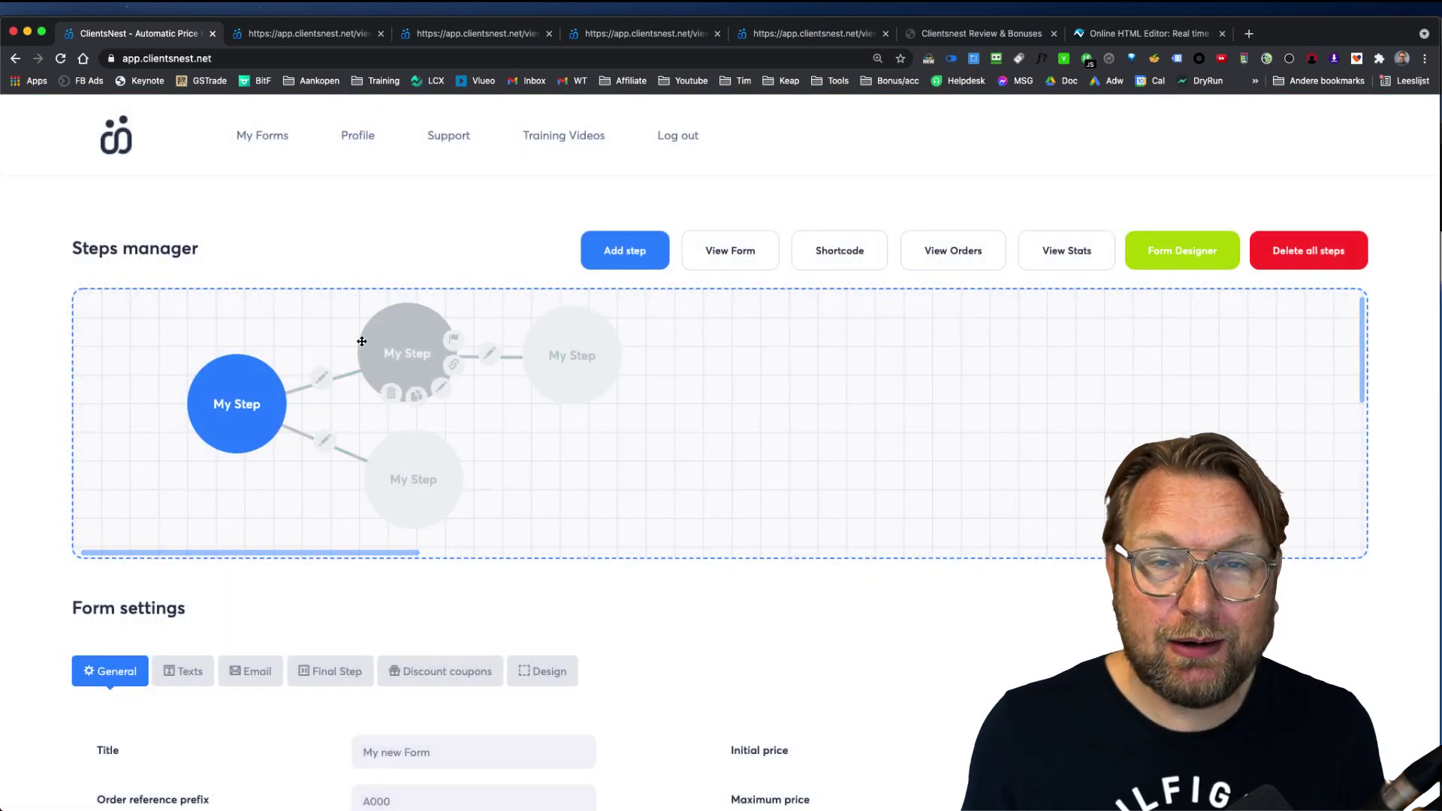
pyautogui.moveTo(456, 481)
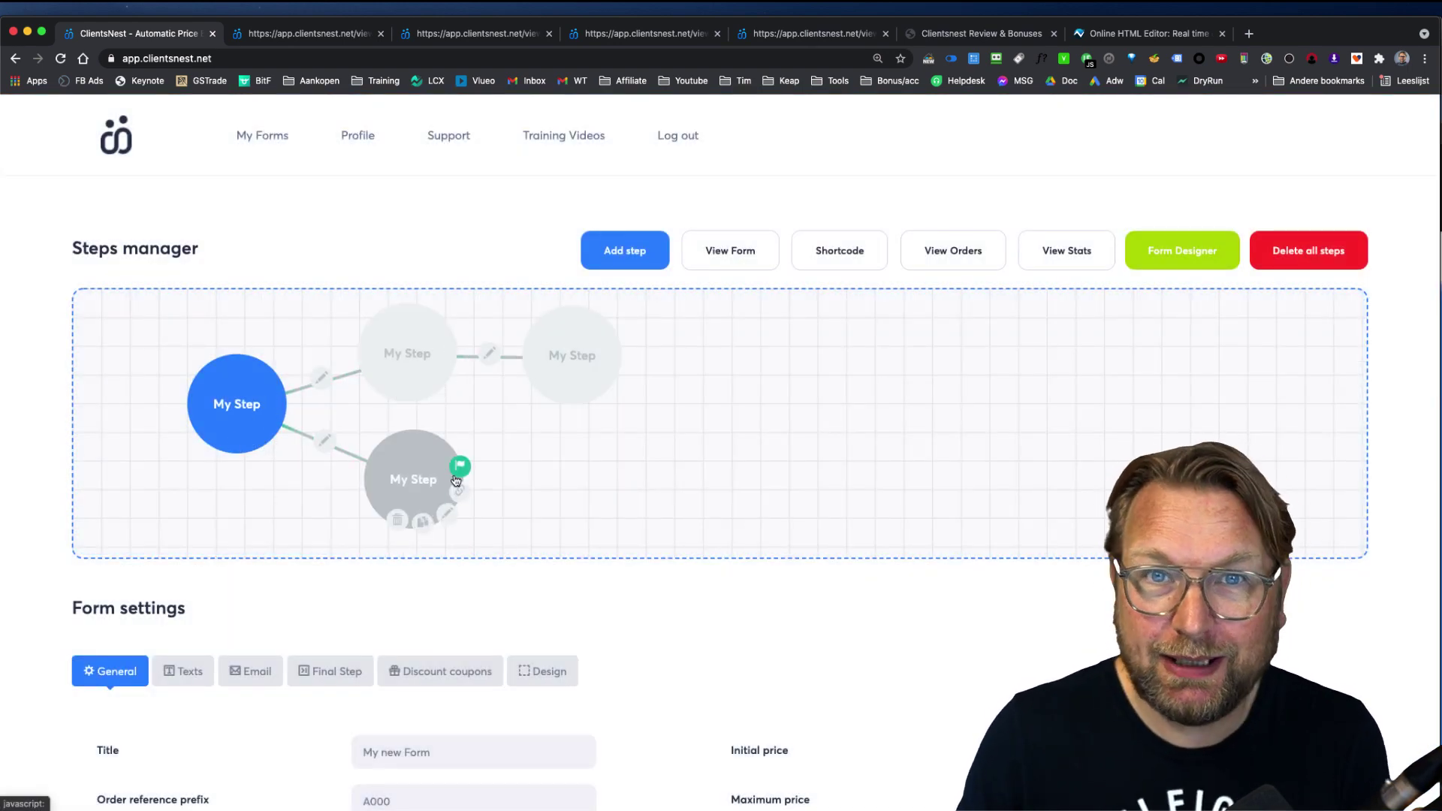
pyautogui.moveTo(221, 406)
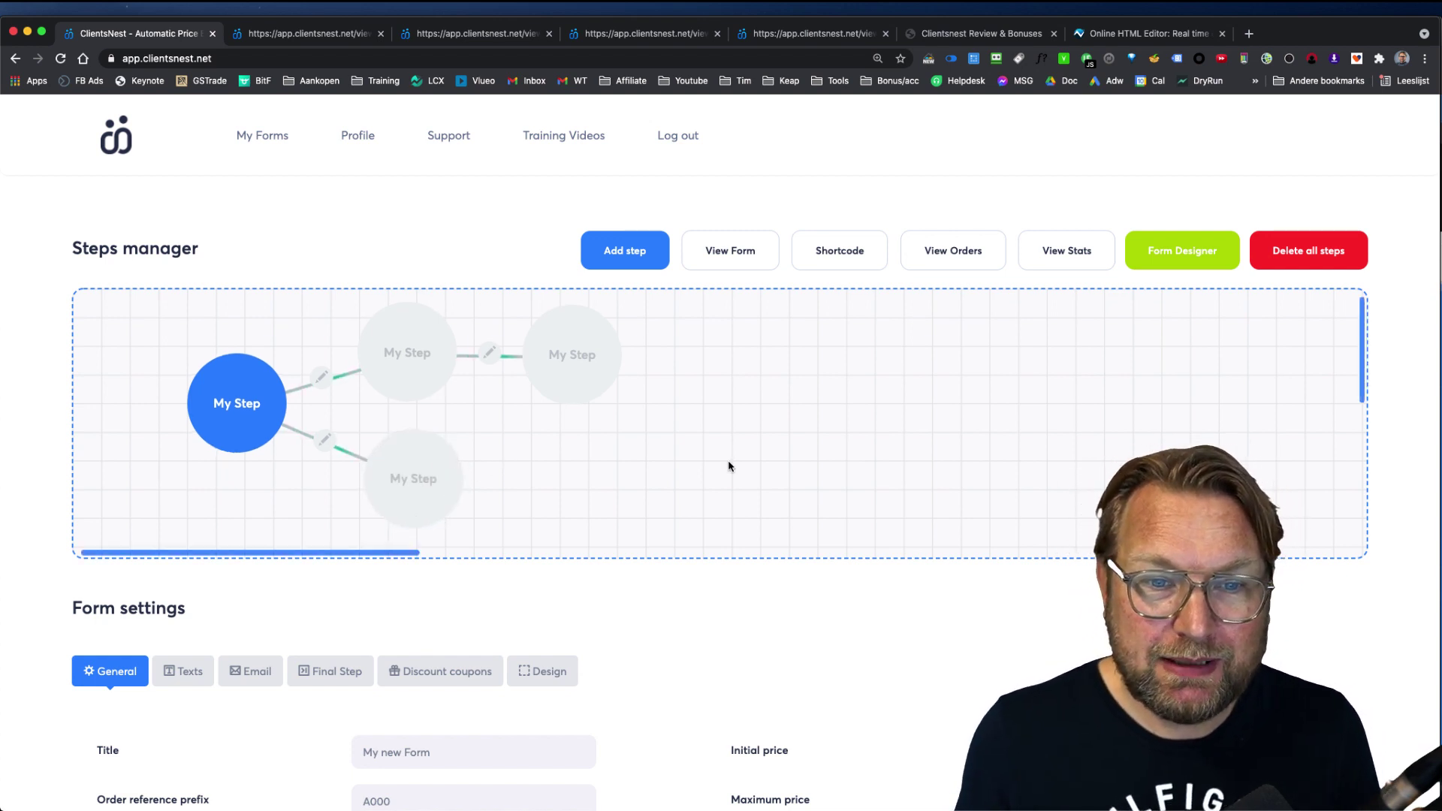
pyautogui.scroll(-5, 729, 465)
pyautogui.scroll(5, 729, 466)
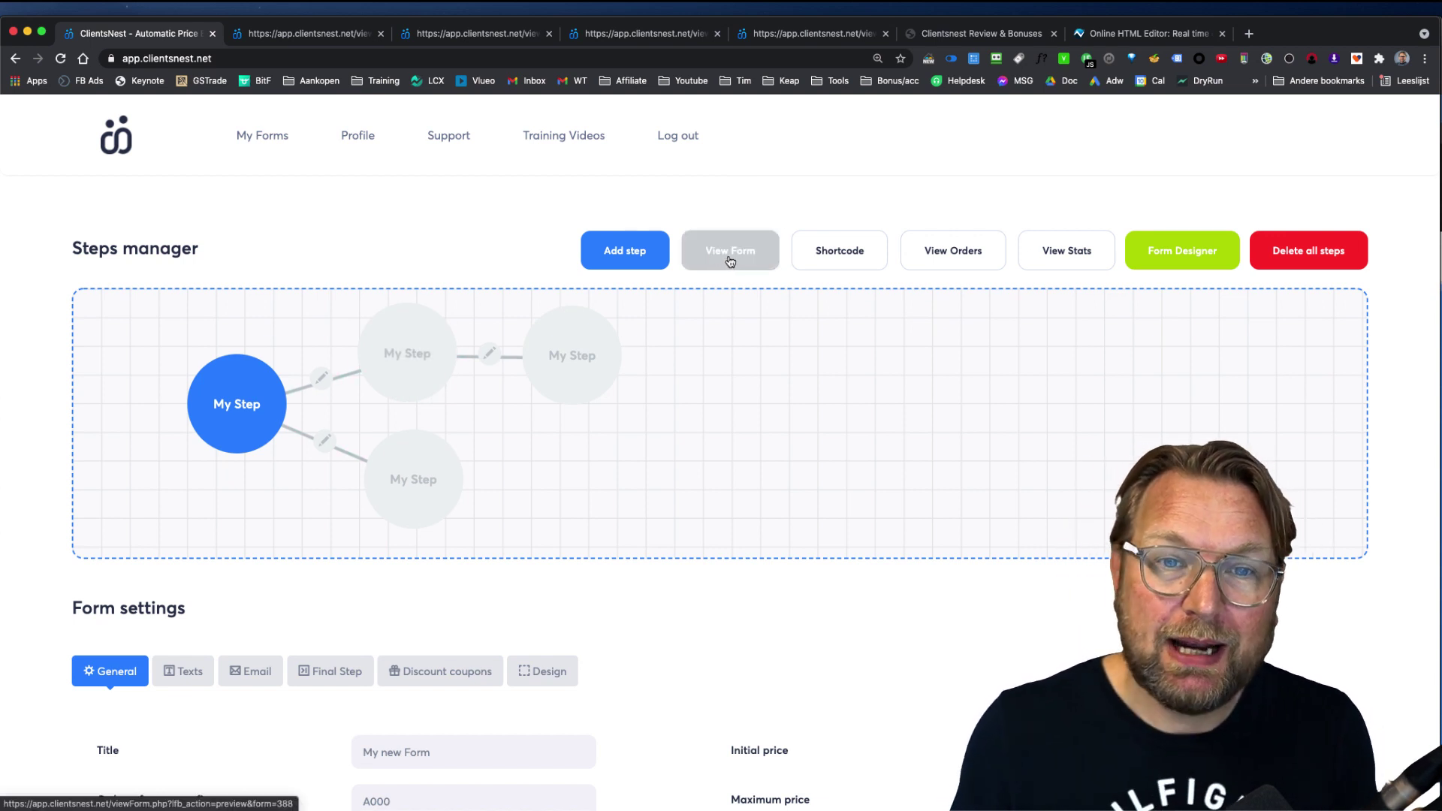
# Step: View and select the new form's Shortcode embed code, then close it
pyautogui.click(842, 250)
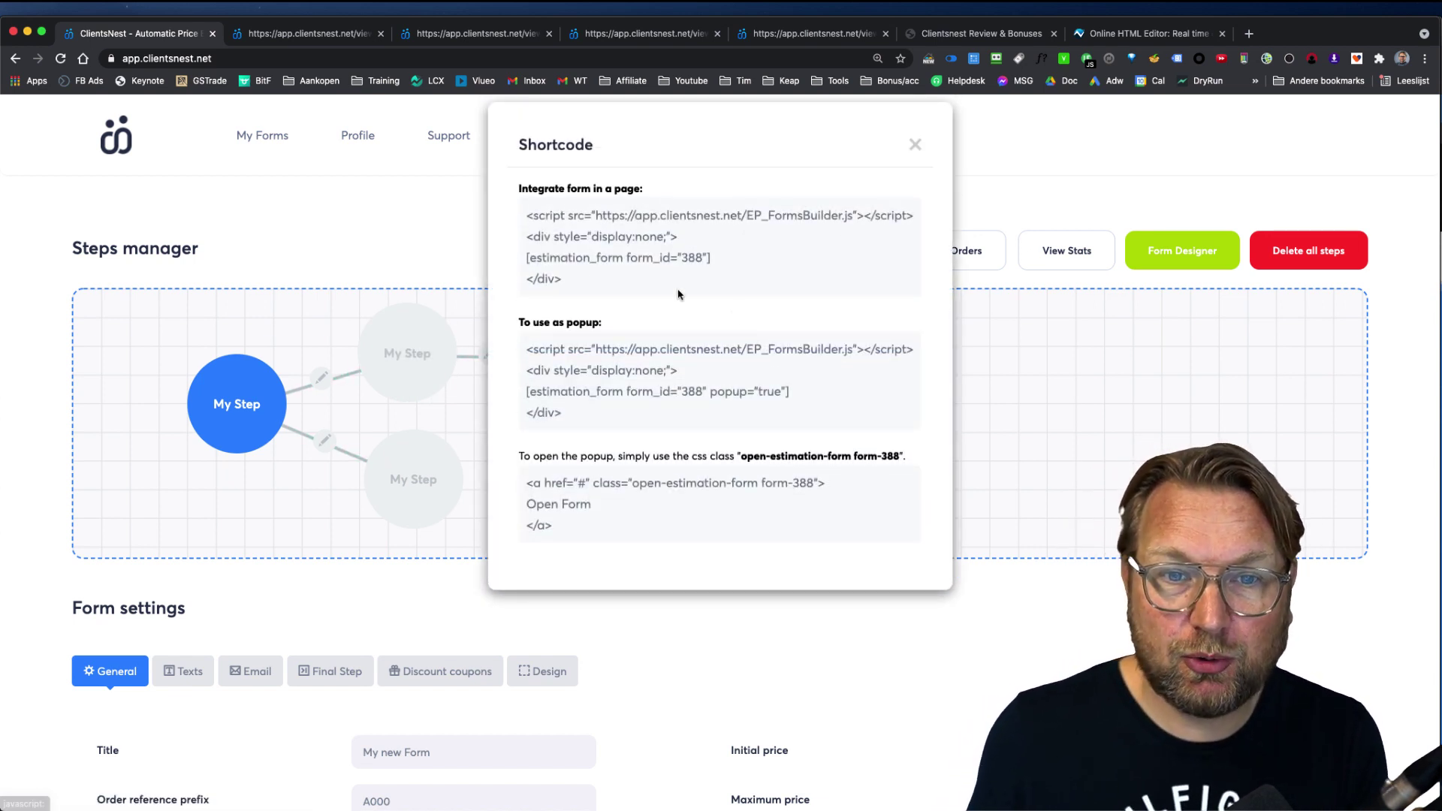
pyautogui.moveTo(680, 276); pyautogui.dragTo(524, 218)
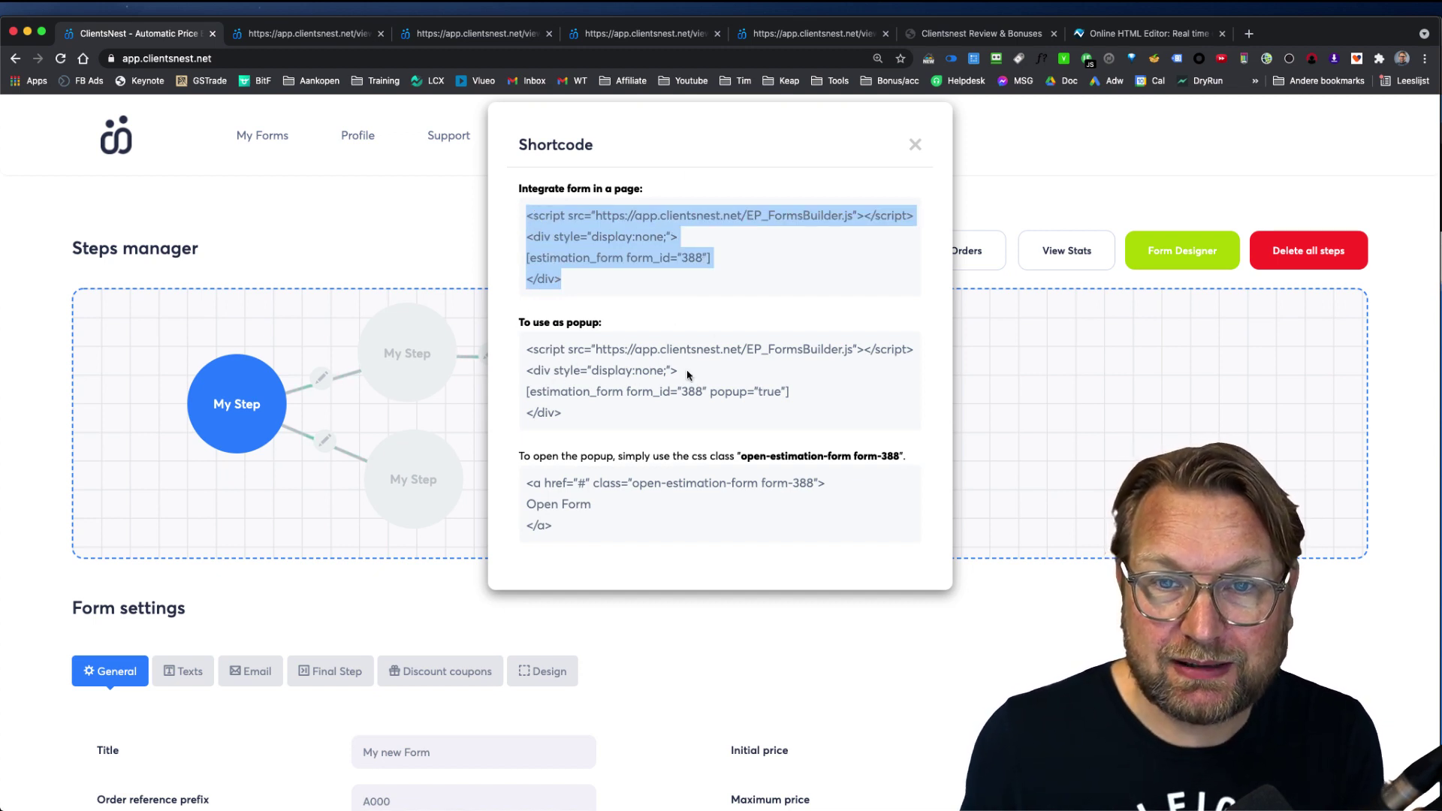
pyautogui.click(916, 144)
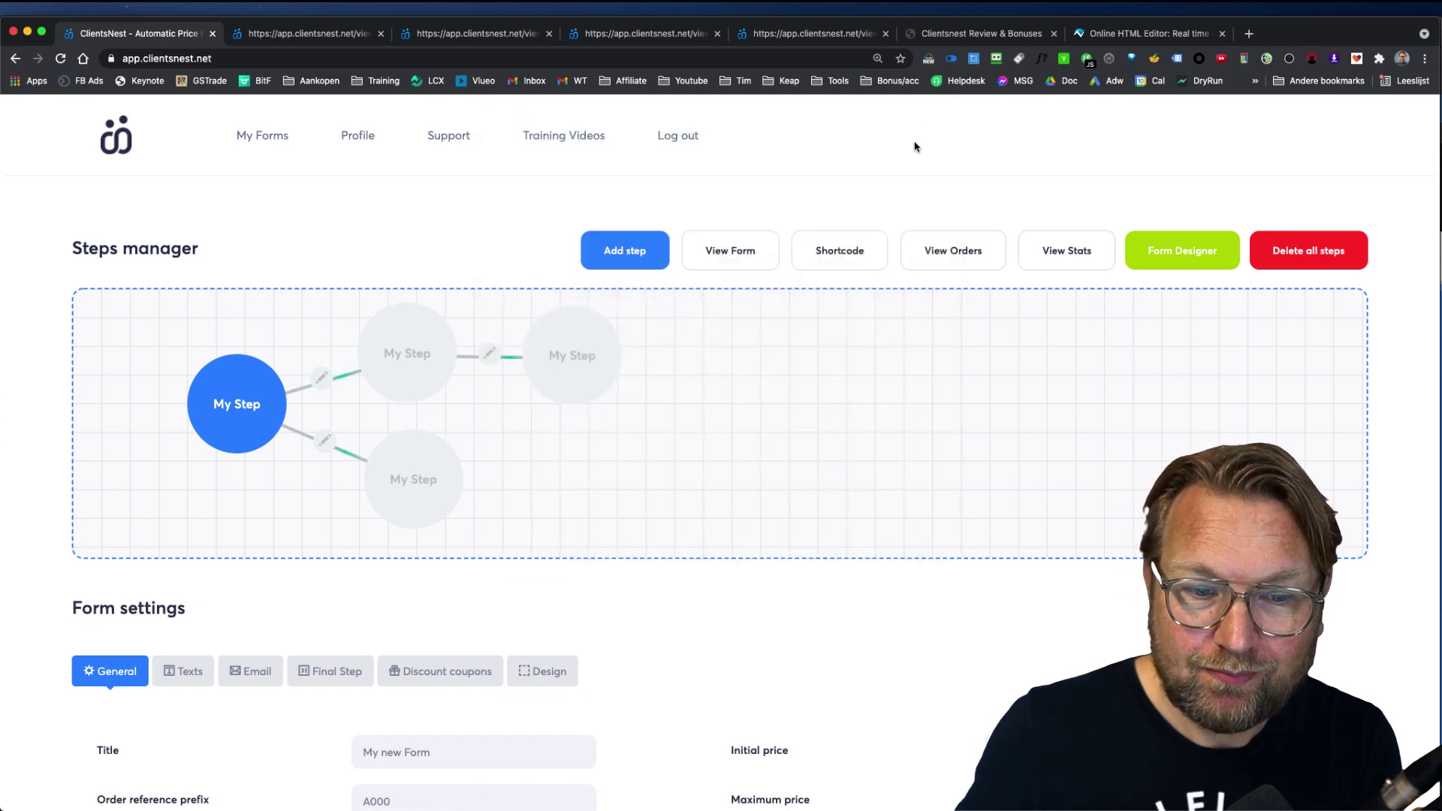
# Step: Return to My Forms and open the Webdesign Services (1) form
pyautogui.scroll(-5, 814, 454)
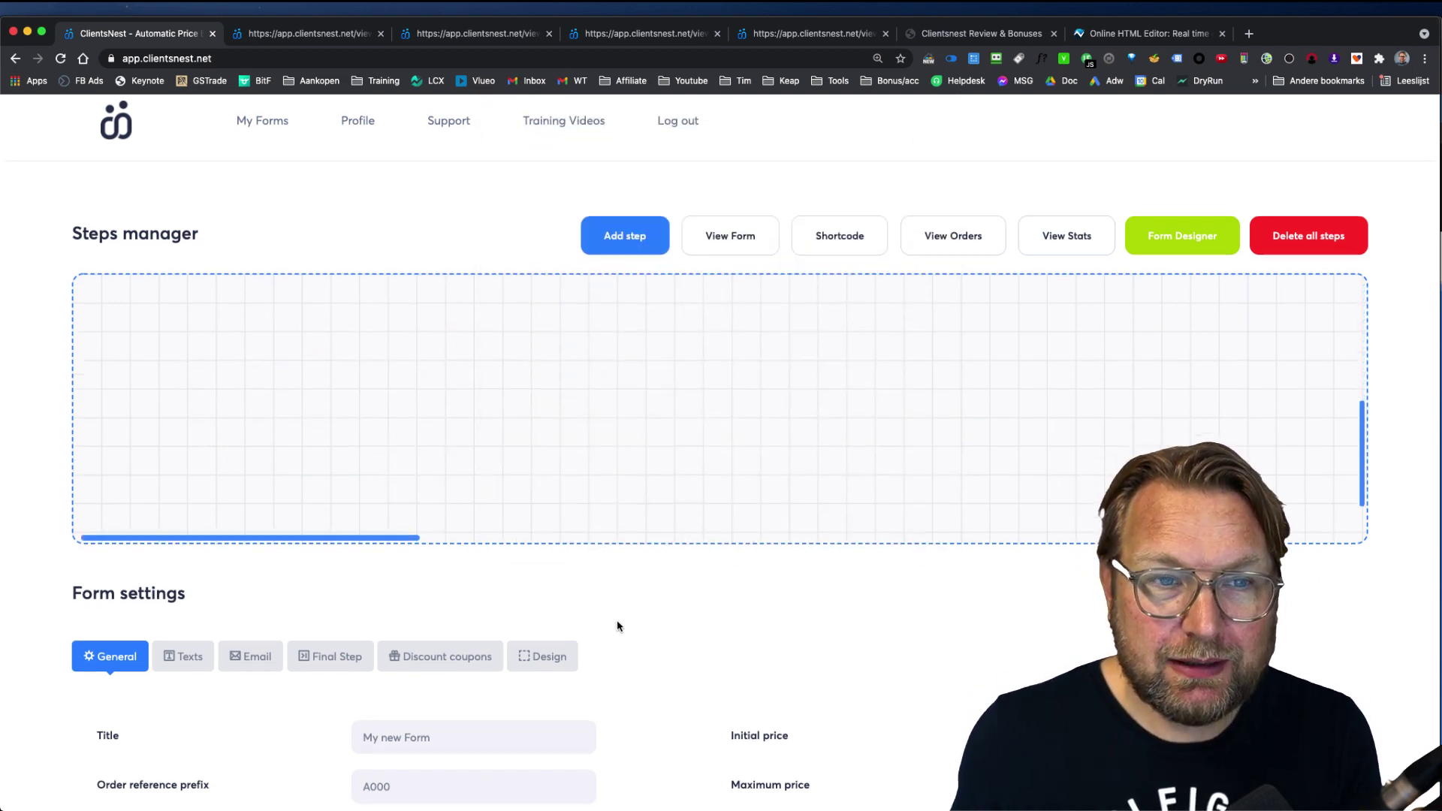
pyautogui.click(264, 136)
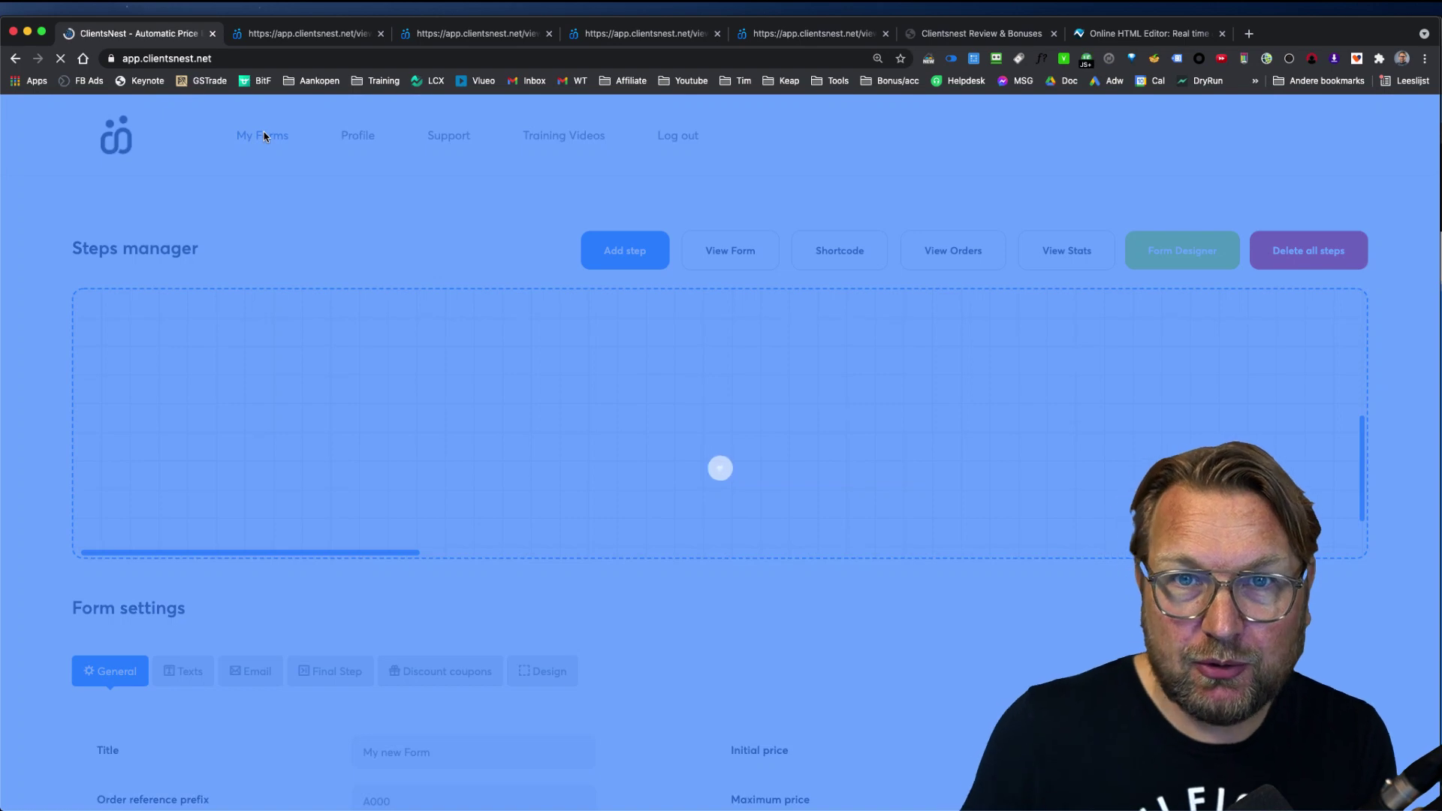
pyautogui.scroll(-2, 543, 640)
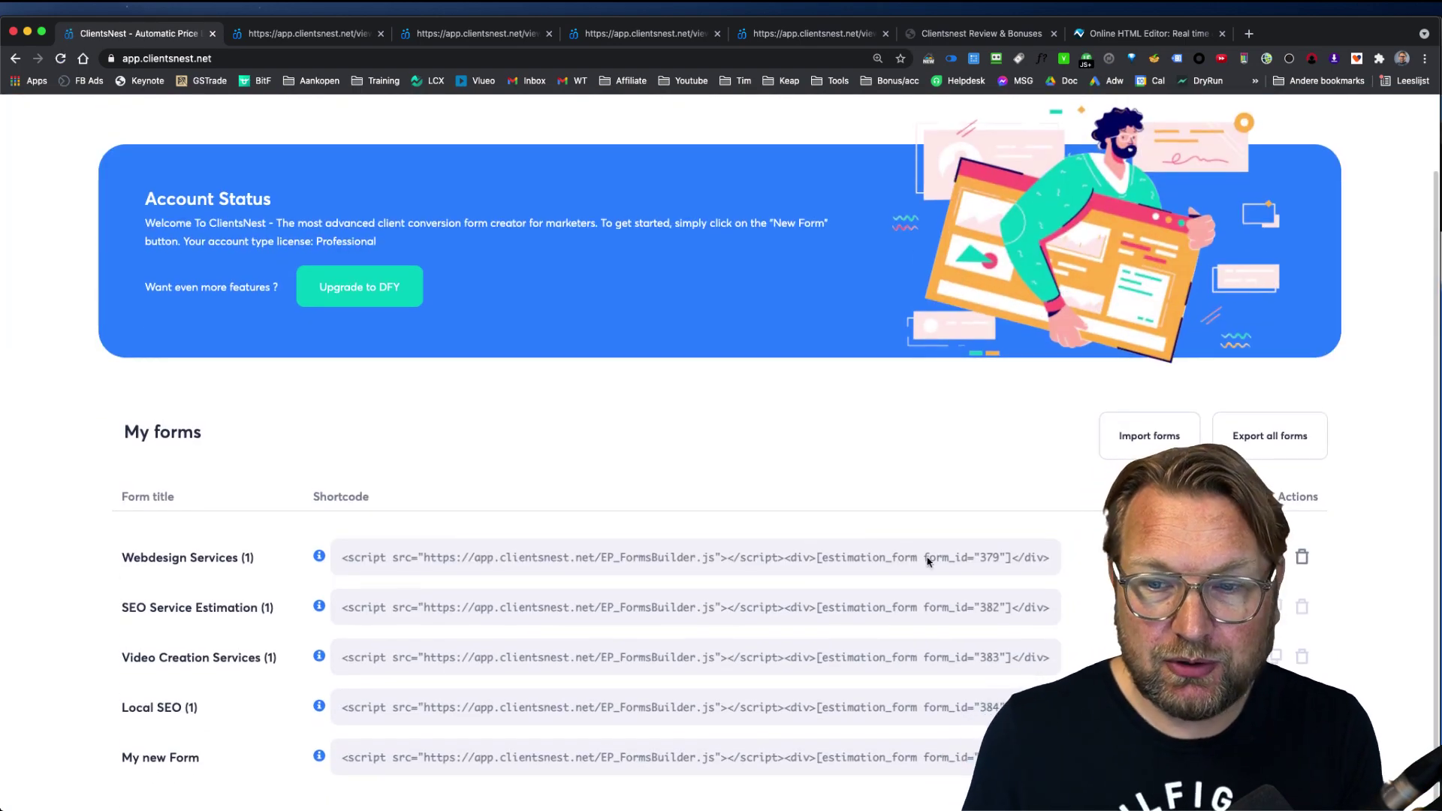
pyautogui.click(1163, 557)
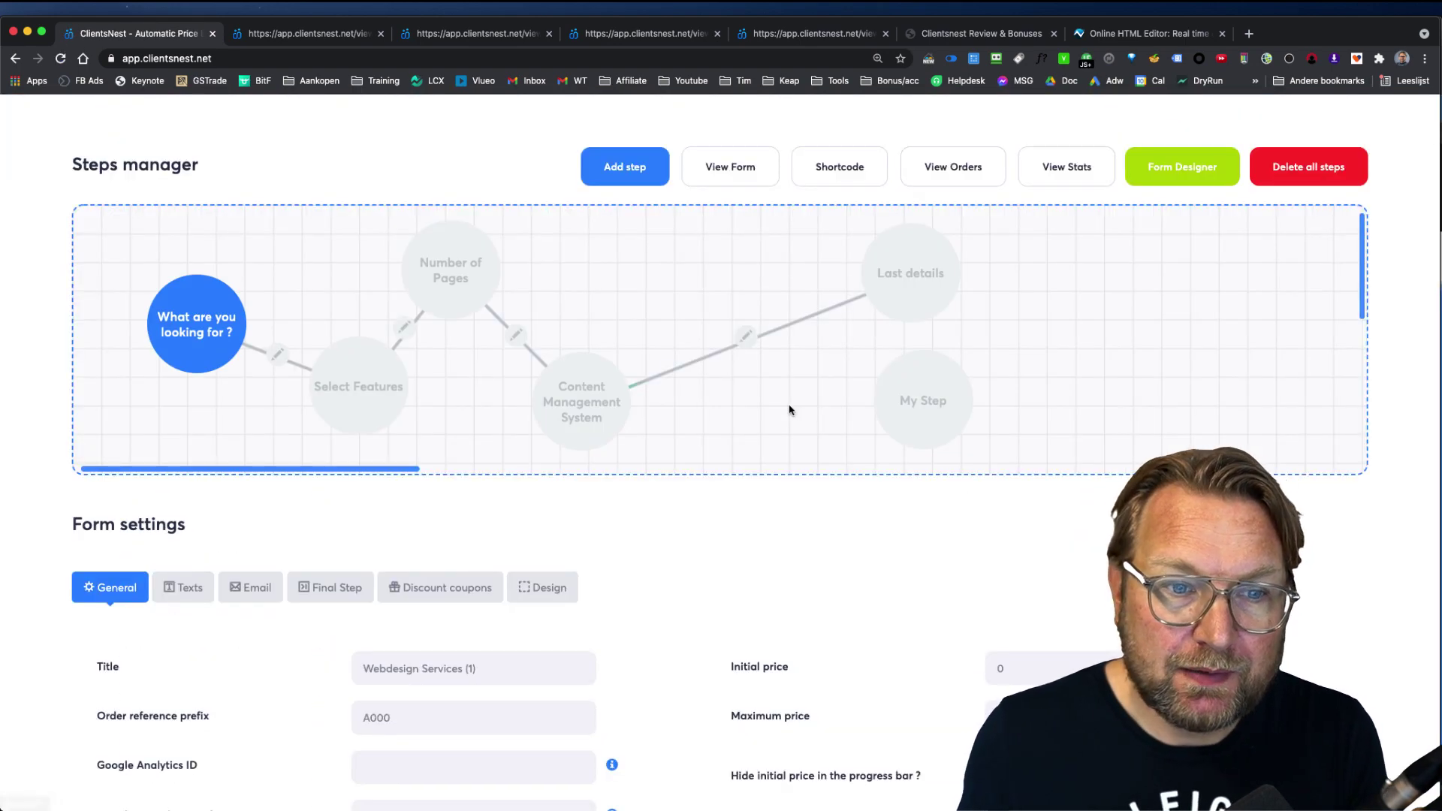
# Step: Show the form's Texts settings and scan labels like "NEXT STEP", the introduction title and last-step texts
pyautogui.scroll(-5, 638, 601)
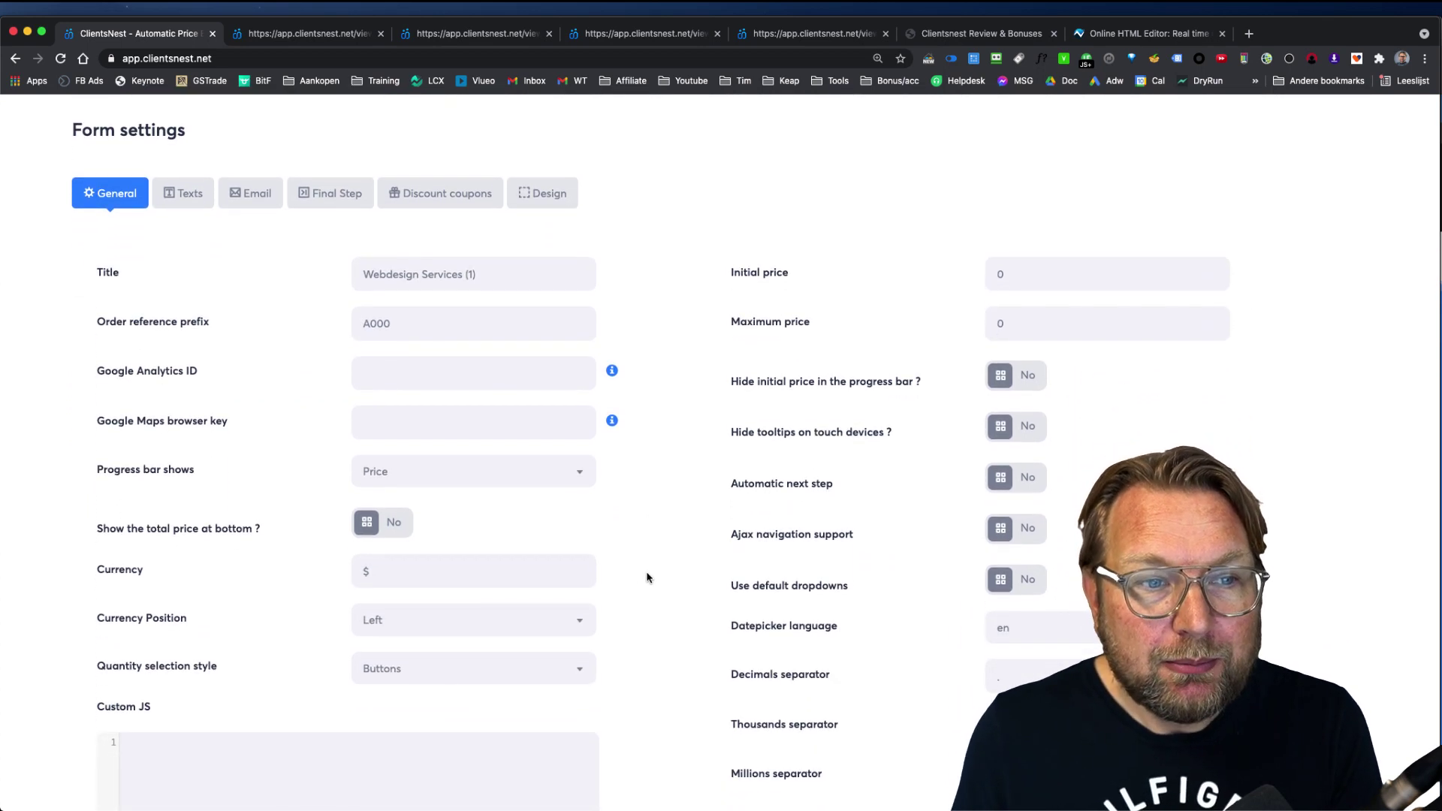
pyautogui.moveTo(457, 396)
pyautogui.scroll(-1, 468, 395)
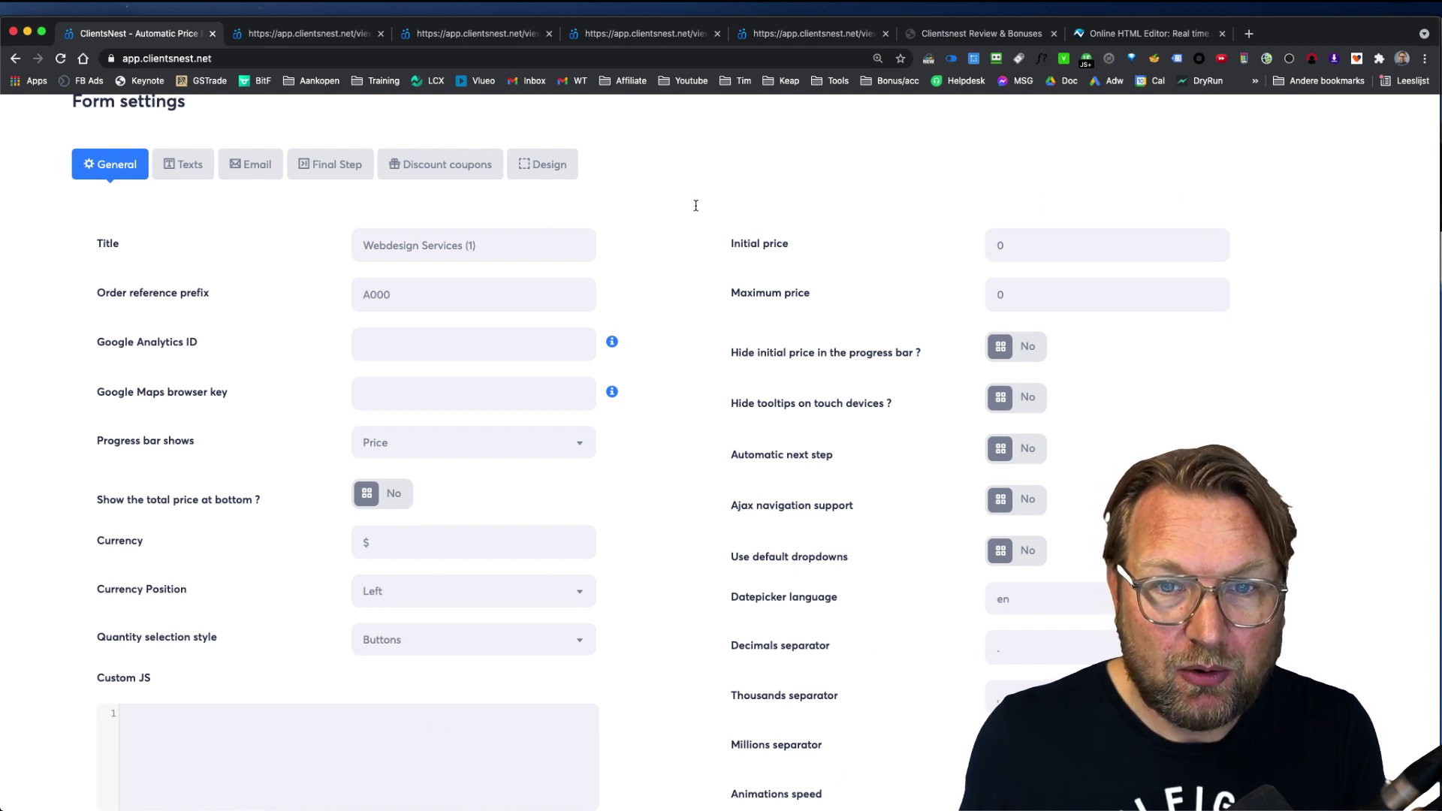
pyautogui.click(188, 165)
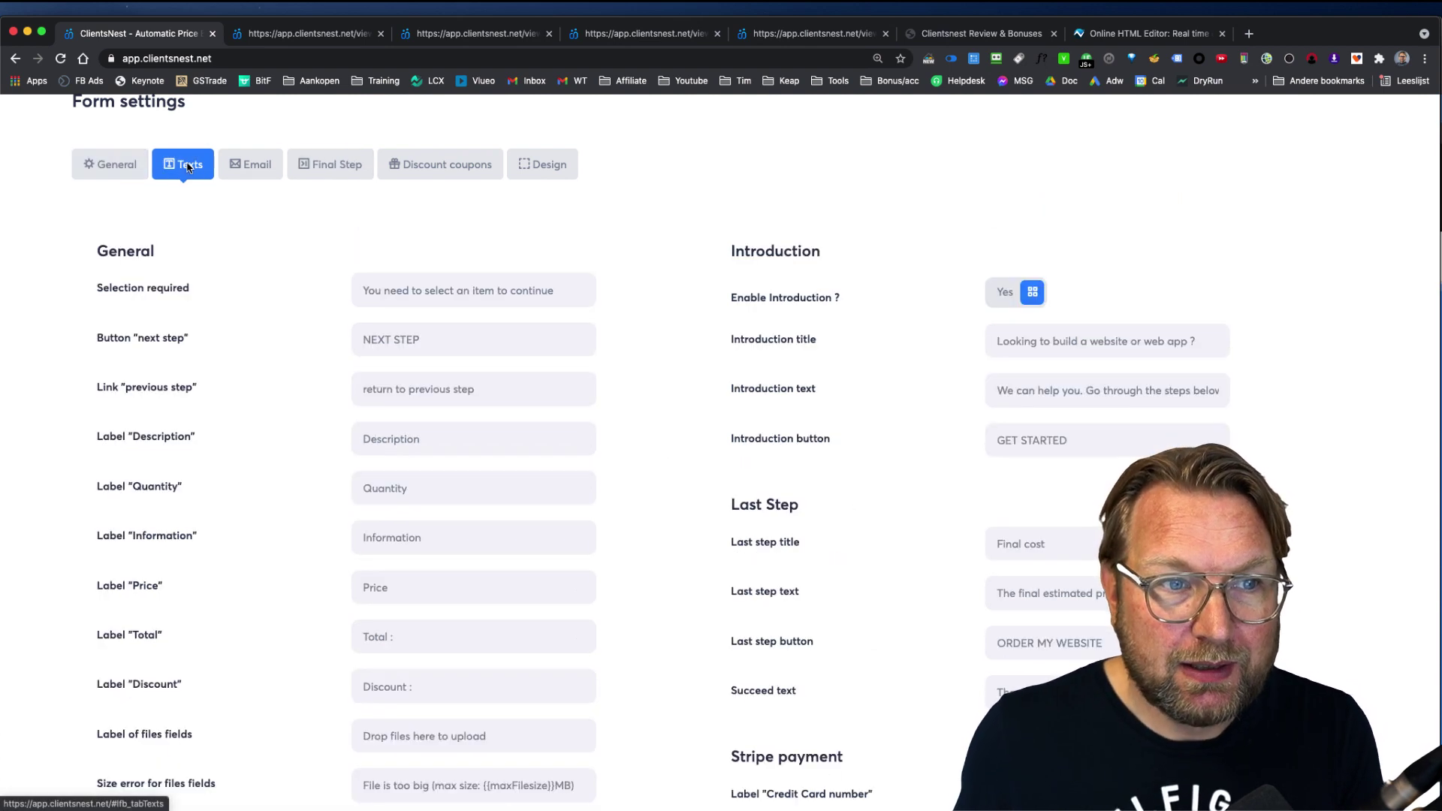
pyautogui.moveTo(502, 334)
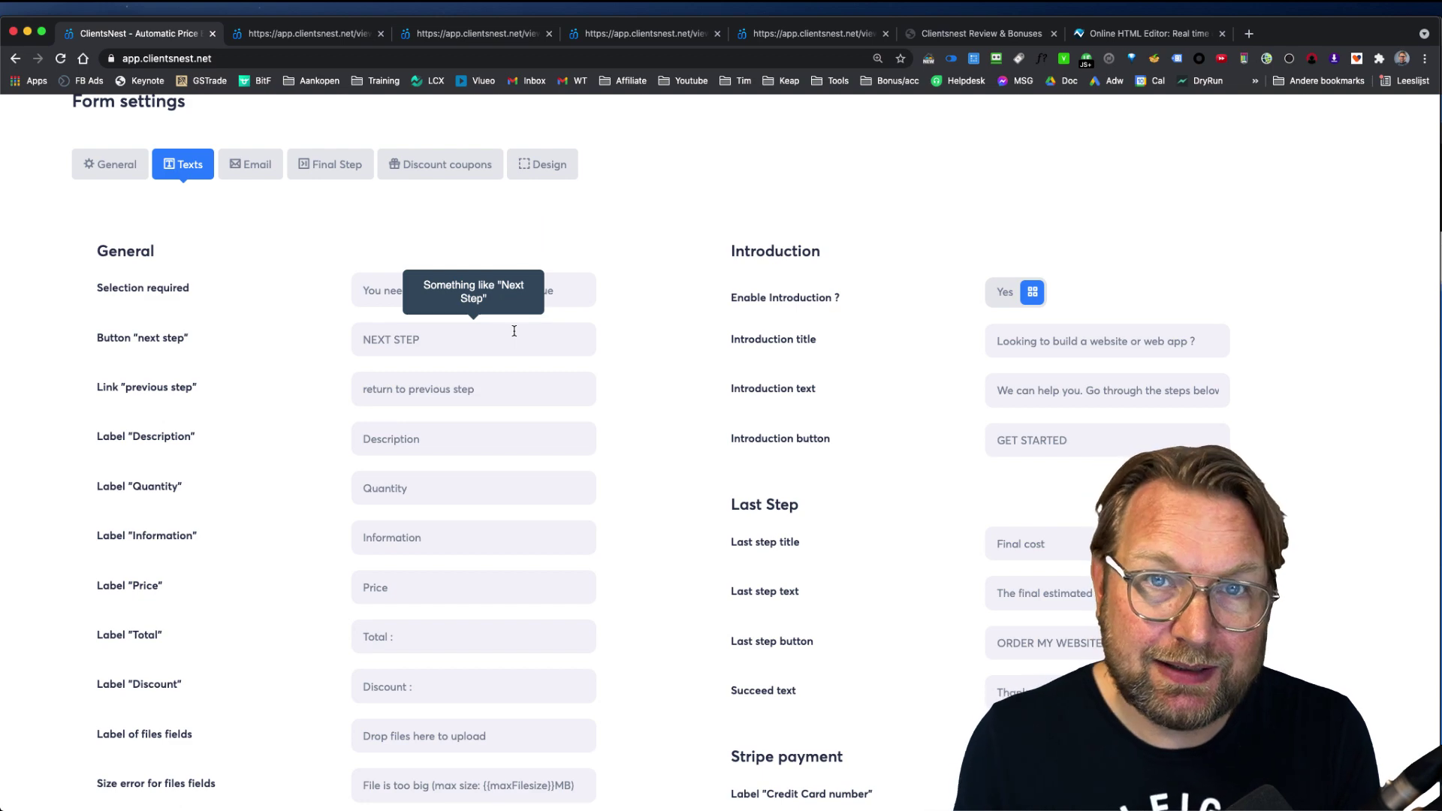
pyautogui.scroll(-2, 495, 421)
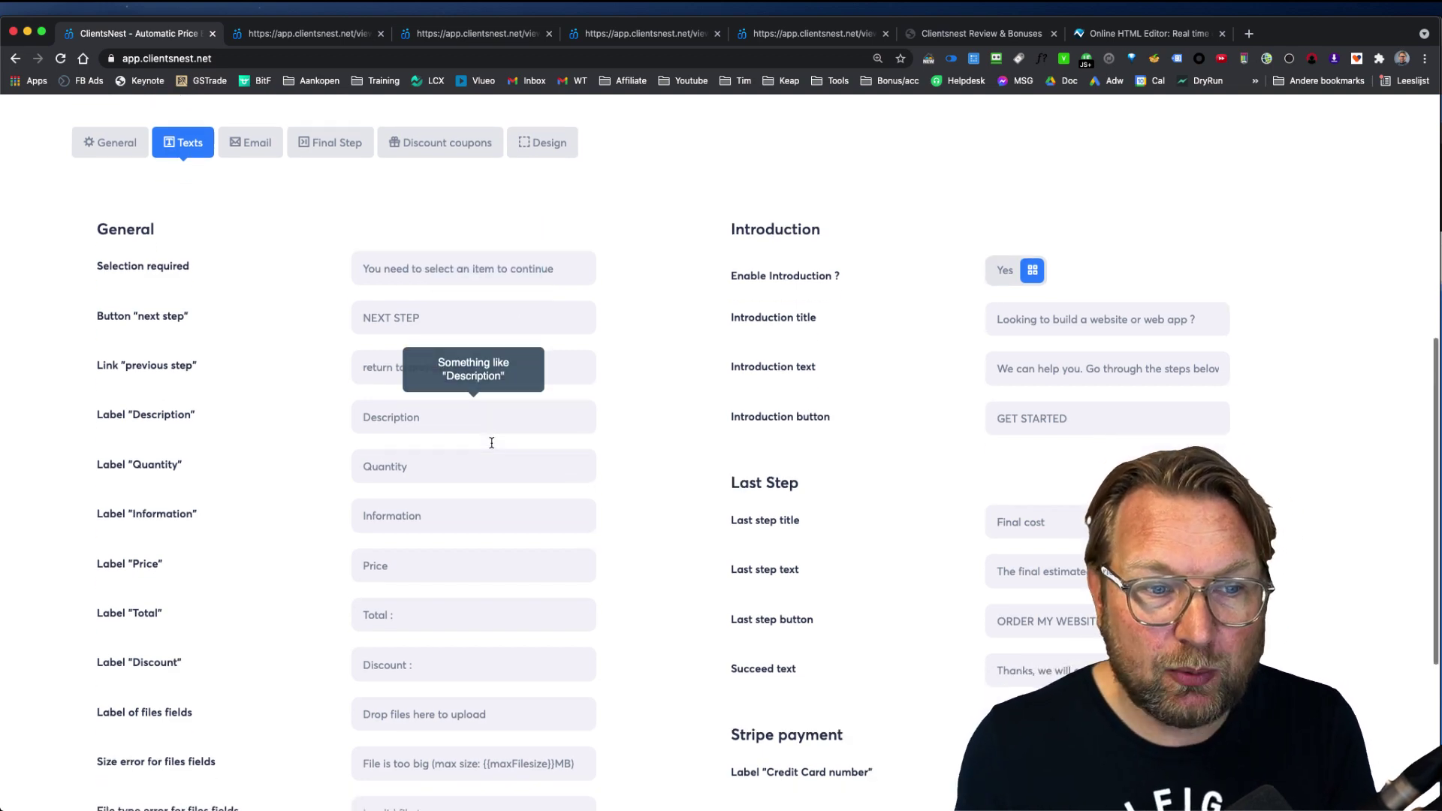
pyautogui.scroll(-5, 458, 421)
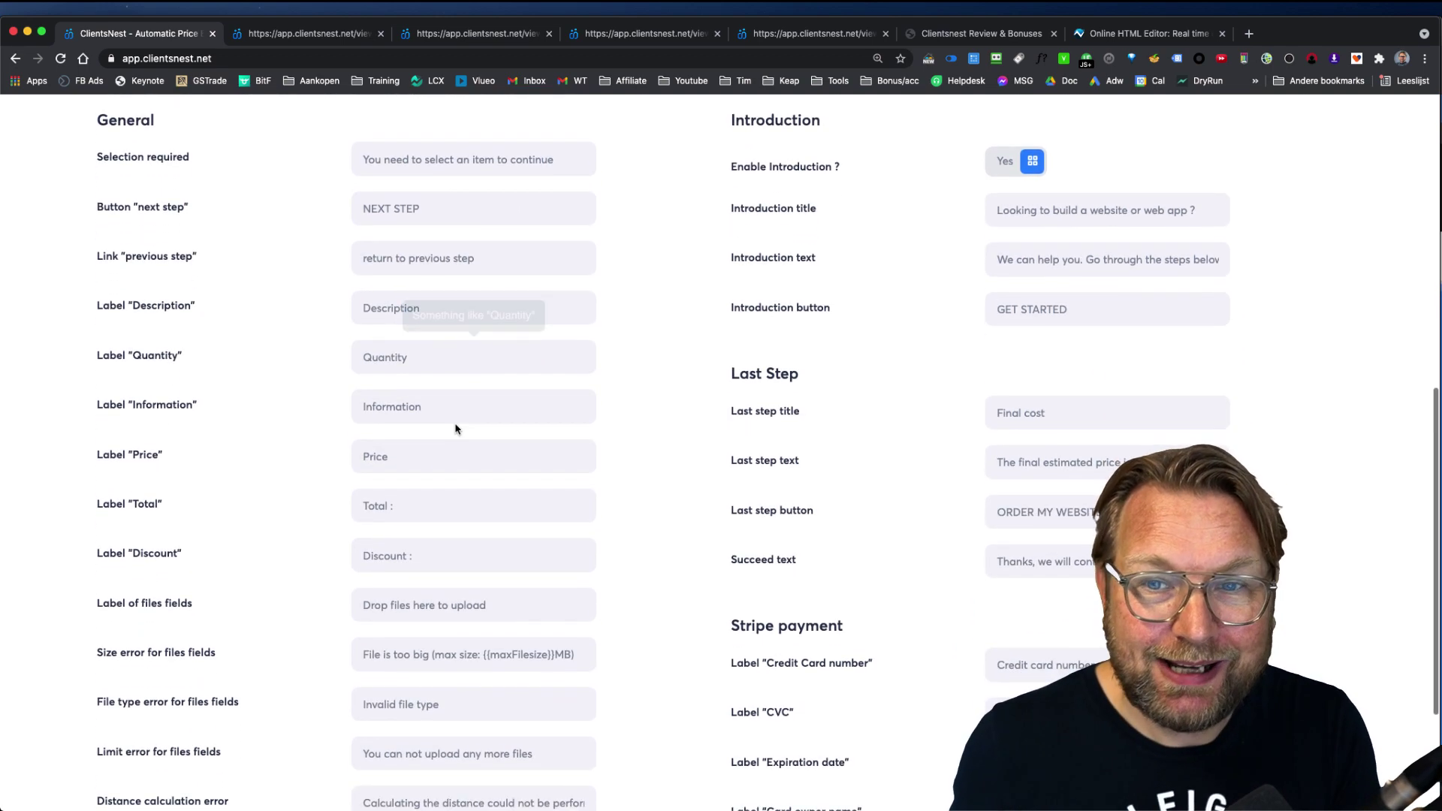
pyautogui.scroll(-3, 455, 429)
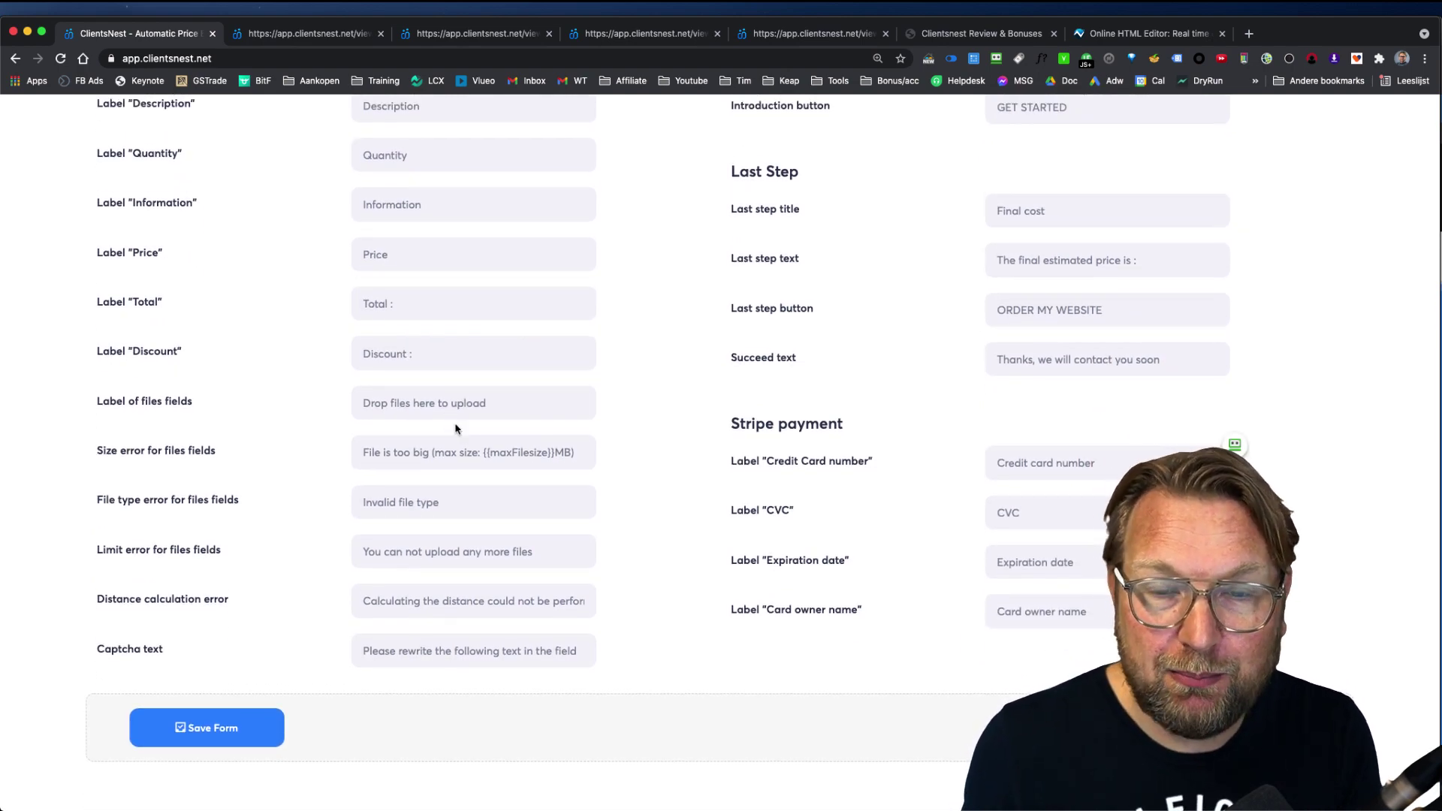
pyautogui.scroll(9, 455, 429)
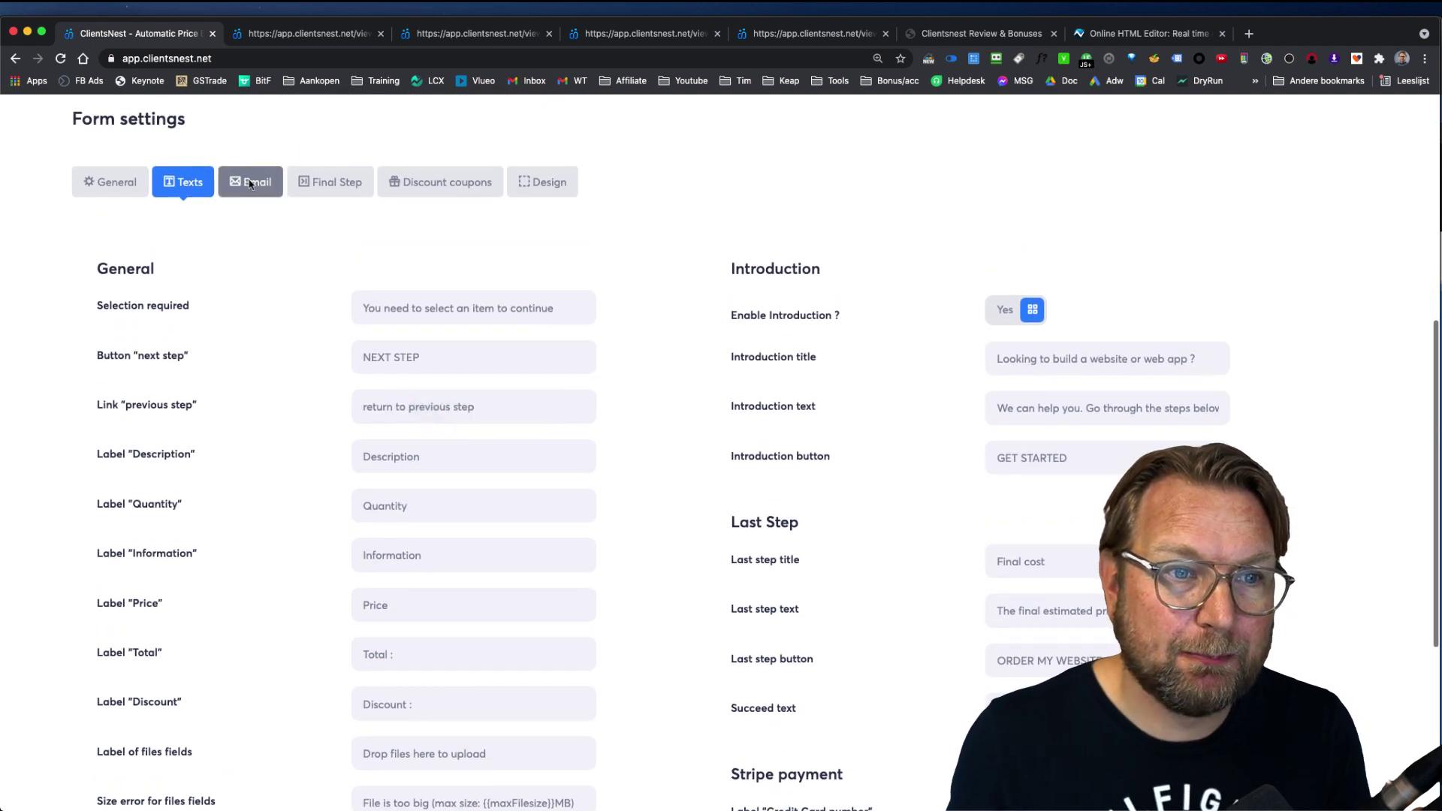
# Step: In Email settings, switch "Send email to the customer?" to Yes for the Order confirmation message
pyautogui.click(250, 181)
pyautogui.scroll(-3, 534, 452)
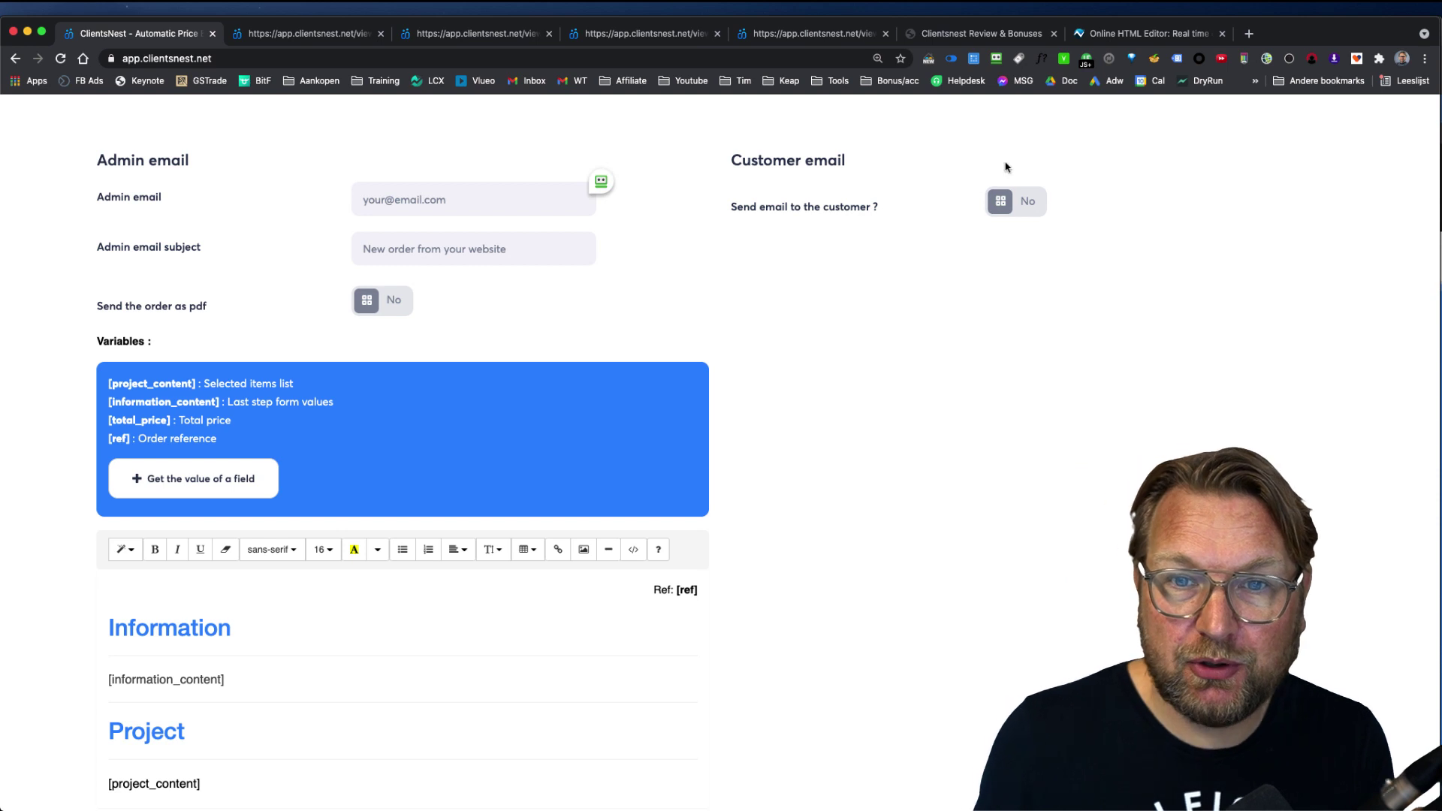
pyautogui.click(1029, 202)
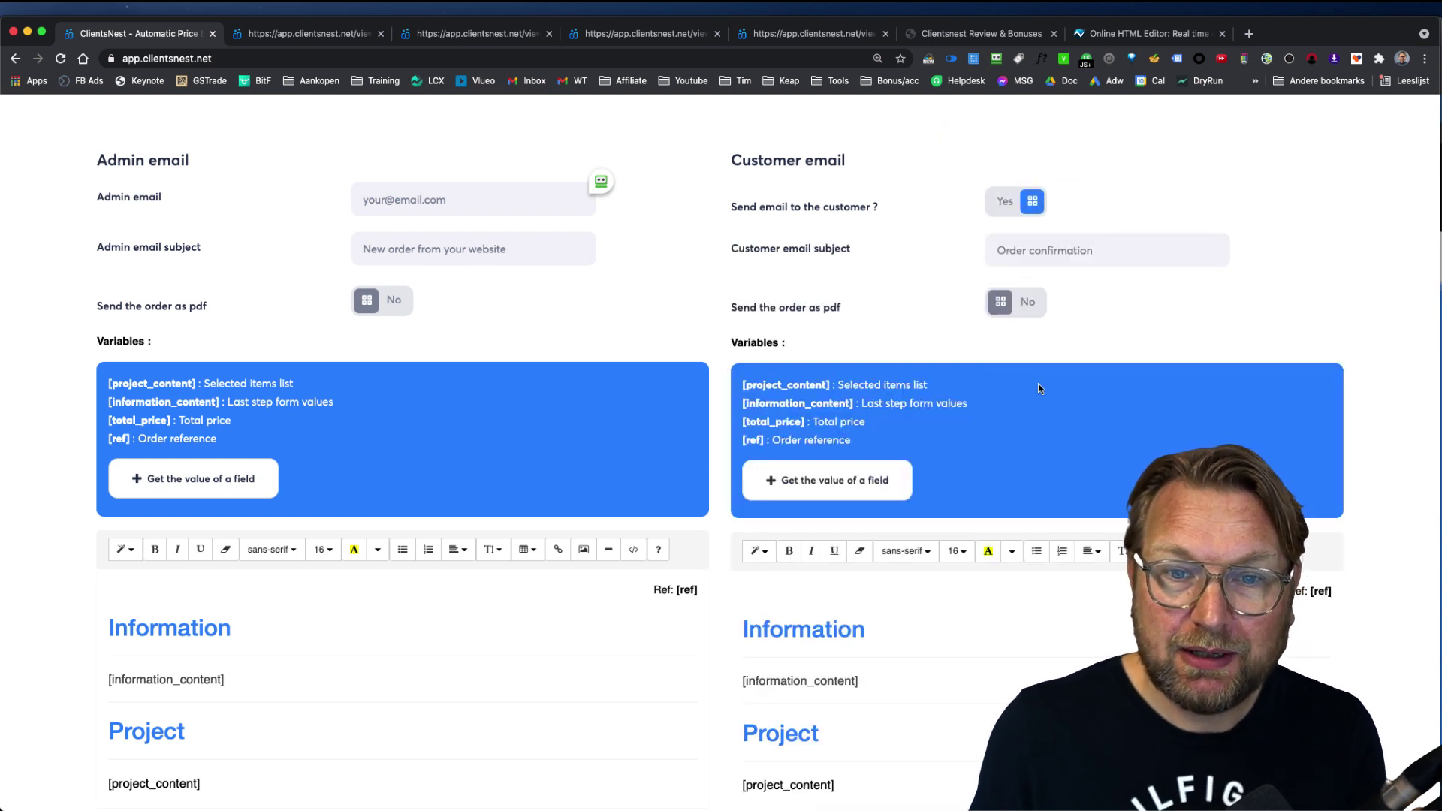
pyautogui.scroll(-5, 1038, 384)
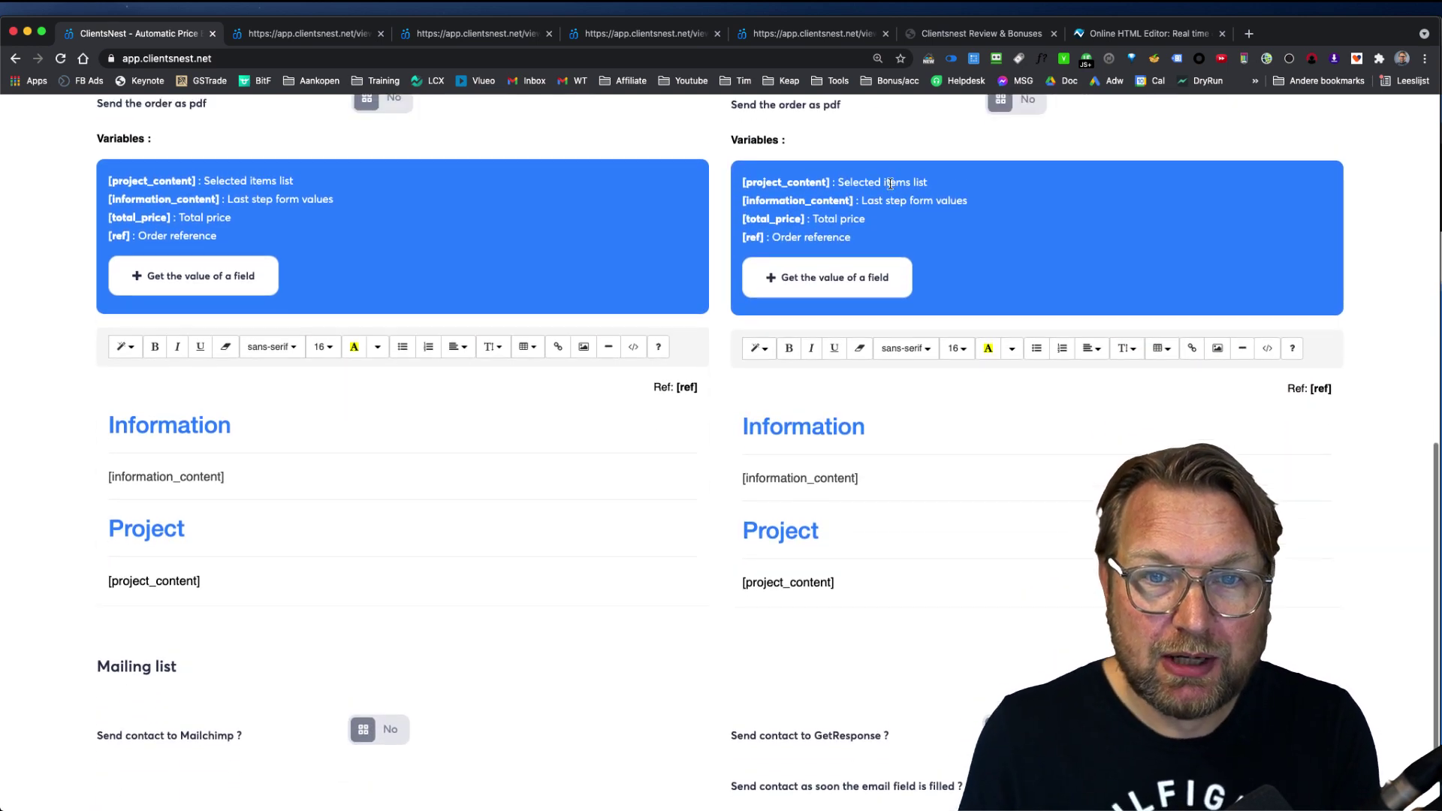
pyautogui.scroll(5, 890, 184)
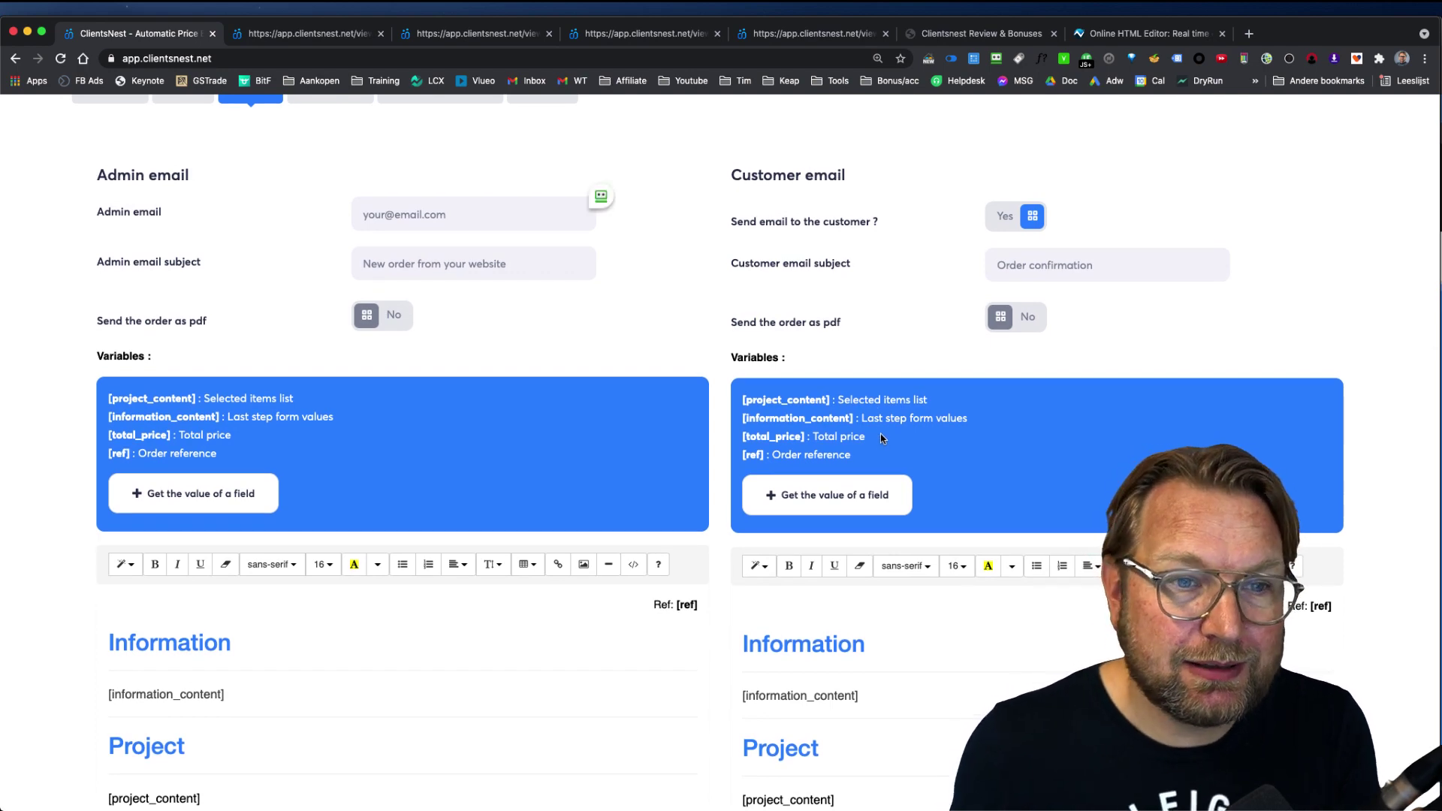
pyautogui.scroll(5, 454, 193)
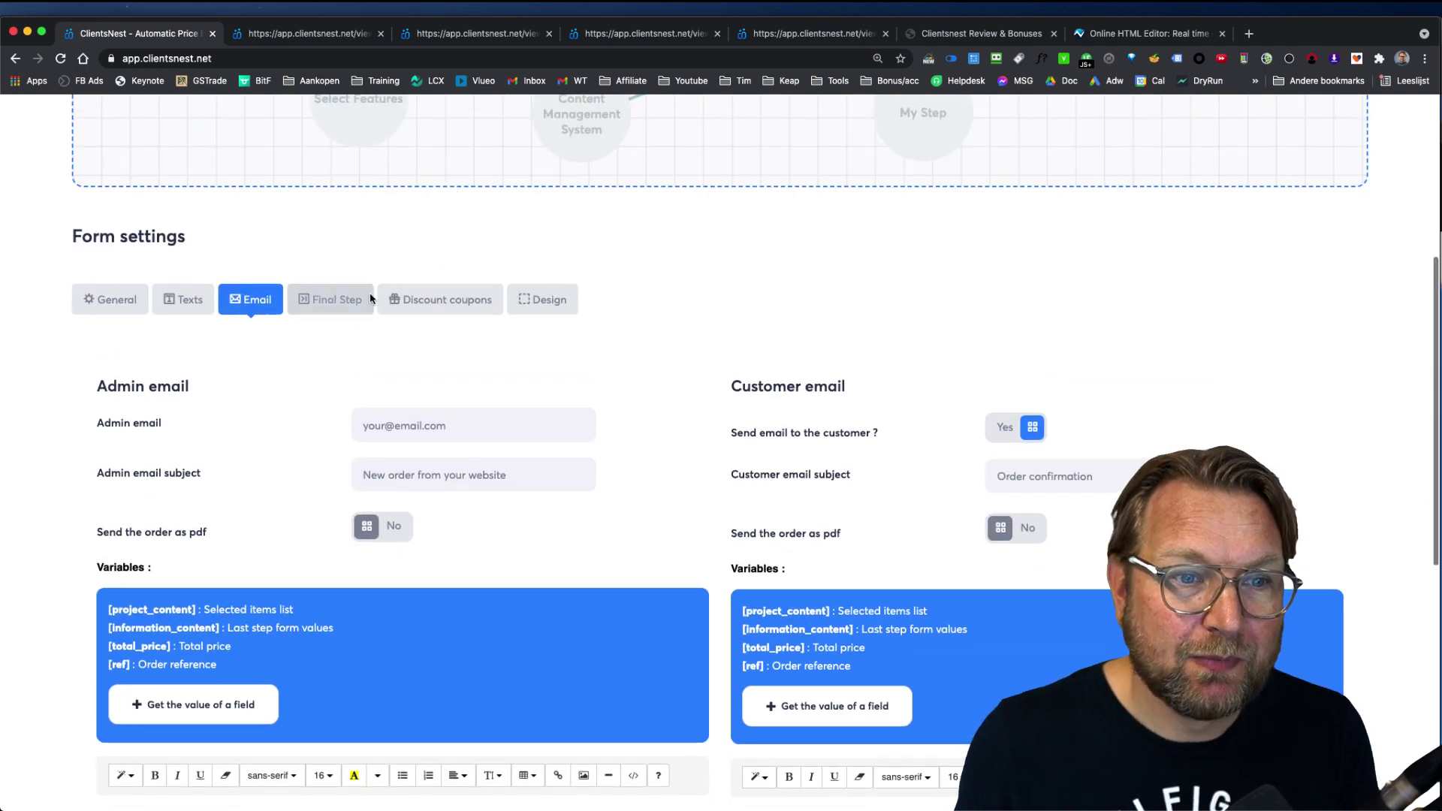
# Step: Show the Final Step settings below the form's step diagram
pyautogui.click(340, 300)
pyautogui.scroll(-3, 519, 470)
pyautogui.scroll(-2, 519, 471)
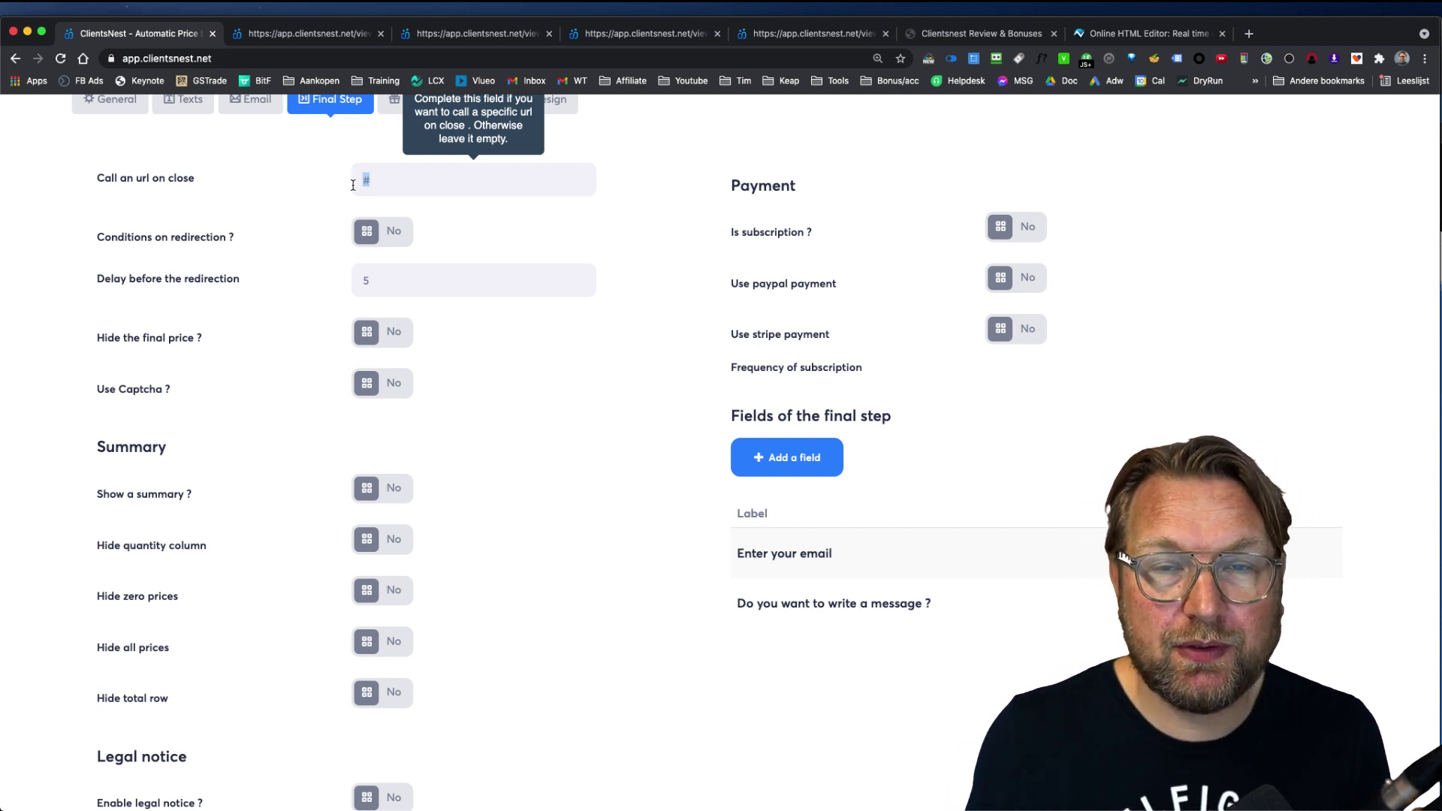
# Step: Toggle conditional redirection on and back off, then review the 5-second redirection delay and payment options
pyautogui.click(398, 232)
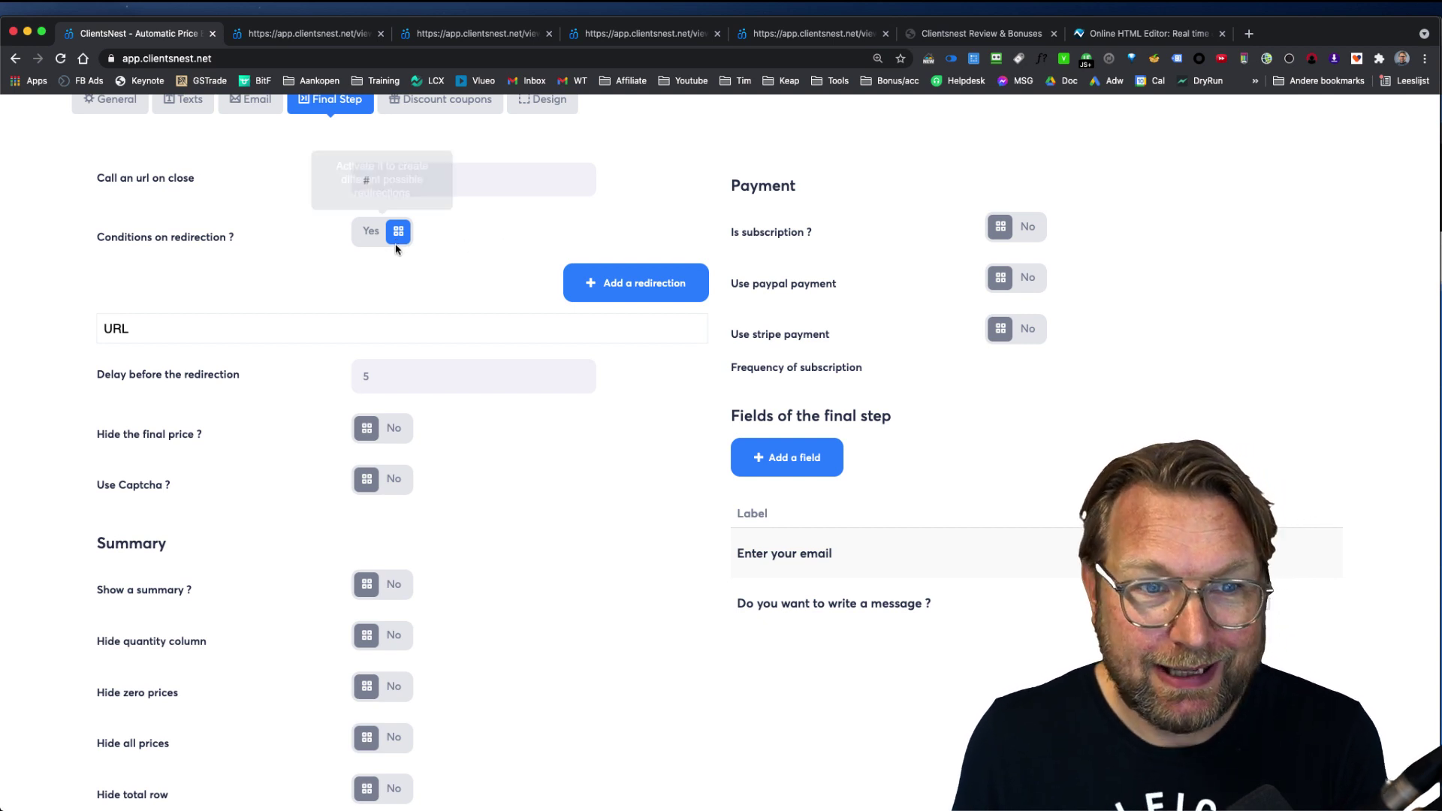
pyautogui.click(375, 237)
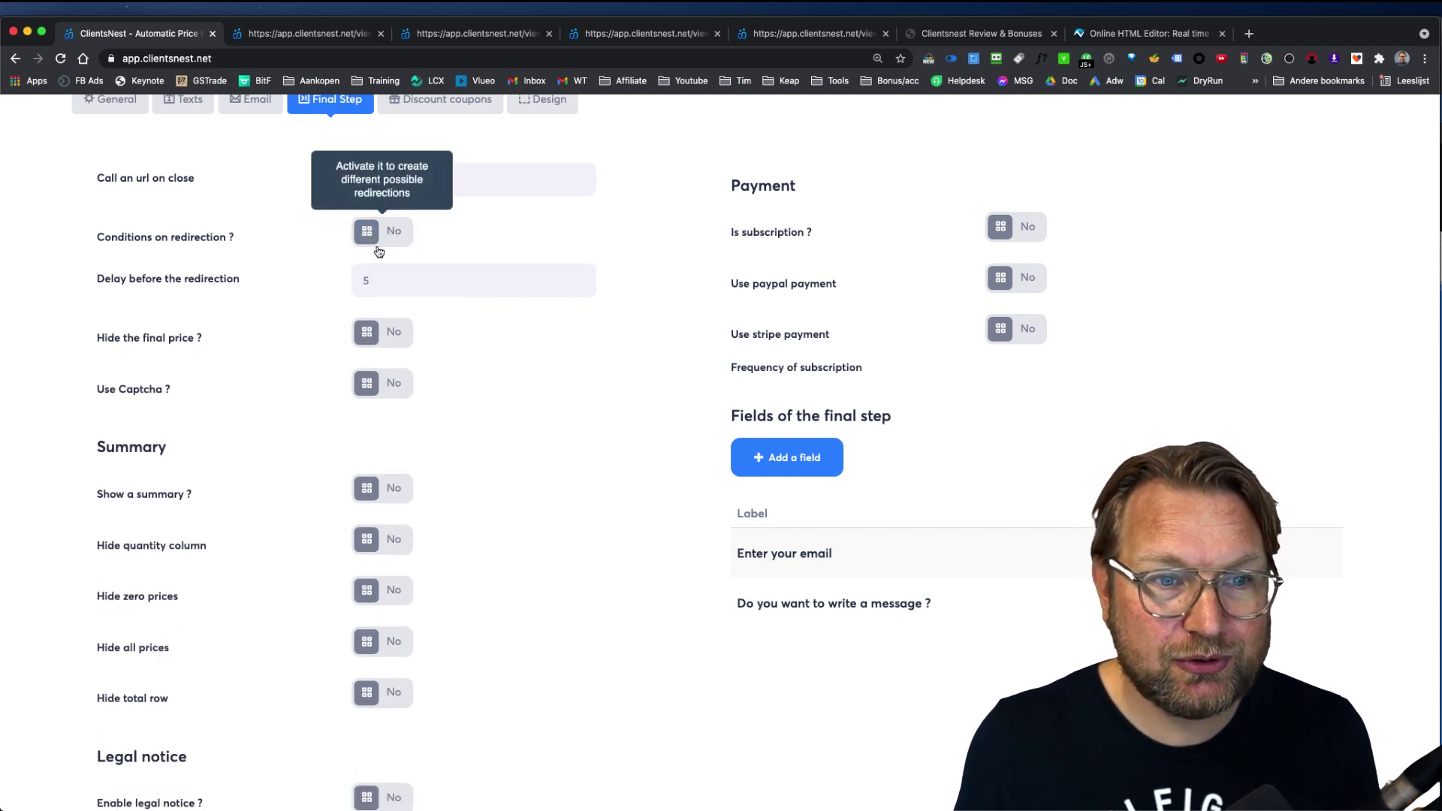
pyautogui.click(353, 282)
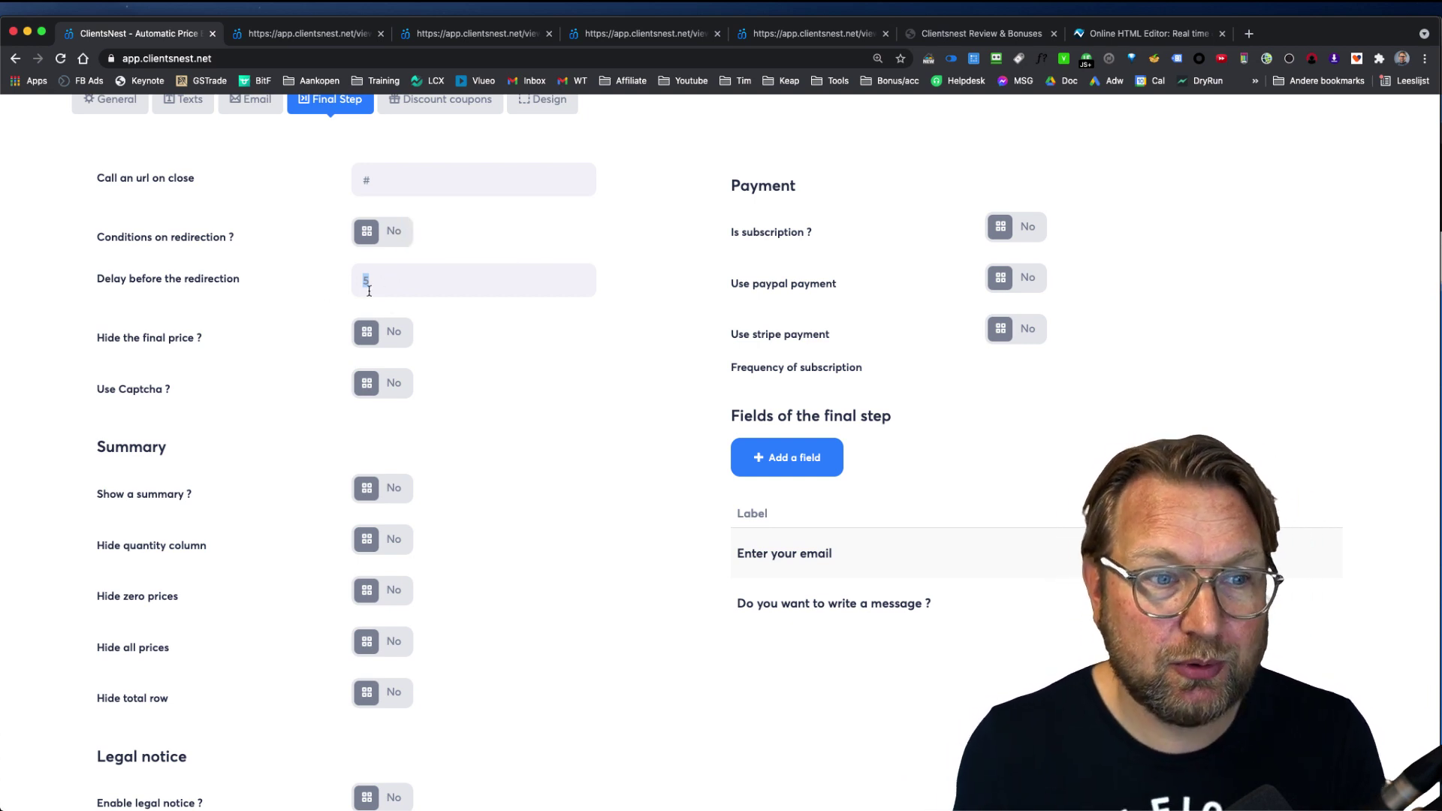
pyautogui.scroll(-3, 418, 435)
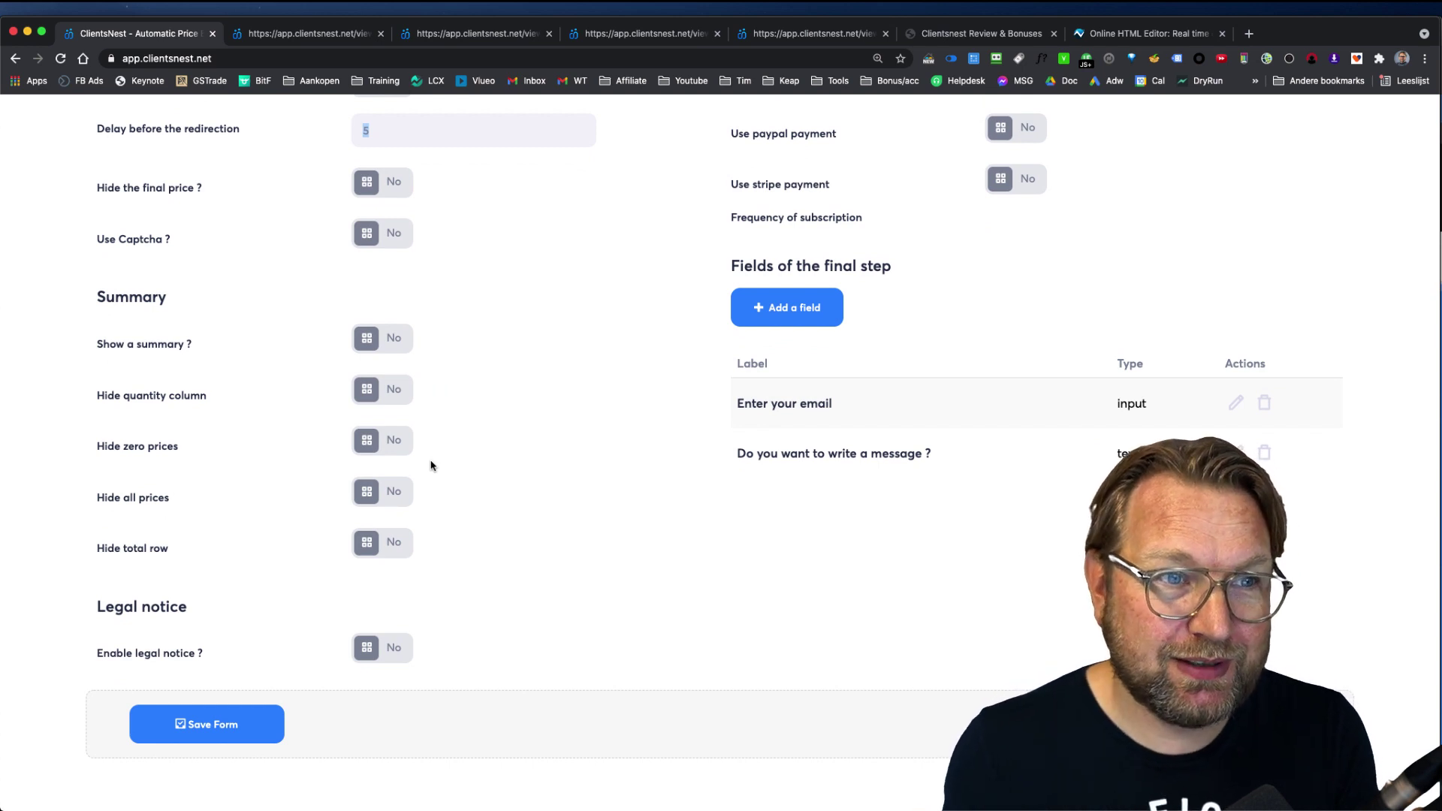
pyautogui.scroll(5, 432, 466)
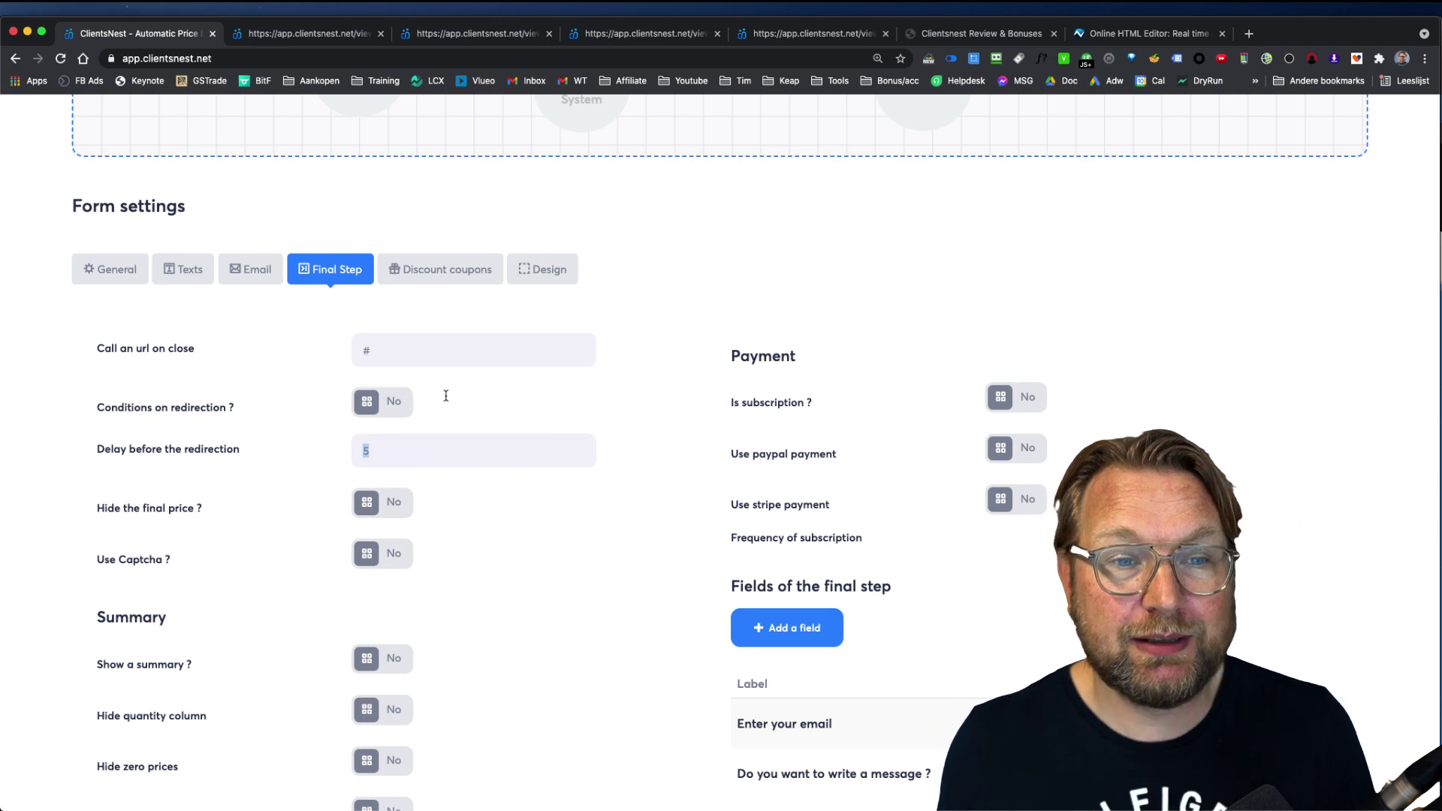
pyautogui.scroll(5, 455, 305)
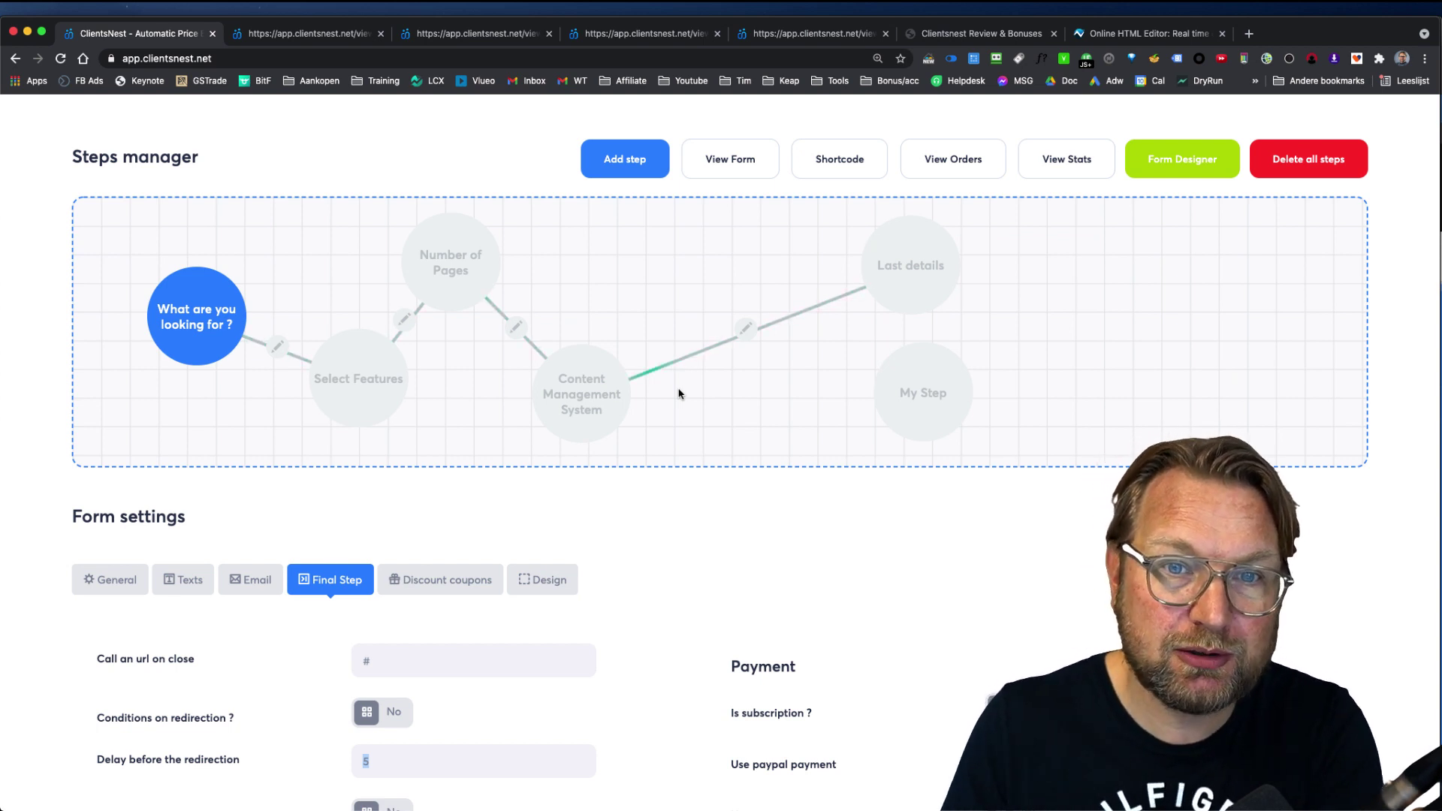
pyautogui.scroll(-3, 680, 406)
pyautogui.scroll(3, 699, 436)
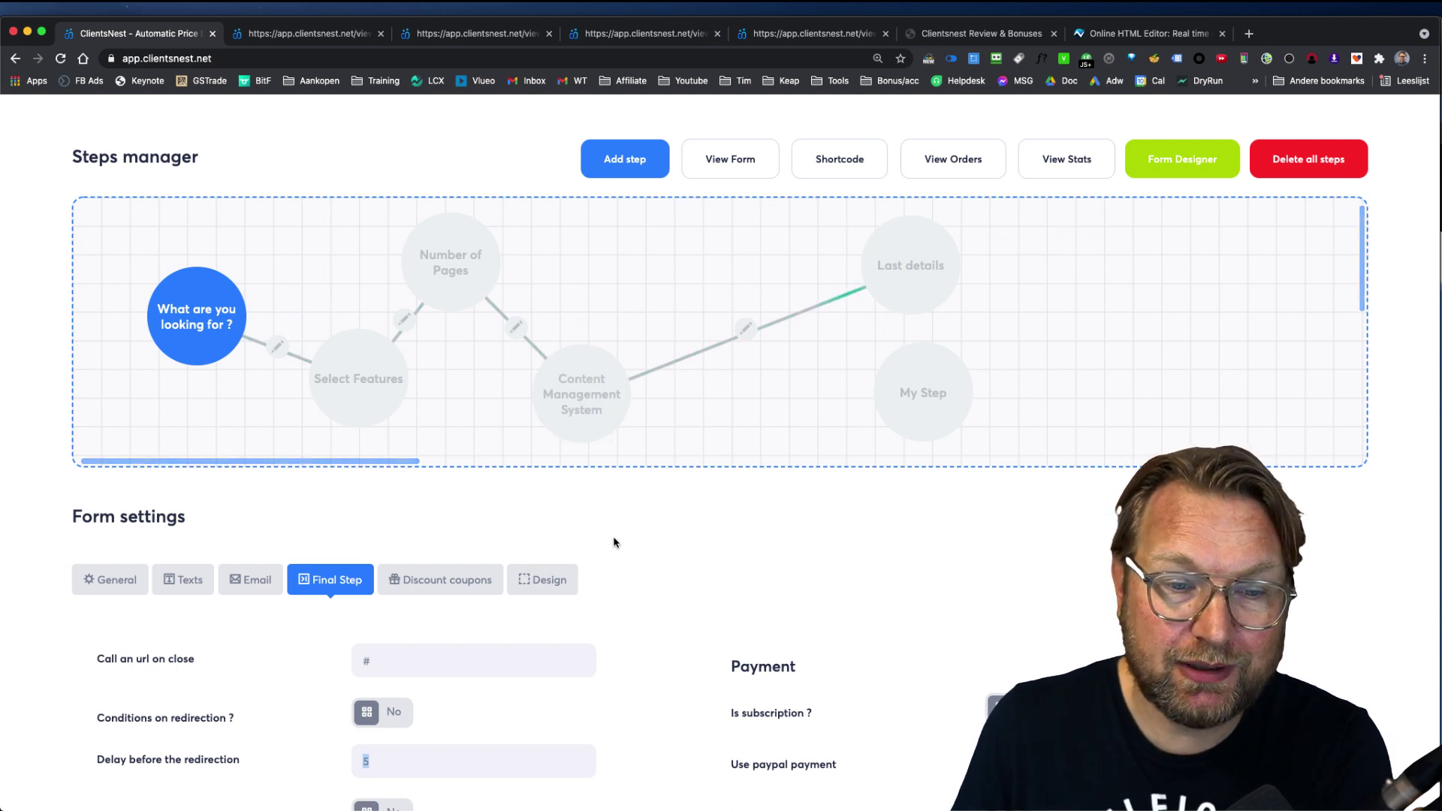
pyautogui.scroll(-2, 613, 540)
# Step: Look over the Discount coupons and Design options, then go back to the My forms list
pyautogui.click(436, 509)
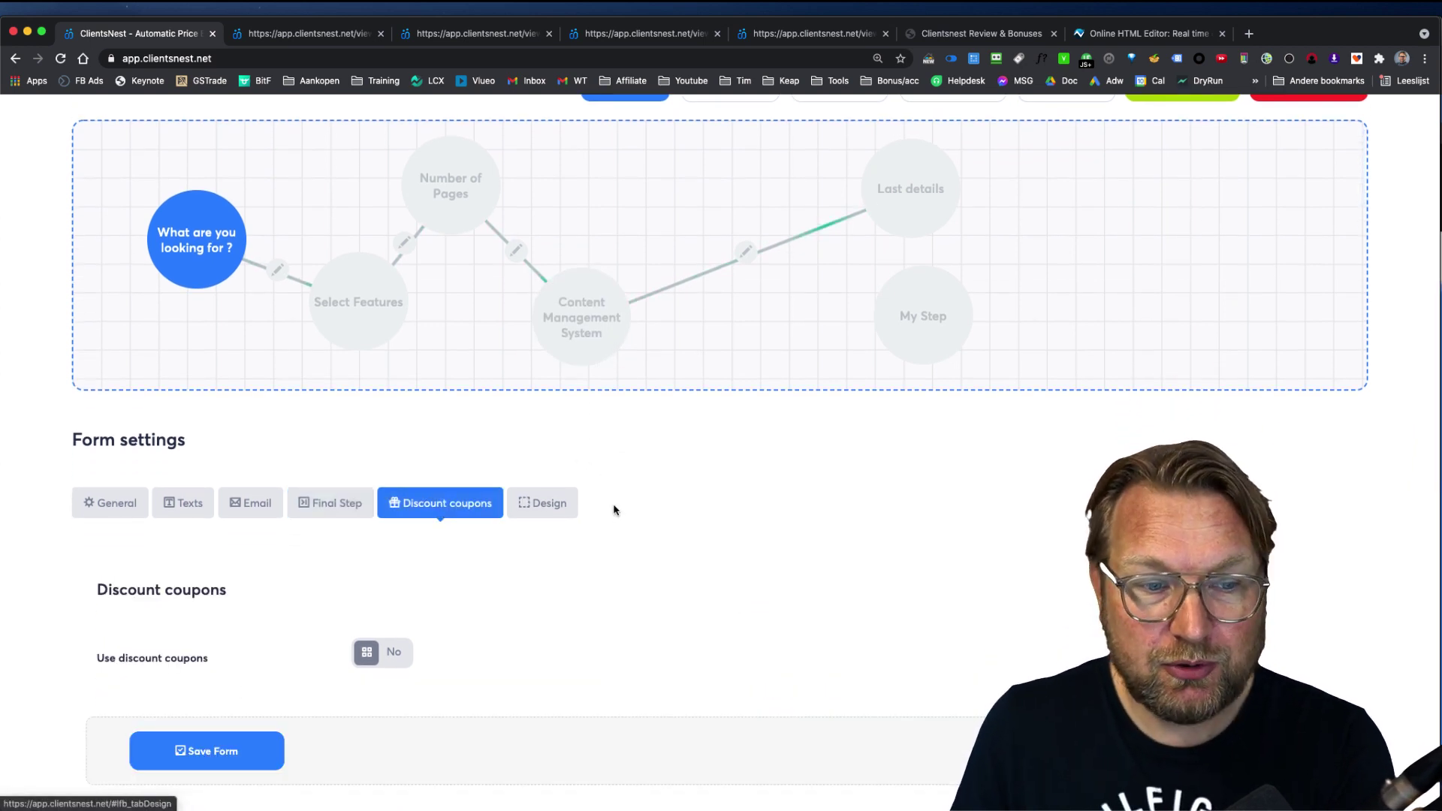
pyautogui.scroll(-1, 612, 506)
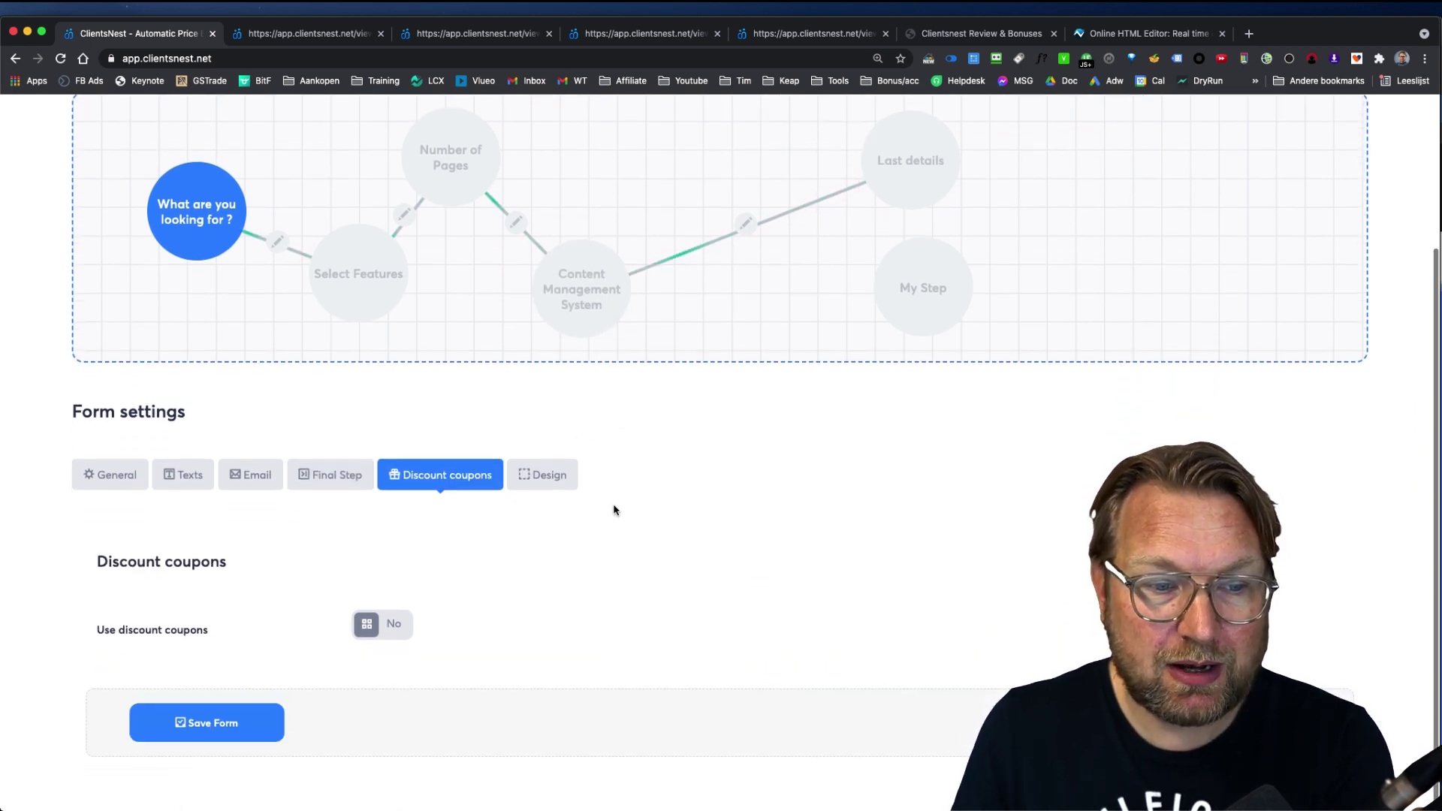
pyautogui.click(553, 483)
pyautogui.scroll(-4, 502, 569)
pyautogui.scroll(-2, 499, 569)
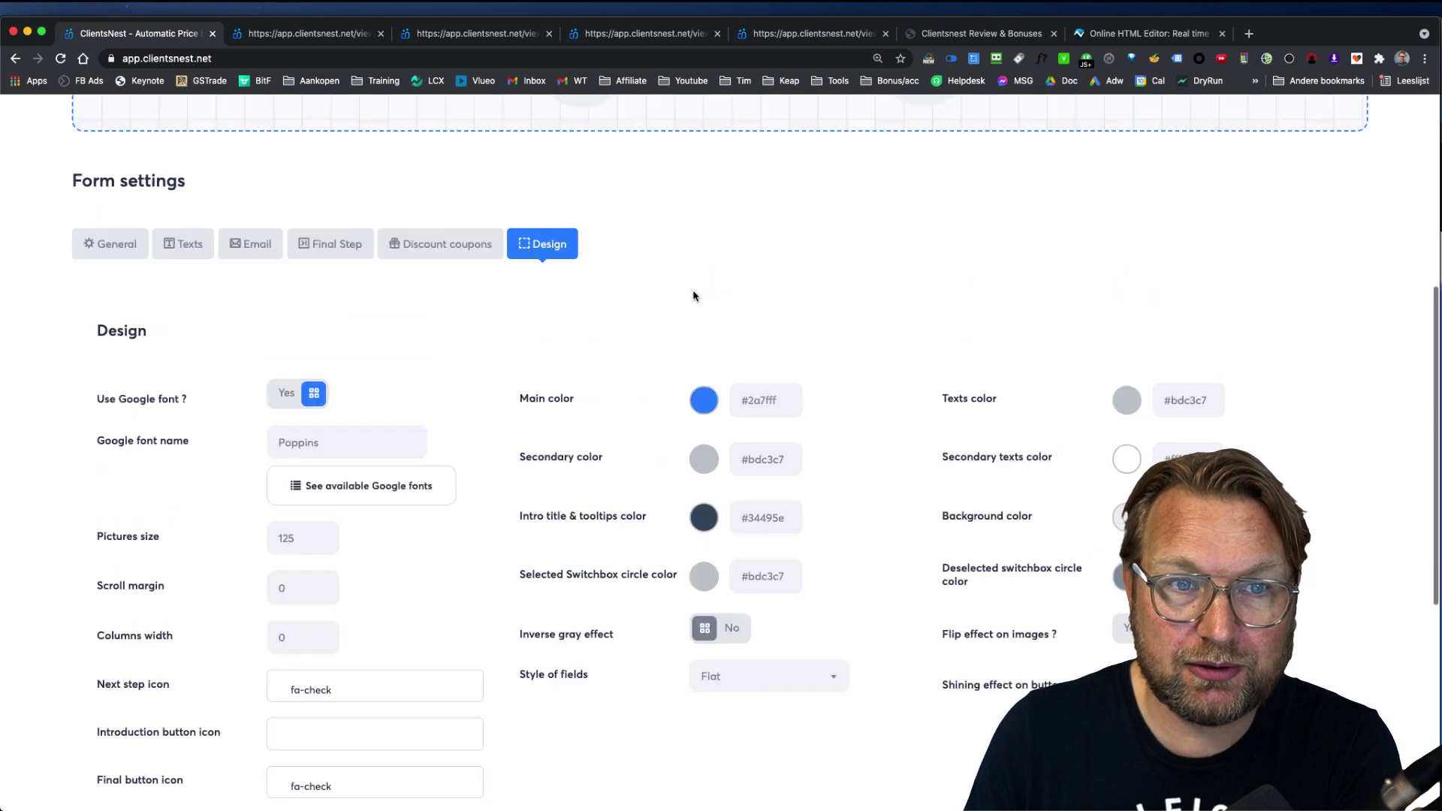
pyautogui.scroll(7, 697, 293)
pyautogui.click(270, 133)
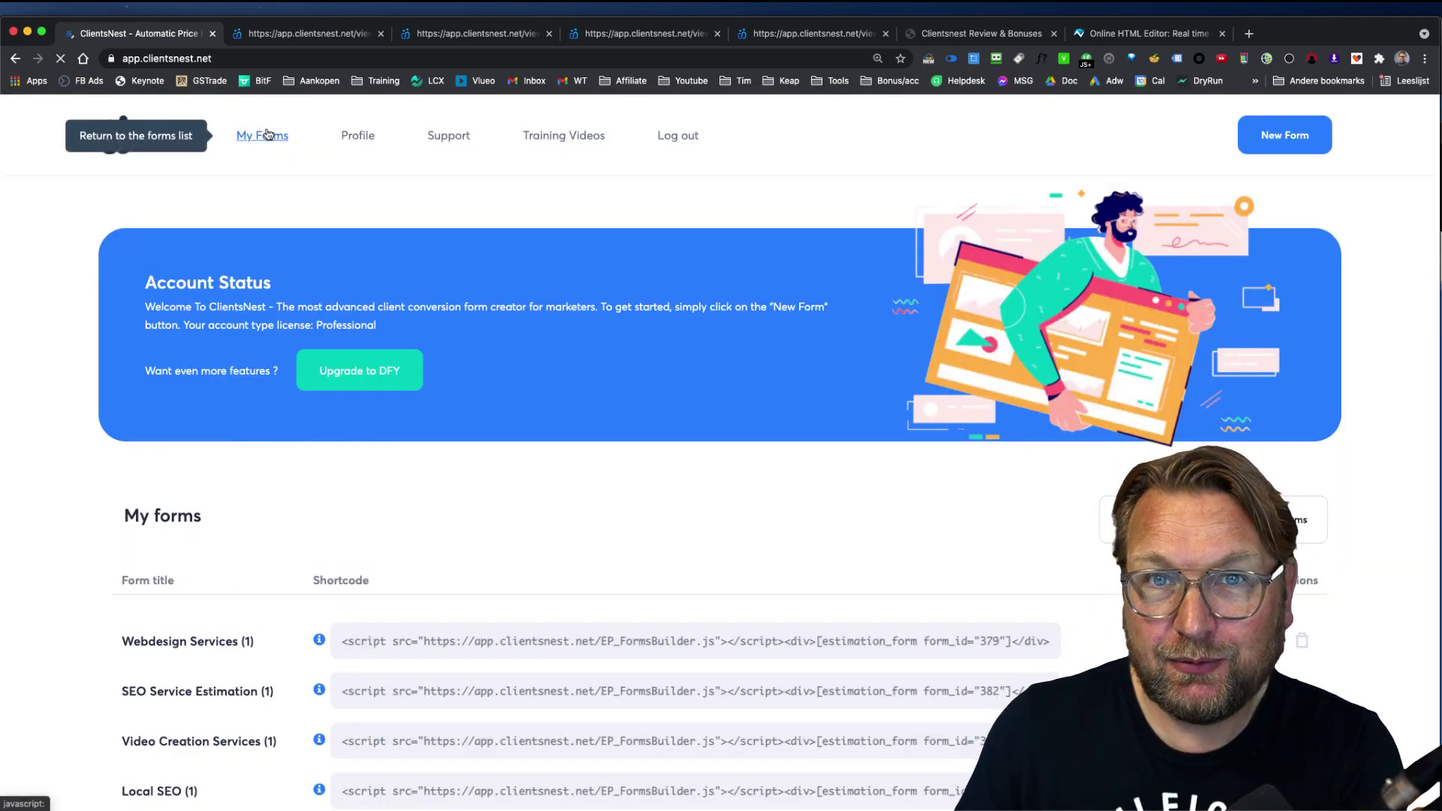
# Step: Edit the SEO Service Estimation (1) form and launch its Form Designer
pyautogui.scroll(-2, 553, 514)
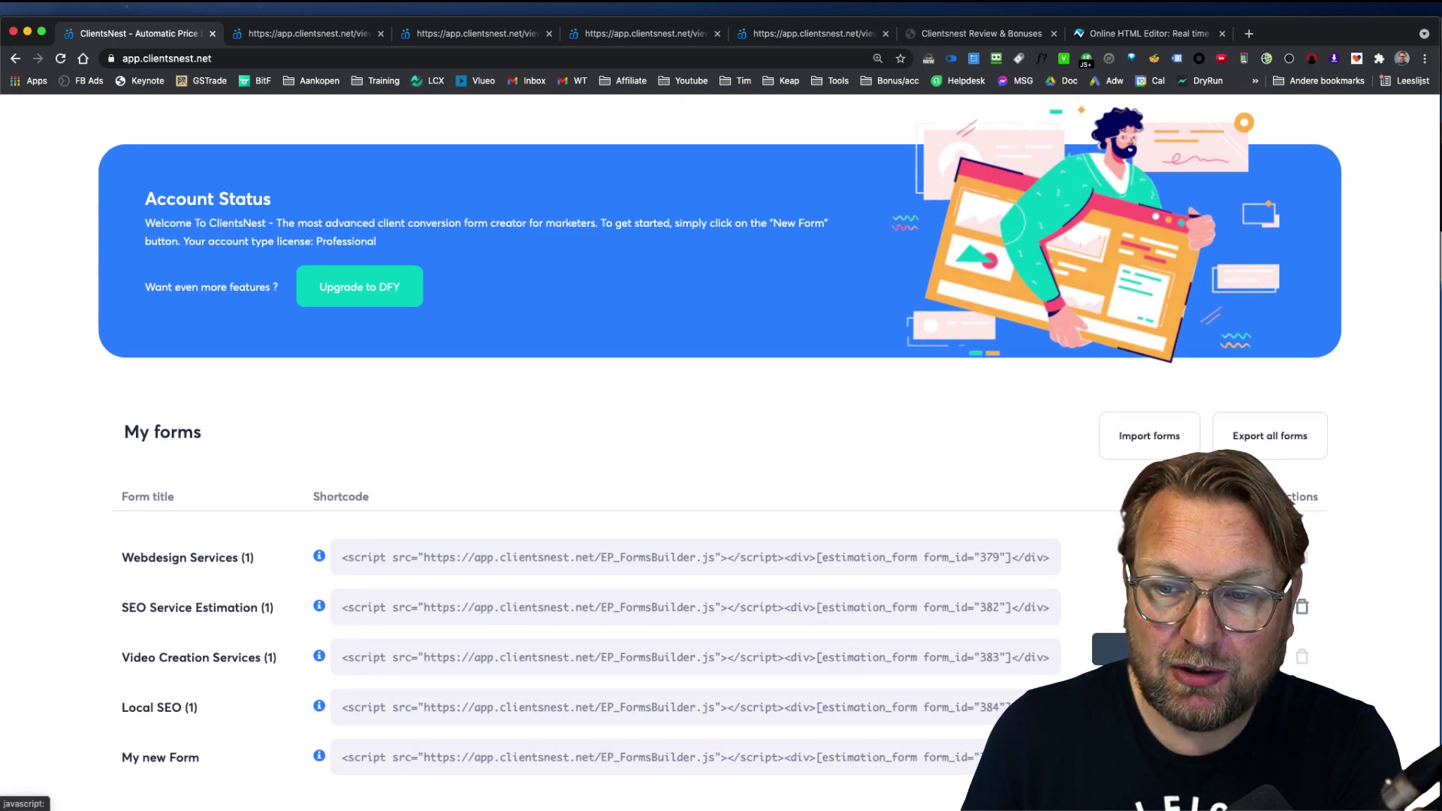
pyautogui.click(1141, 607)
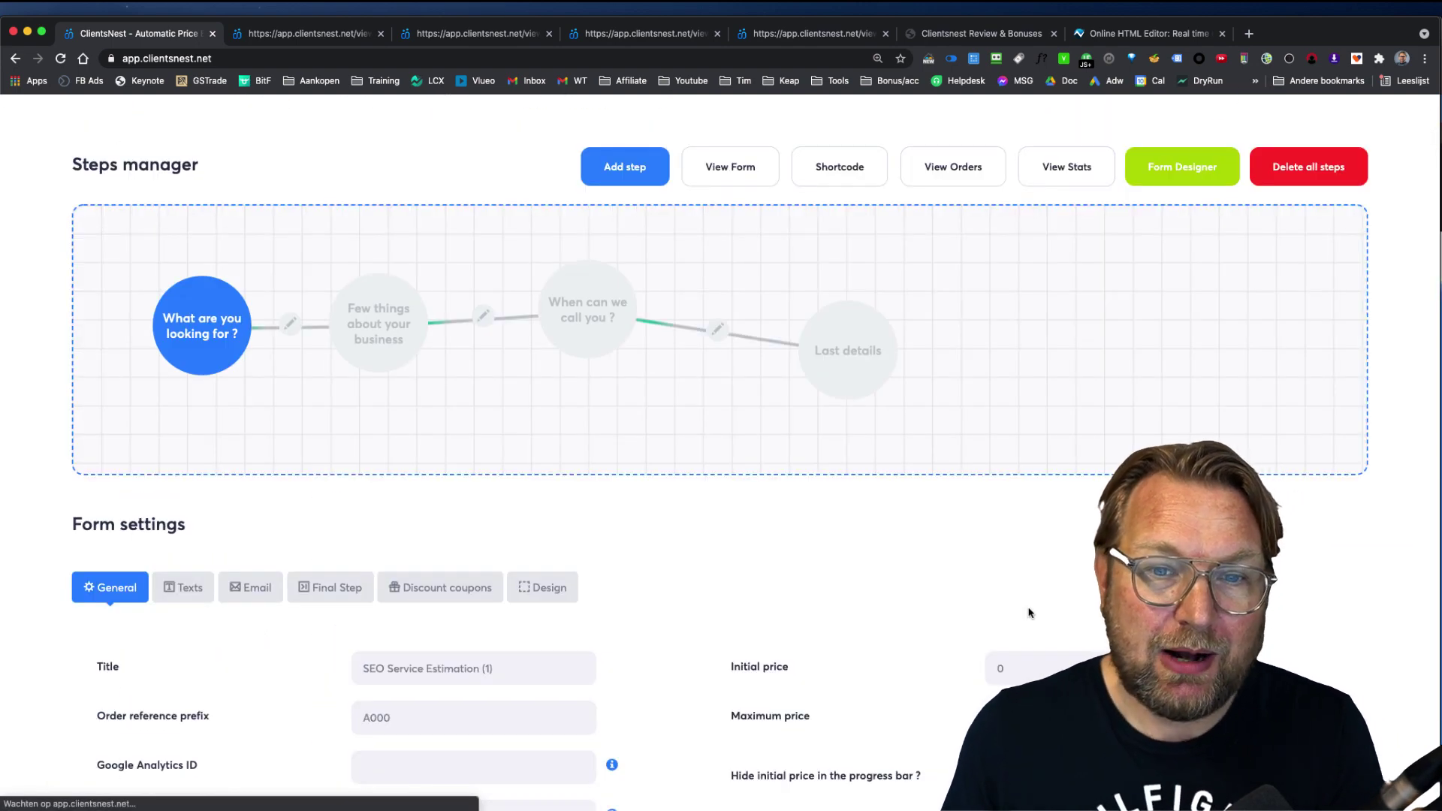
pyautogui.scroll(-8, 801, 593)
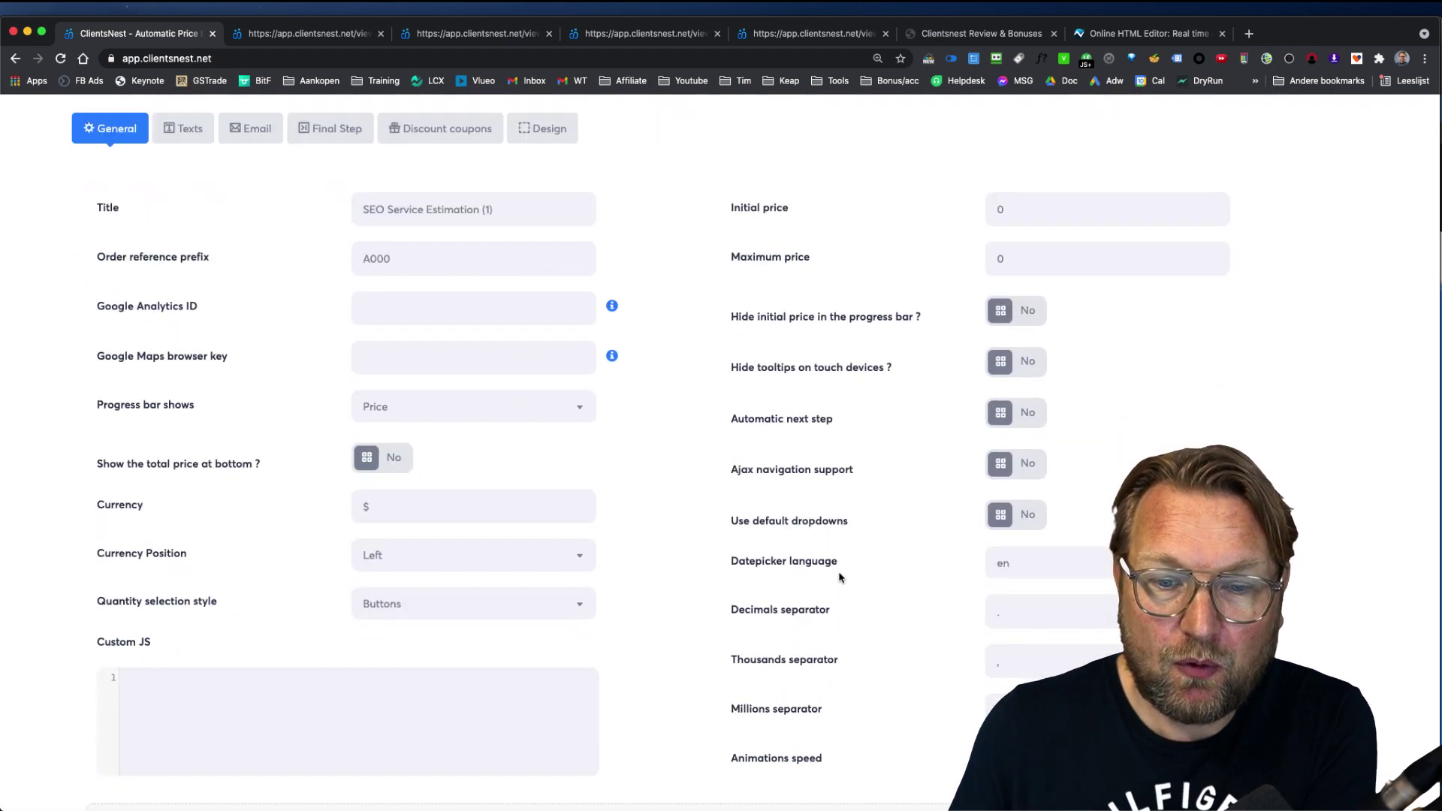
pyautogui.scroll(8, 910, 577)
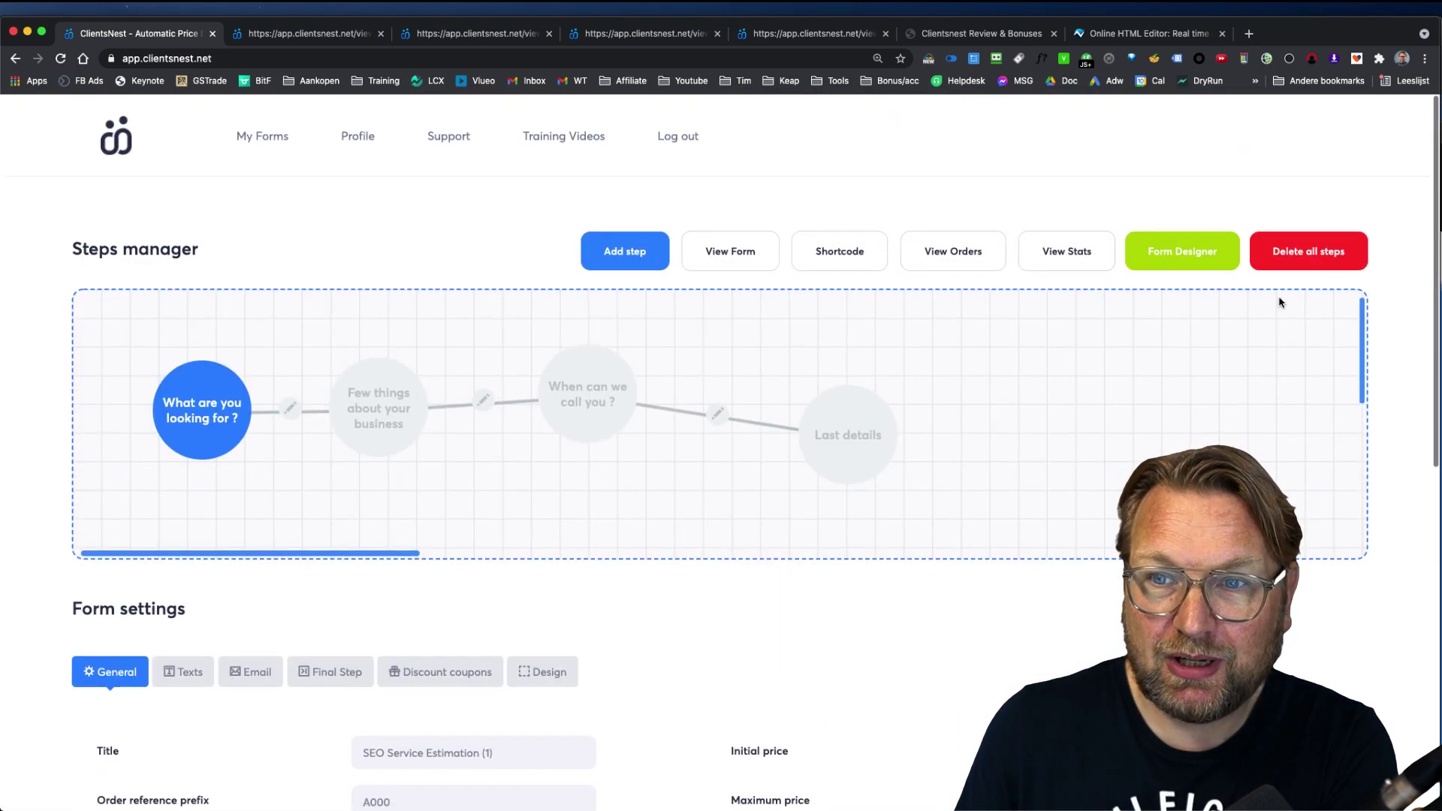
pyautogui.click(1190, 252)
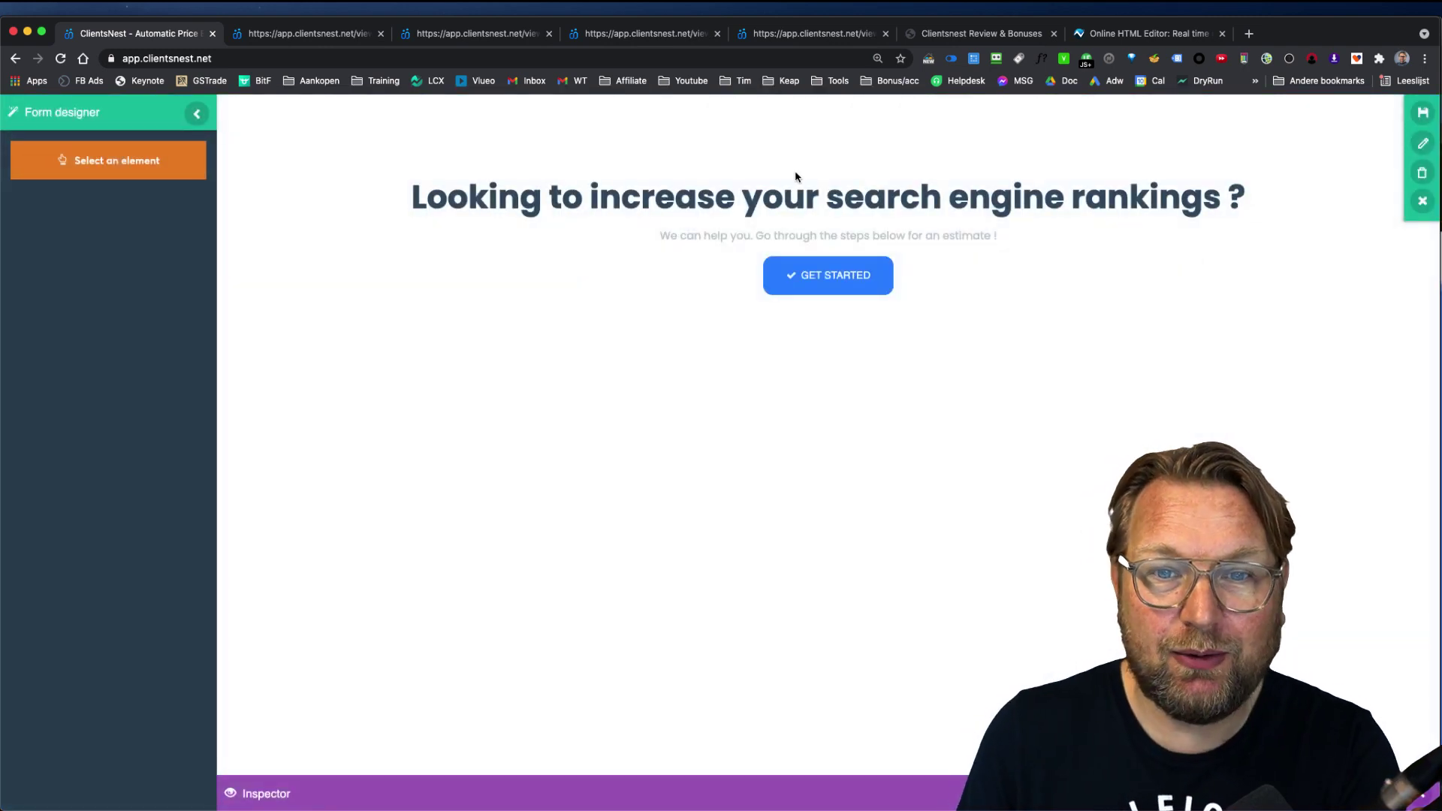
# Step: Select the first step's question panel via Select an element, passing the GET STARTED button
pyautogui.click(128, 163)
pyautogui.click(702, 278)
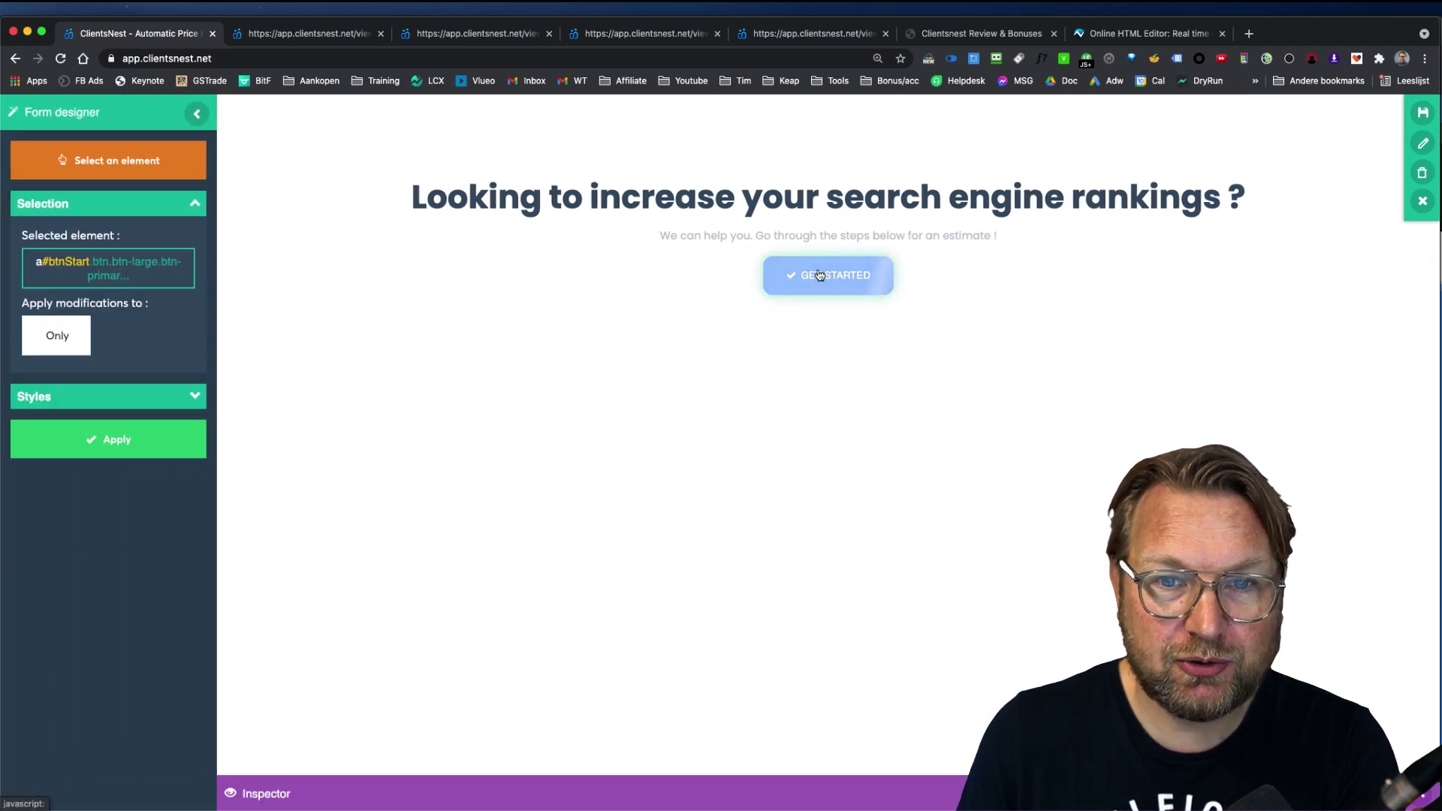
pyautogui.click(819, 275)
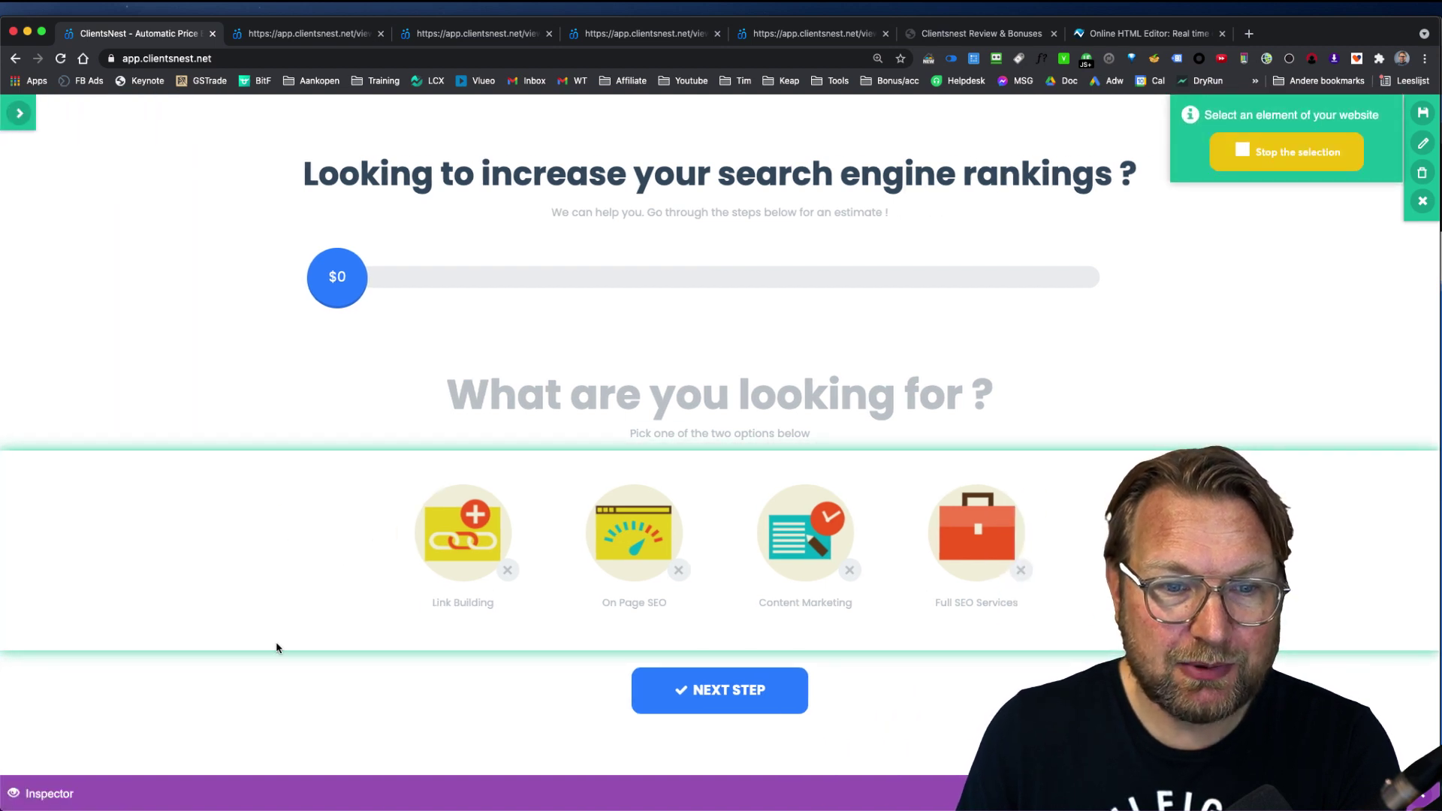
pyautogui.click(272, 658)
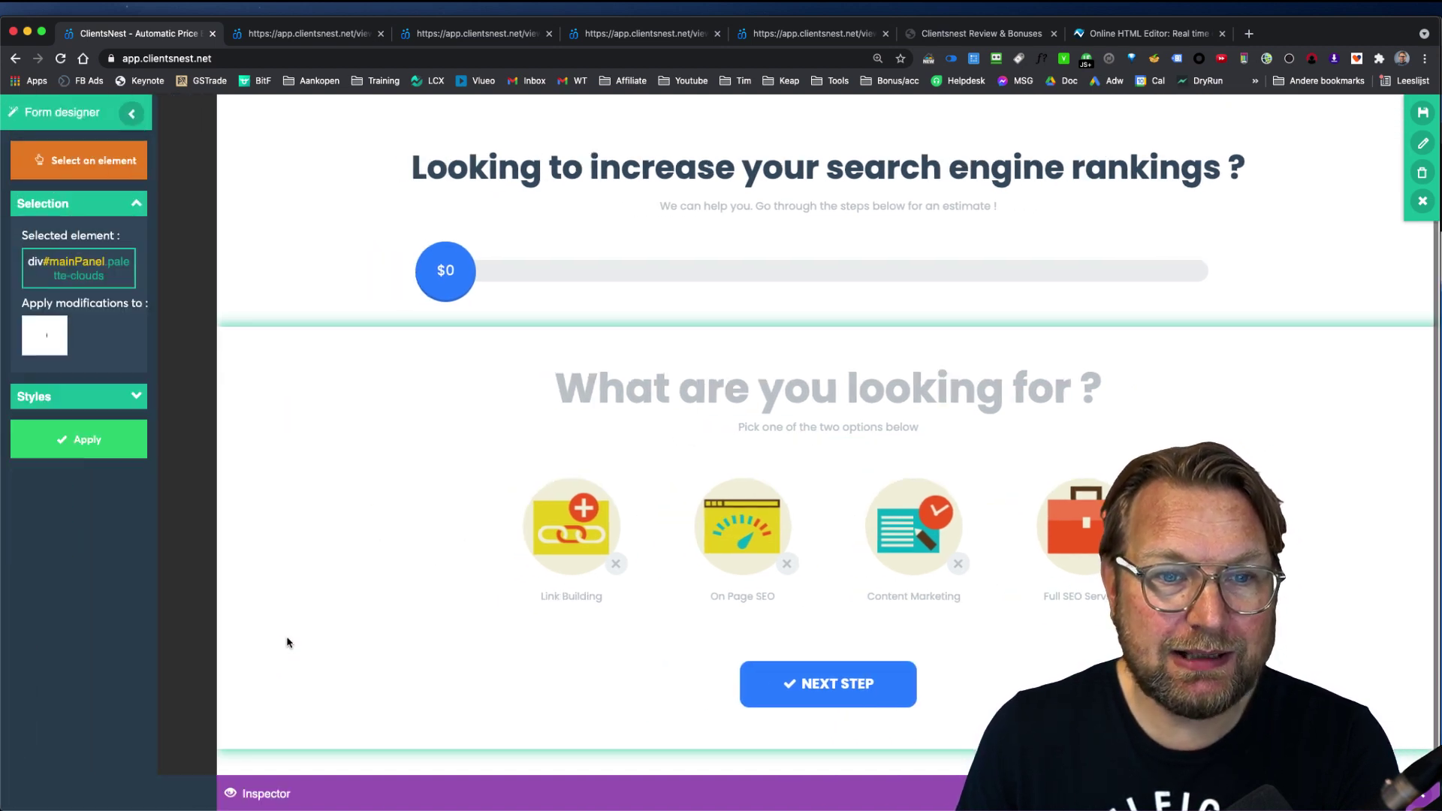
# Step: Set the panel's background colour to 0a0a0a, apply the styles and save the design
pyautogui.click(117, 387)
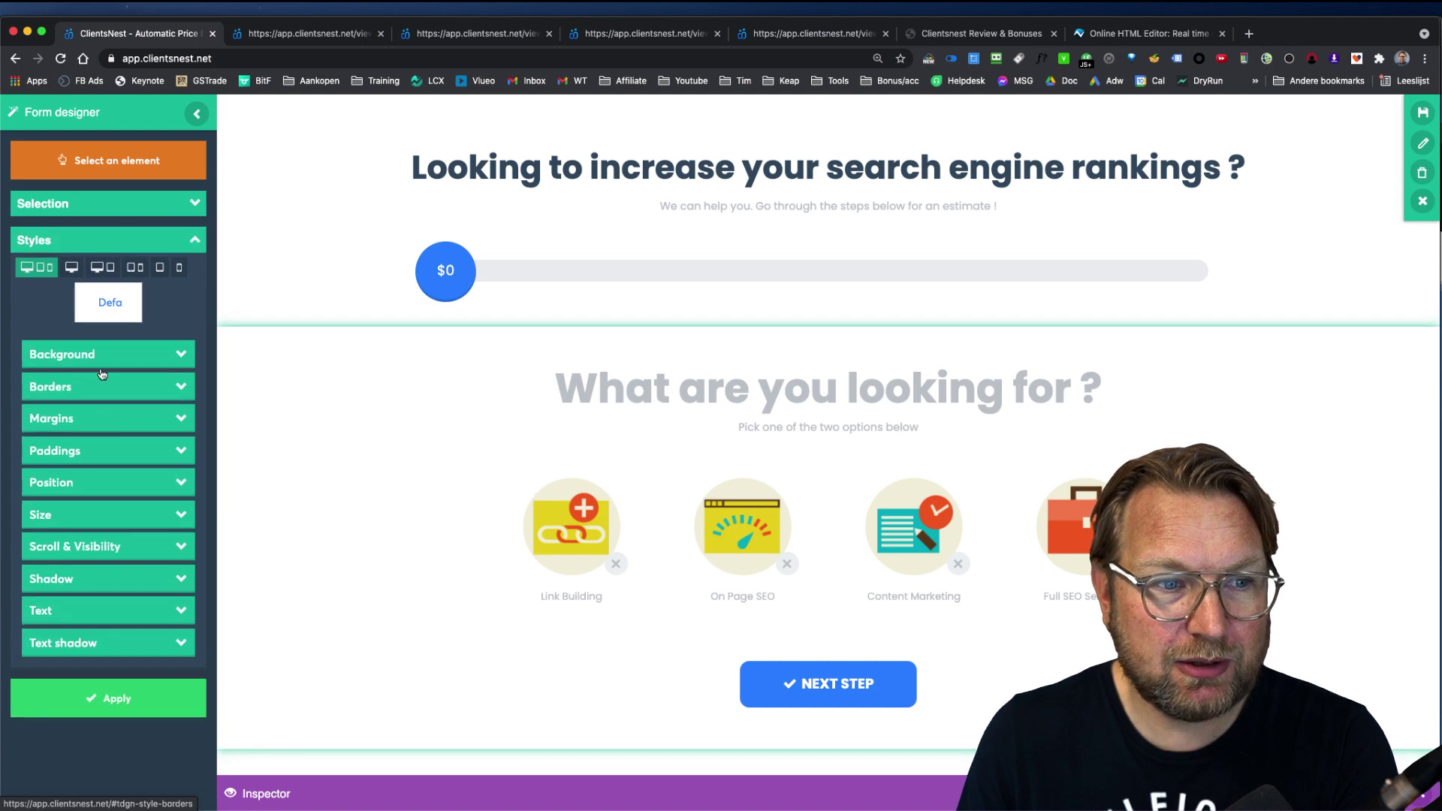
pyautogui.click(103, 352)
pyautogui.click(63, 417)
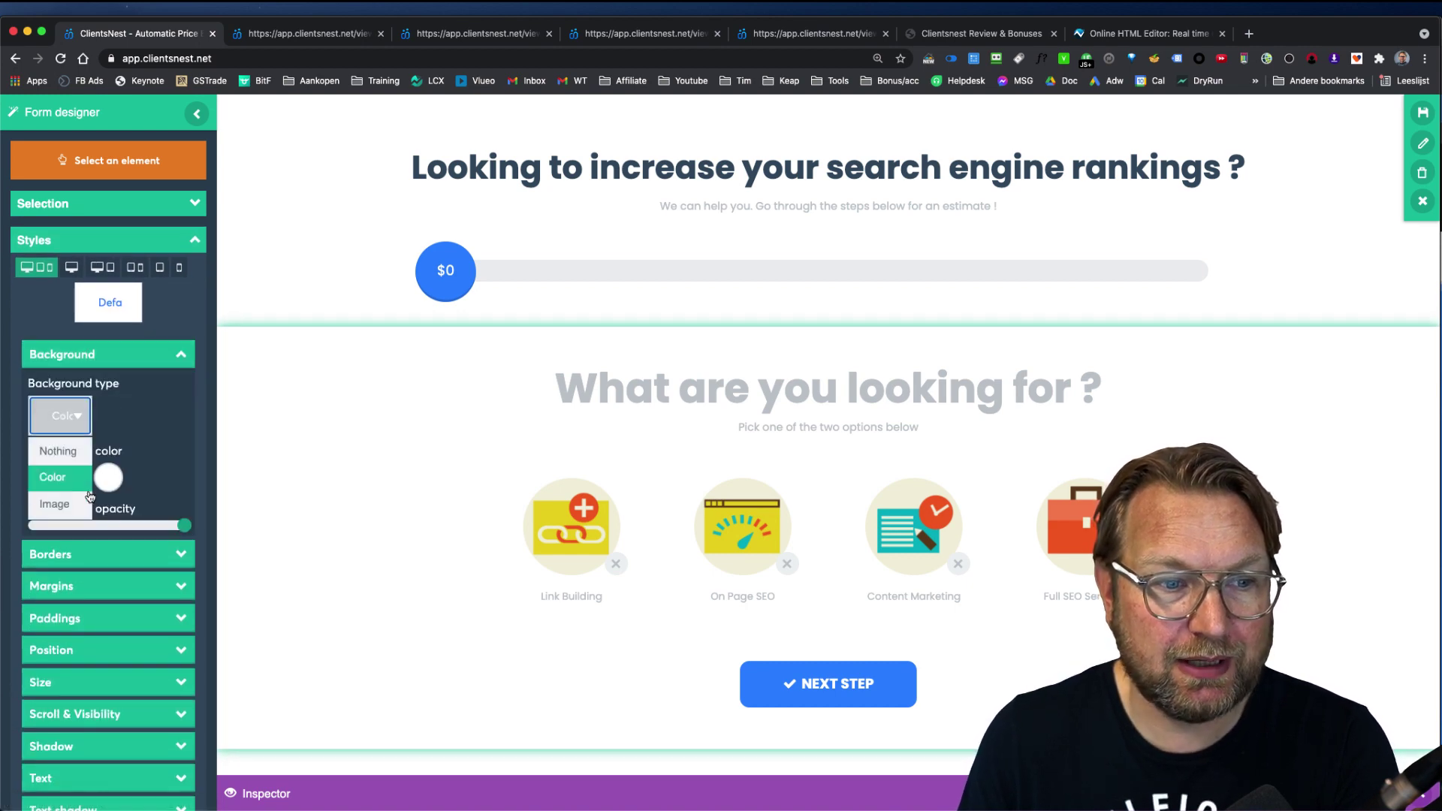
pyautogui.click(106, 477)
pyautogui.click(36, 602)
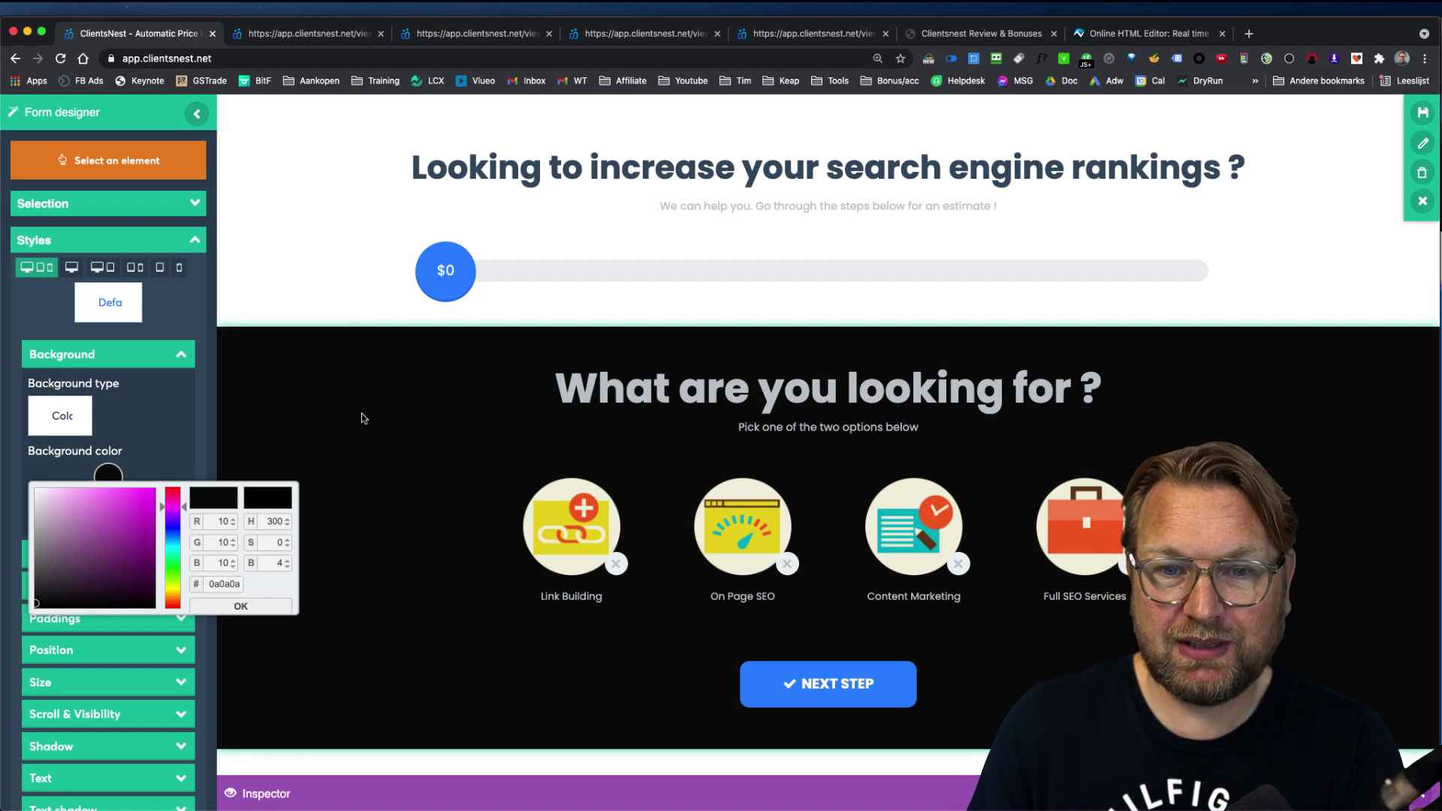
pyautogui.click(154, 359)
pyautogui.click(120, 691)
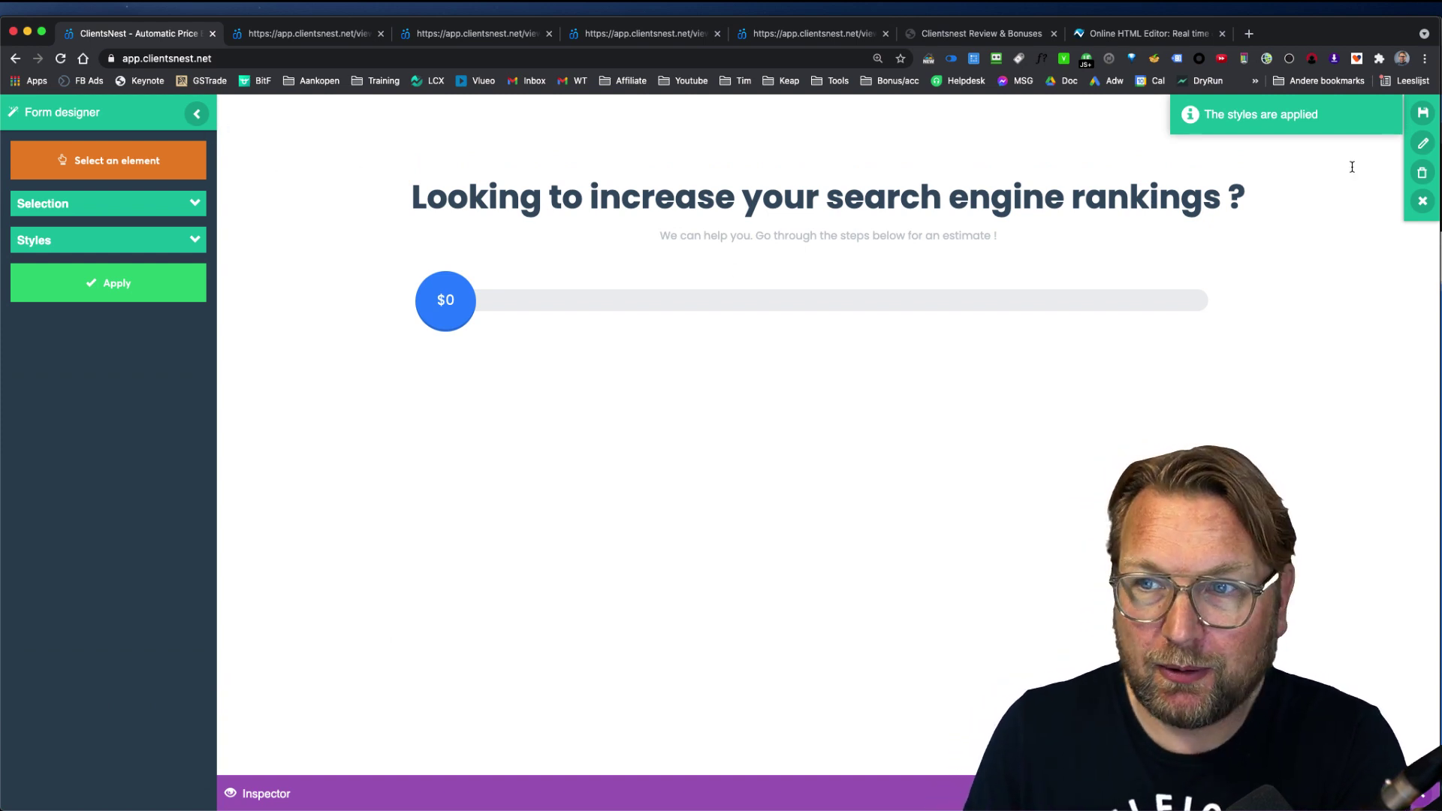
pyautogui.click(1422, 114)
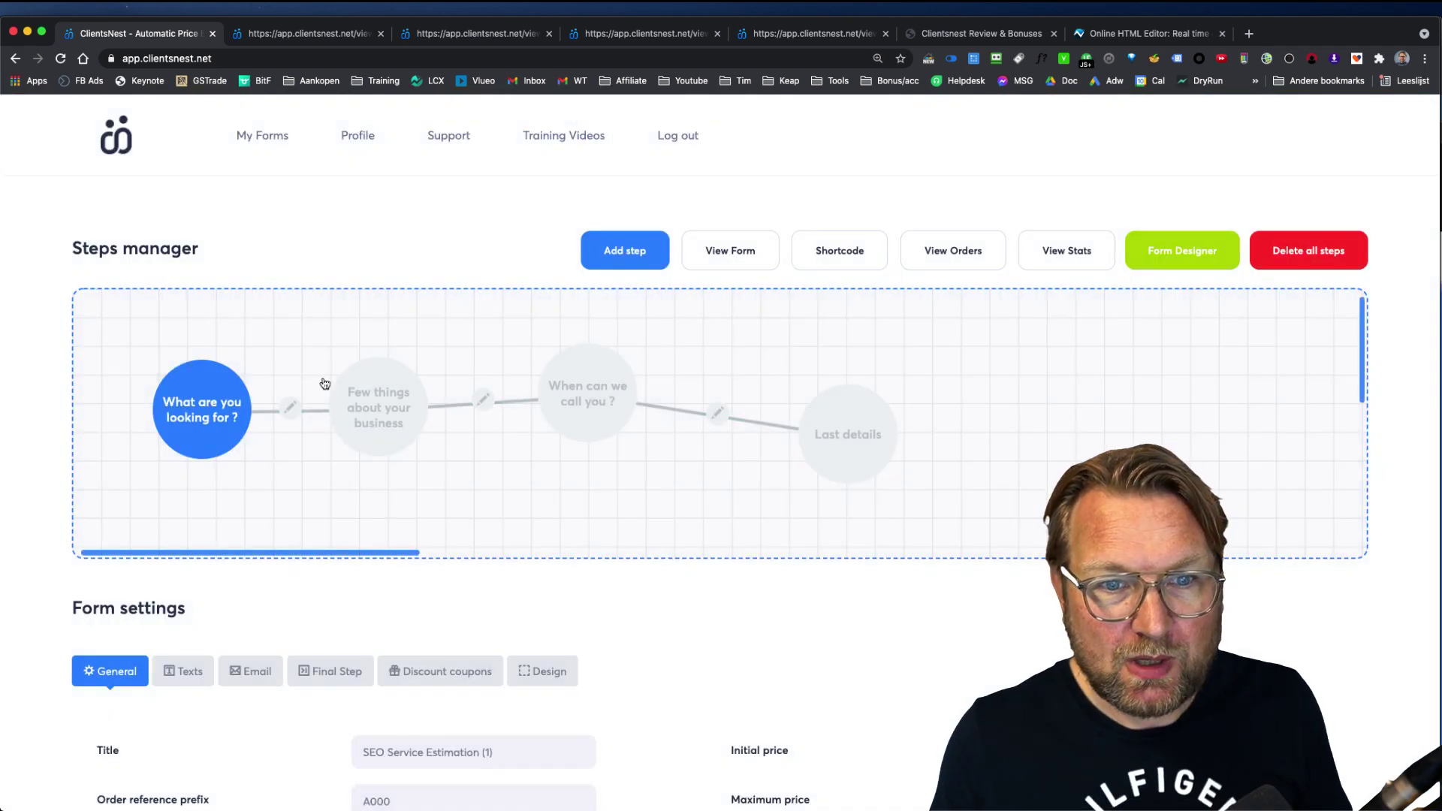
# Step: Scroll through the form's General settings, then go back to the My forms list
pyautogui.scroll(-6, 779, 659)
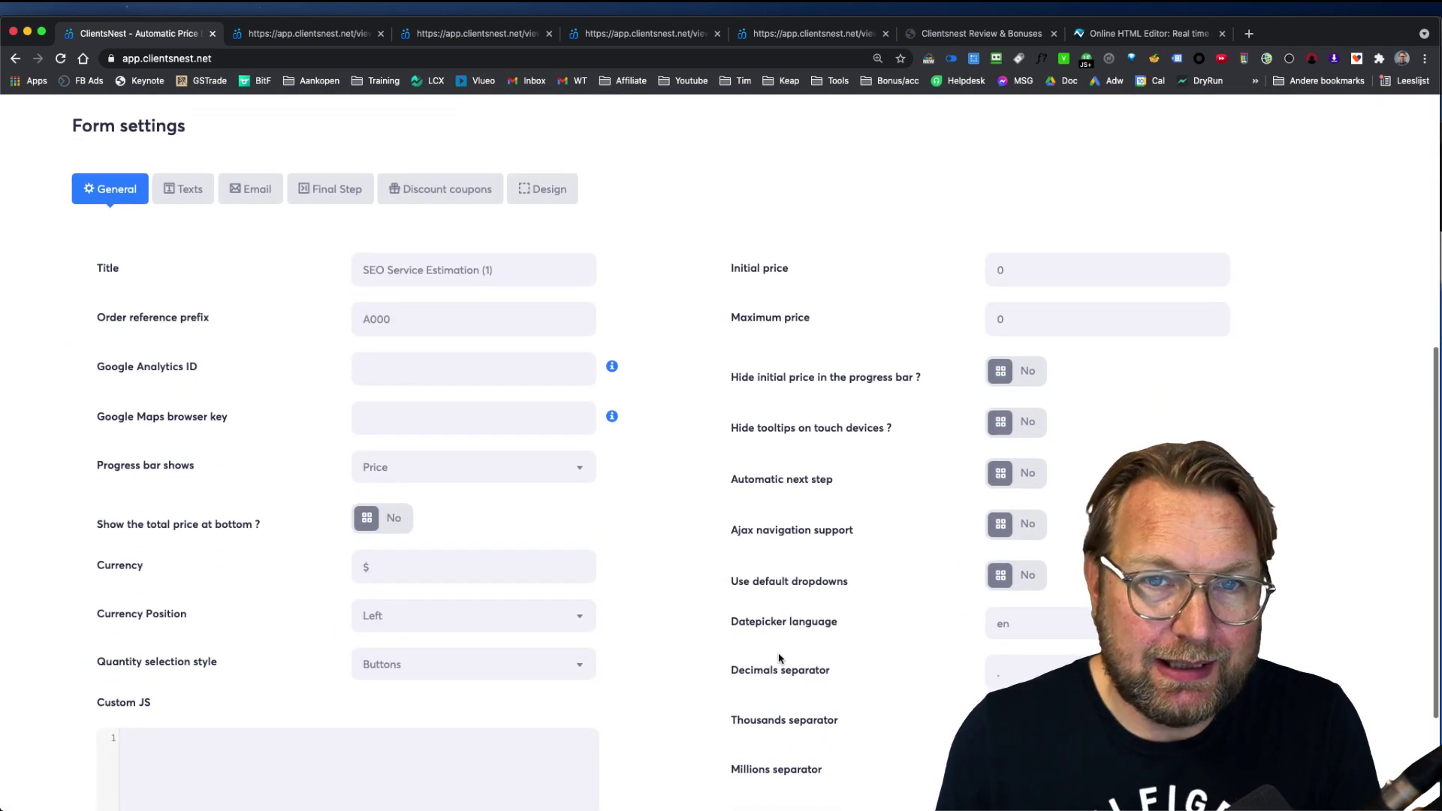
pyautogui.scroll(-3, 779, 659)
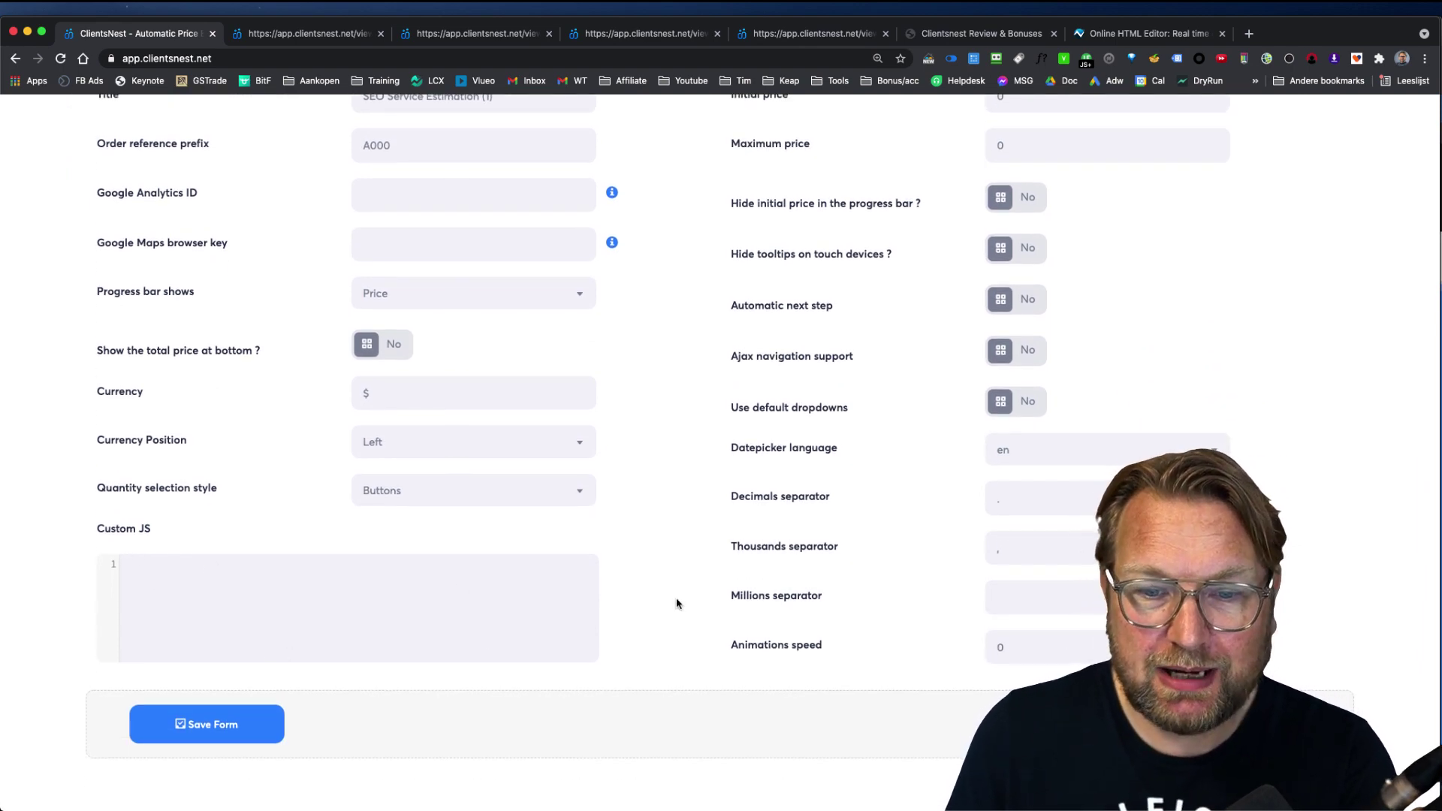
pyautogui.scroll(10, 778, 614)
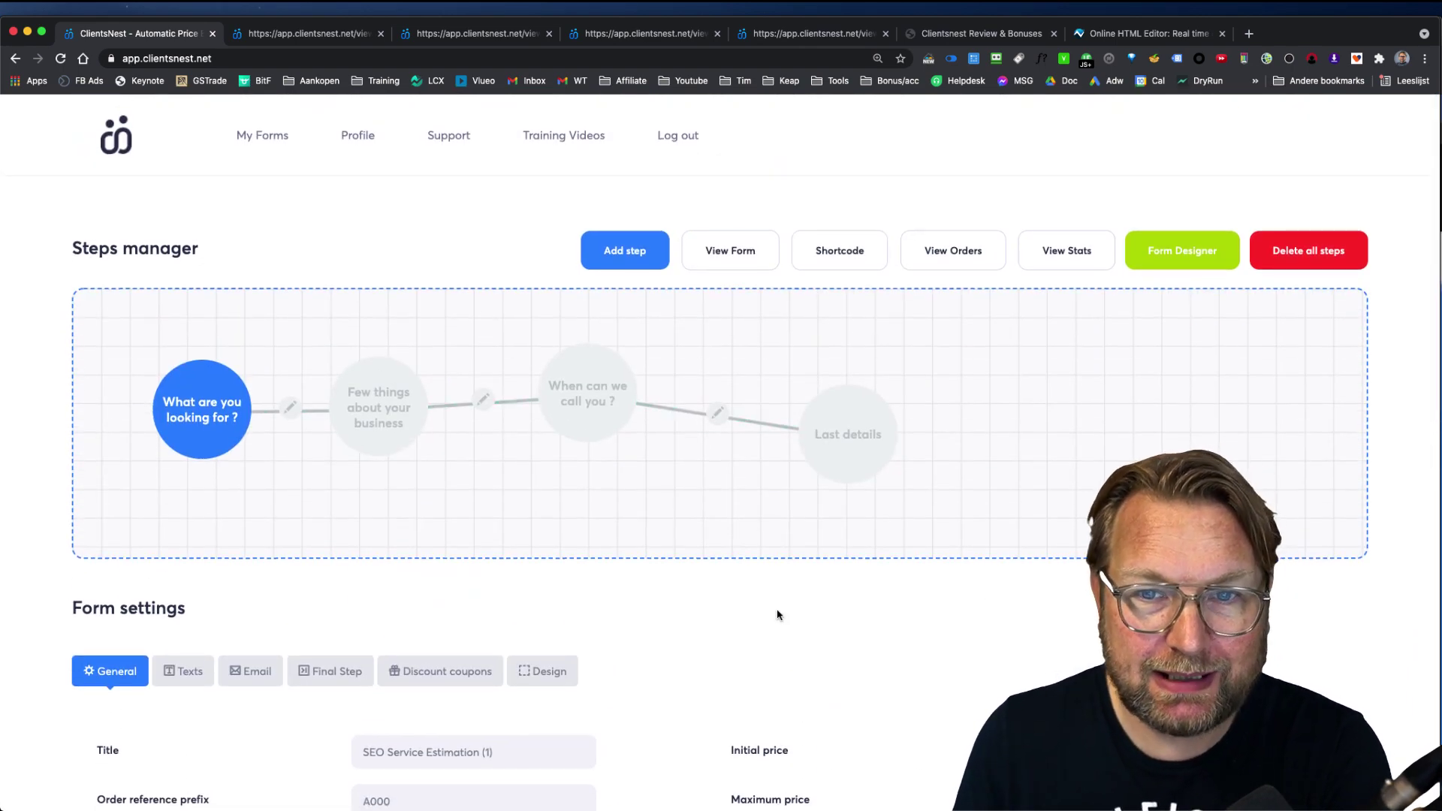
pyautogui.click(273, 138)
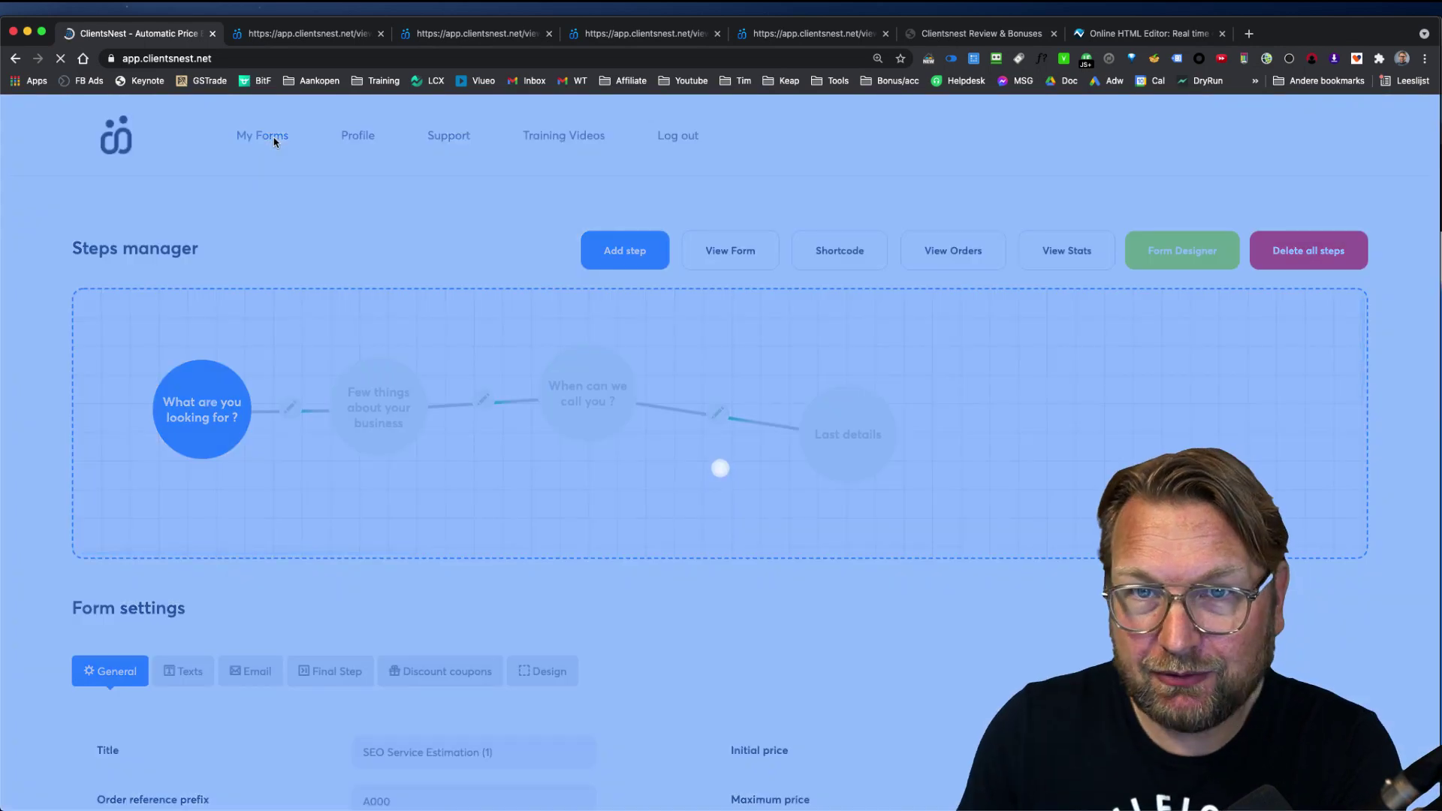
pyautogui.scroll(-2, 878, 597)
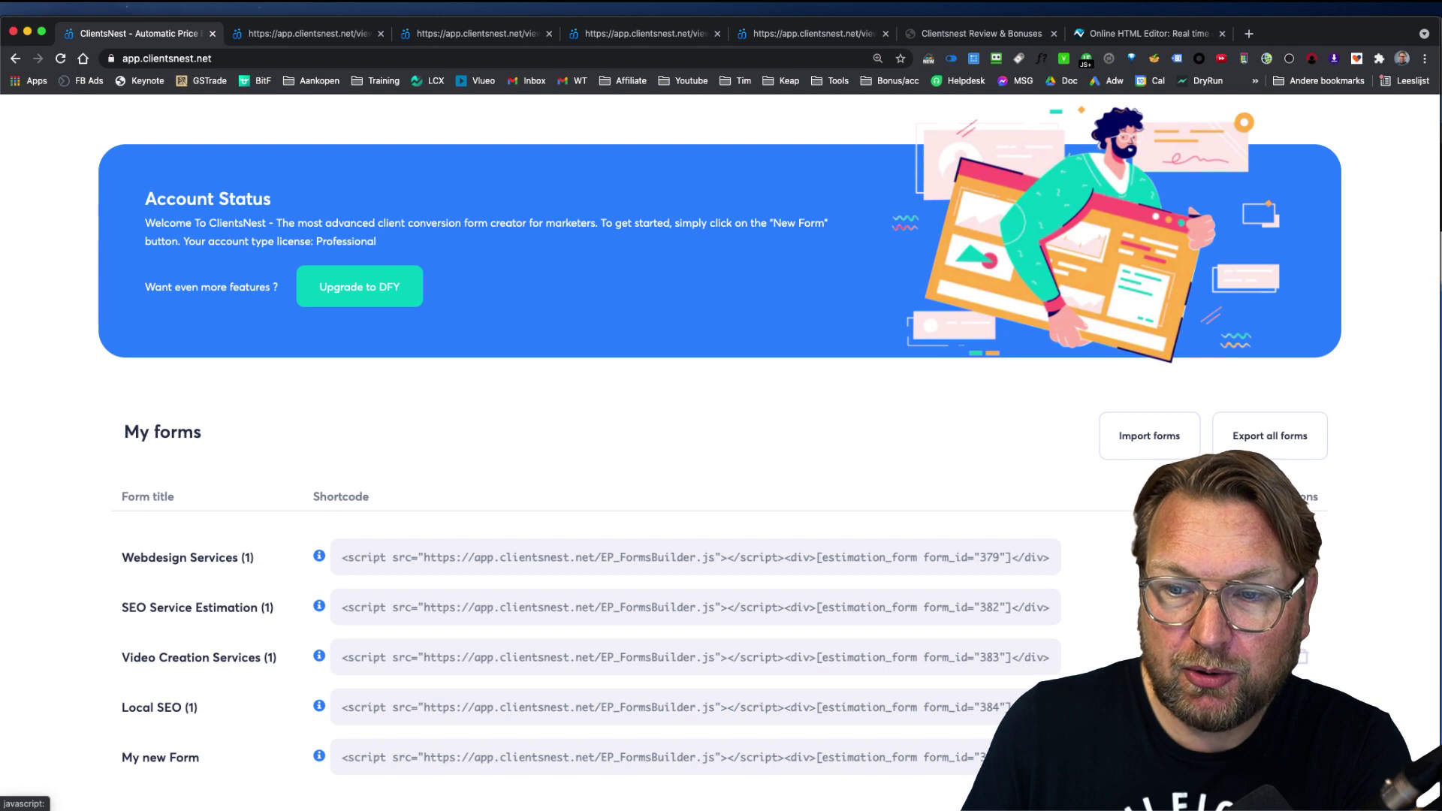
# Step: Open the form's Orders List and inspect the newest order's $3,209.00 breakdown before closing it
pyautogui.click(1201, 557)
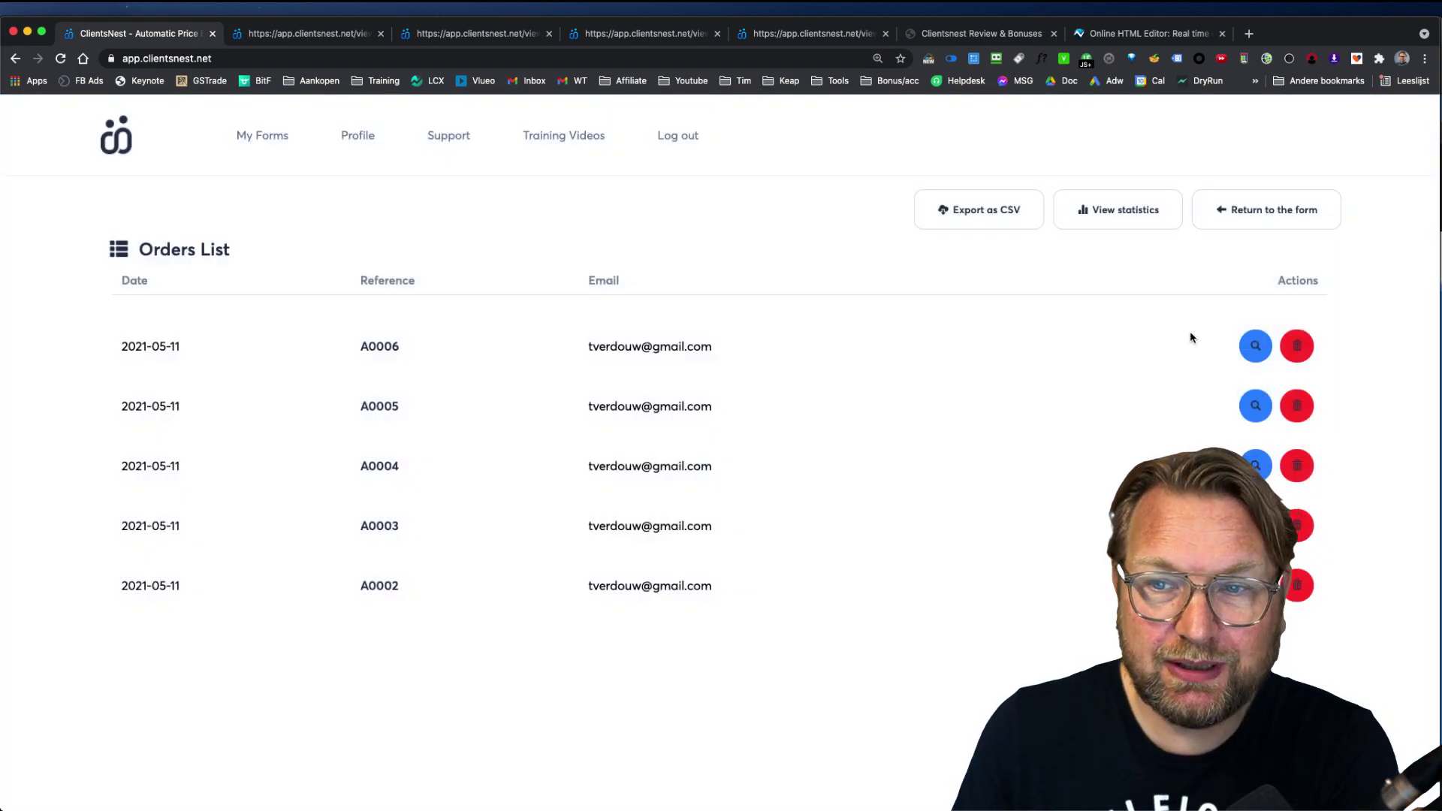
pyautogui.click(1254, 347)
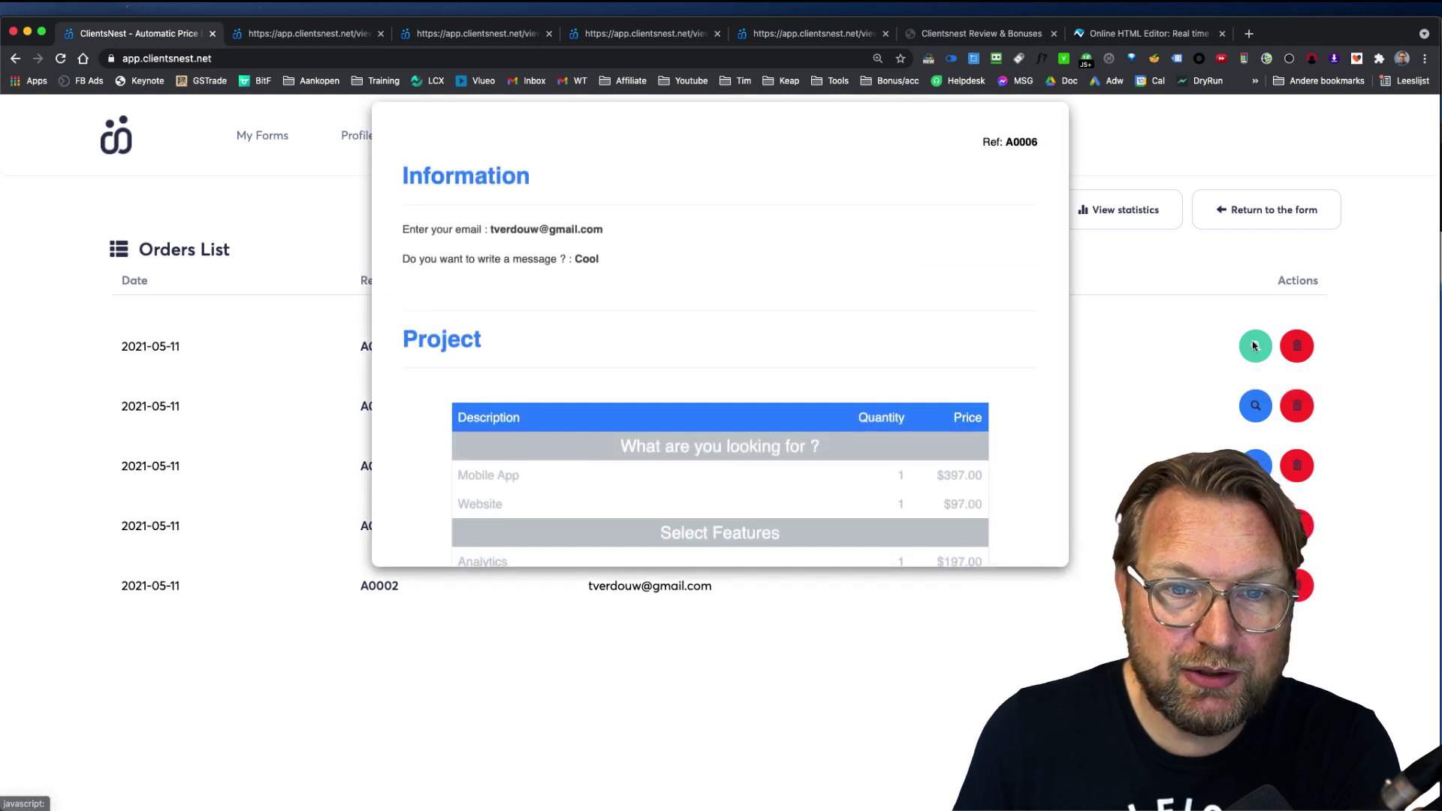
pyautogui.moveTo(438, 262); pyautogui.dragTo(628, 264)
pyautogui.scroll(-5, 664, 286)
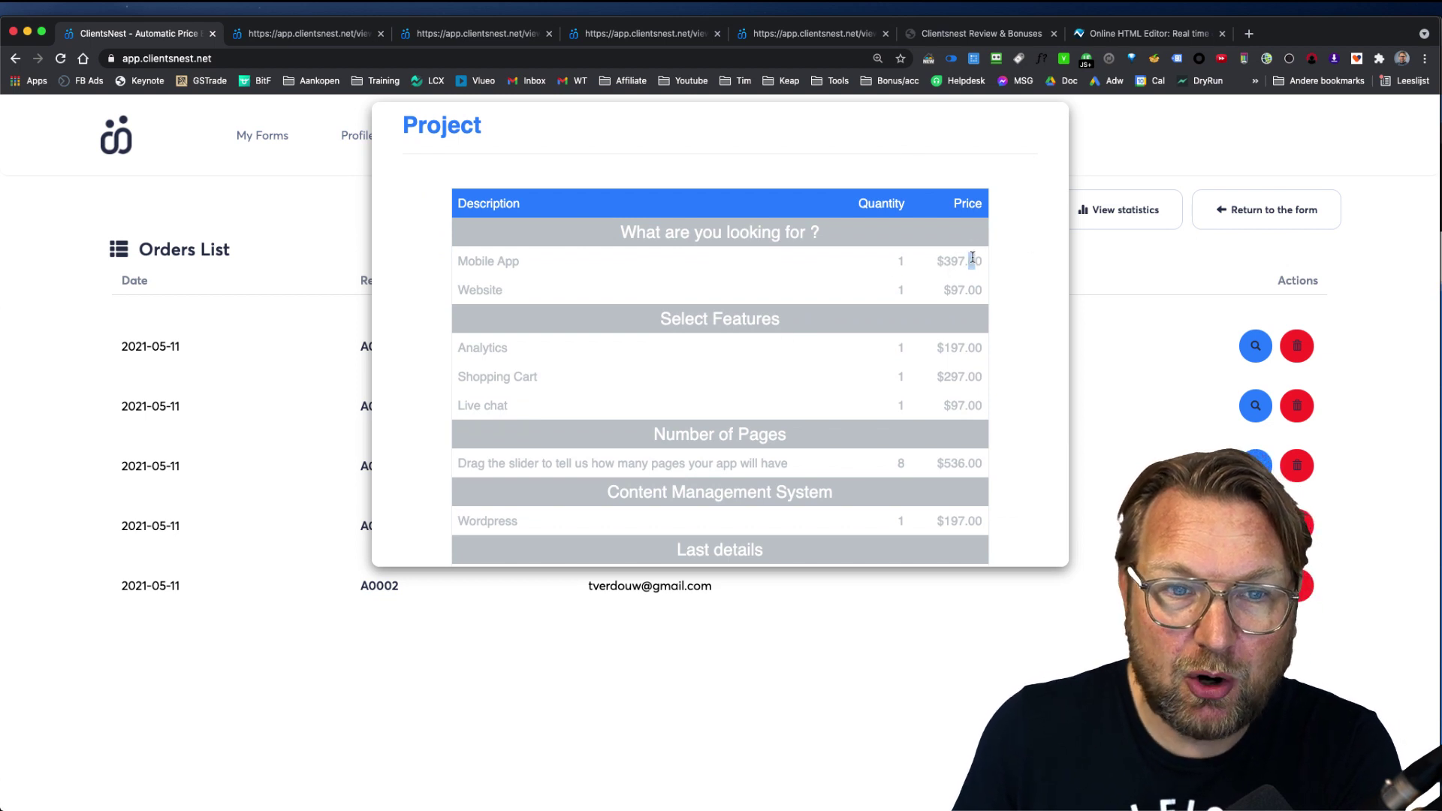
pyautogui.scroll(-2, 972, 257)
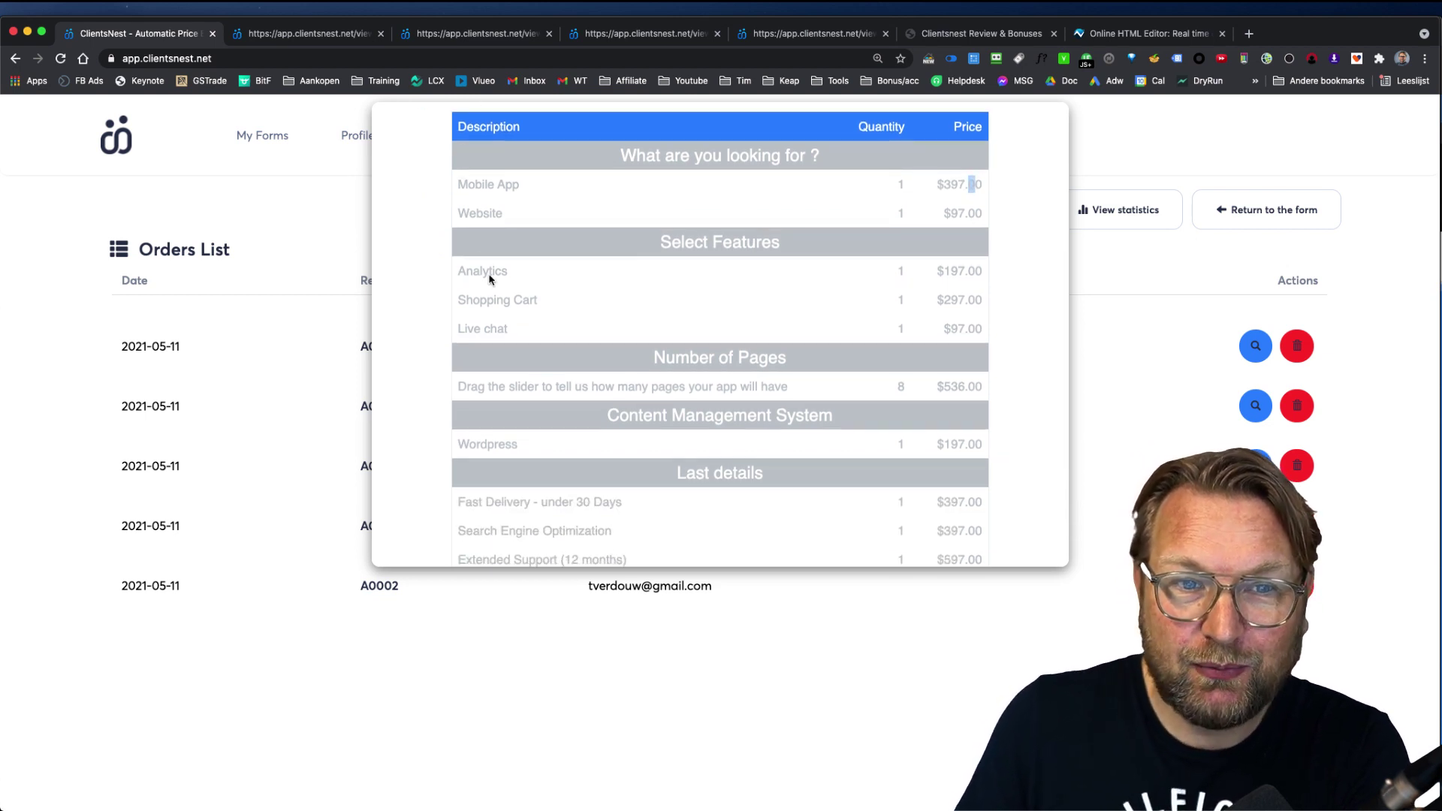
pyautogui.moveTo(459, 269); pyautogui.dragTo(553, 332)
pyautogui.scroll(-2, 724, 401)
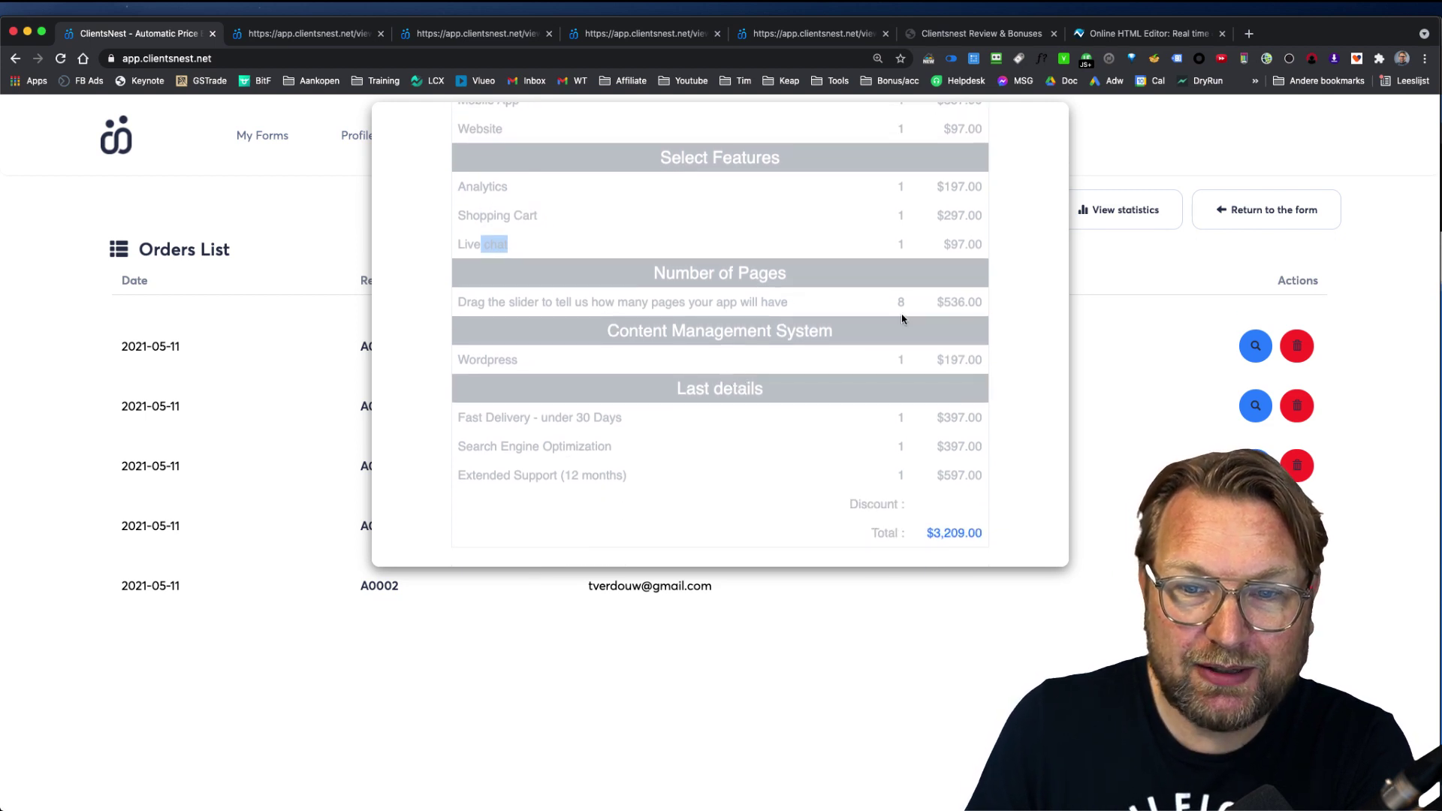
pyautogui.scroll(-2, 932, 297)
pyautogui.scroll(1, 1041, 227)
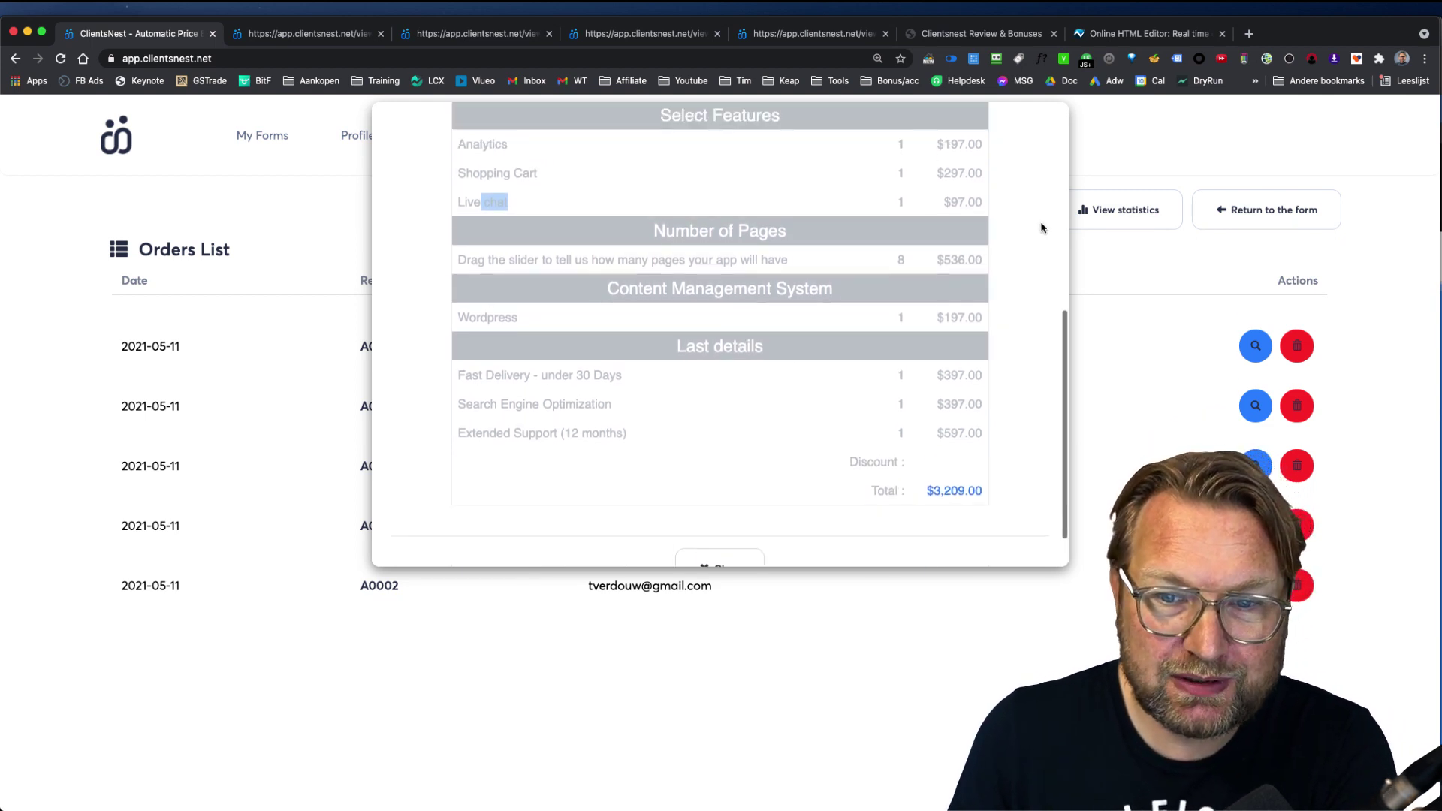
pyautogui.scroll(-1, 967, 480)
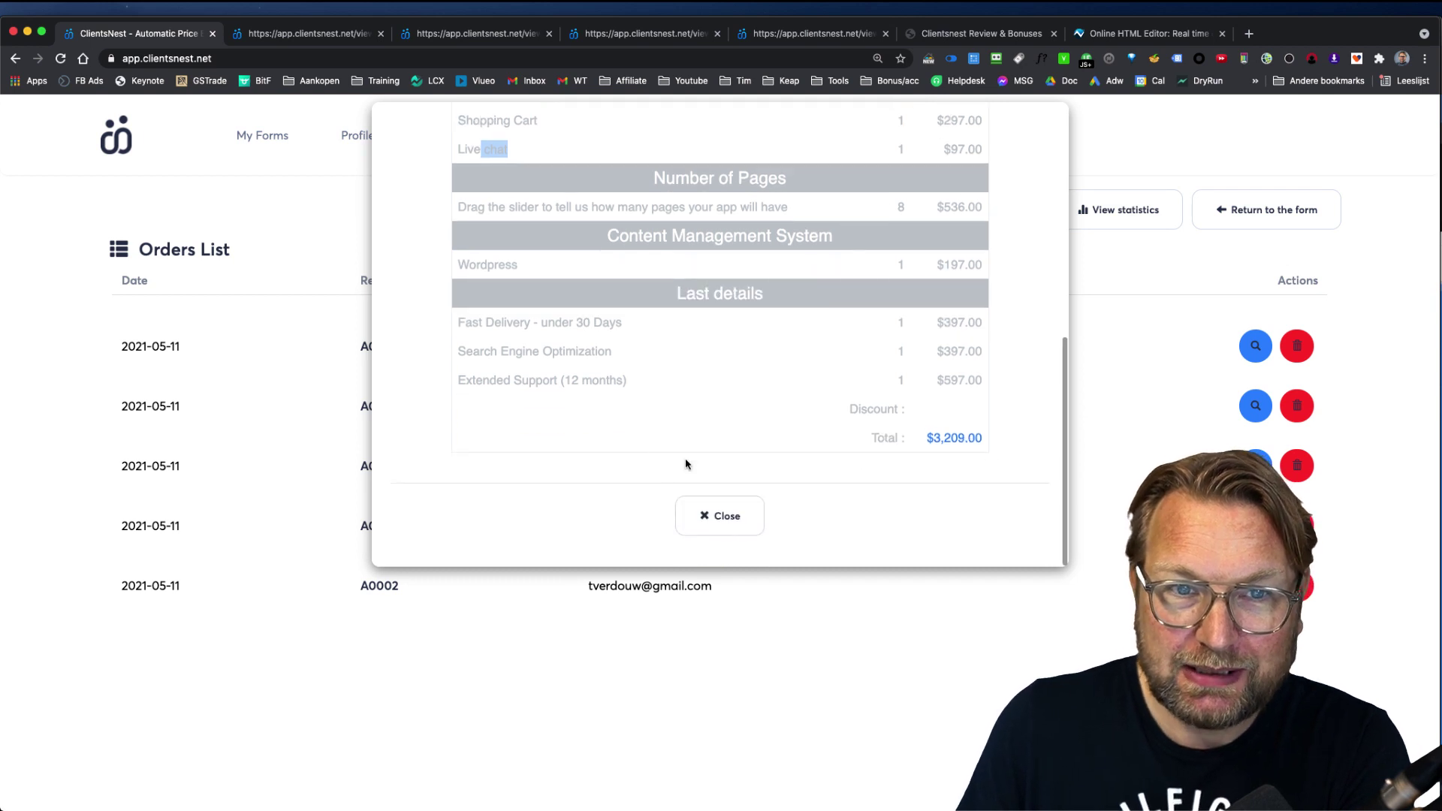
pyautogui.click(693, 517)
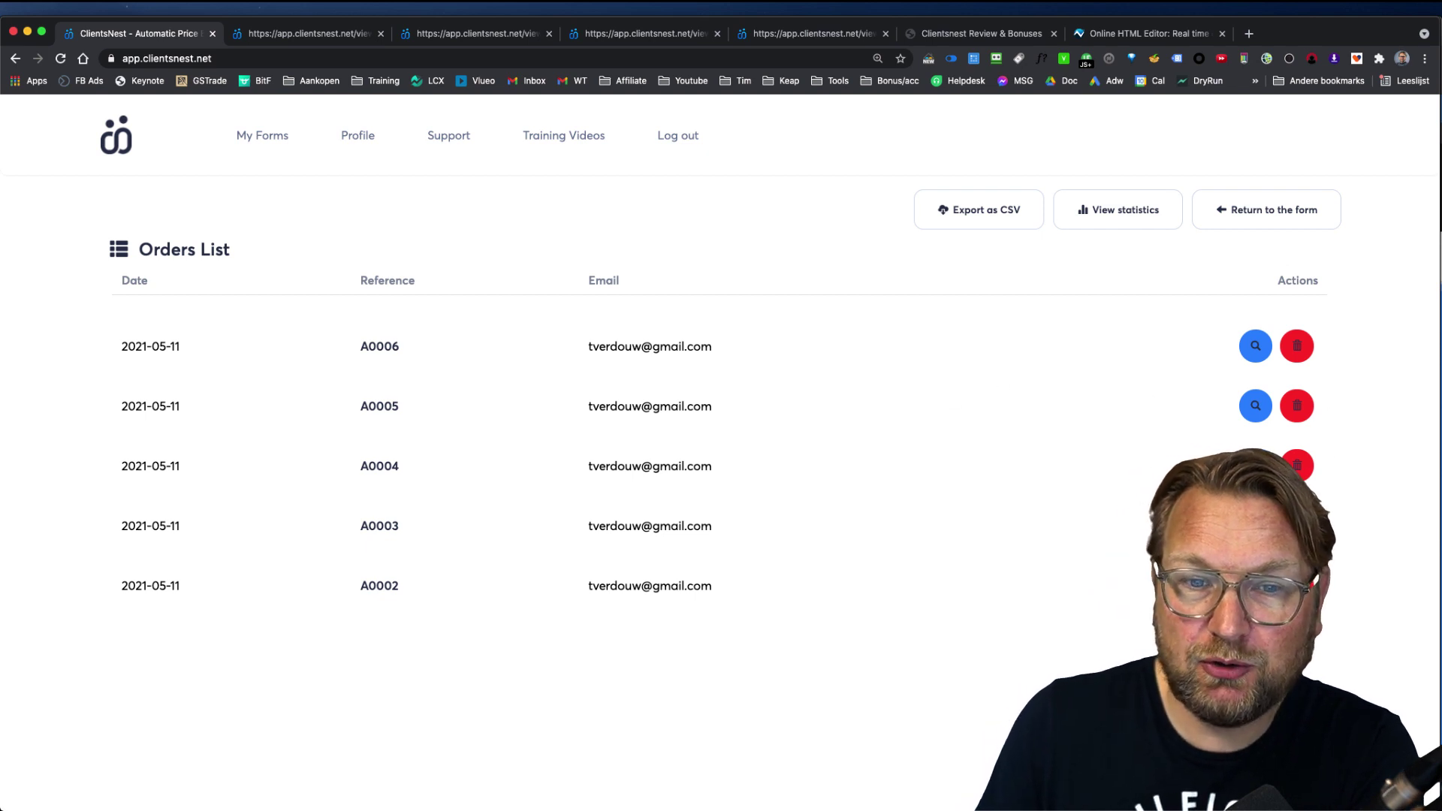
# Step: View the 2021 order statistics, open and close the Year filter unchanged, then return to My forms
pyautogui.click(1110, 211)
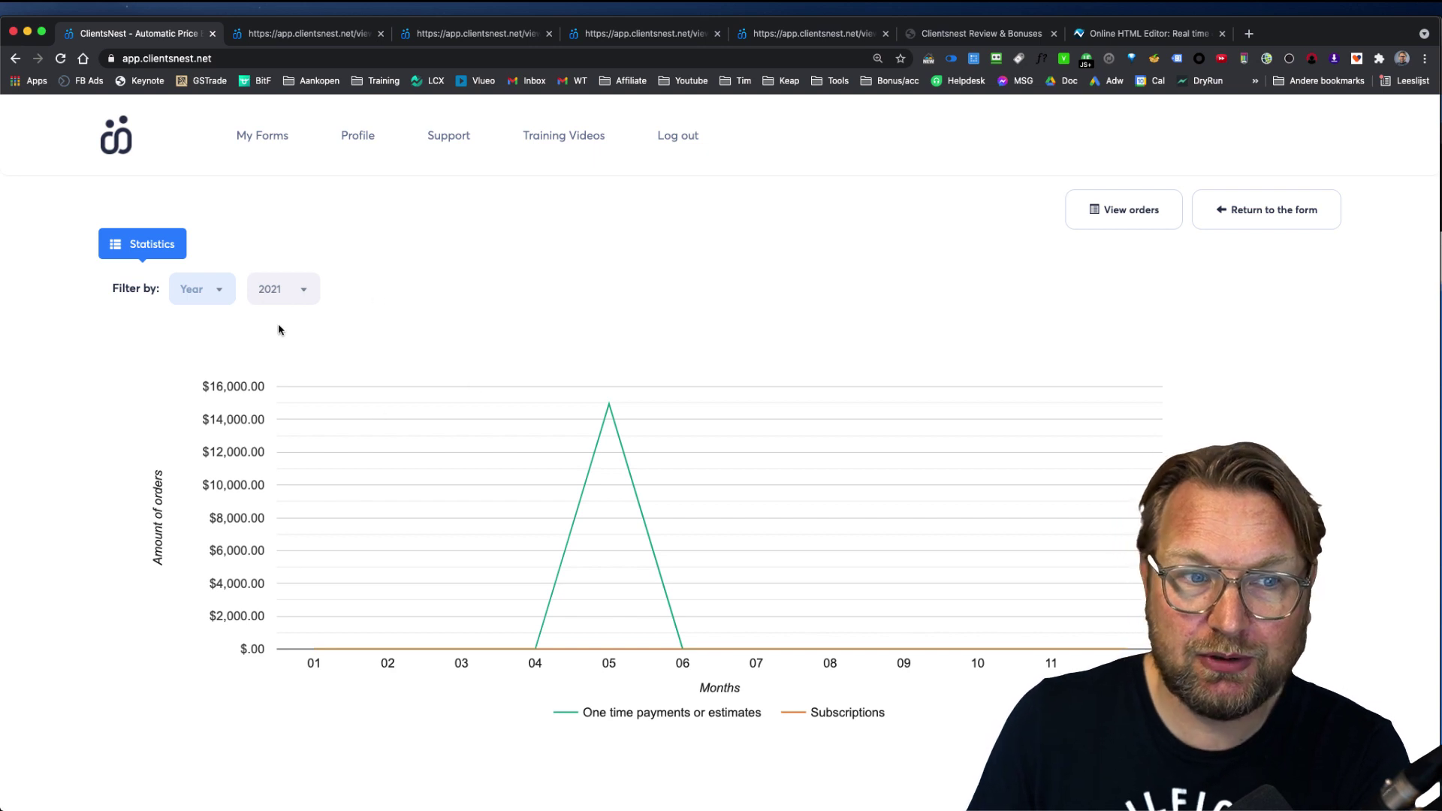
pyautogui.click(218, 290)
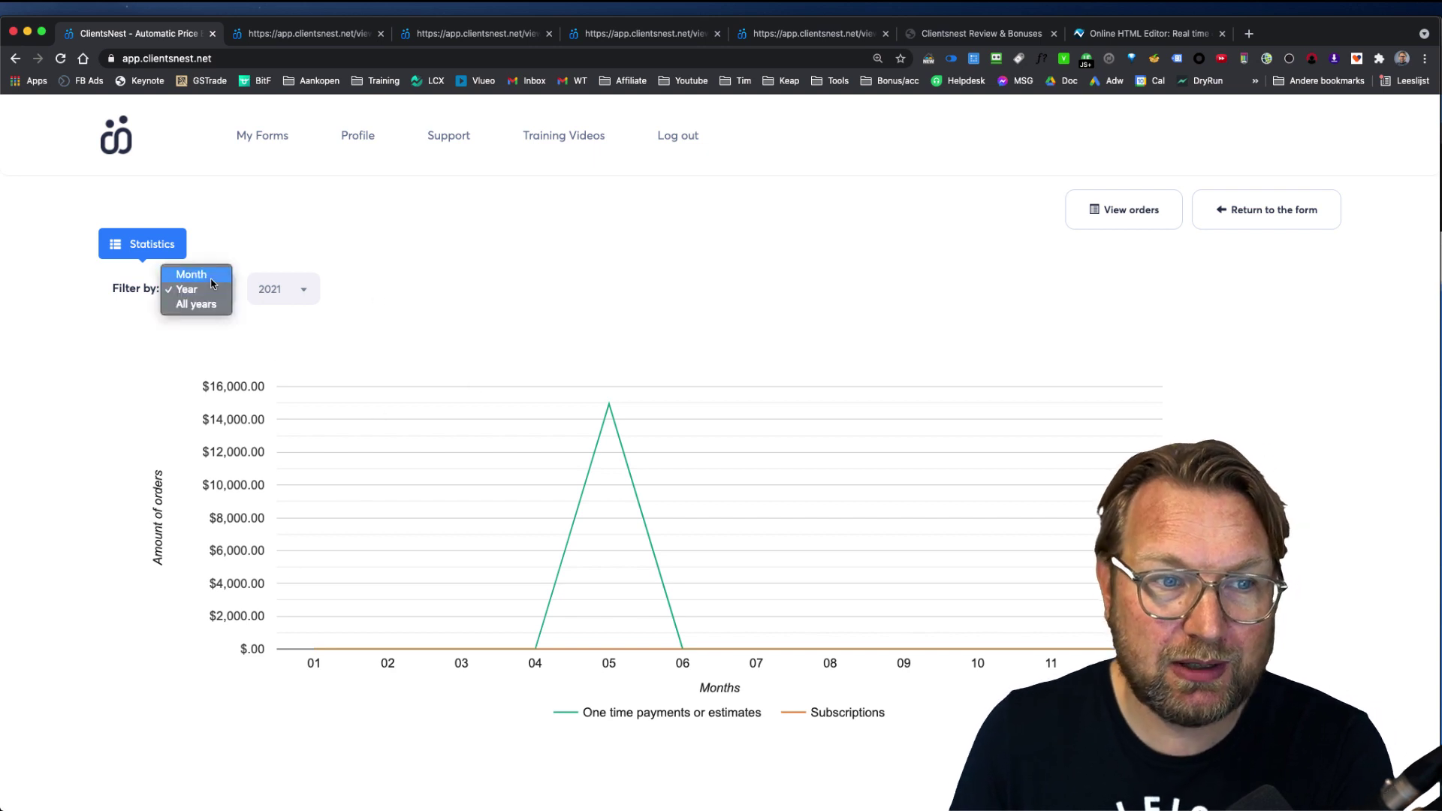
pyautogui.click(400, 324)
pyautogui.click(244, 139)
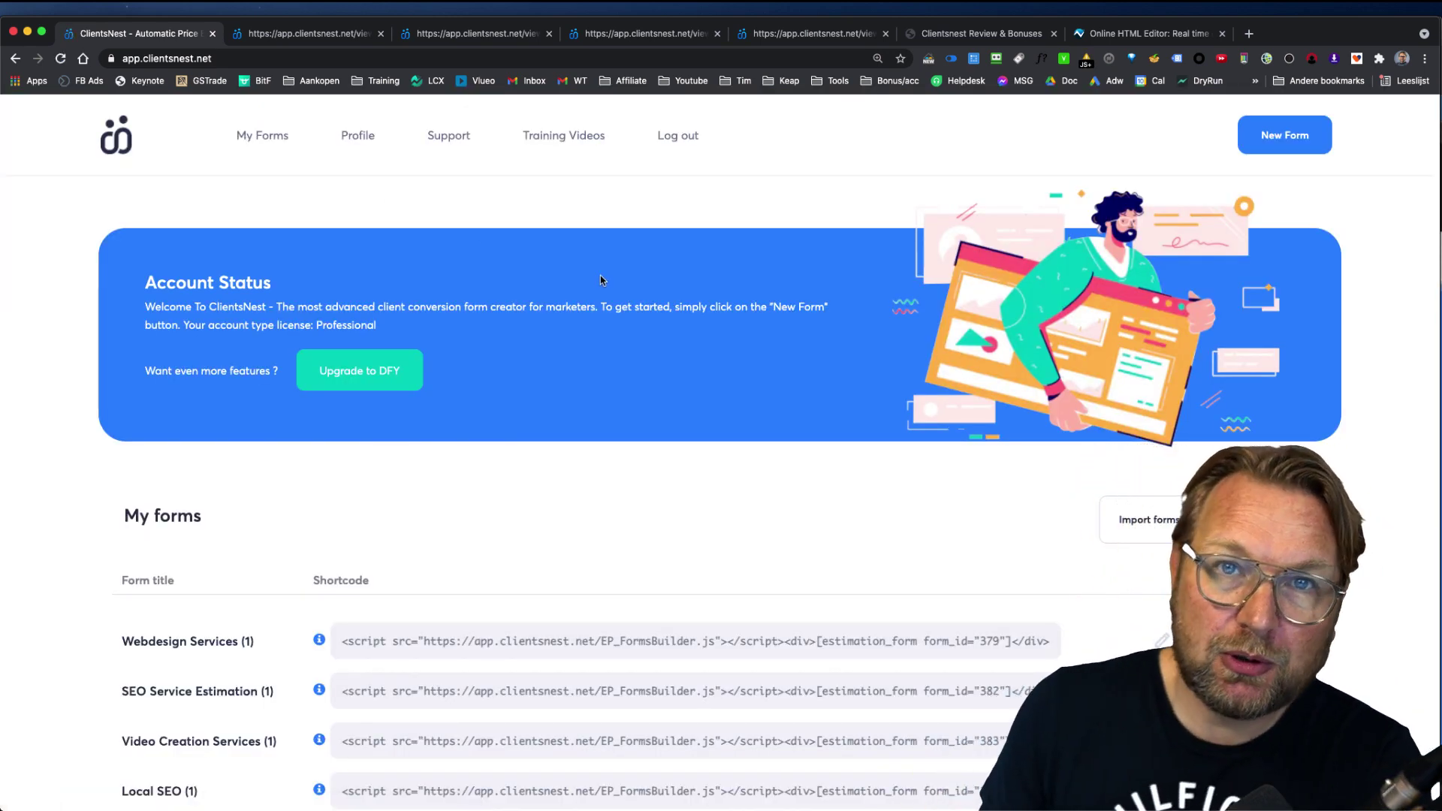
# Step: Preview the Webdesign Services form, start it, choose Website and recolour Mobile App red
pyautogui.scroll(-2, 589, 315)
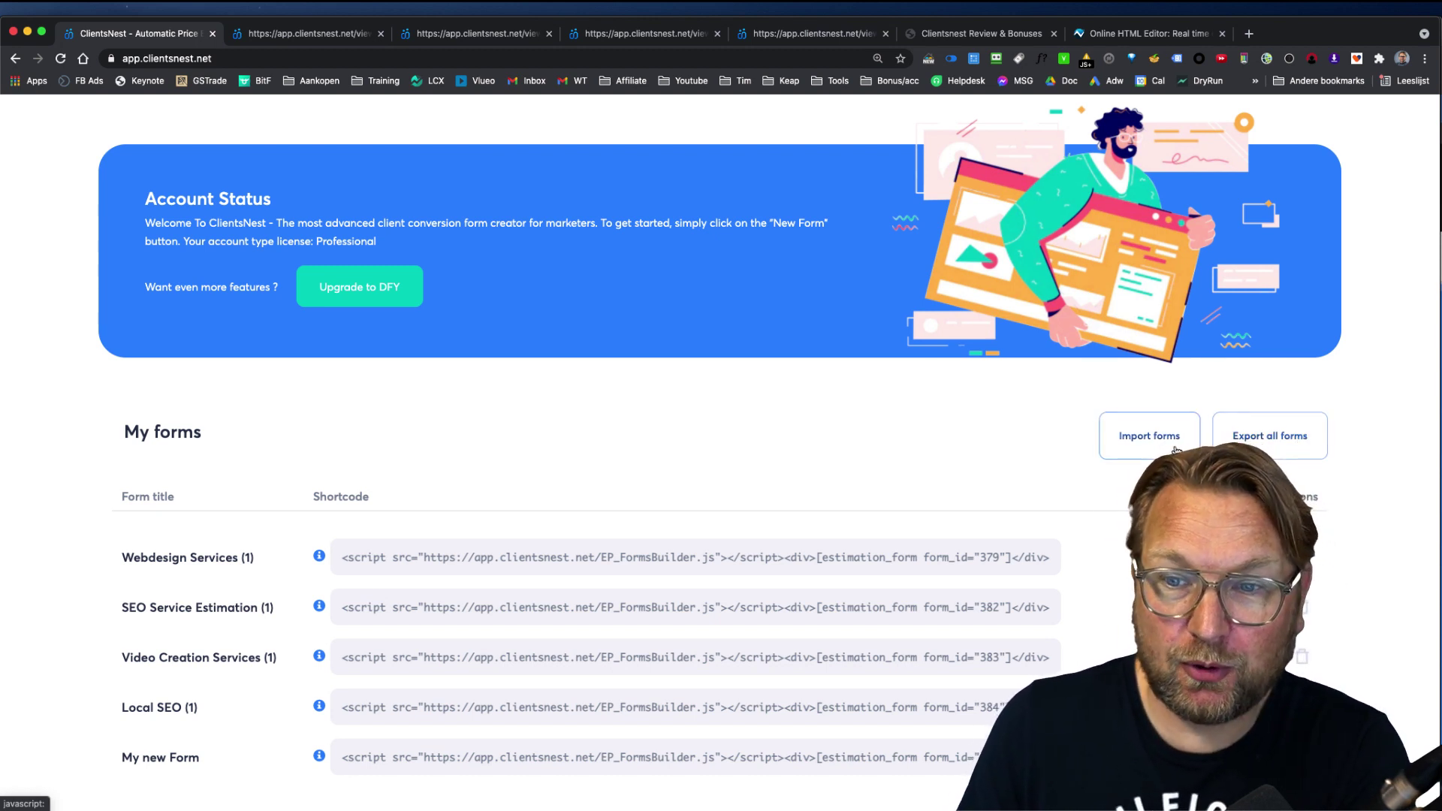
pyautogui.click(1134, 557)
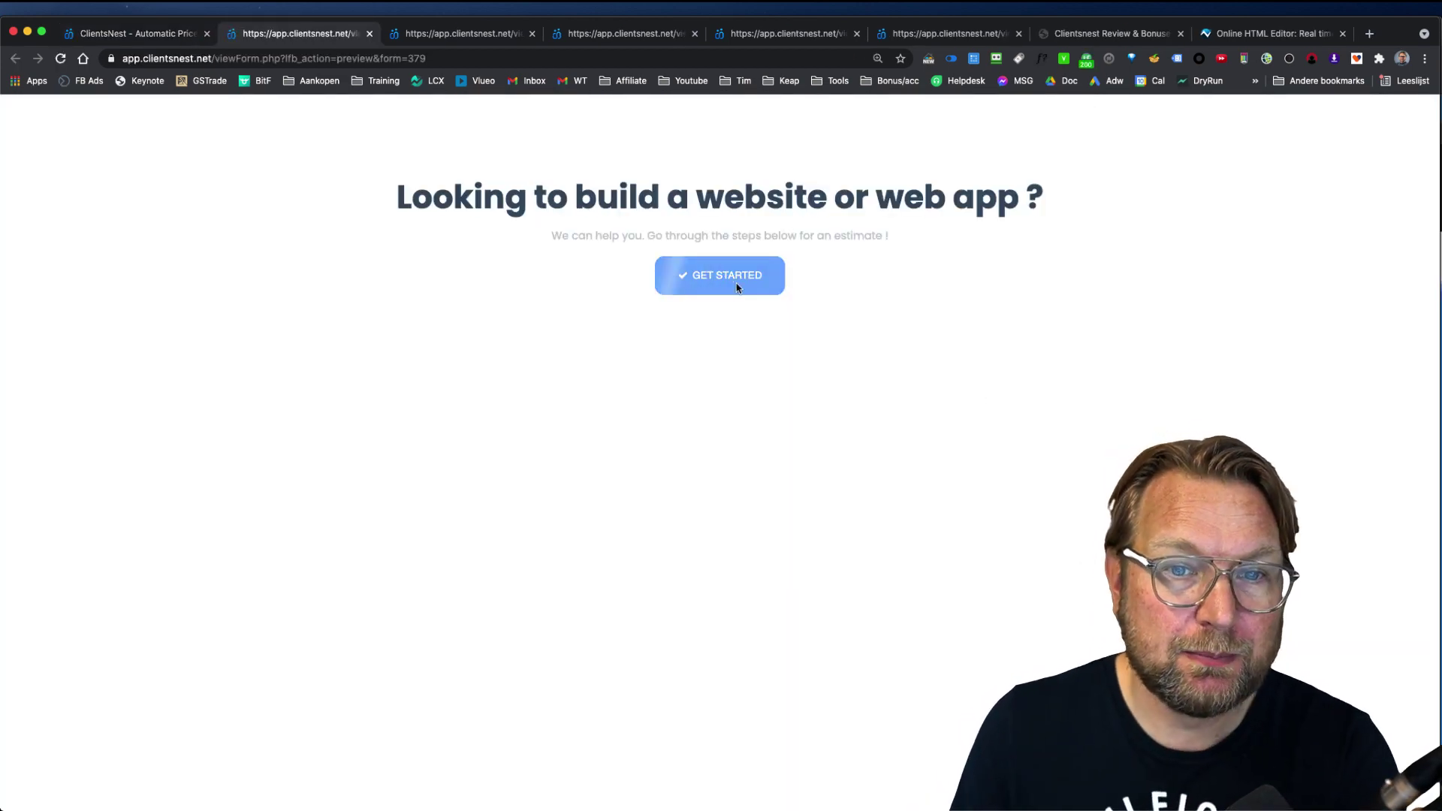
pyautogui.click(734, 285)
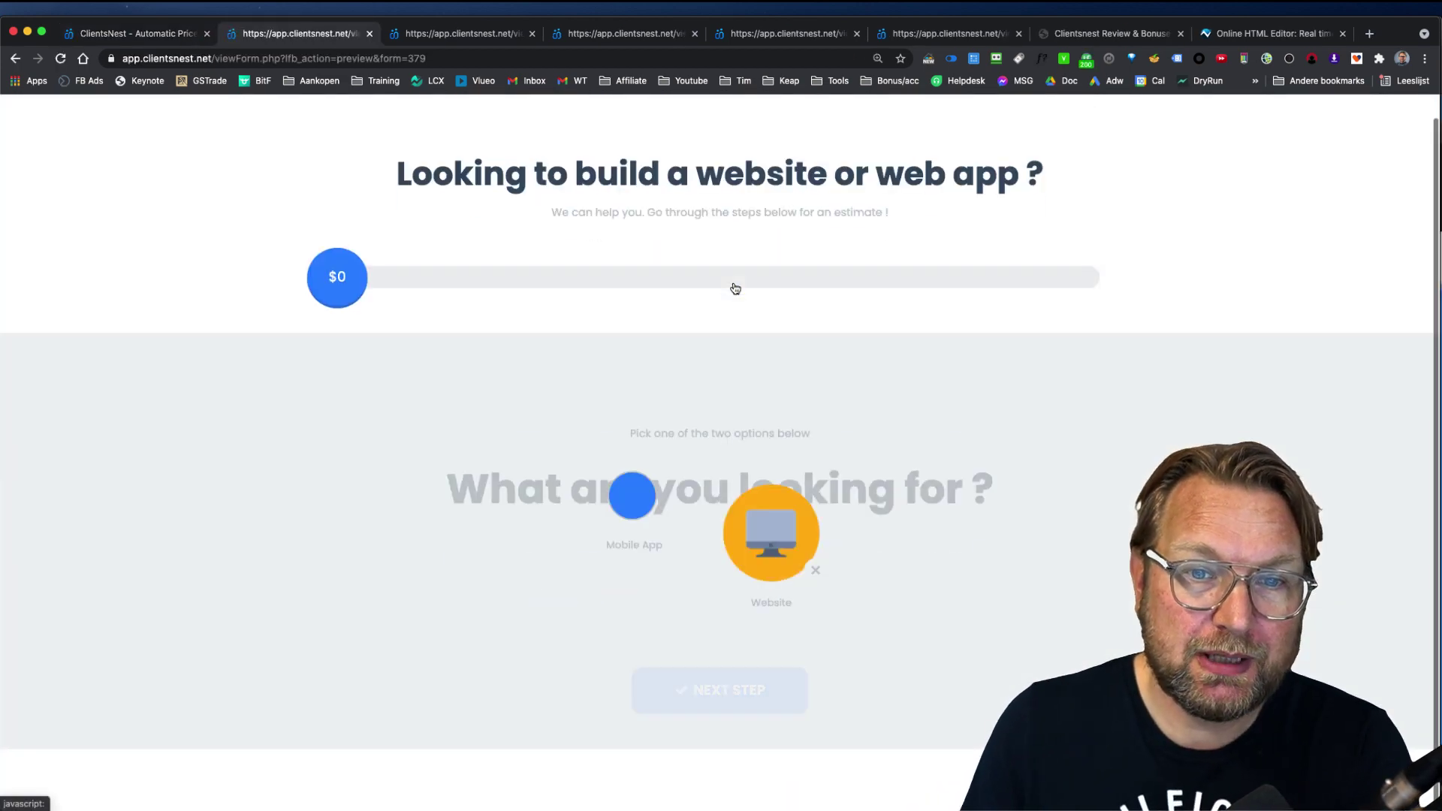
pyautogui.click(754, 526)
pyautogui.click(646, 508)
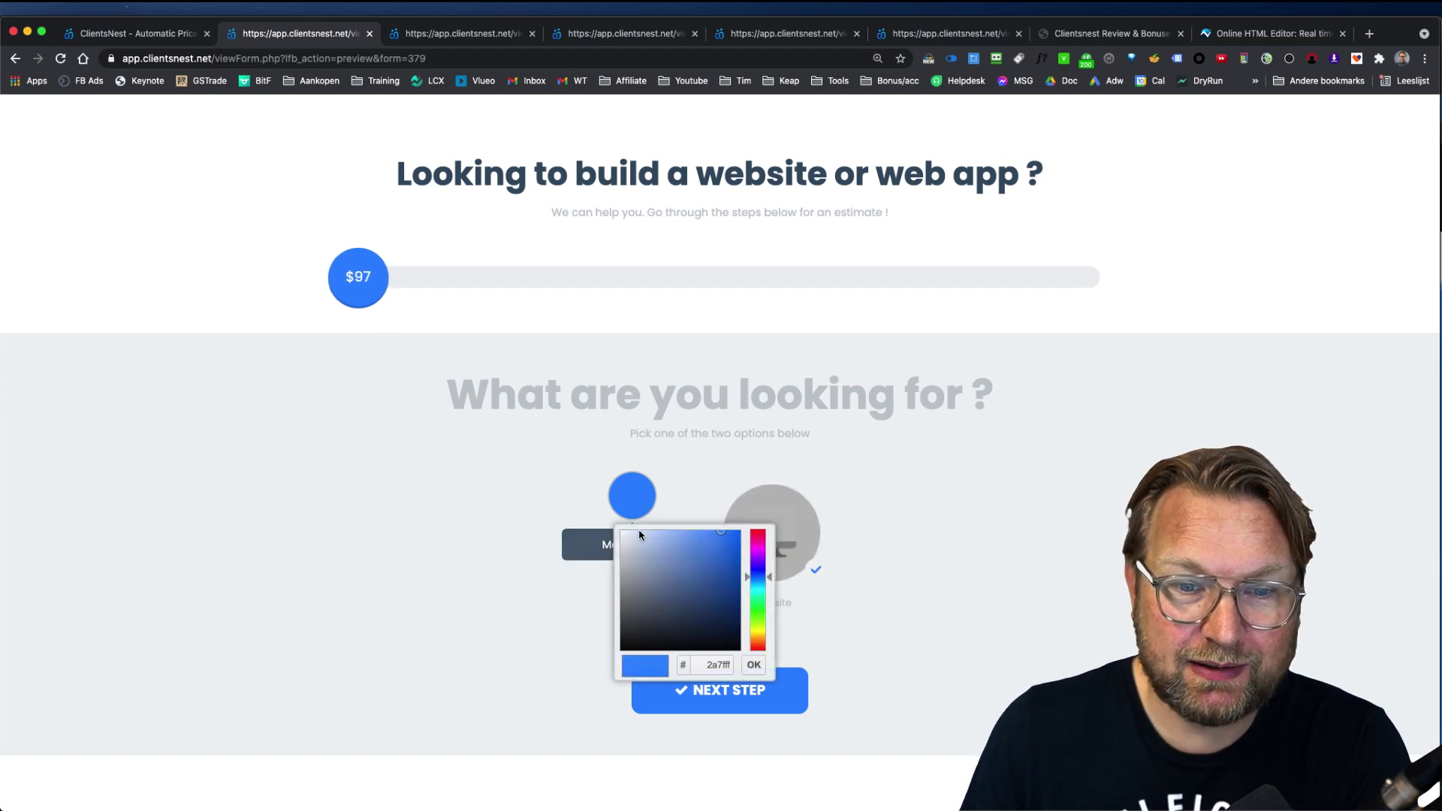
pyautogui.moveTo(751, 554); pyautogui.dragTo(748, 535)
pyautogui.click(930, 548)
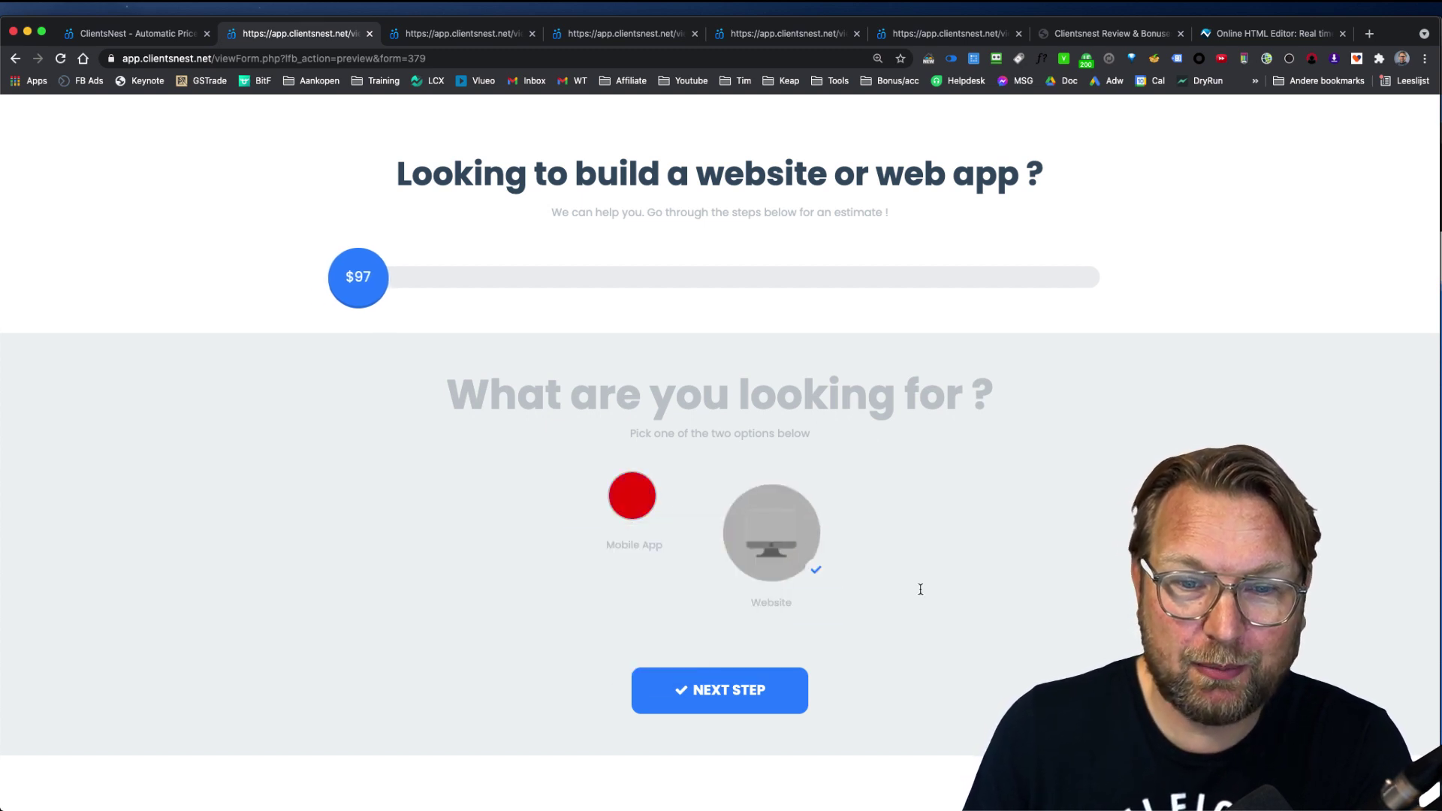
# Step: Advance to Select Features and add shopping cart, analytics and live chat, reaching $688
pyautogui.click(719, 689)
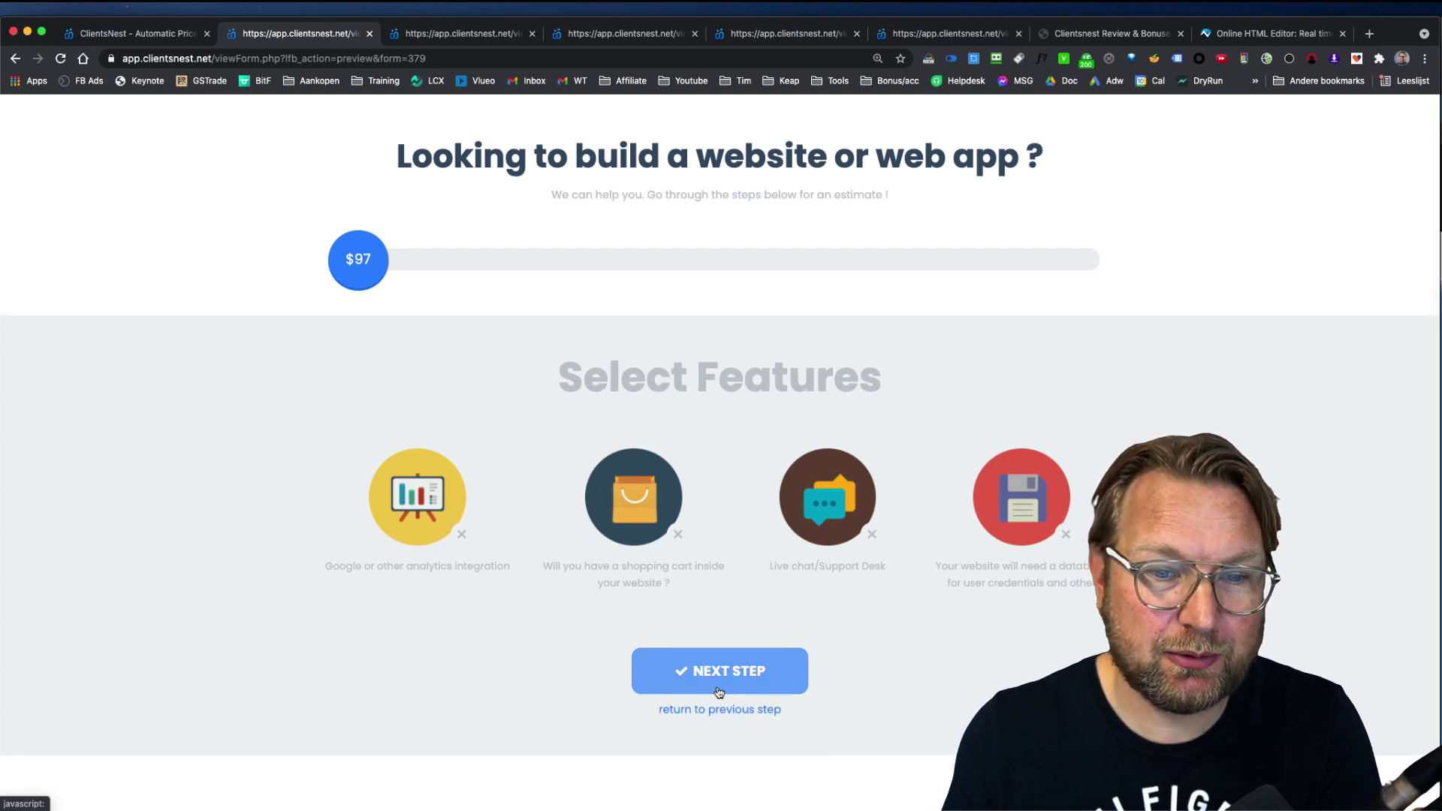
pyautogui.click(634, 499)
pyautogui.click(429, 488)
pyautogui.click(827, 498)
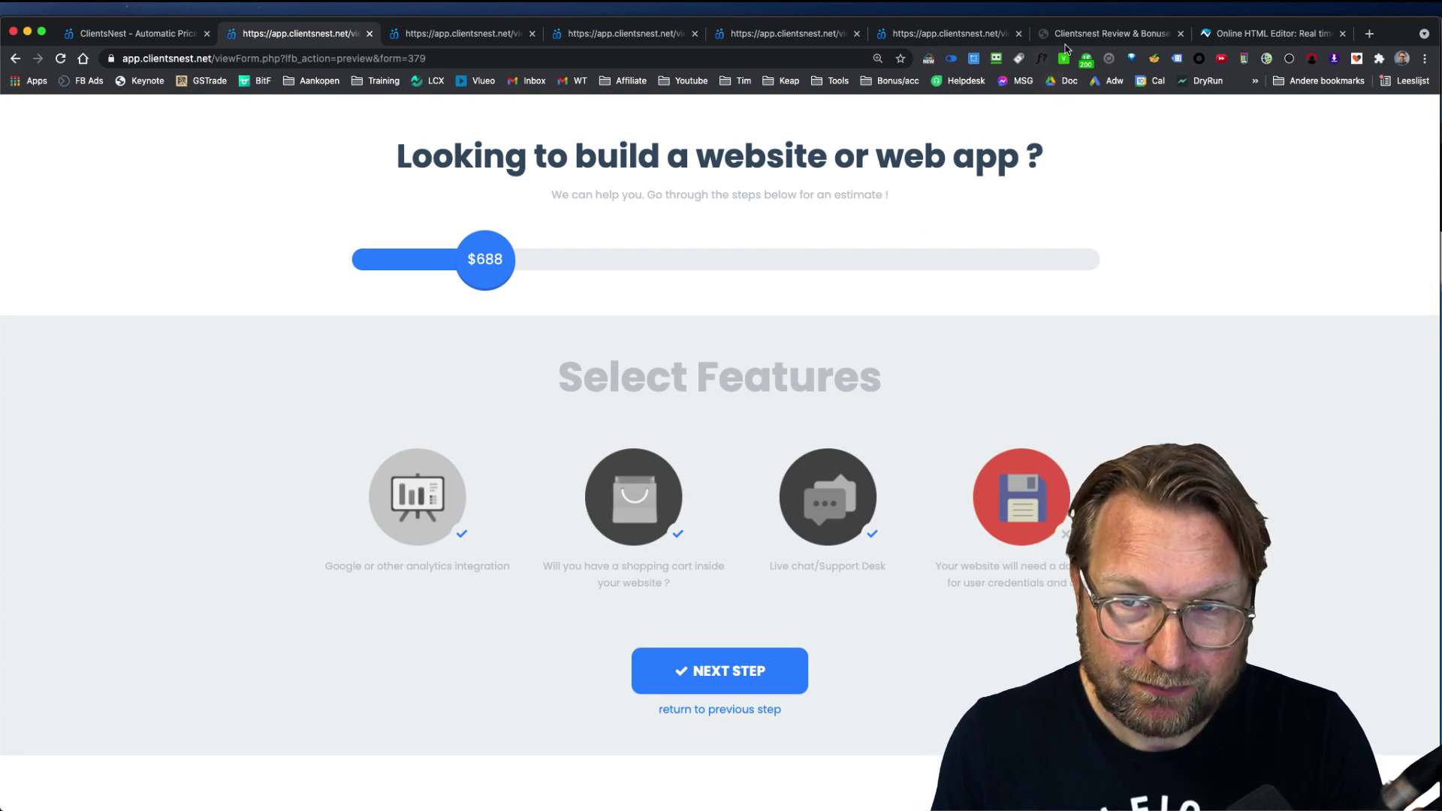
# Step: On the Clientsnest Review & Bonuses page, scroll to and highlight the Front End $47 feature list
pyautogui.click(1124, 36)
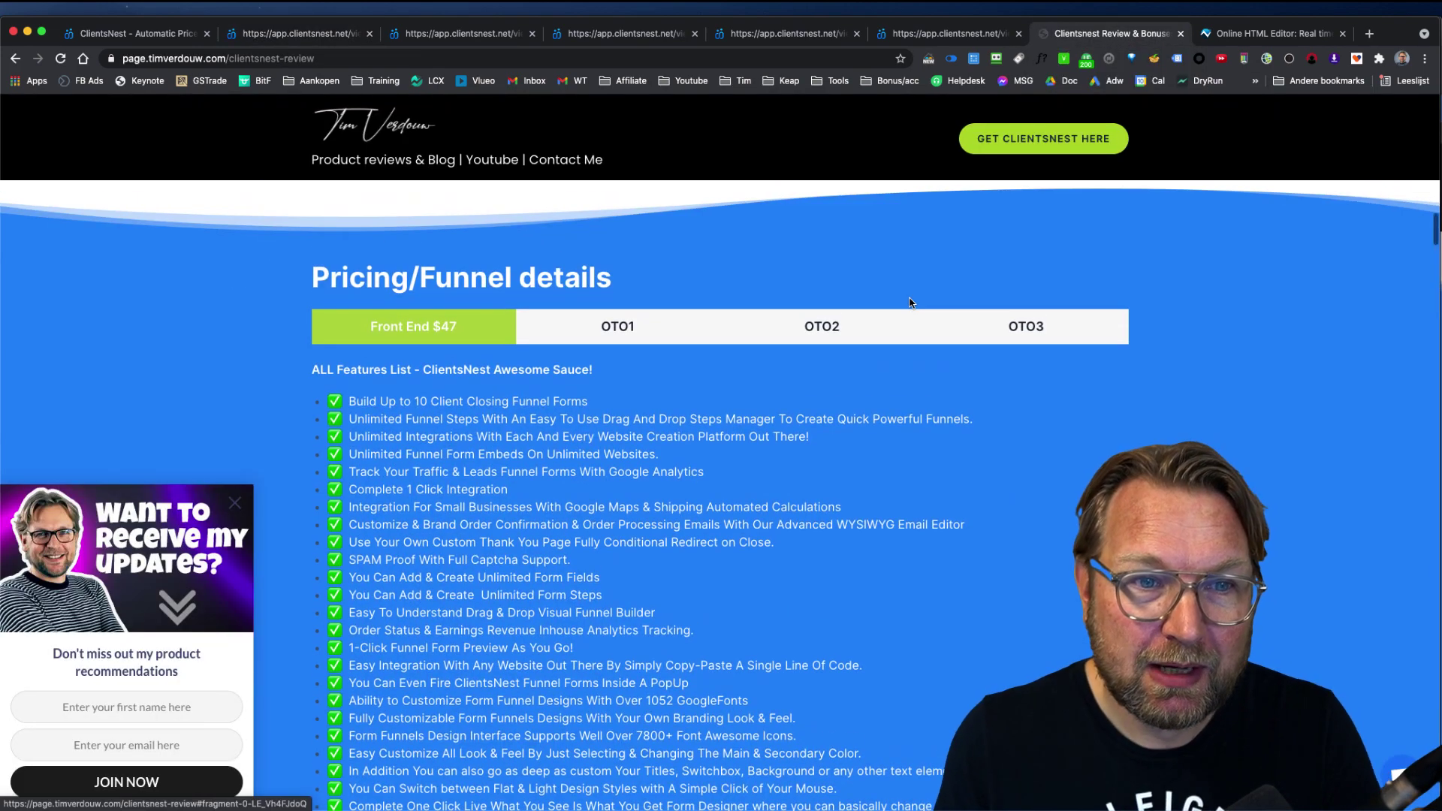
pyautogui.scroll(-2, 909, 303)
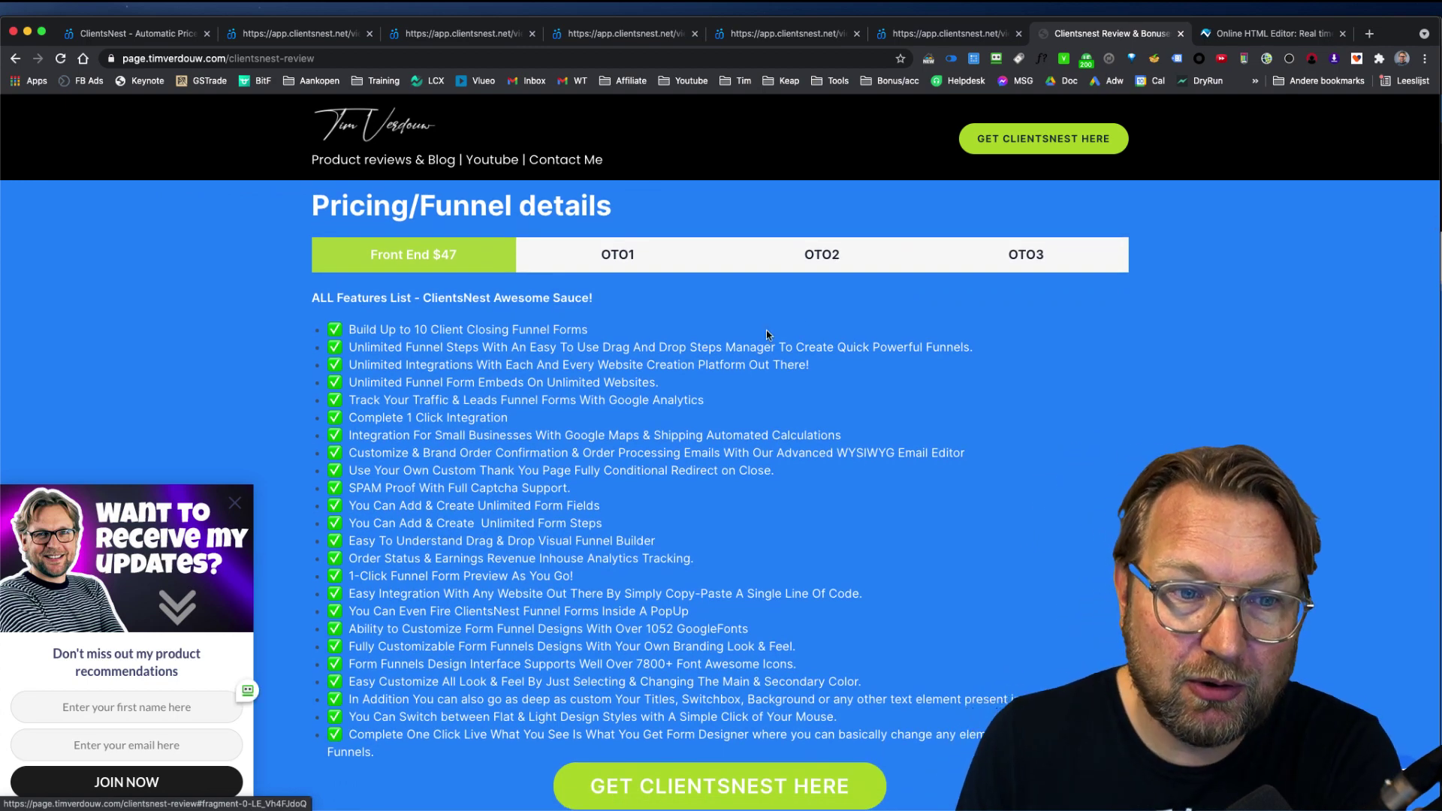
pyautogui.scroll(-1, 465, 366)
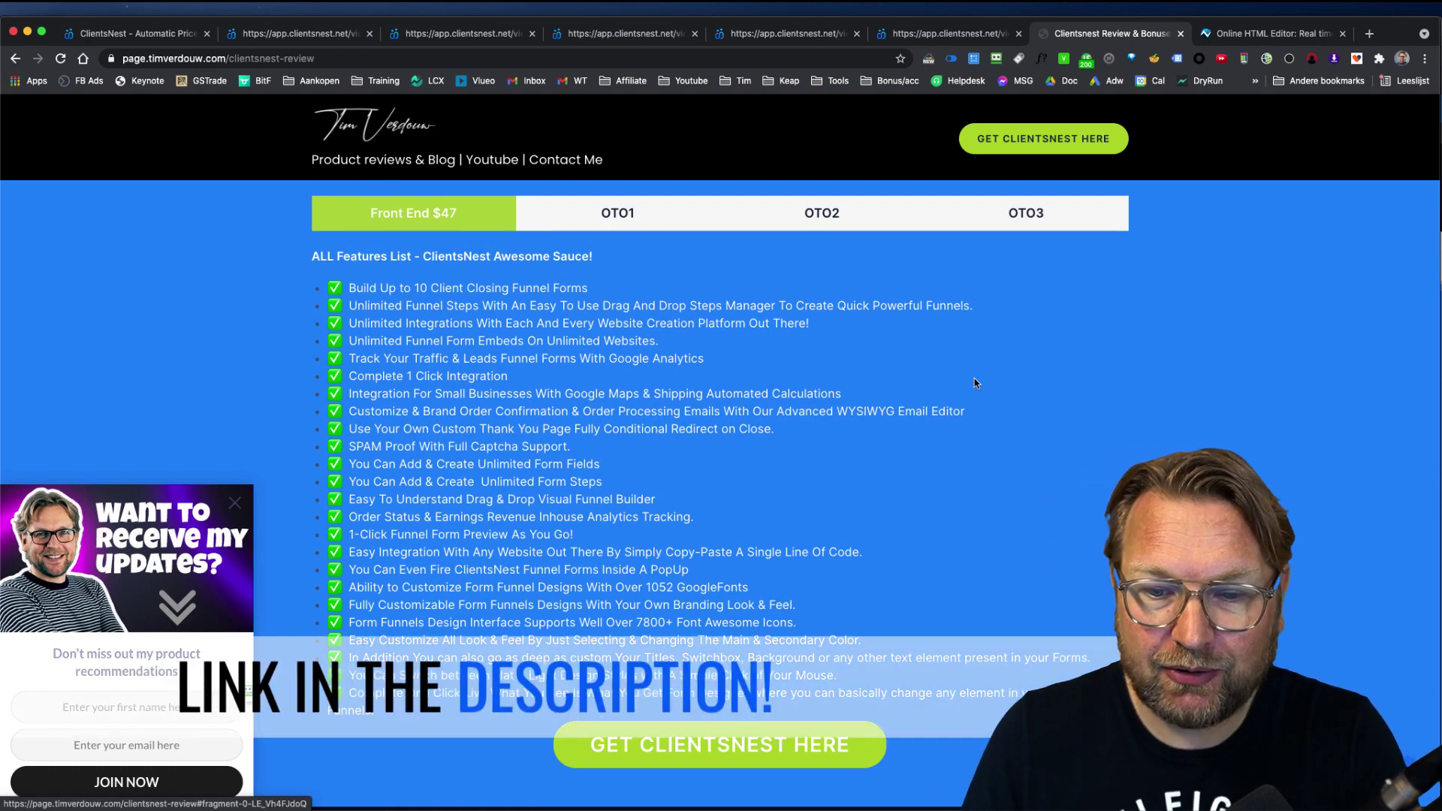
pyautogui.scroll(-1, 433, 309)
pyautogui.moveTo(344, 250); pyautogui.dragTo(1093, 638)
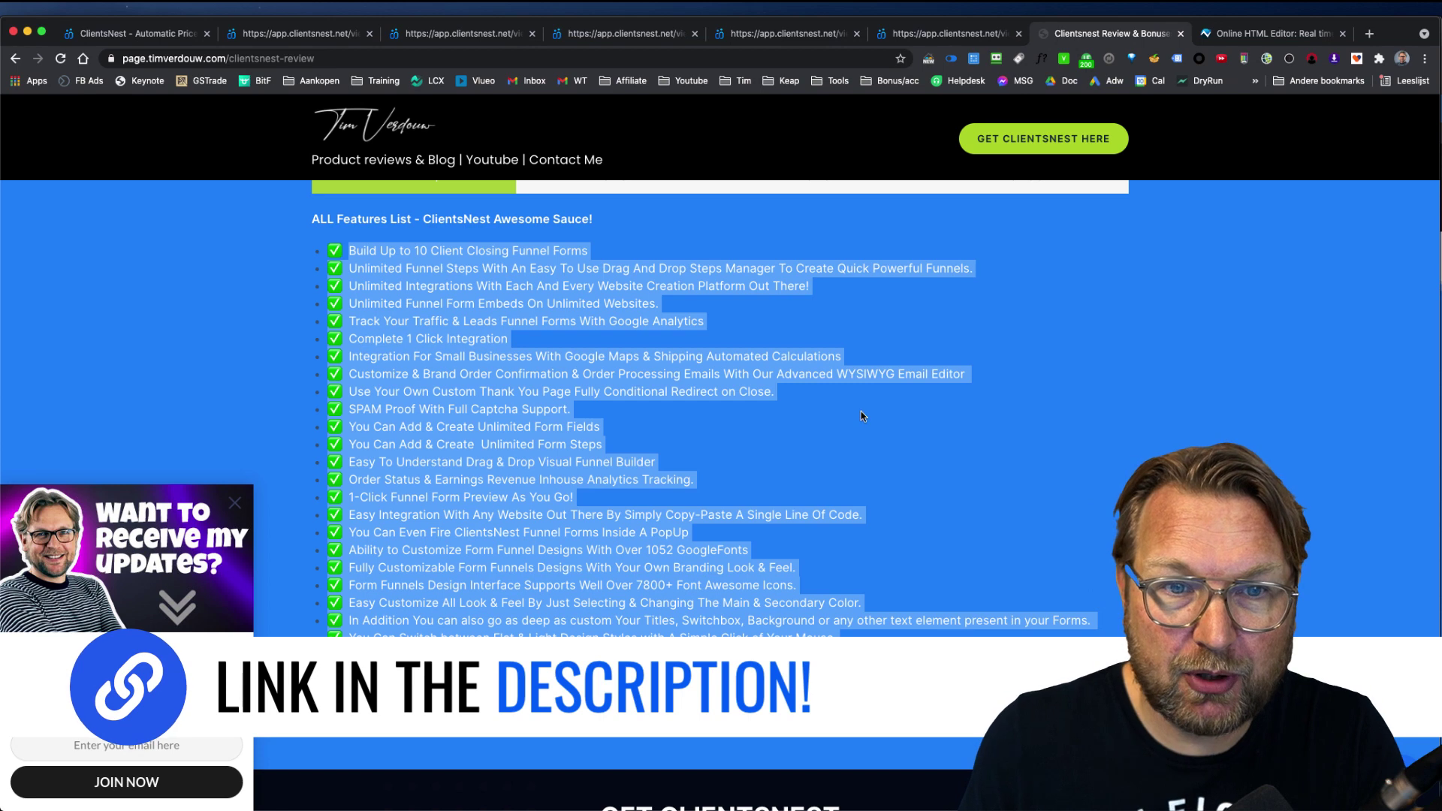
pyautogui.scroll(2, 865, 414)
pyautogui.click(856, 405)
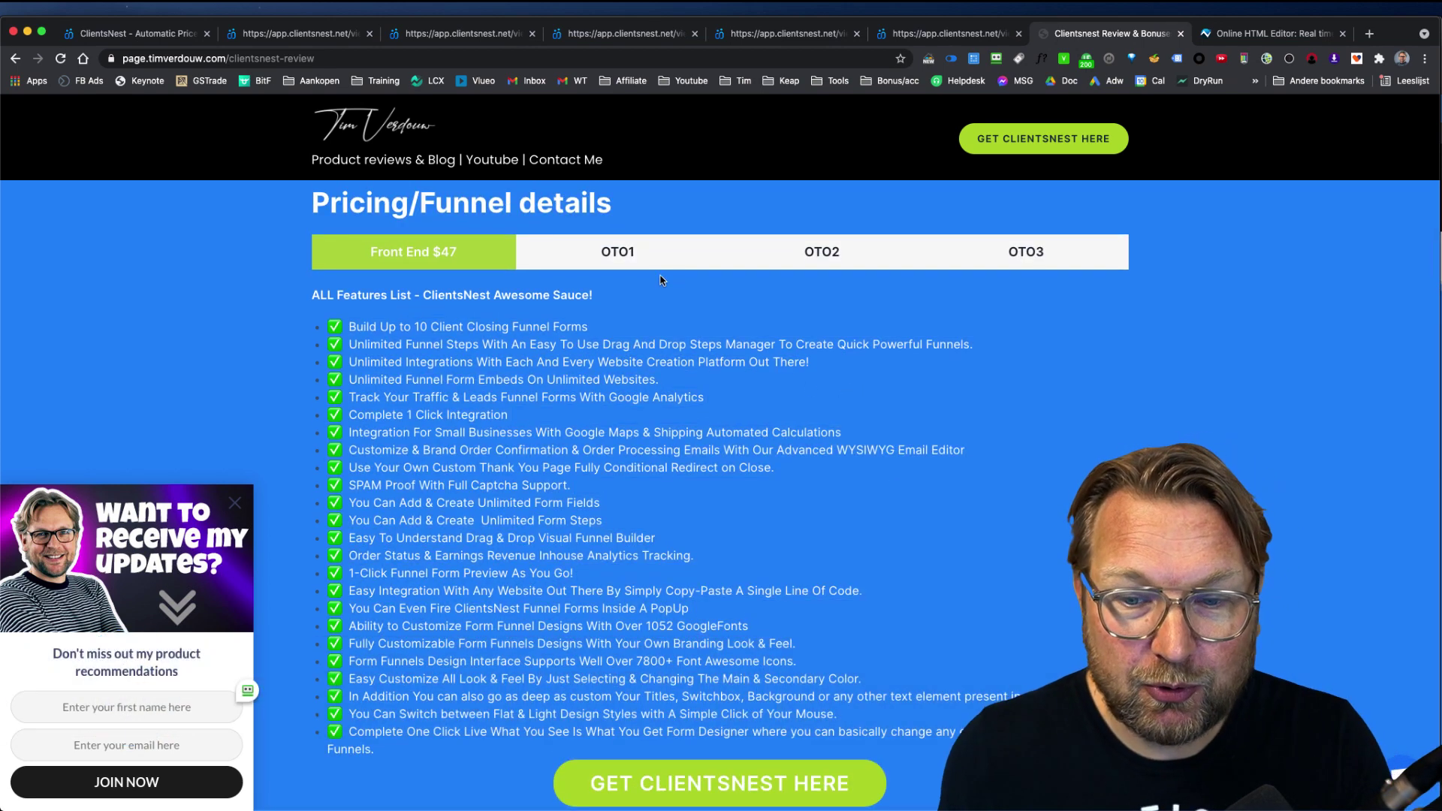
# Step: Display the OTO1 PRO features, comparing them briefly with the Front End $47 list
pyautogui.click(640, 264)
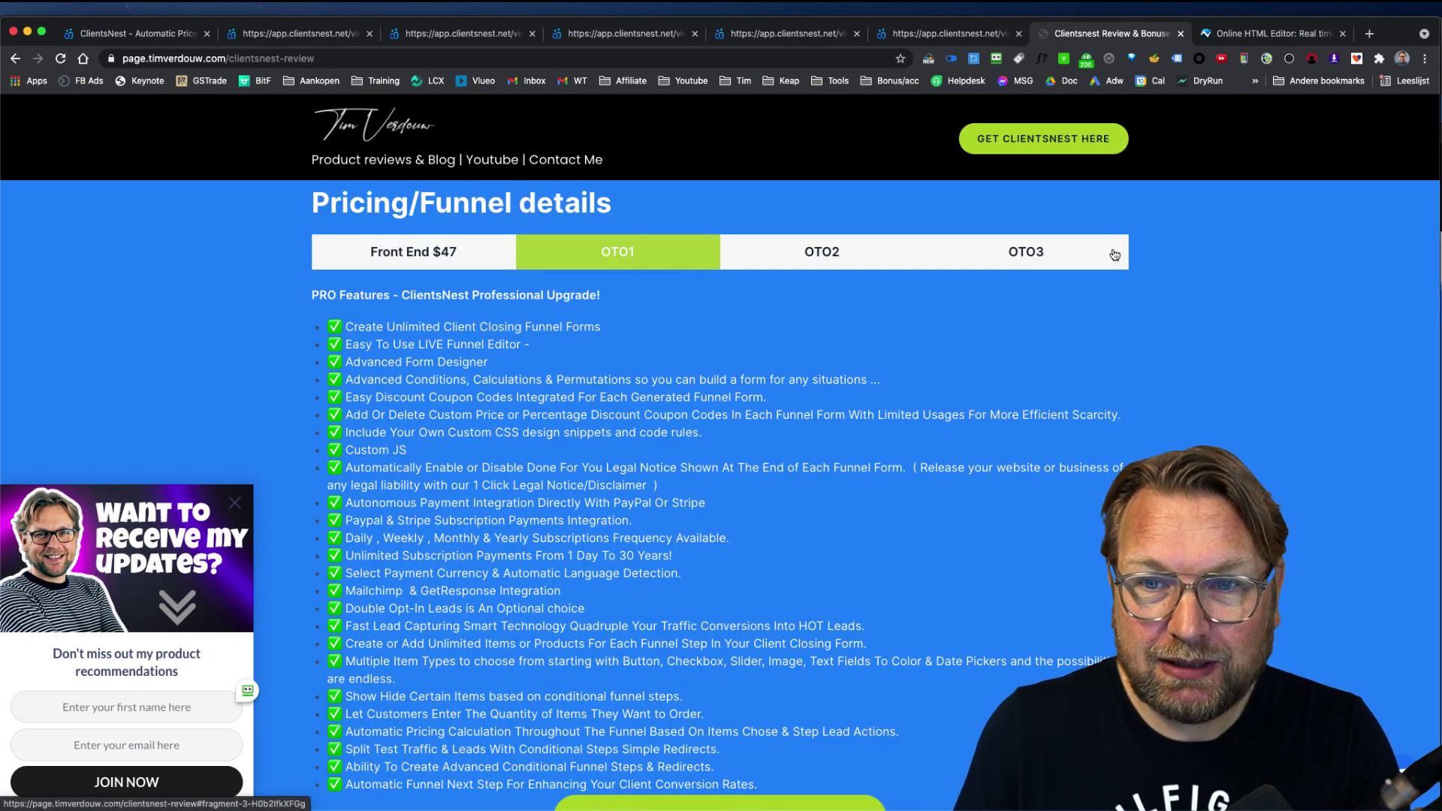
pyautogui.scroll(-1, 680, 399)
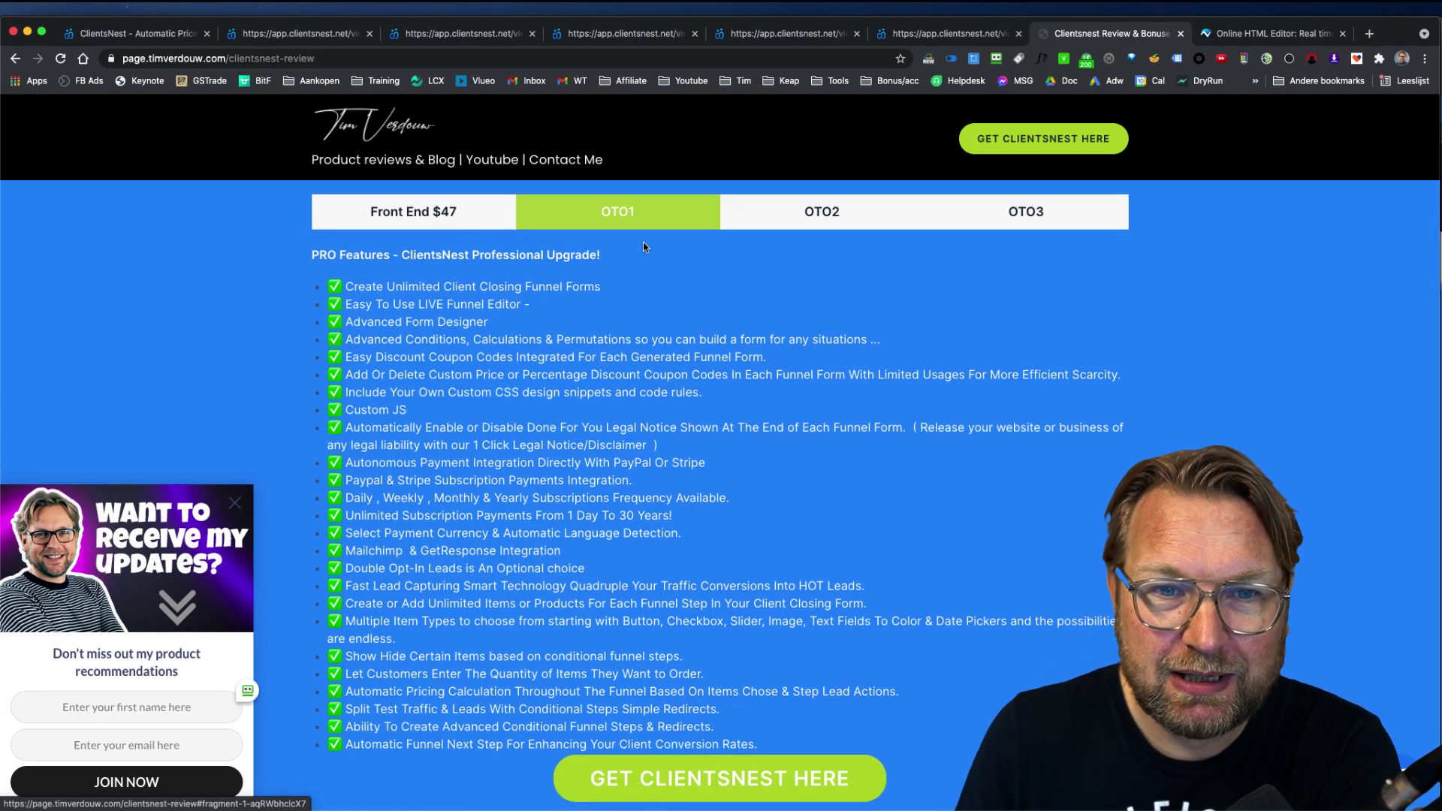
pyautogui.scroll(-1, 598, 318)
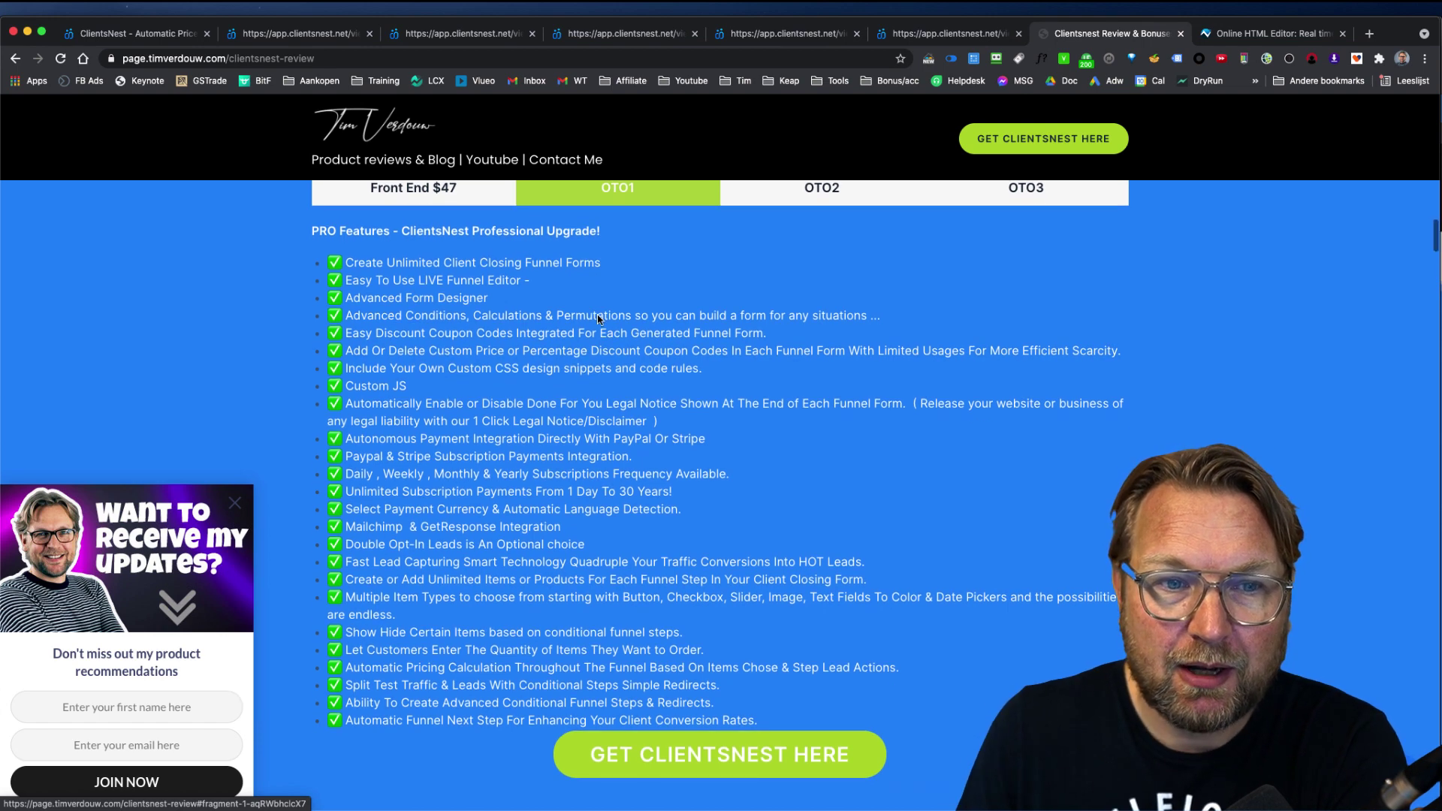
pyautogui.click(474, 199)
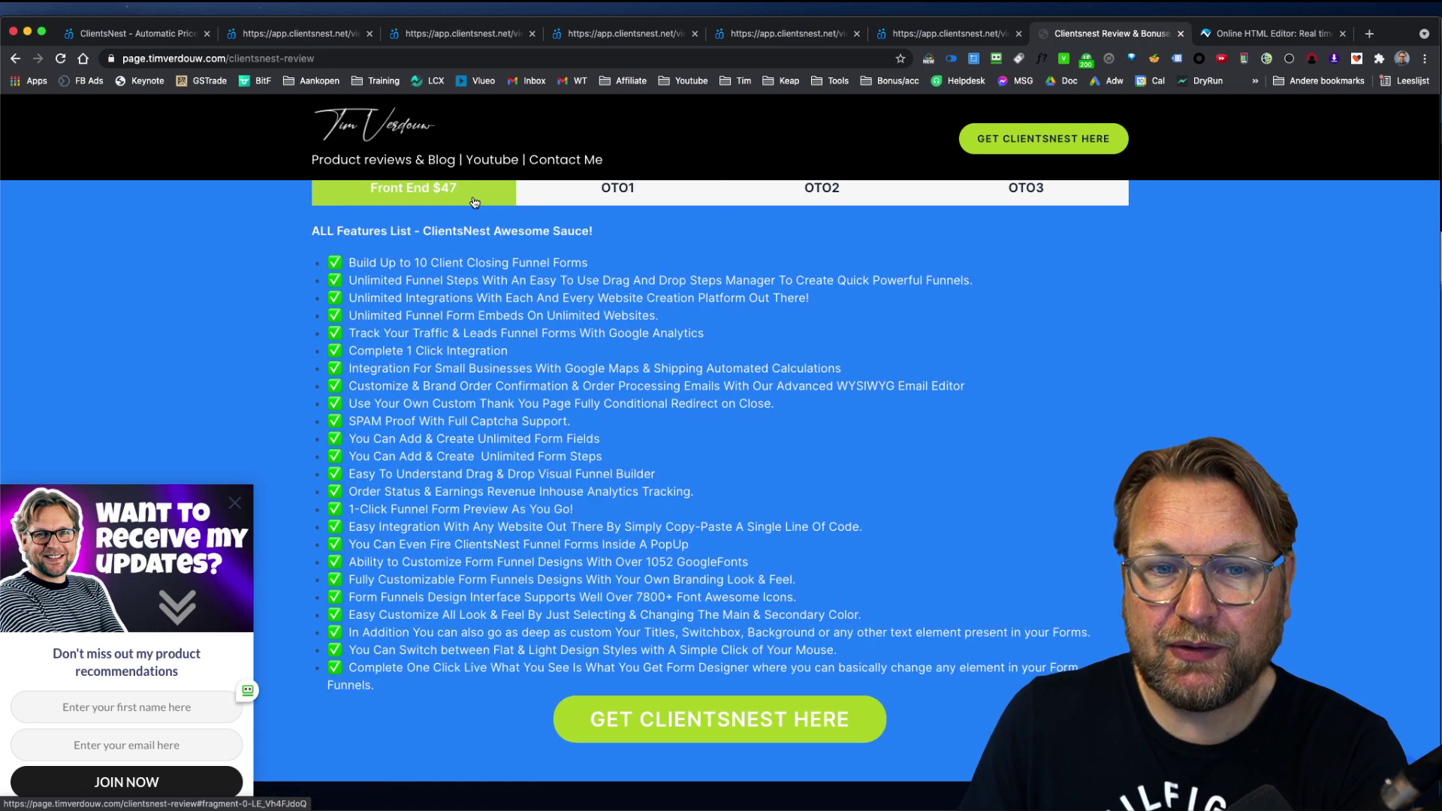
pyautogui.click(628, 195)
# Step: Highlight the Paypal & Stripe subscription payments line in the OTO1 list, then clear it
pyautogui.scroll(1, 636, 338)
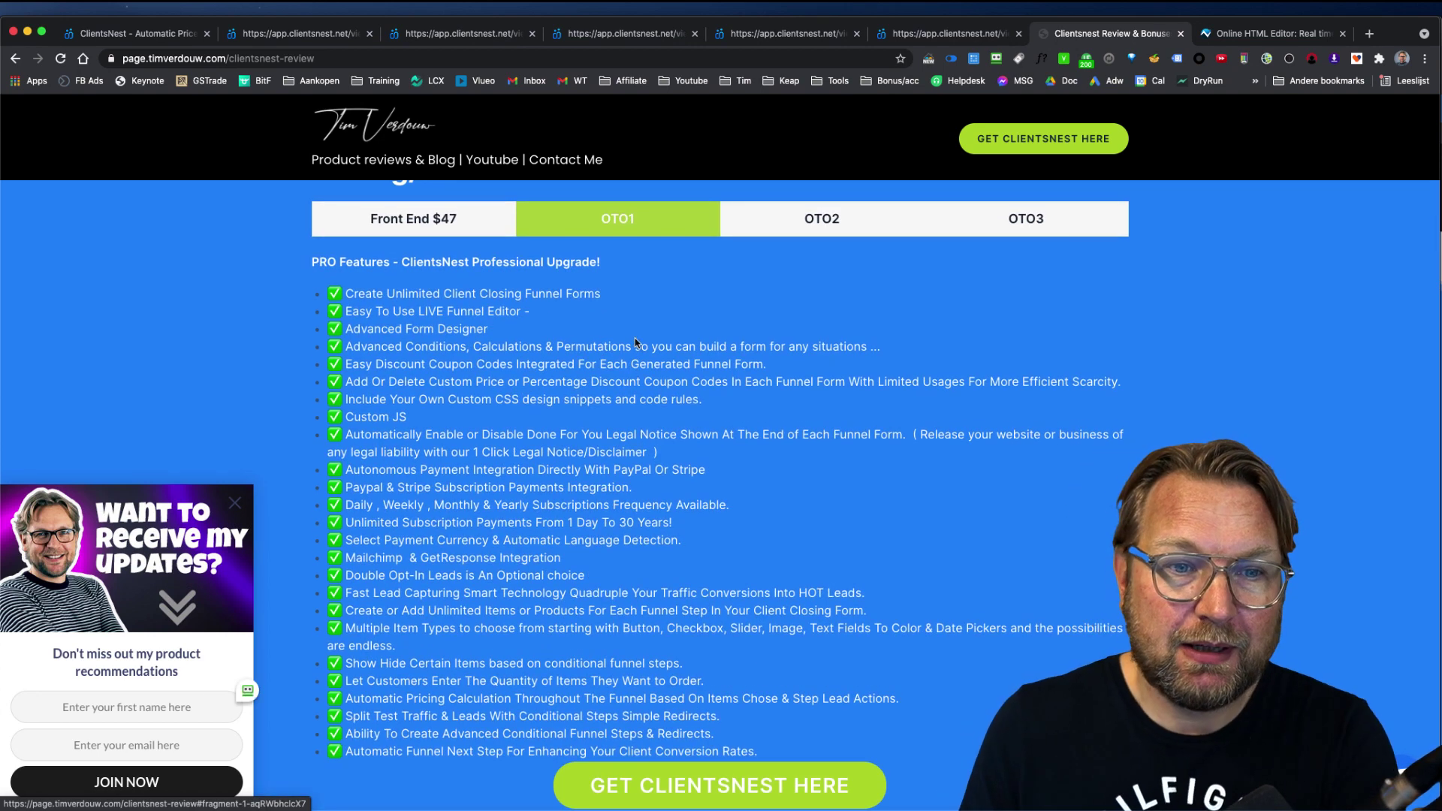
pyautogui.scroll(-1, 666, 338)
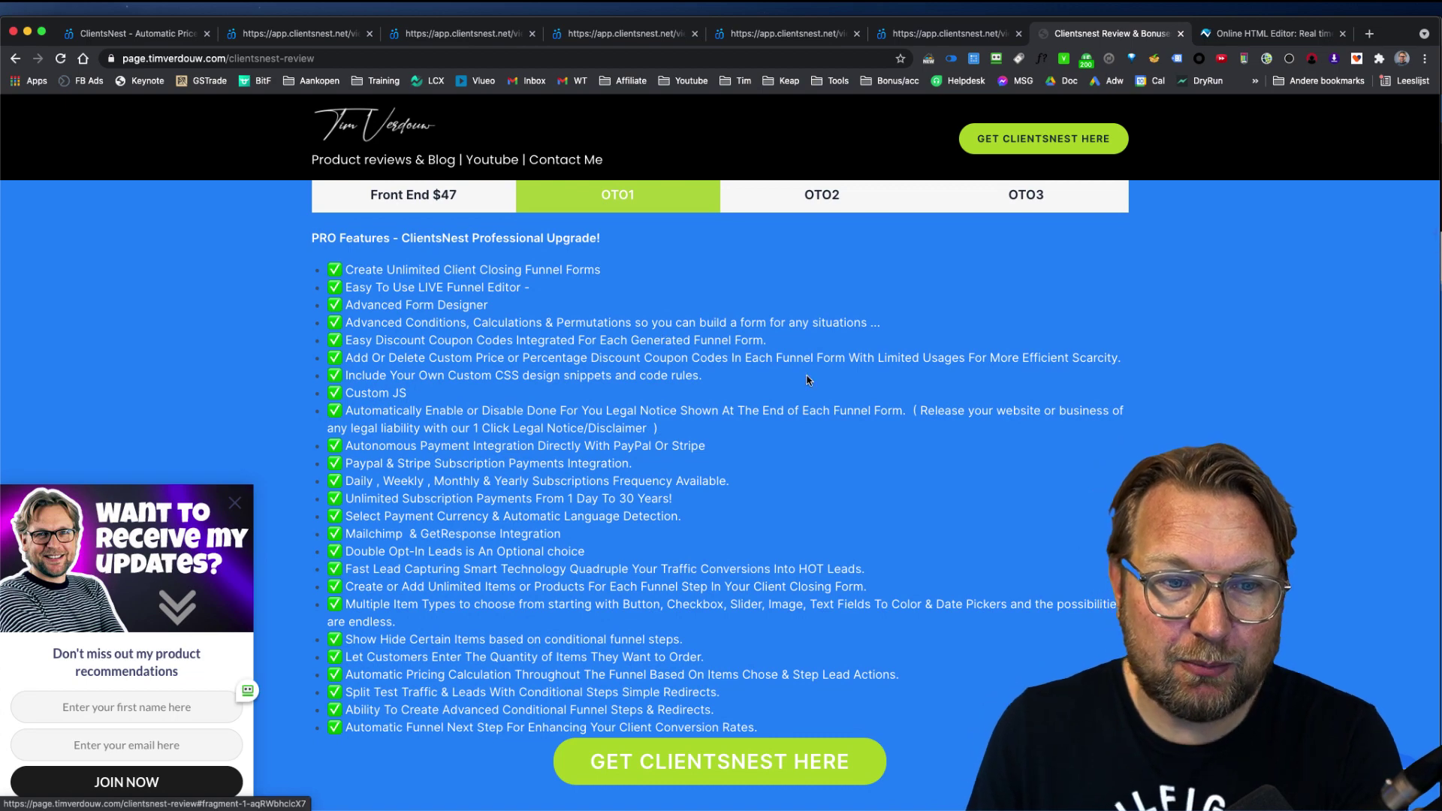
pyautogui.moveTo(652, 464); pyautogui.dragTo(346, 466)
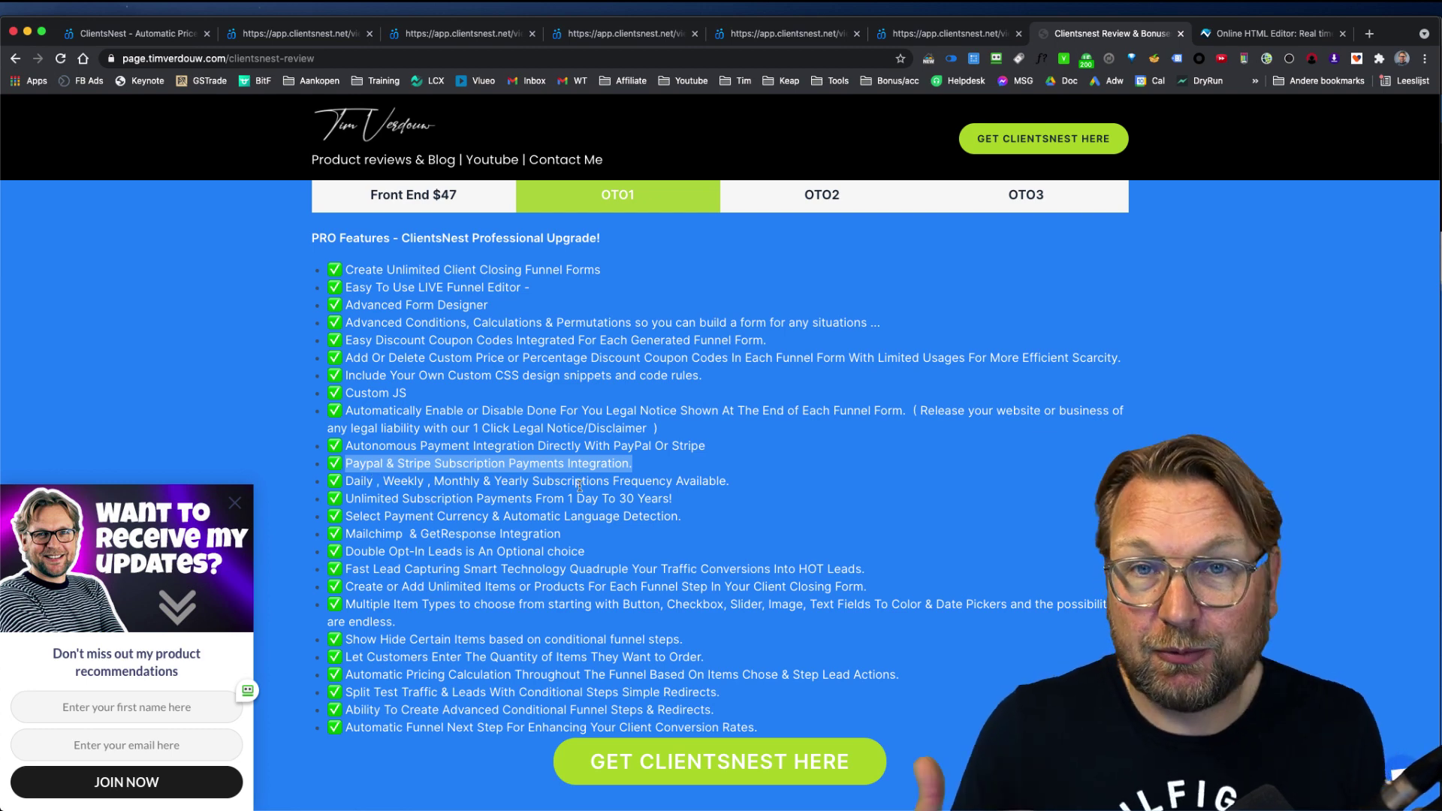
pyautogui.click(507, 516)
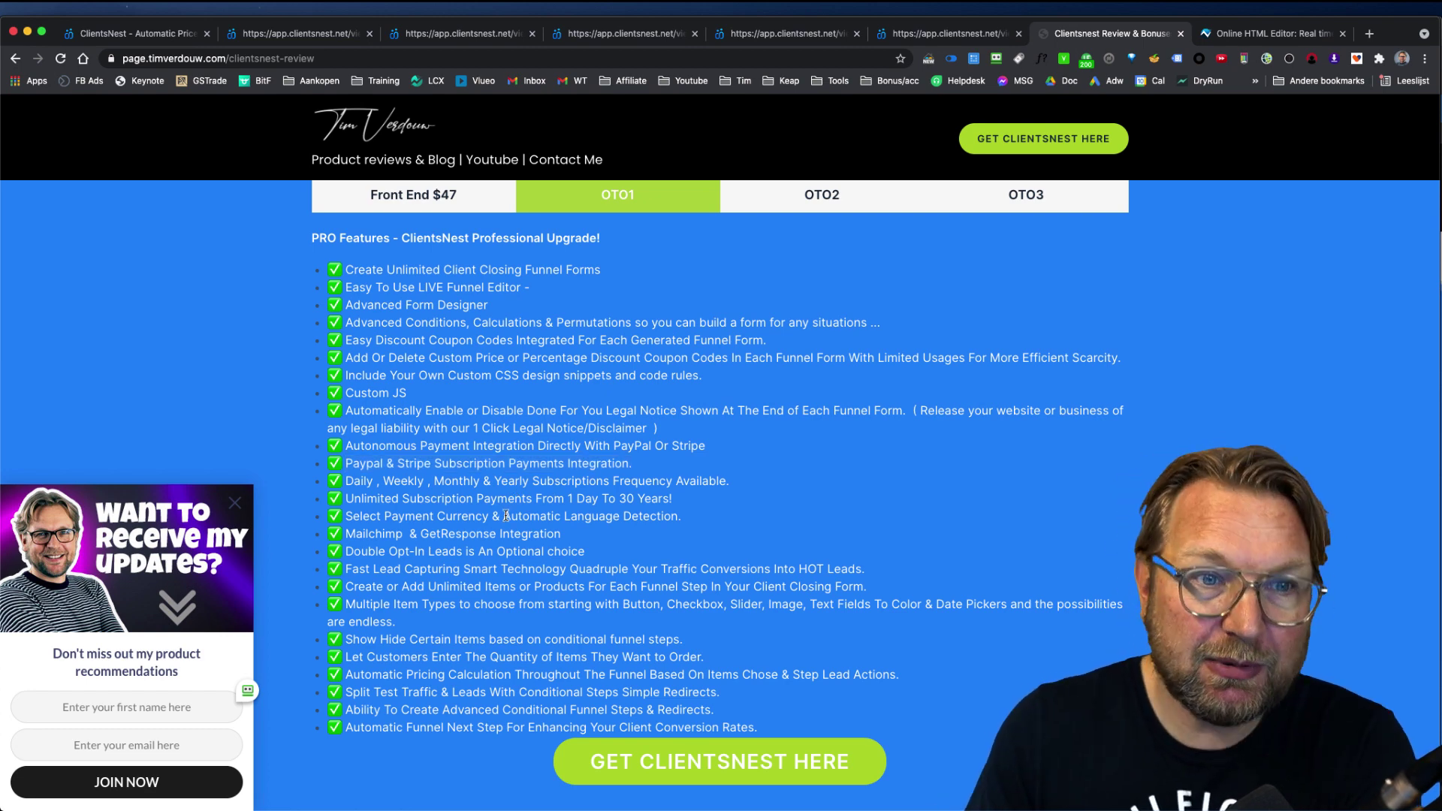
pyautogui.scroll(1, 591, 242)
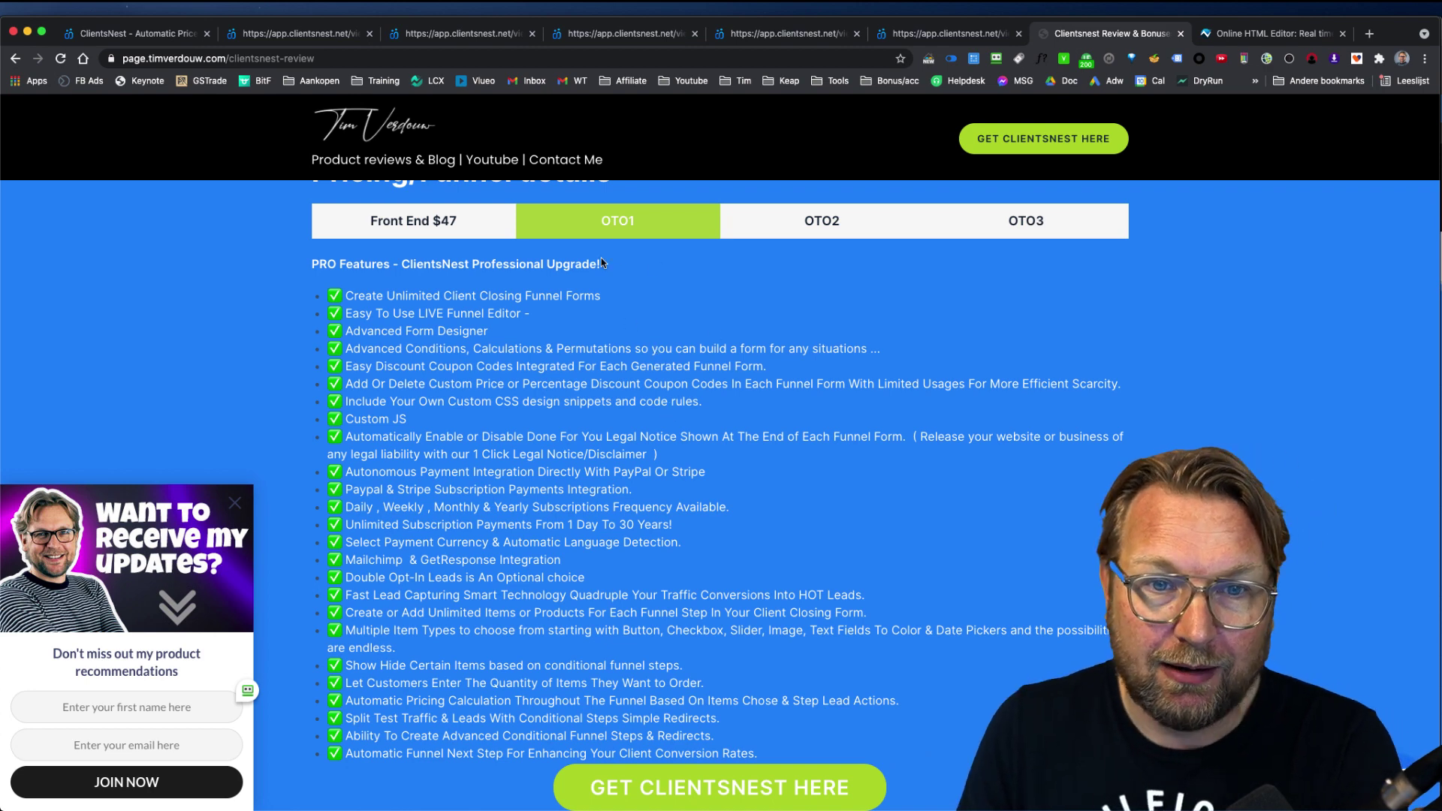
# Step: Open the OTO2 tab to show the DFY Lead Funnels Pack Upgrade template list
pyautogui.click(817, 219)
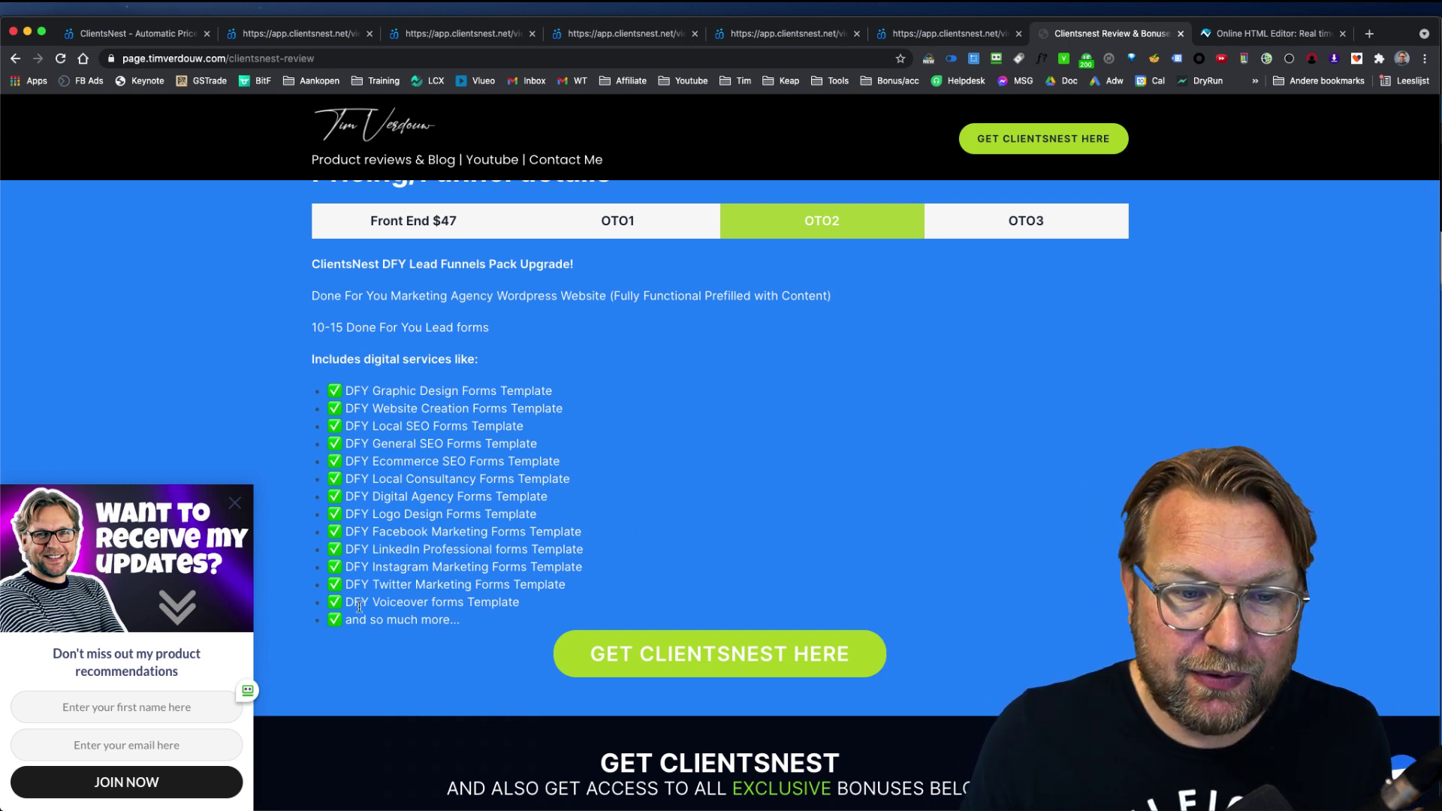
pyautogui.scroll(1, 740, 331)
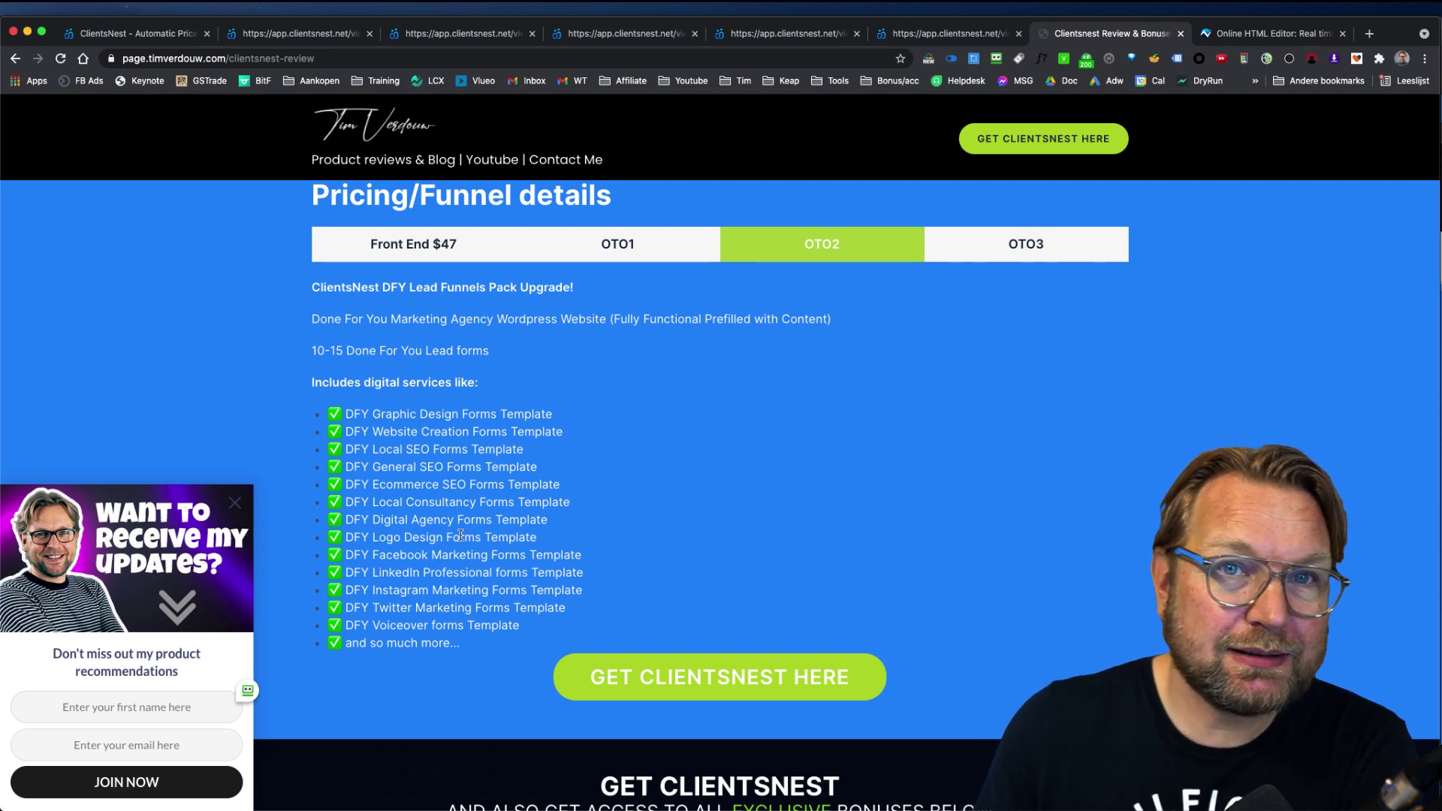
# Step: Check the OTO3 Agency Upgrade, return to Front End $47, and reach the VoiceRank360 bonus
pyautogui.click(1032, 242)
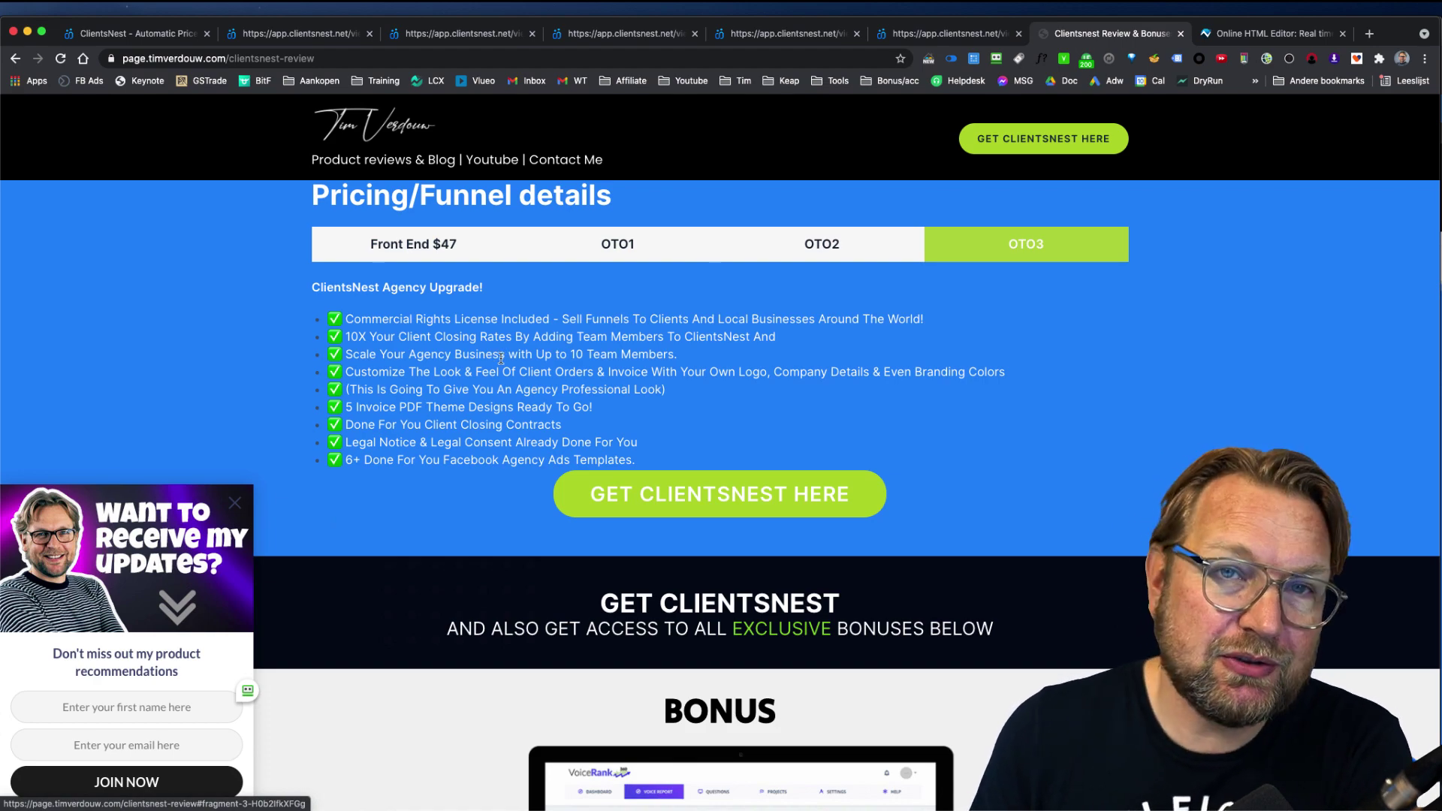
pyautogui.click(411, 245)
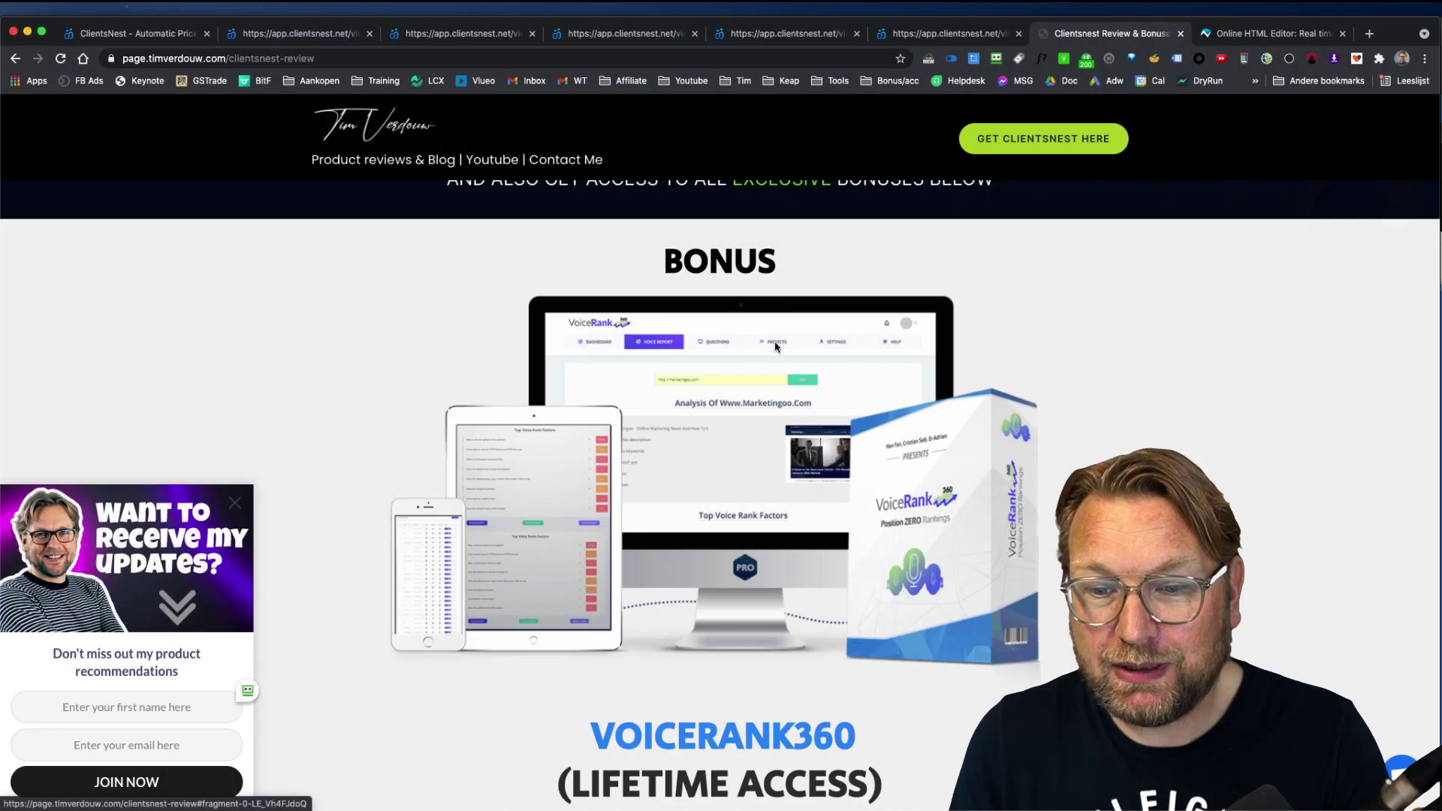
pyautogui.scroll(-10, 776, 347)
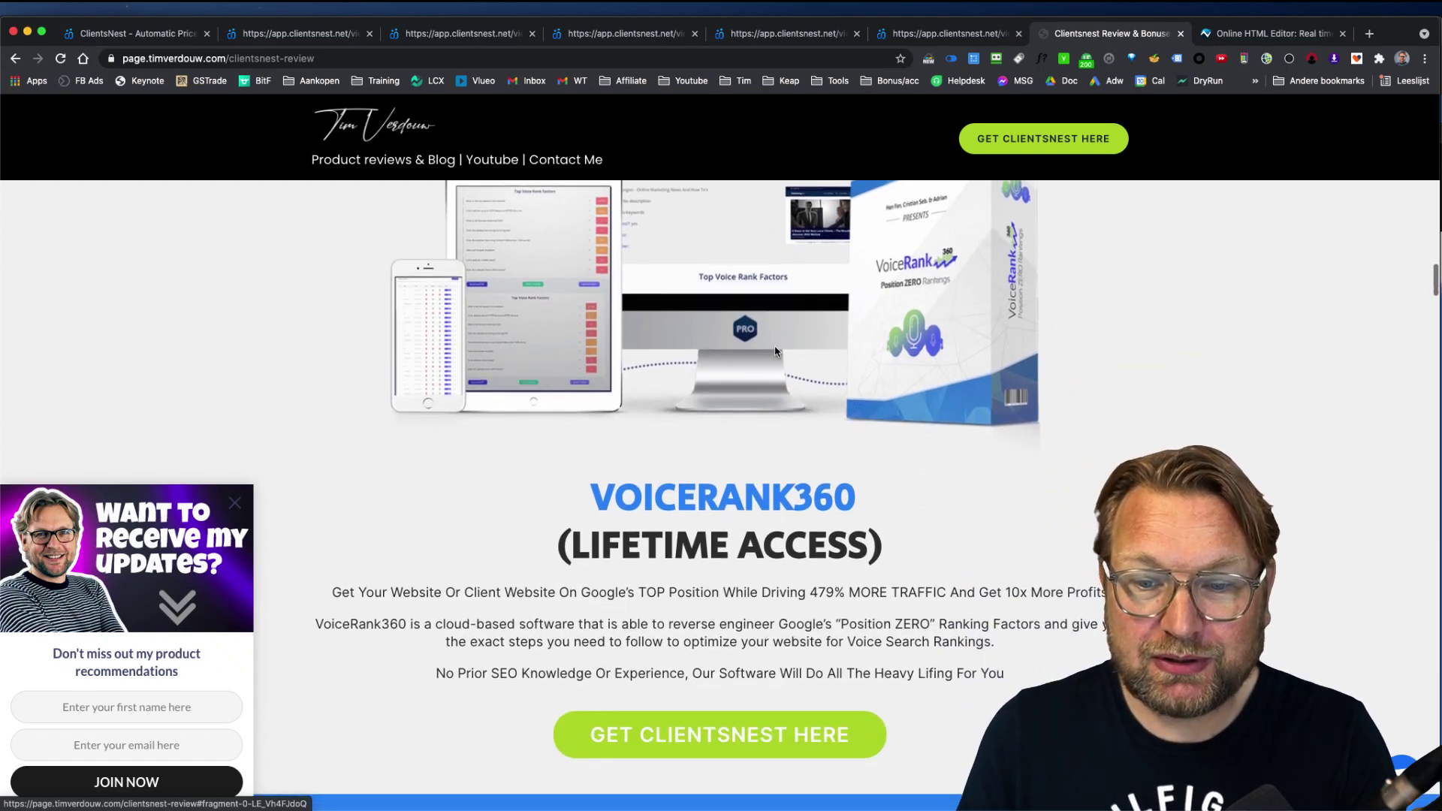
pyautogui.scroll(7, 776, 351)
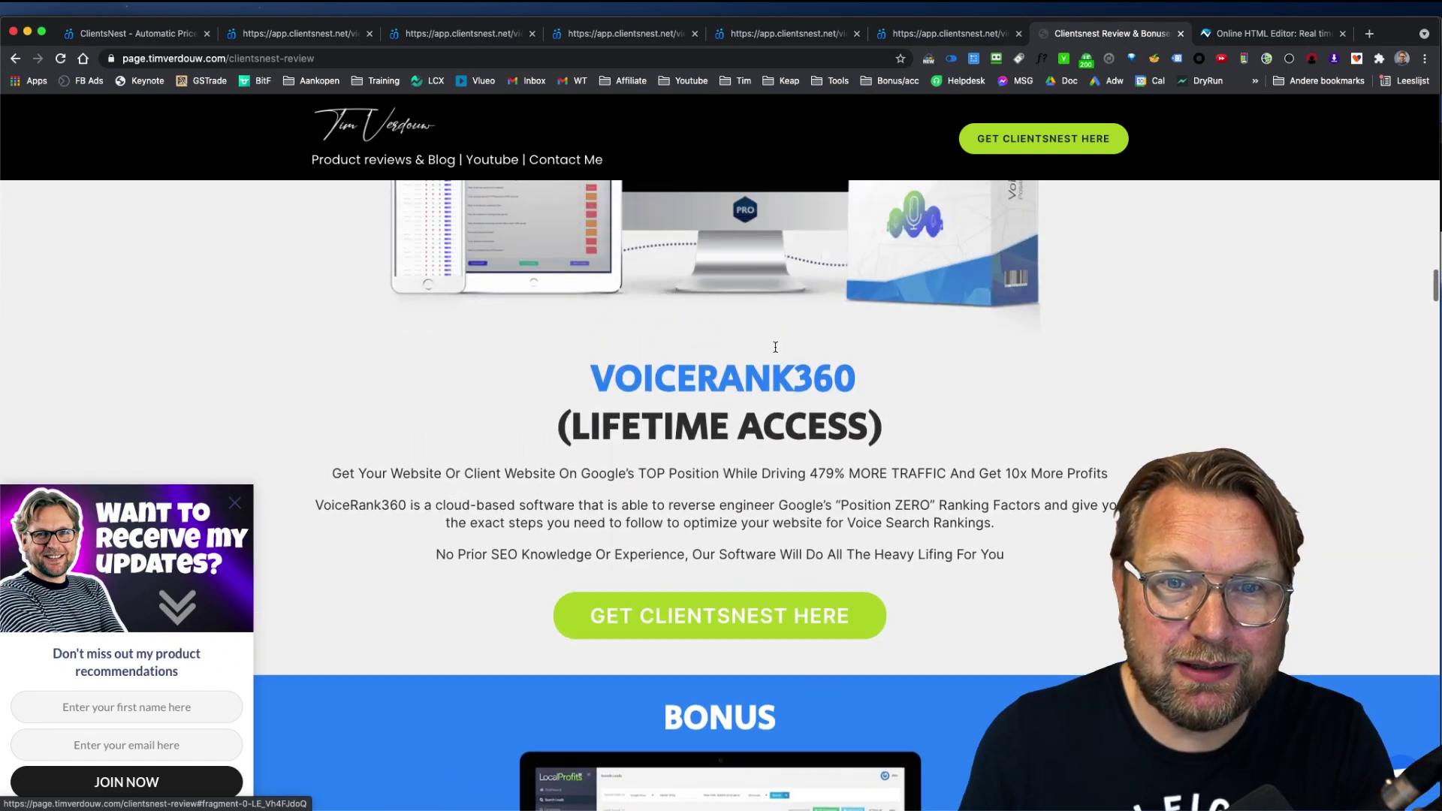